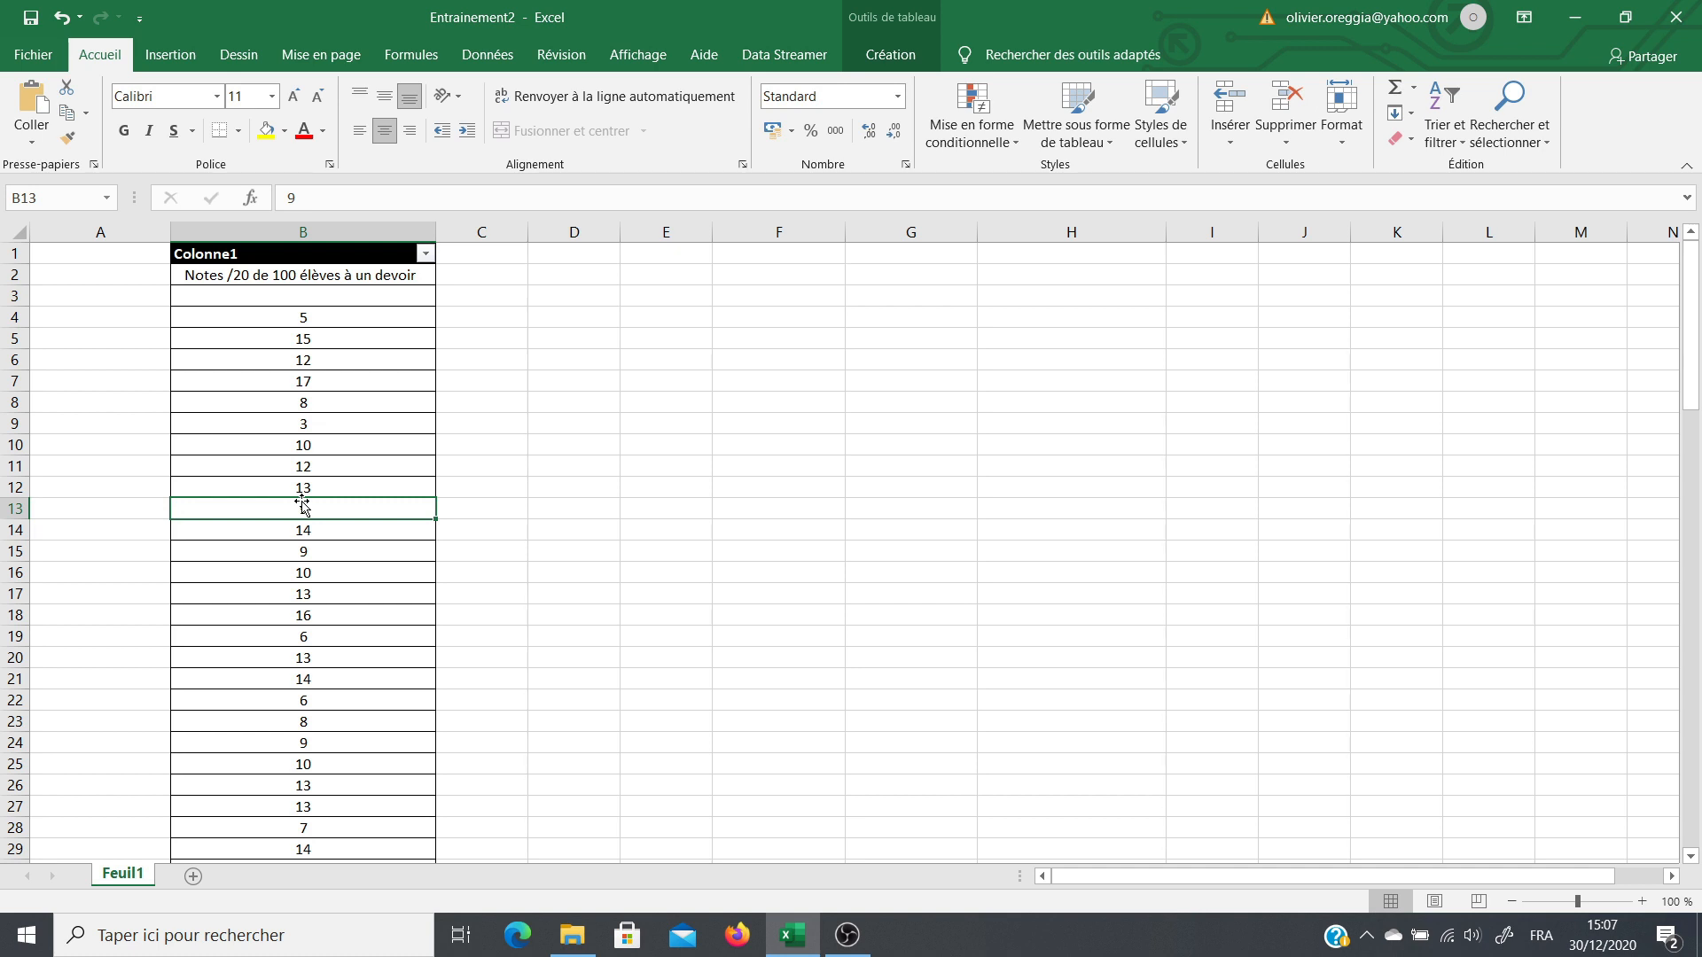
# Step: Sort the grades in column B, selected as B4:B103, from smallest to largest
pyautogui.click(488, 508)
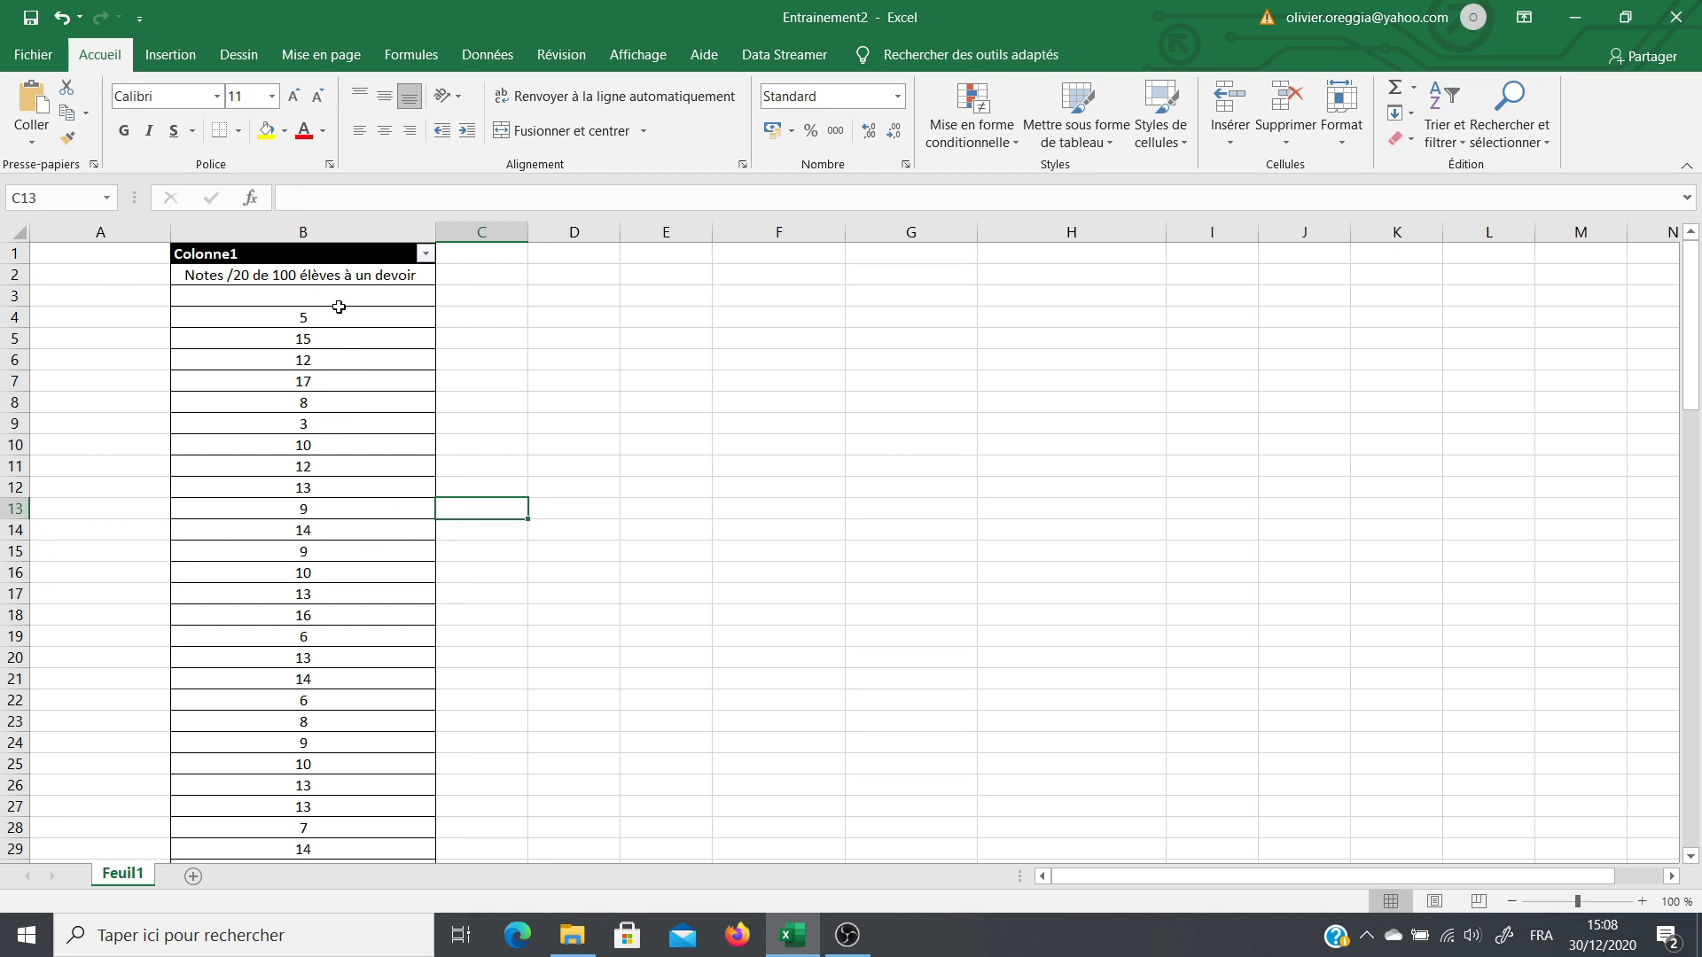
pyautogui.moveTo(336, 314); pyautogui.dragTo(311, 824)
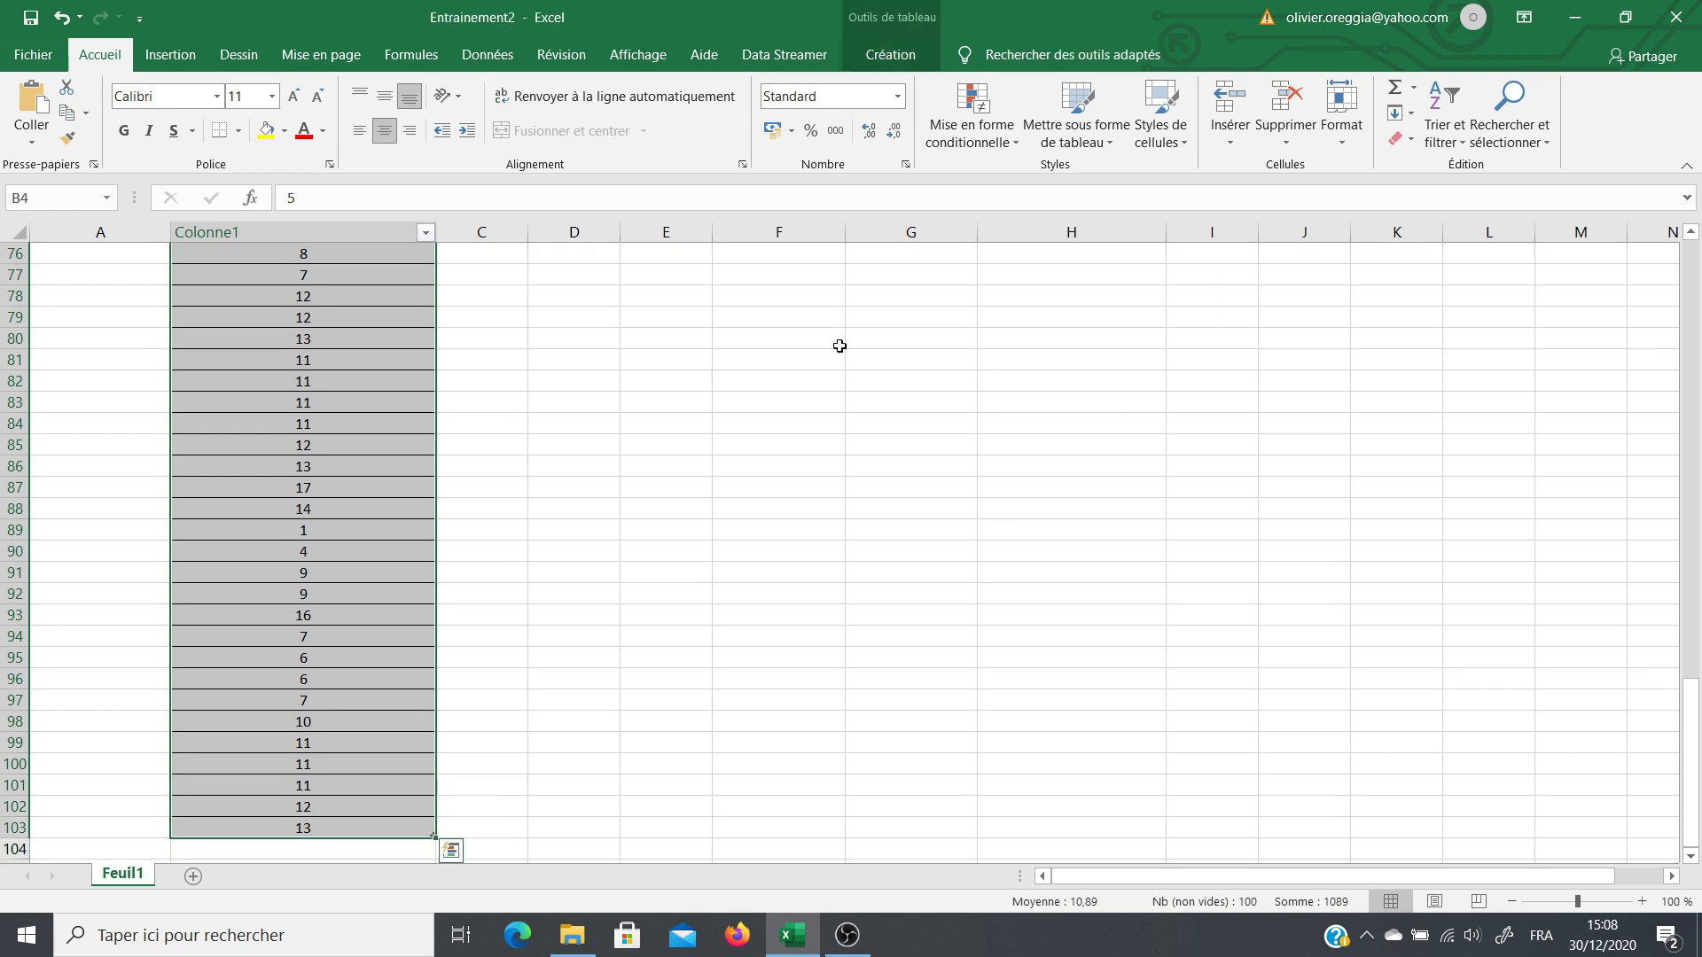
pyautogui.click(1442, 104)
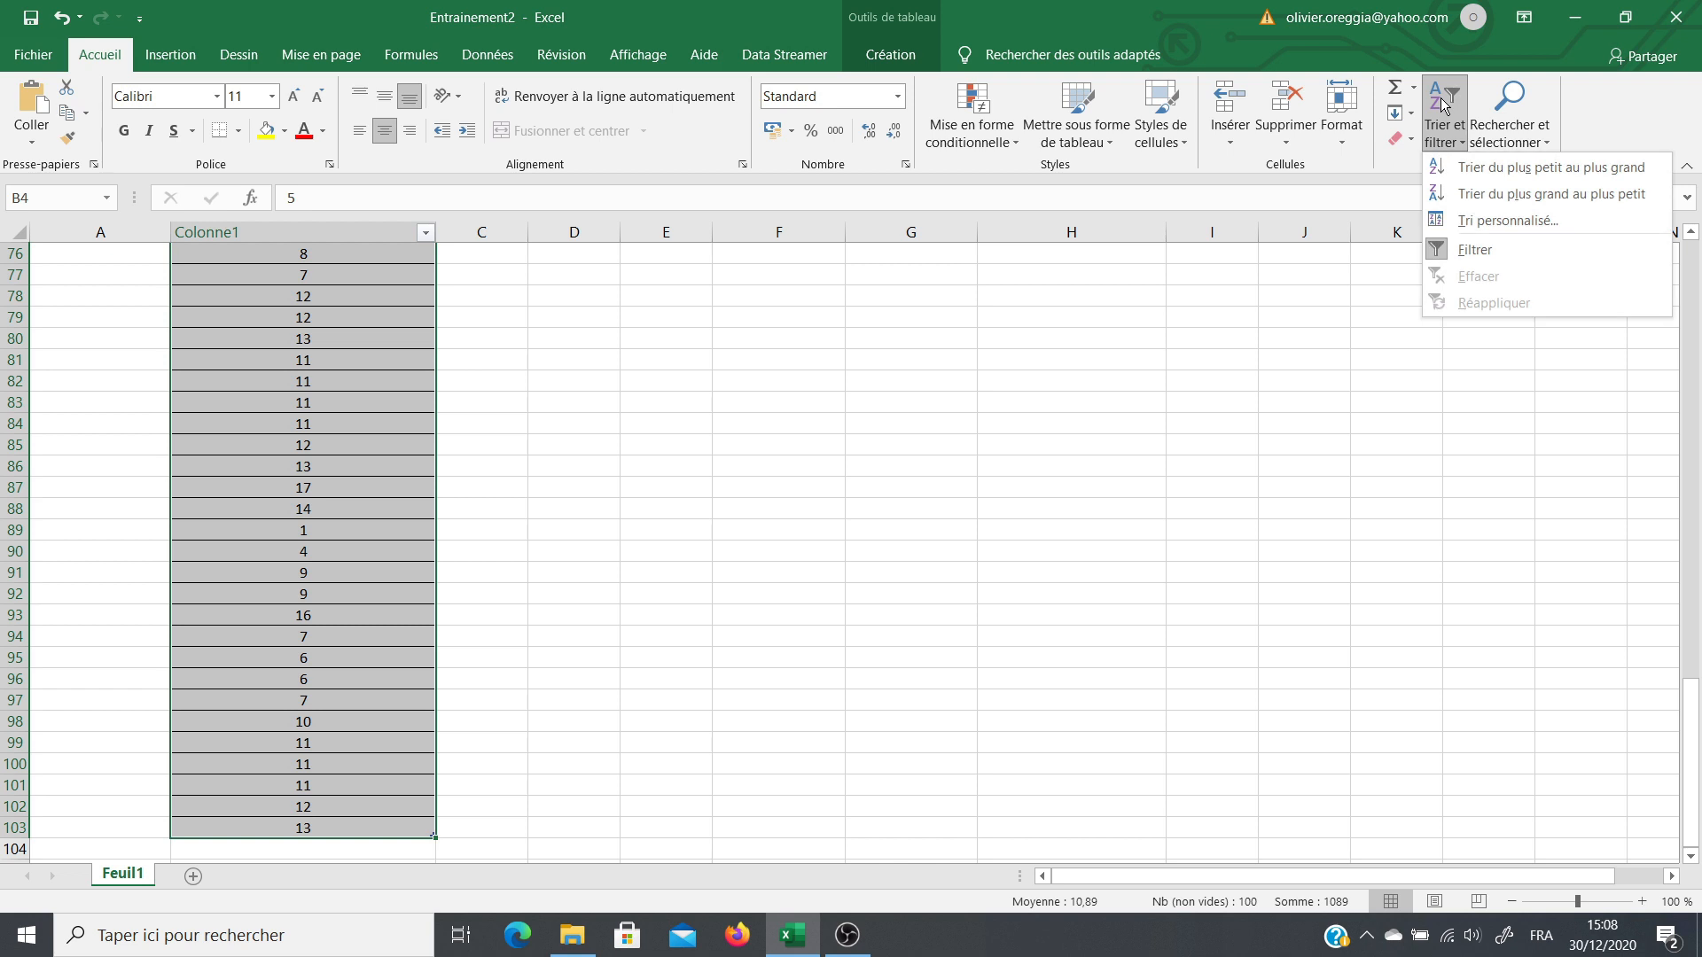
pyautogui.click(1478, 170)
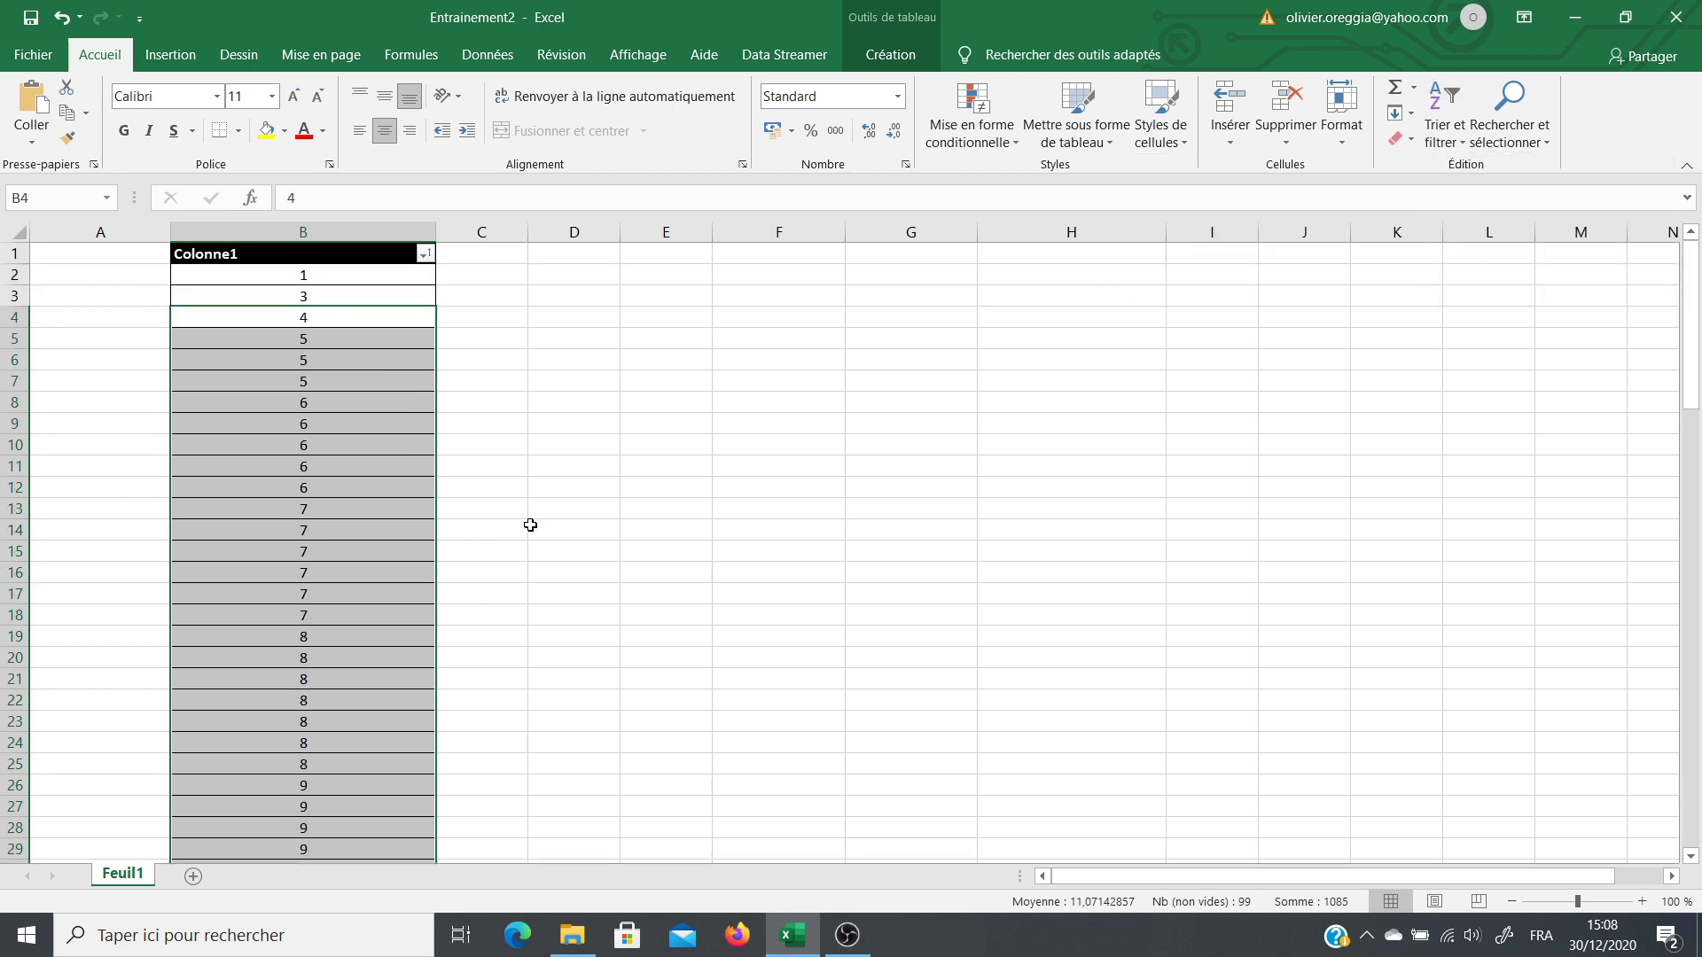
pyautogui.click(503, 484)
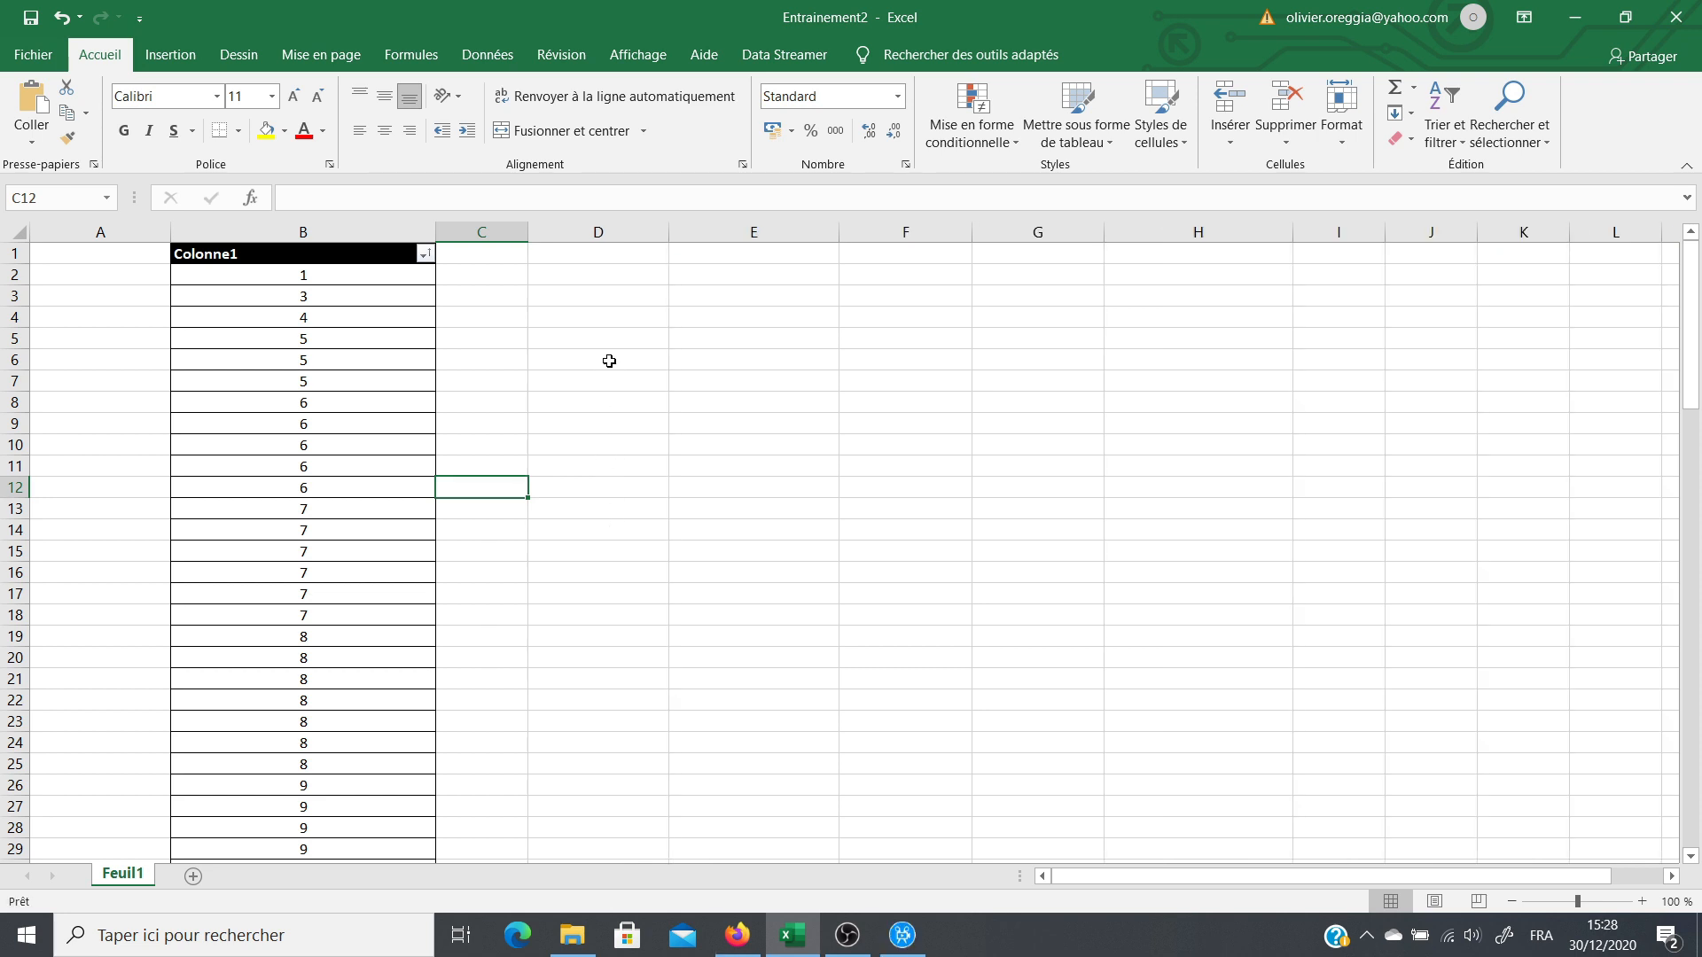
# Step: Enter the heading Notes in D6 and fill D7:D27 with the series 0 to 20
pyautogui.doubleClick(610, 363)
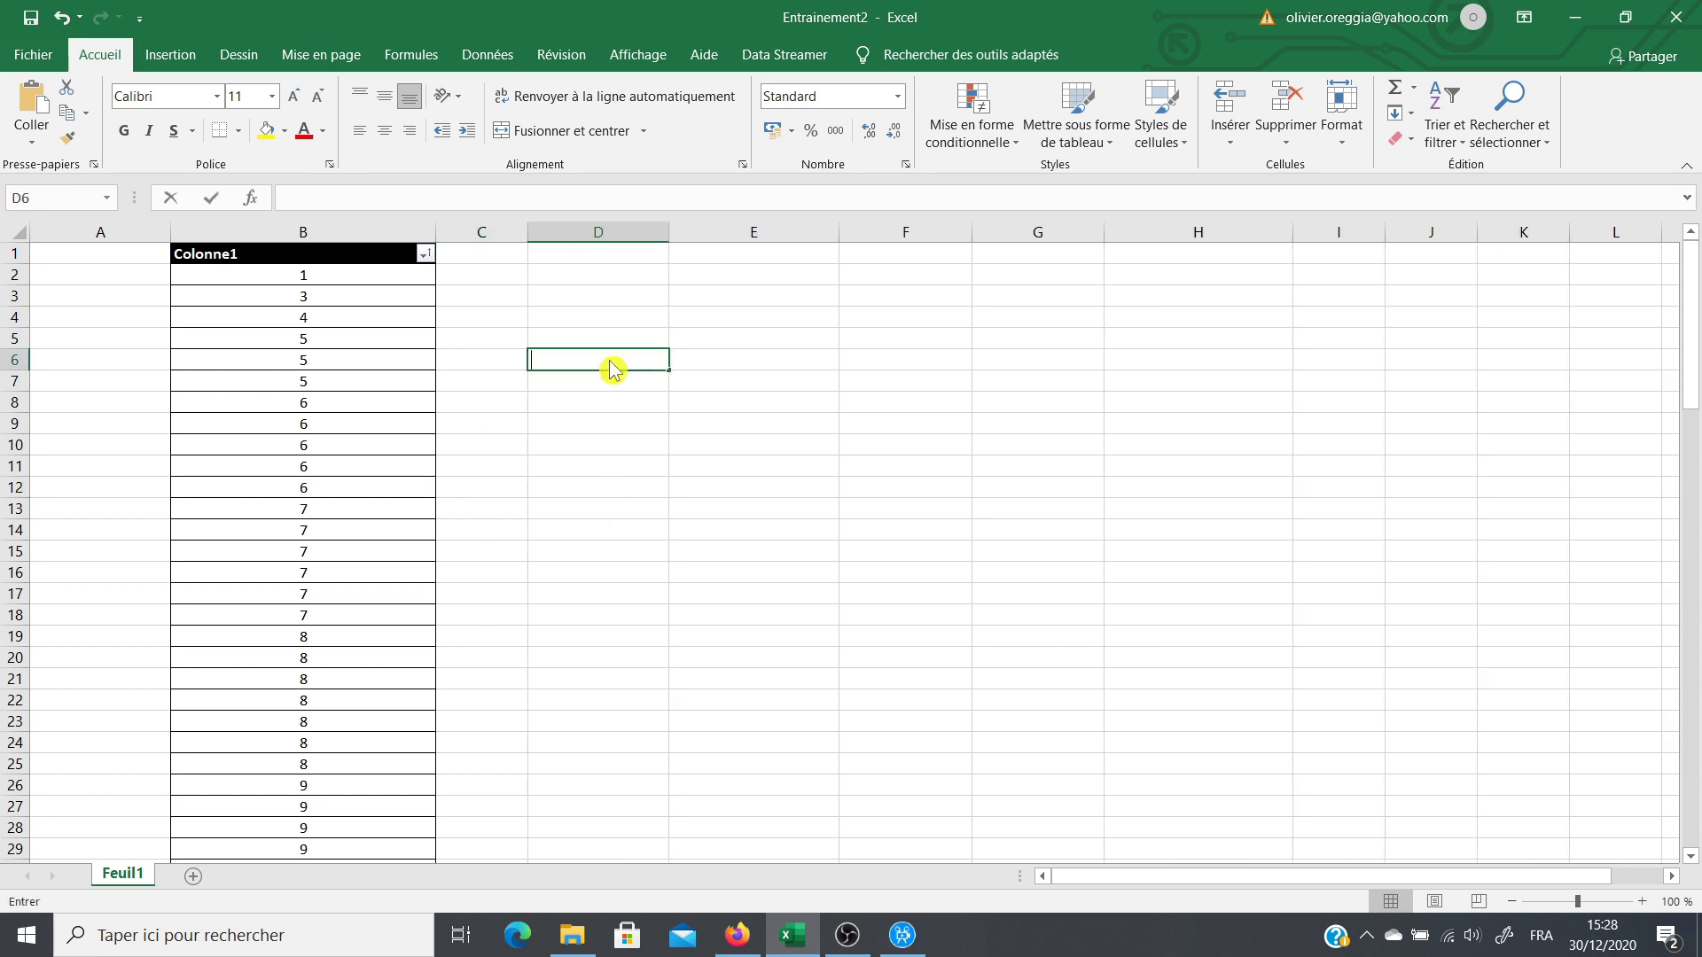
pyautogui.write('Notes')
pyautogui.press('Return')
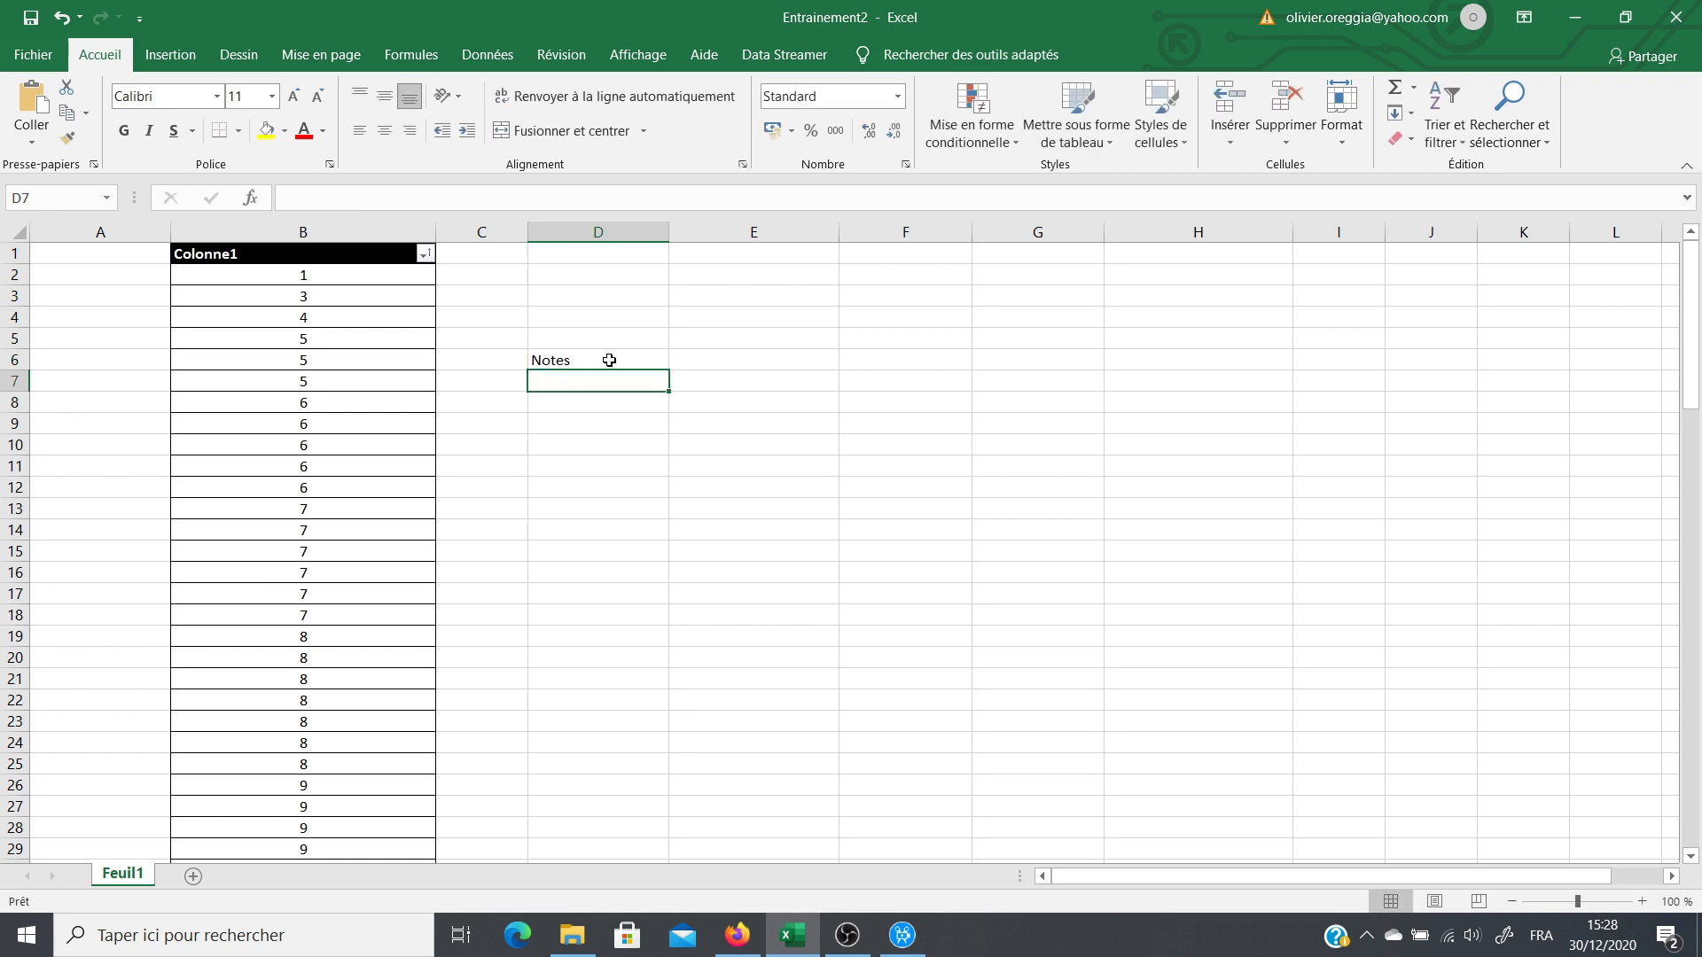
pyautogui.write('0')
pyautogui.press('Return')
pyautogui.write('1')
pyautogui.press('Return')
pyautogui.write('2')
pyautogui.press('Return')
pyautogui.moveTo(631, 381); pyautogui.dragTo(641, 821)
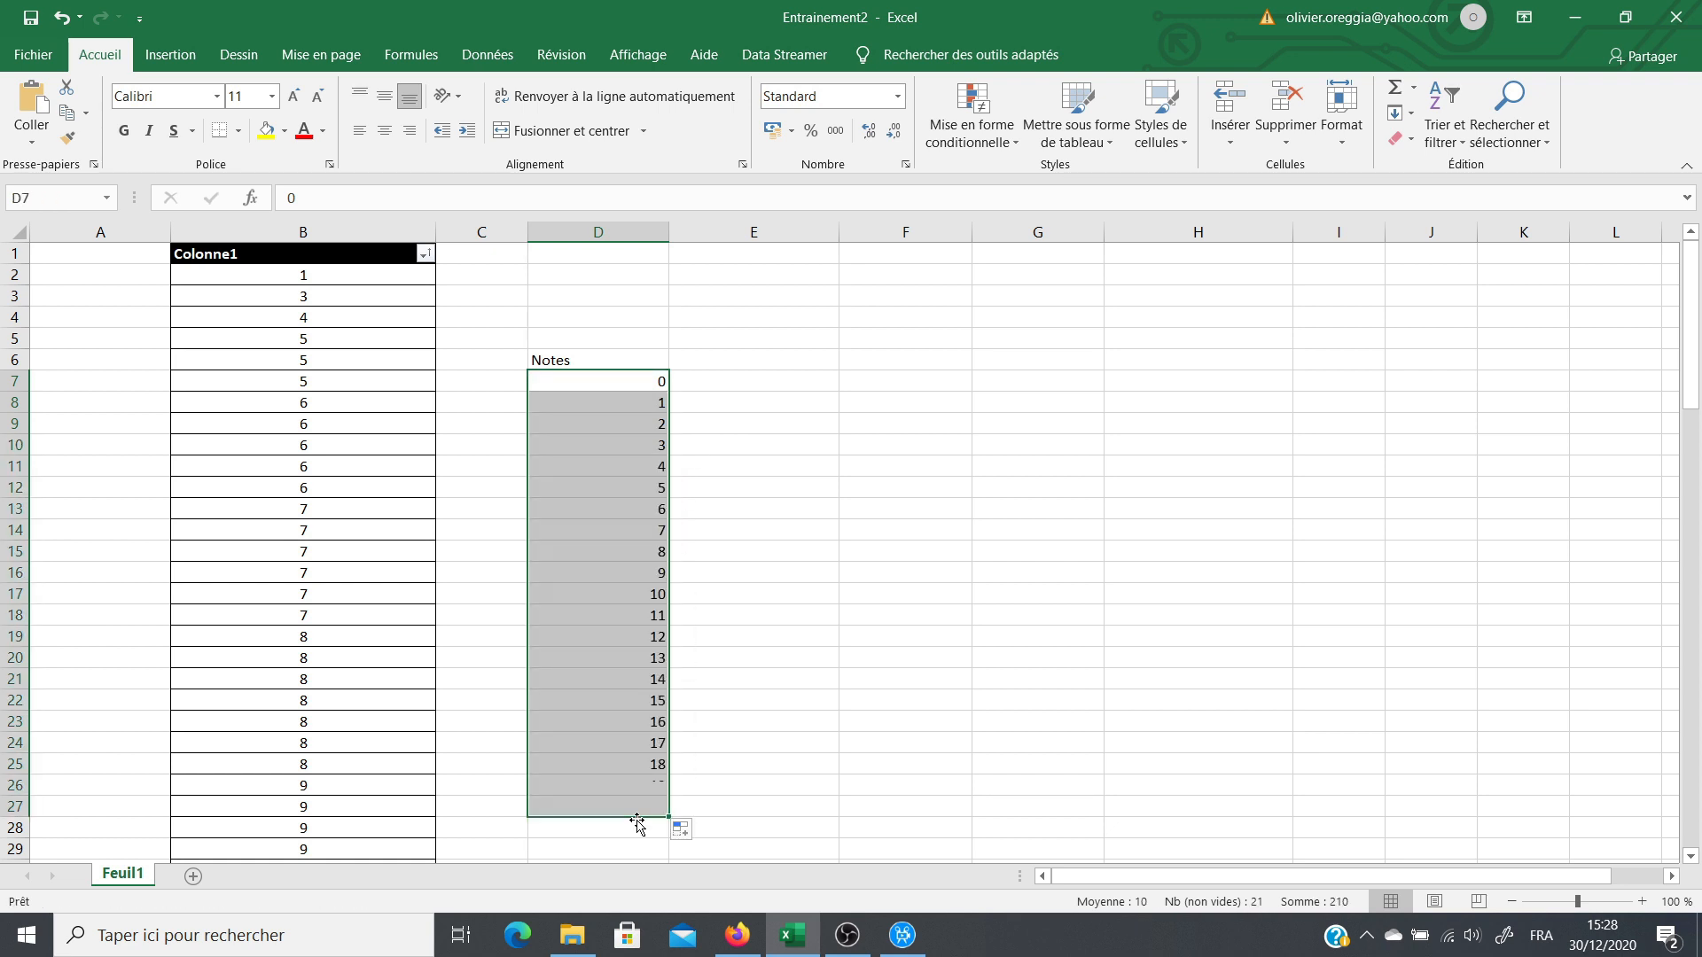
# Step: Enter the heading Fréquence in E6, beside the Notes heading
pyautogui.doubleClick(763, 363)
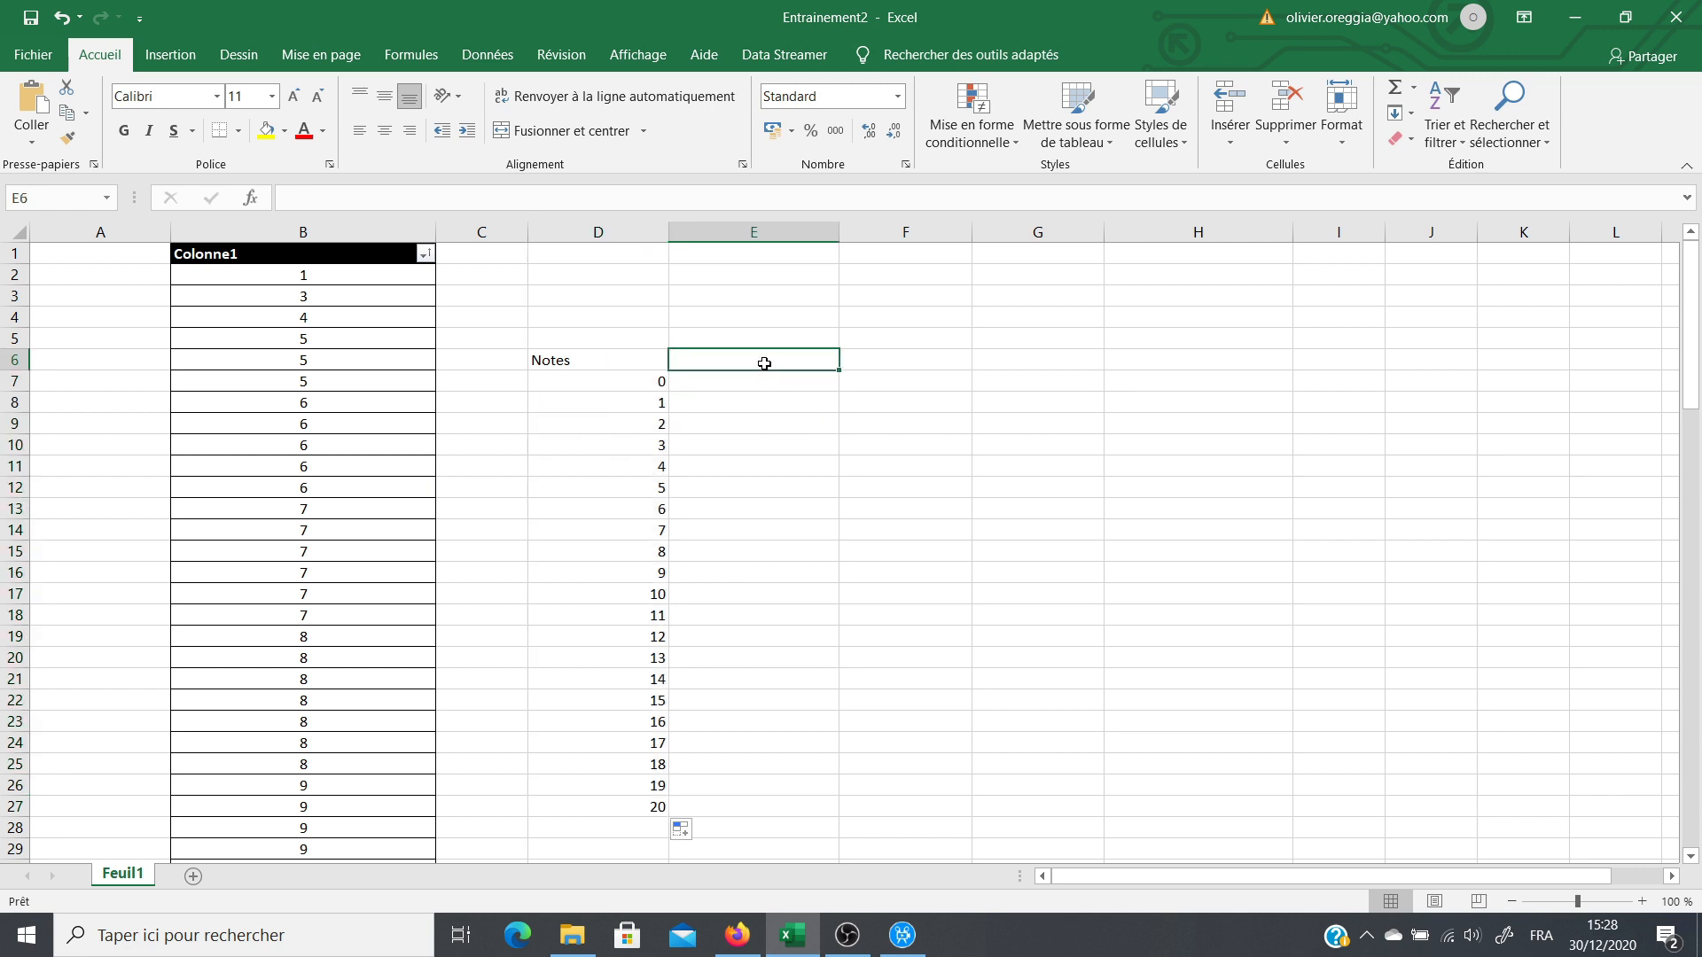
pyautogui.write('Fré')
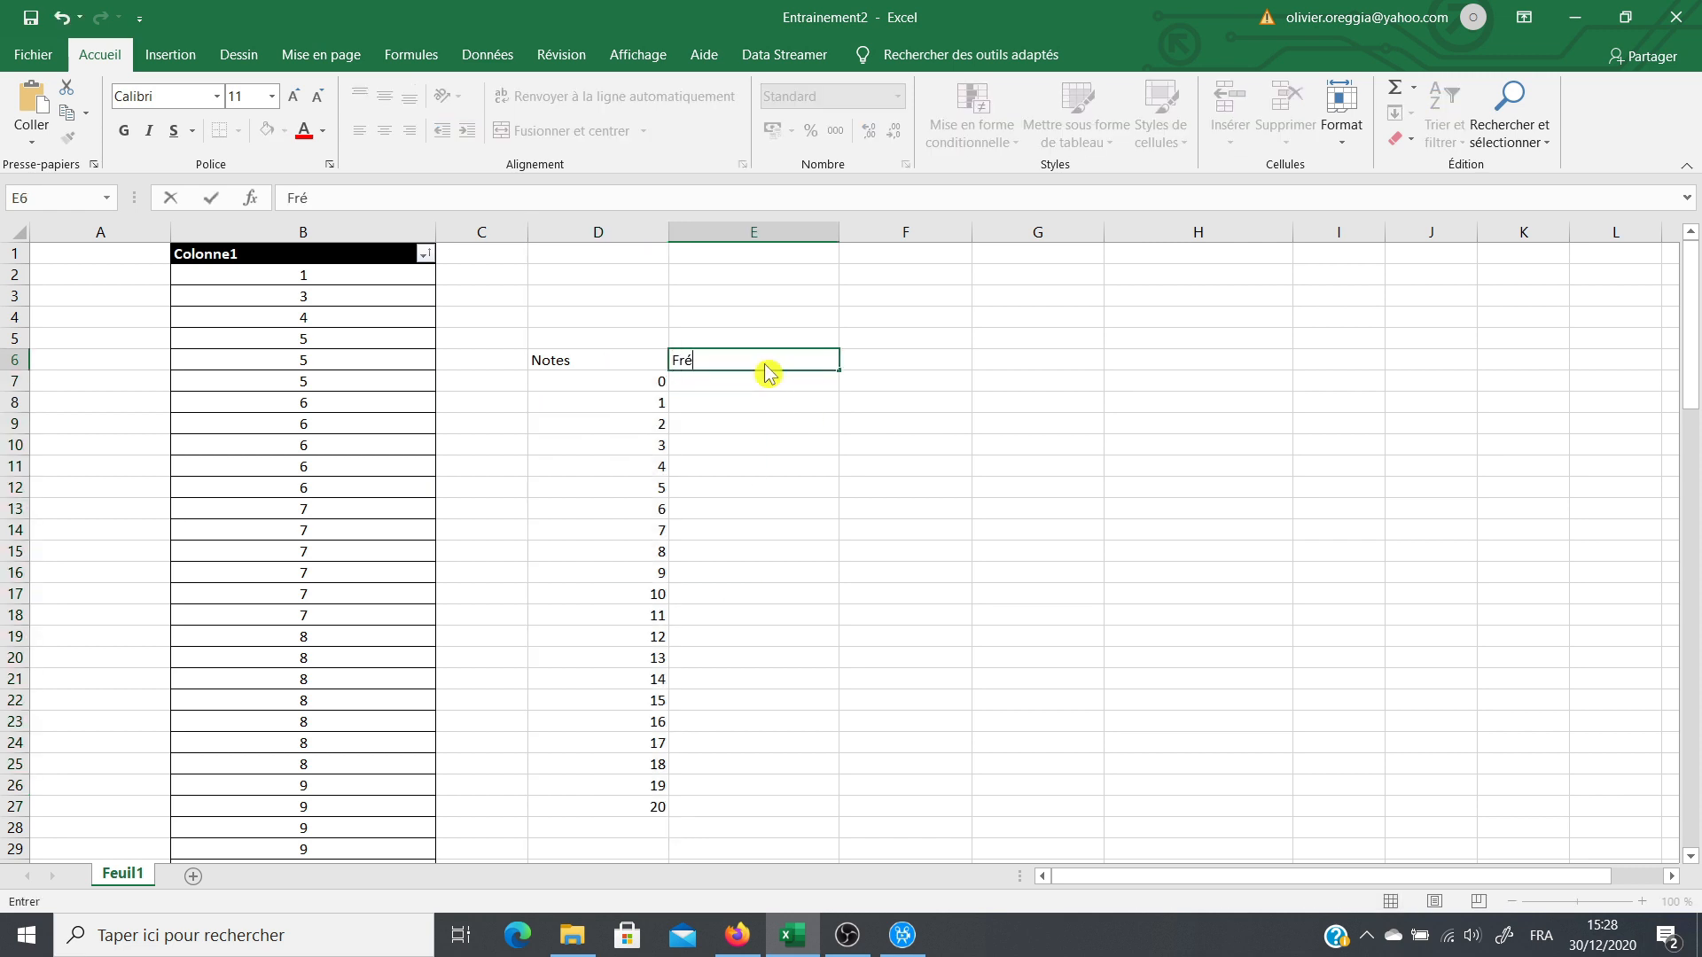
pyautogui.write('quence')
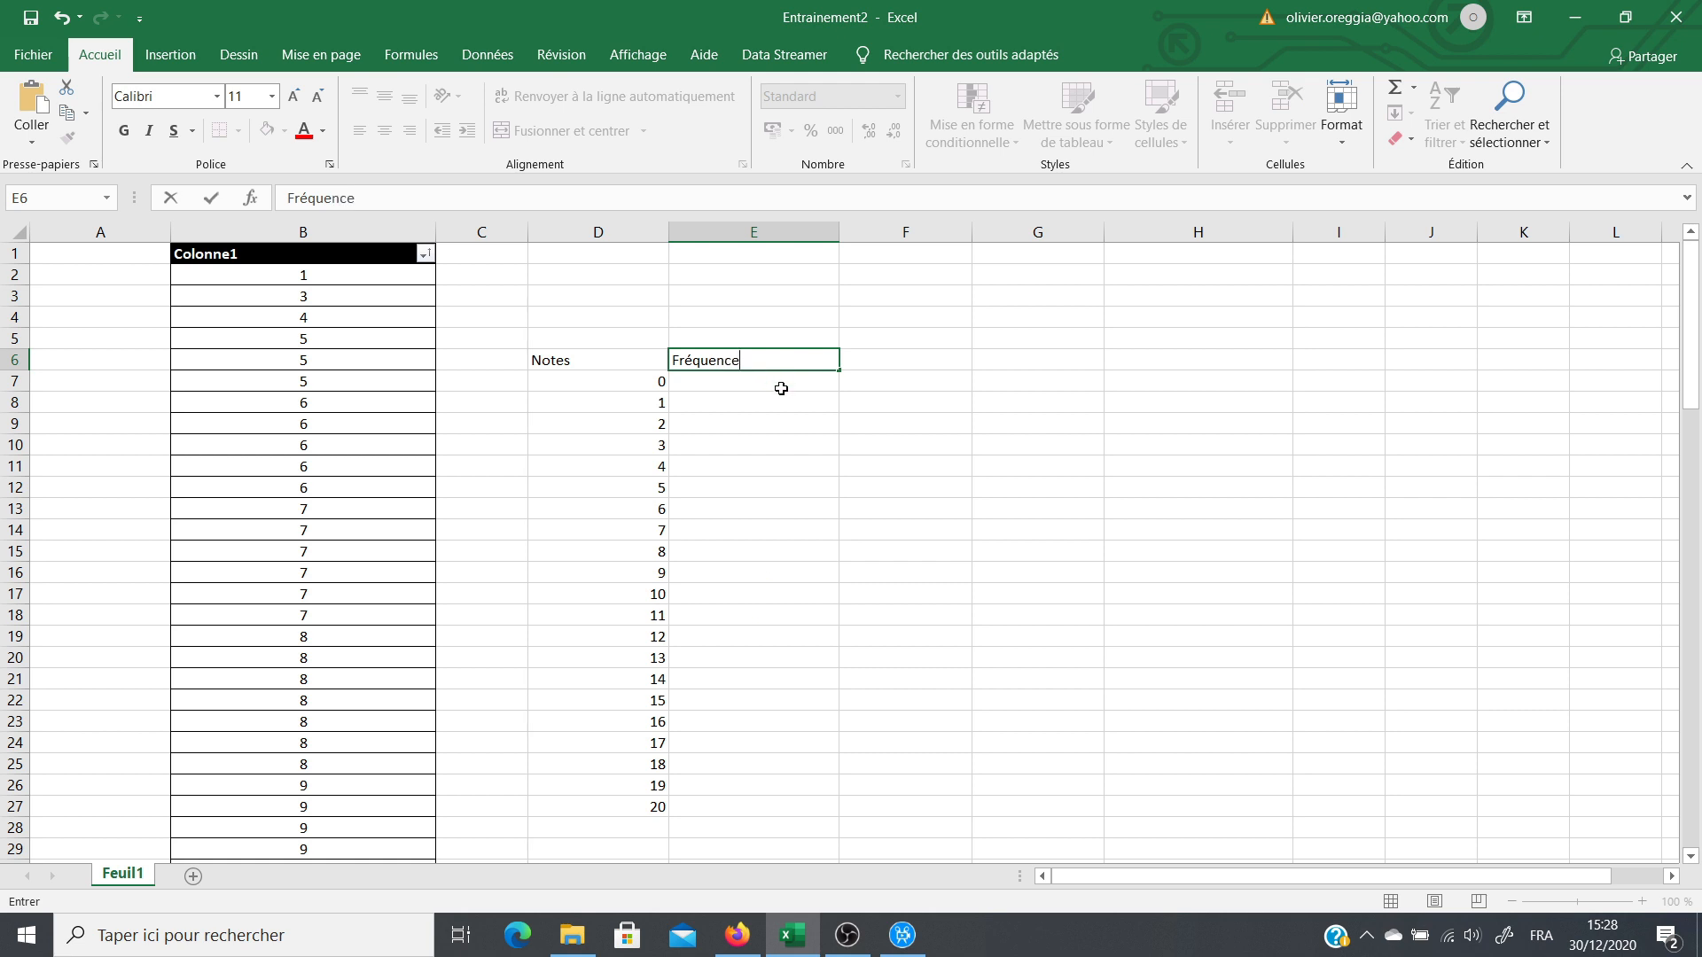
# Step: Enter the formula =FREQUENCE(B2:B101;D7:D27) in E7 to count the grades per value
pyautogui.click(780, 388)
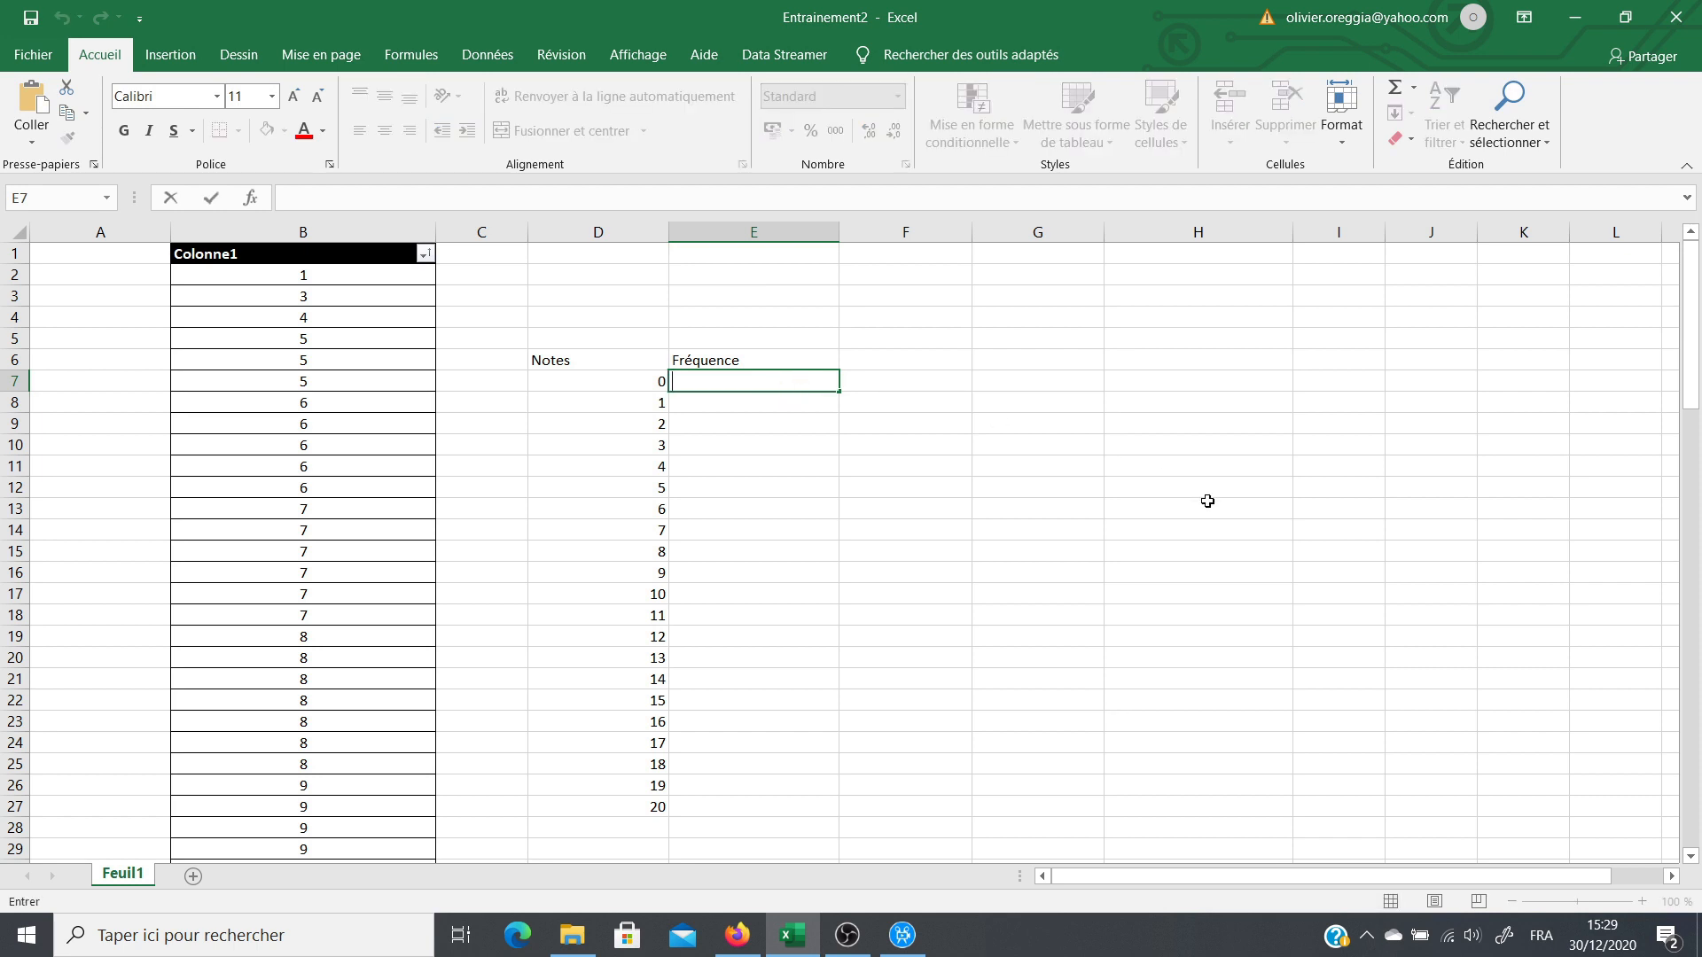
pyautogui.write('=fre')
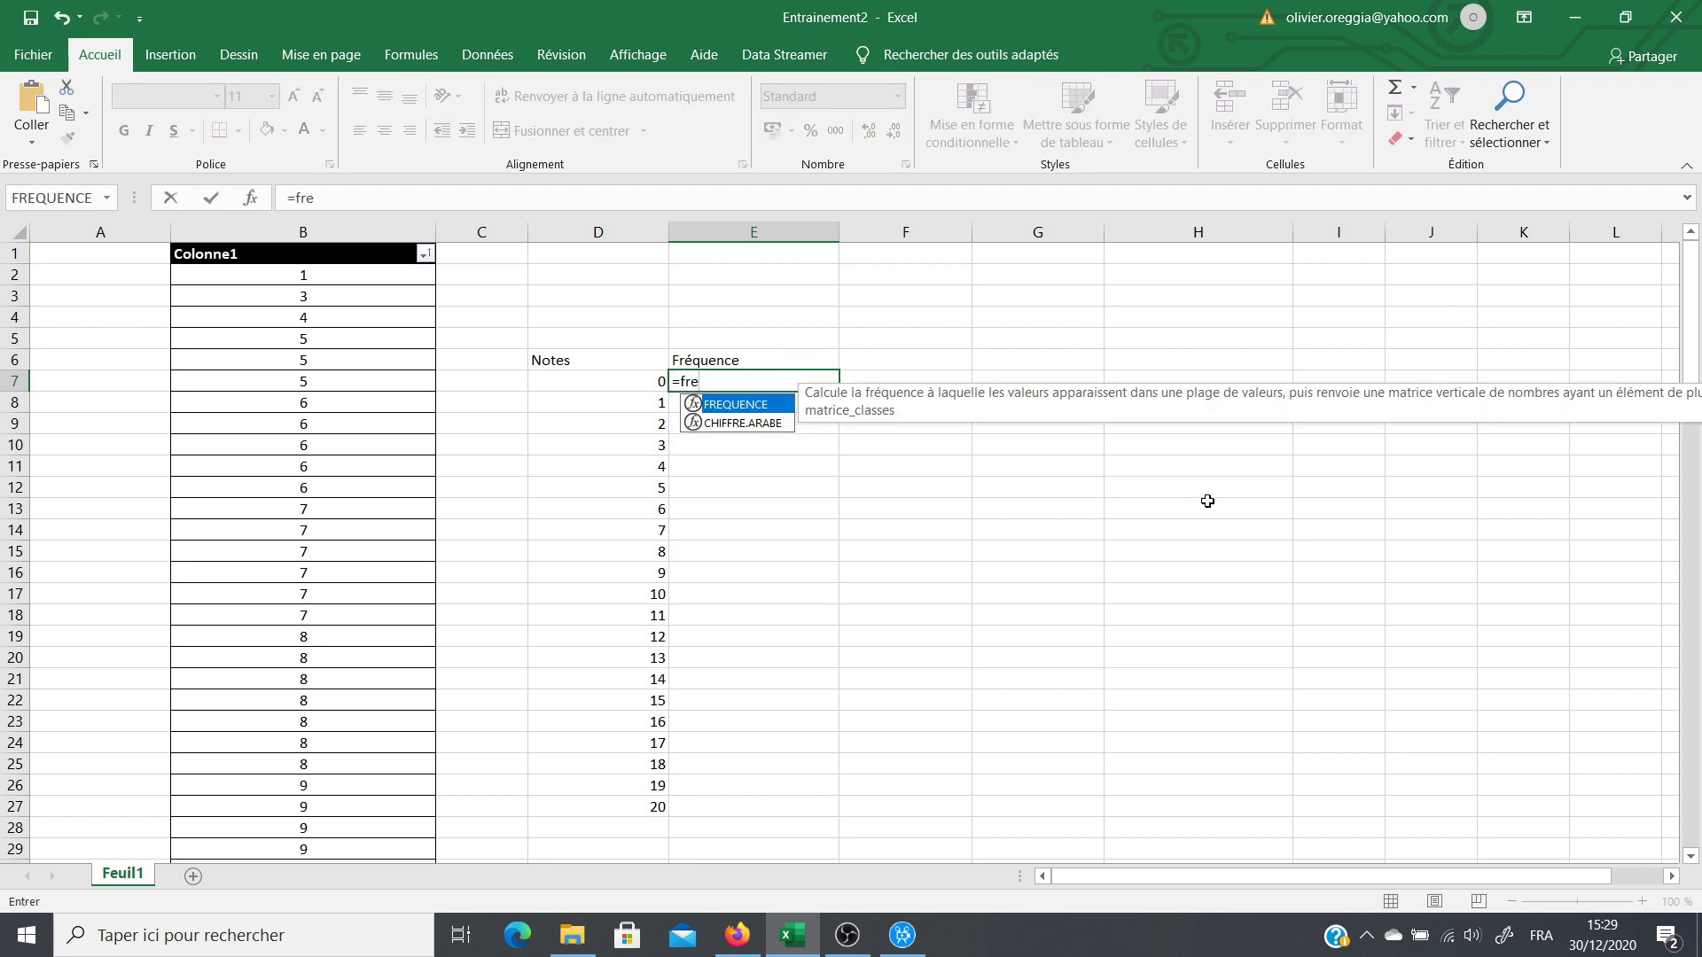
pyautogui.doubleClick(745, 405)
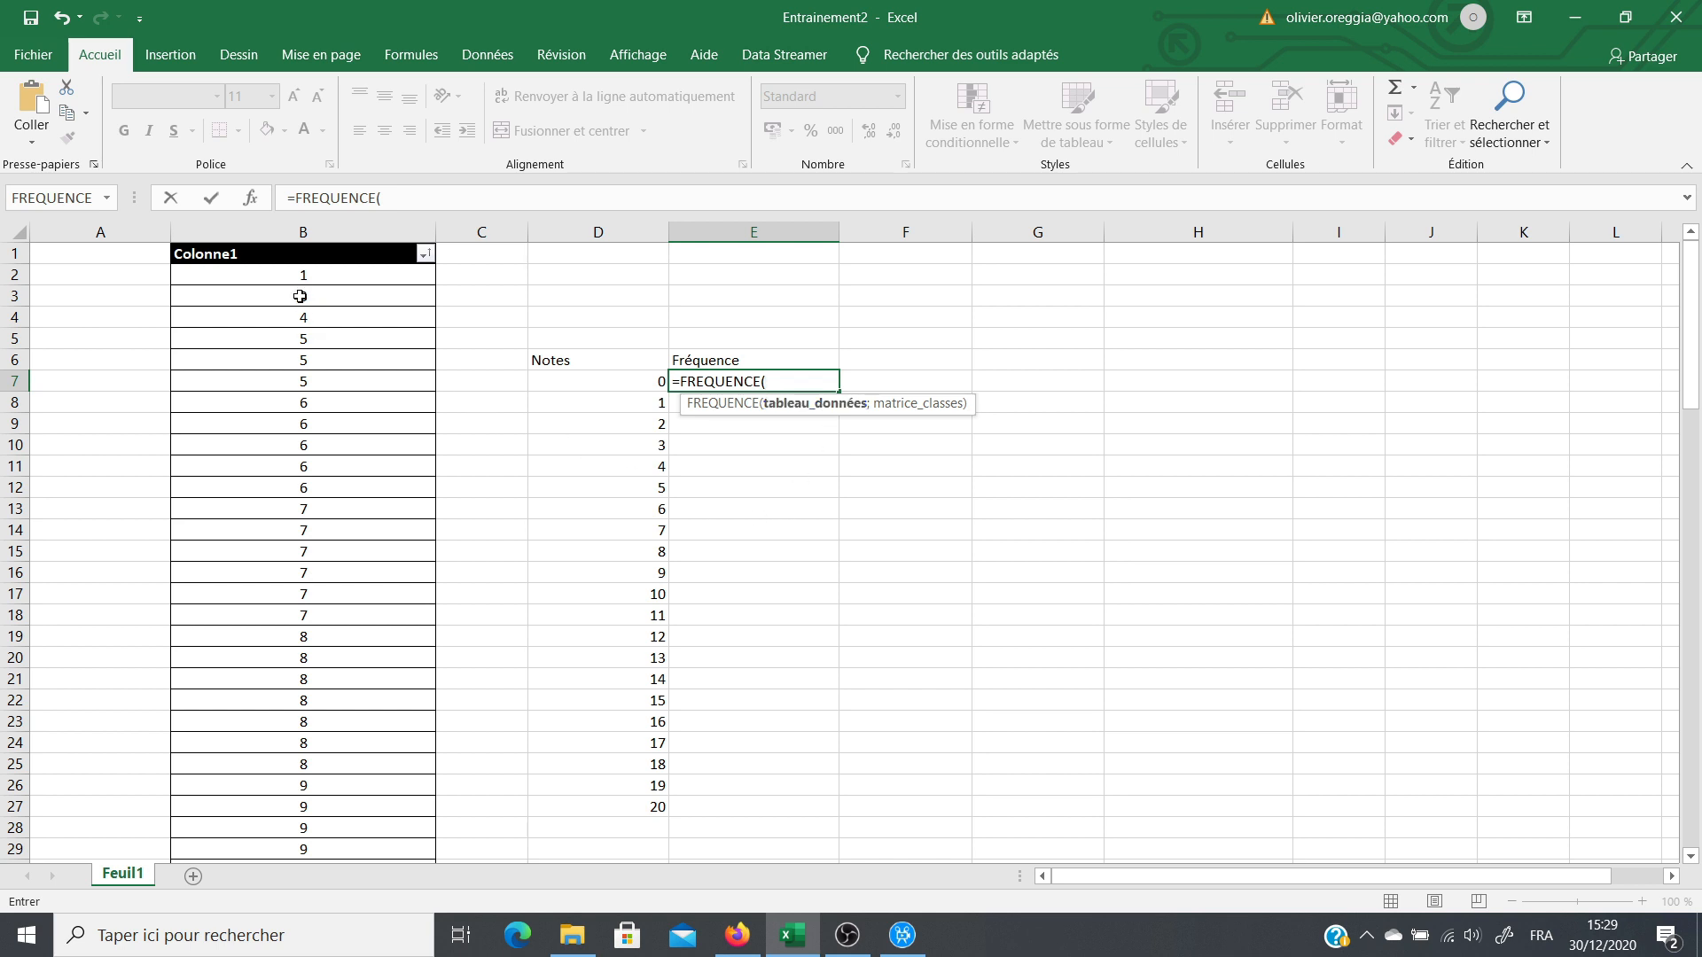
pyautogui.moveTo(308, 275); pyautogui.dragTo(326, 781)
pyautogui.scroll(13, 754, 461)
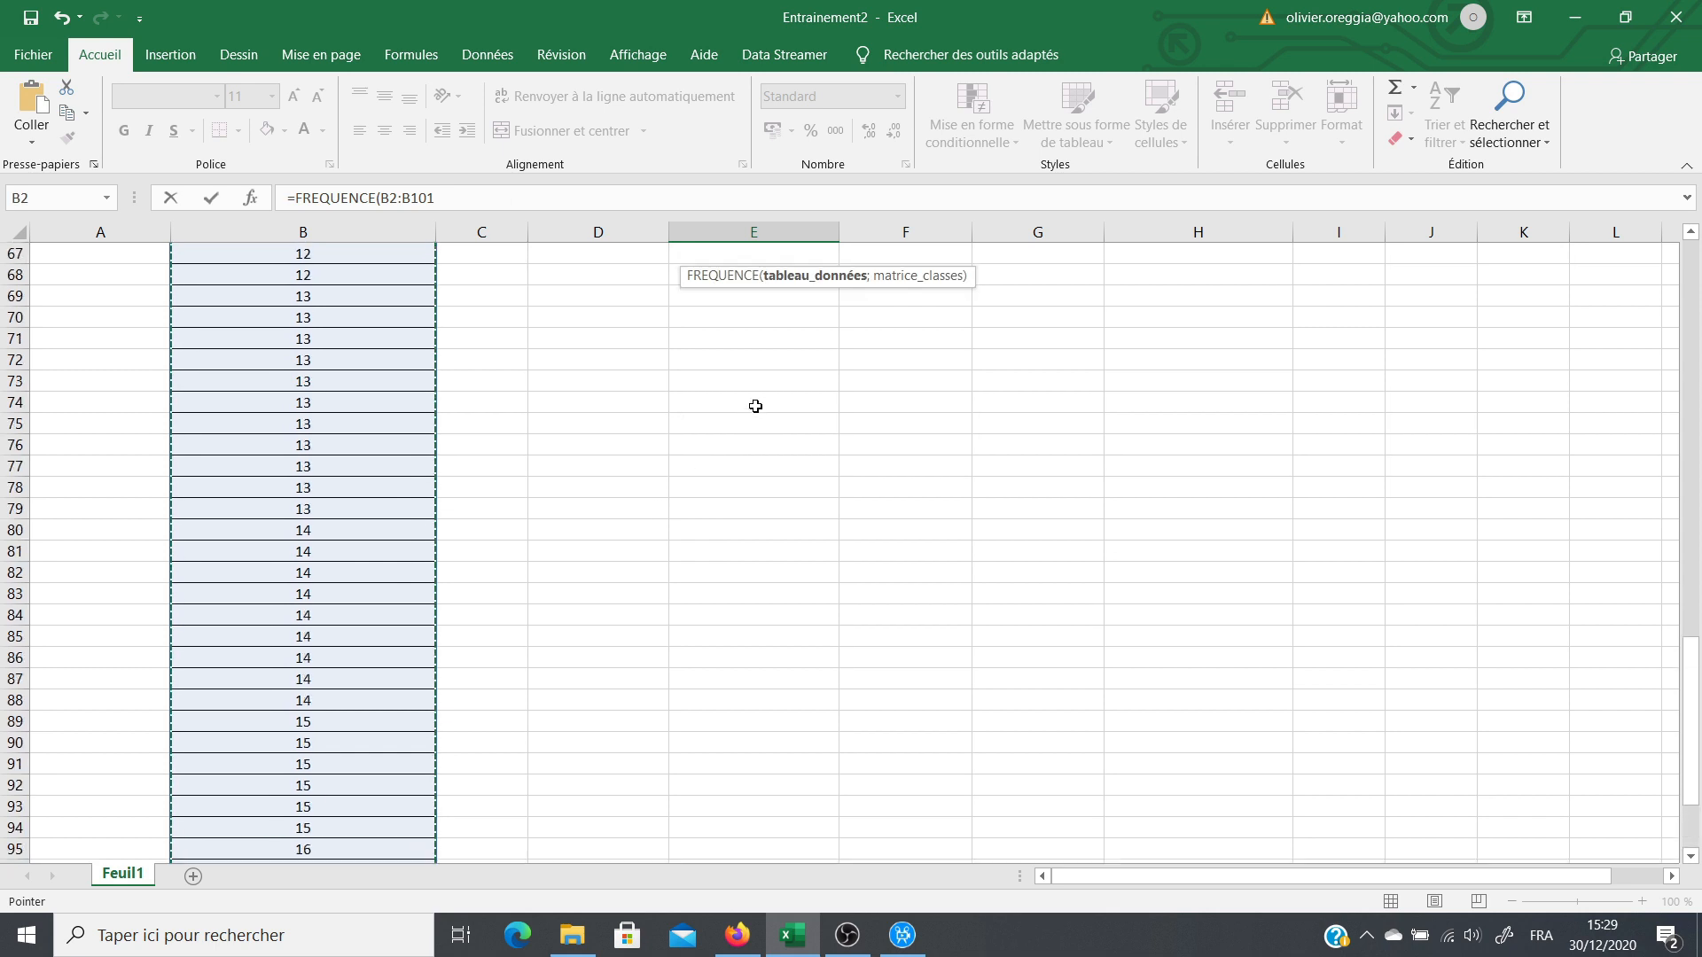
pyautogui.scroll(12, 760, 400)
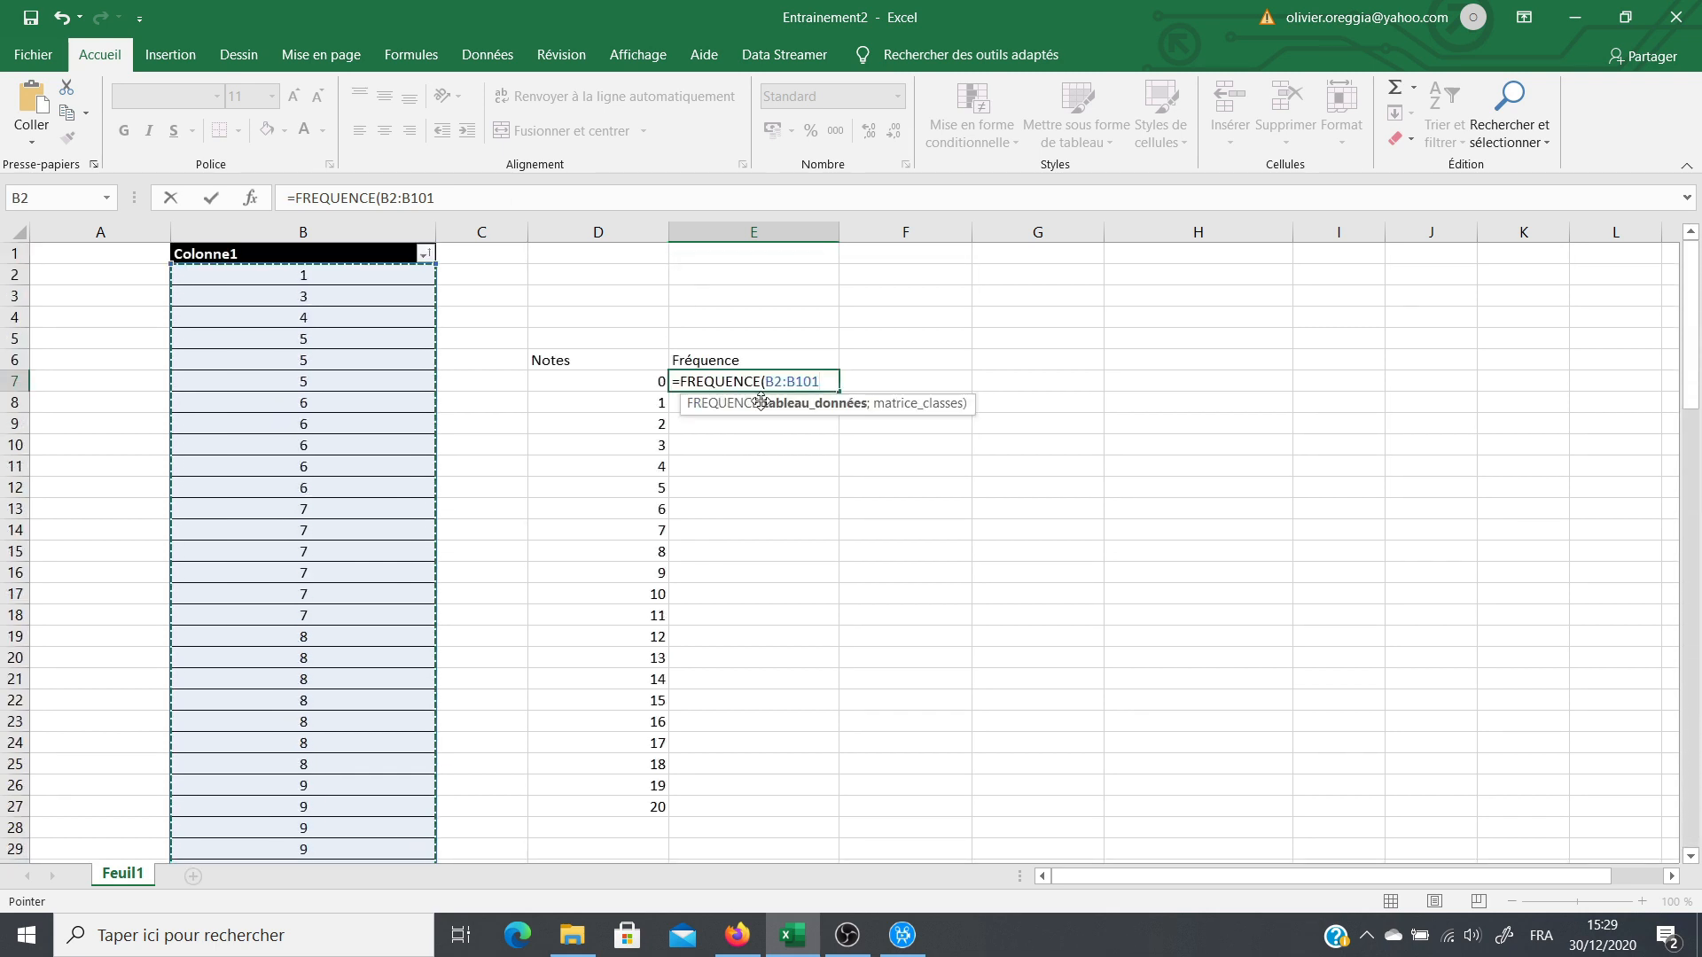
pyautogui.write(';')
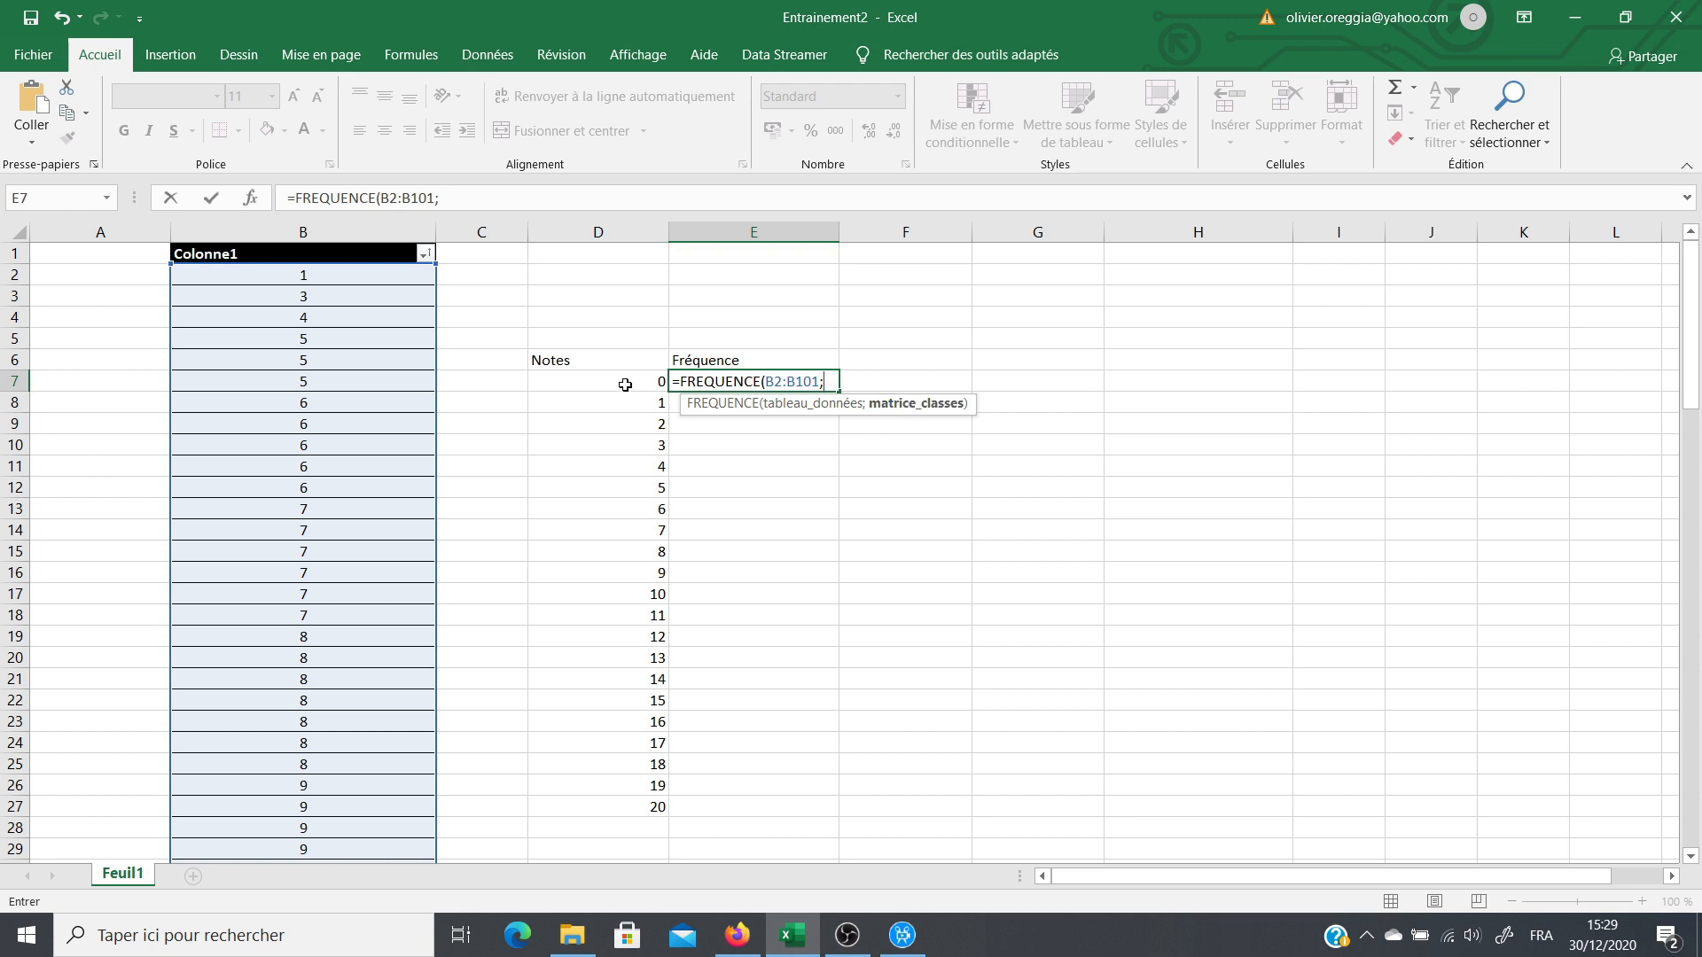
pyautogui.moveTo(625, 385); pyautogui.dragTo(562, 805)
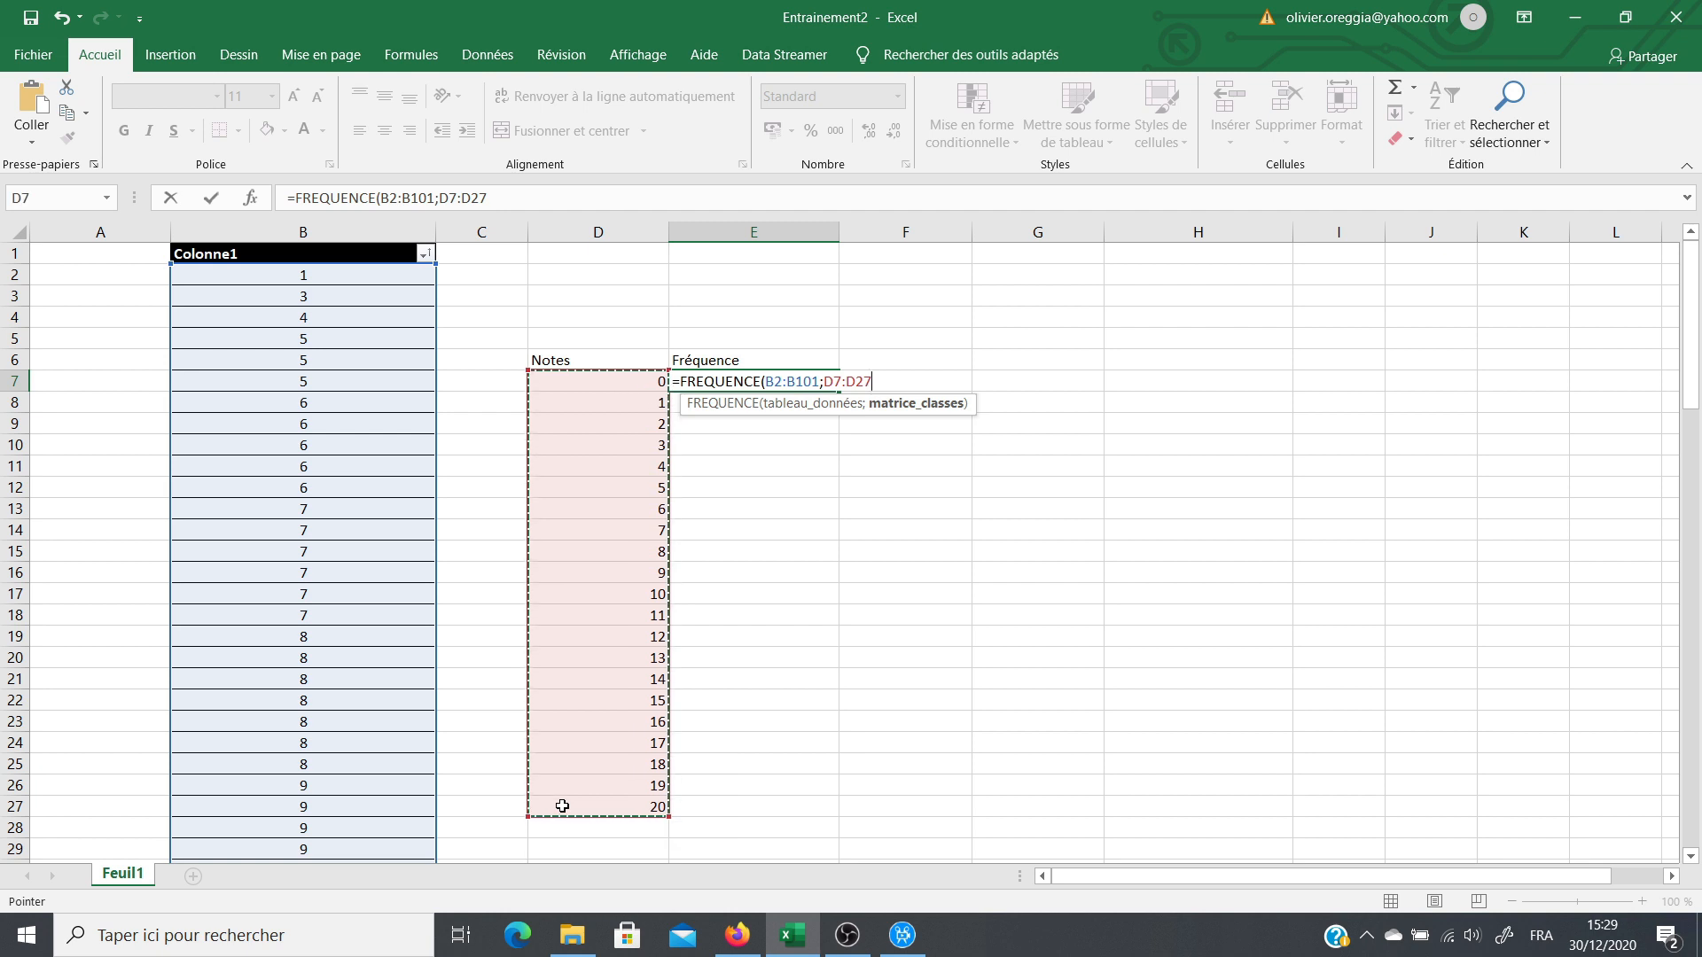
pyautogui.write(')')
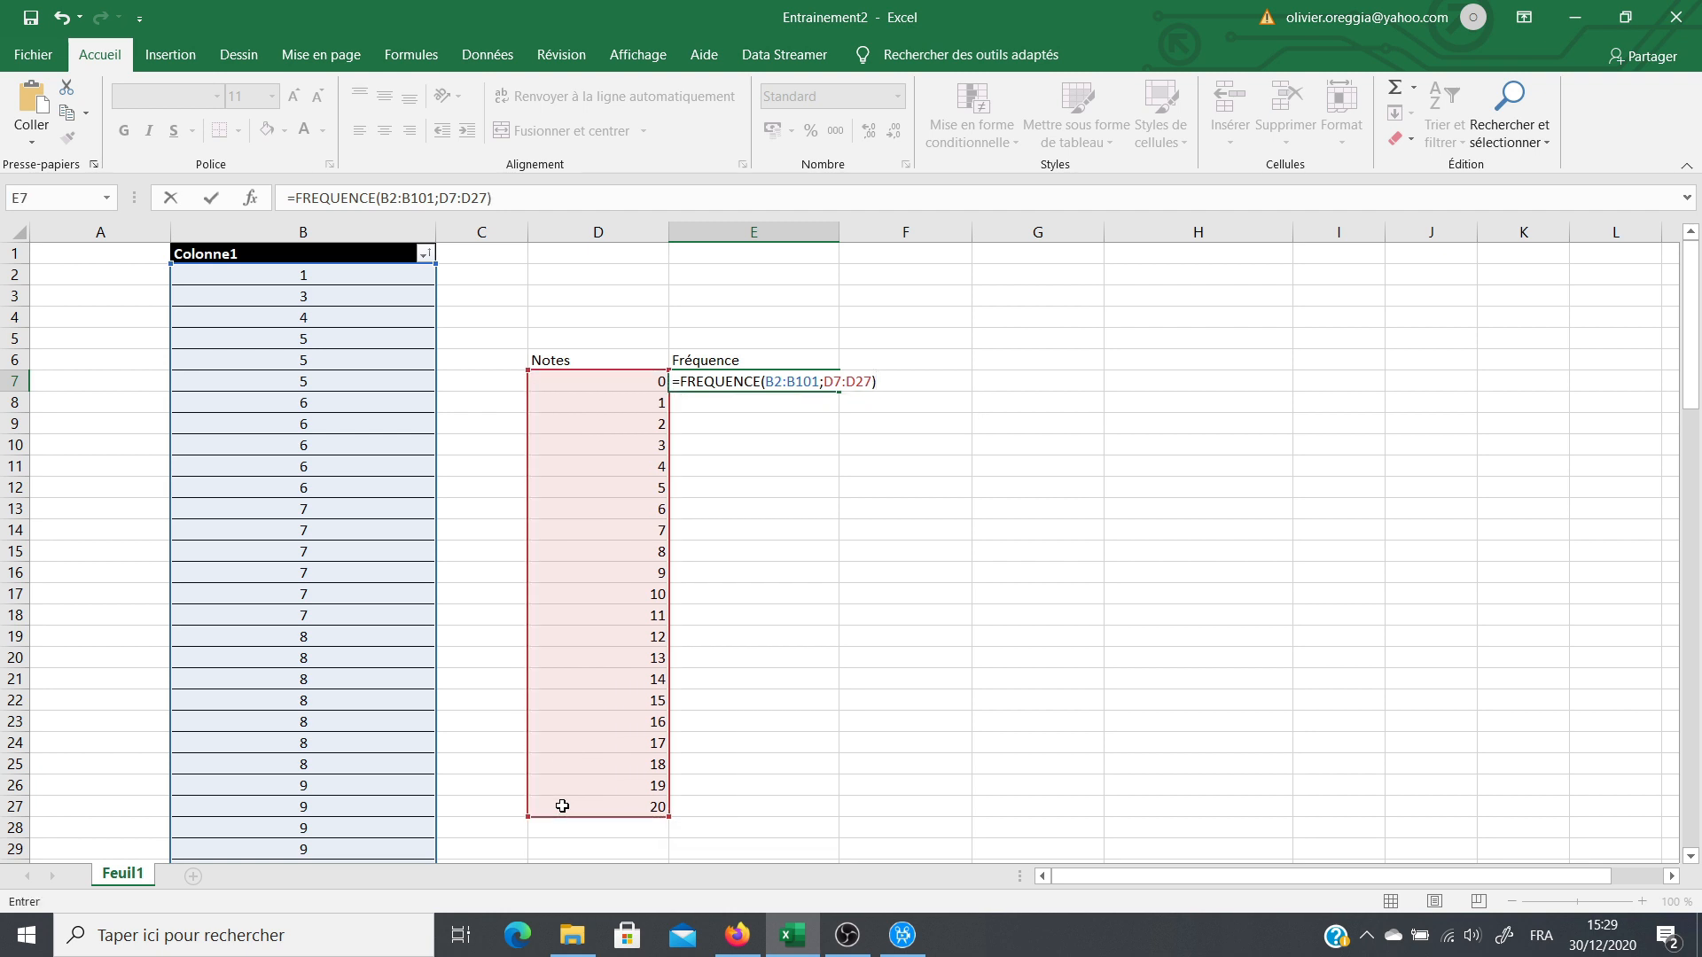
pyautogui.press('Return')
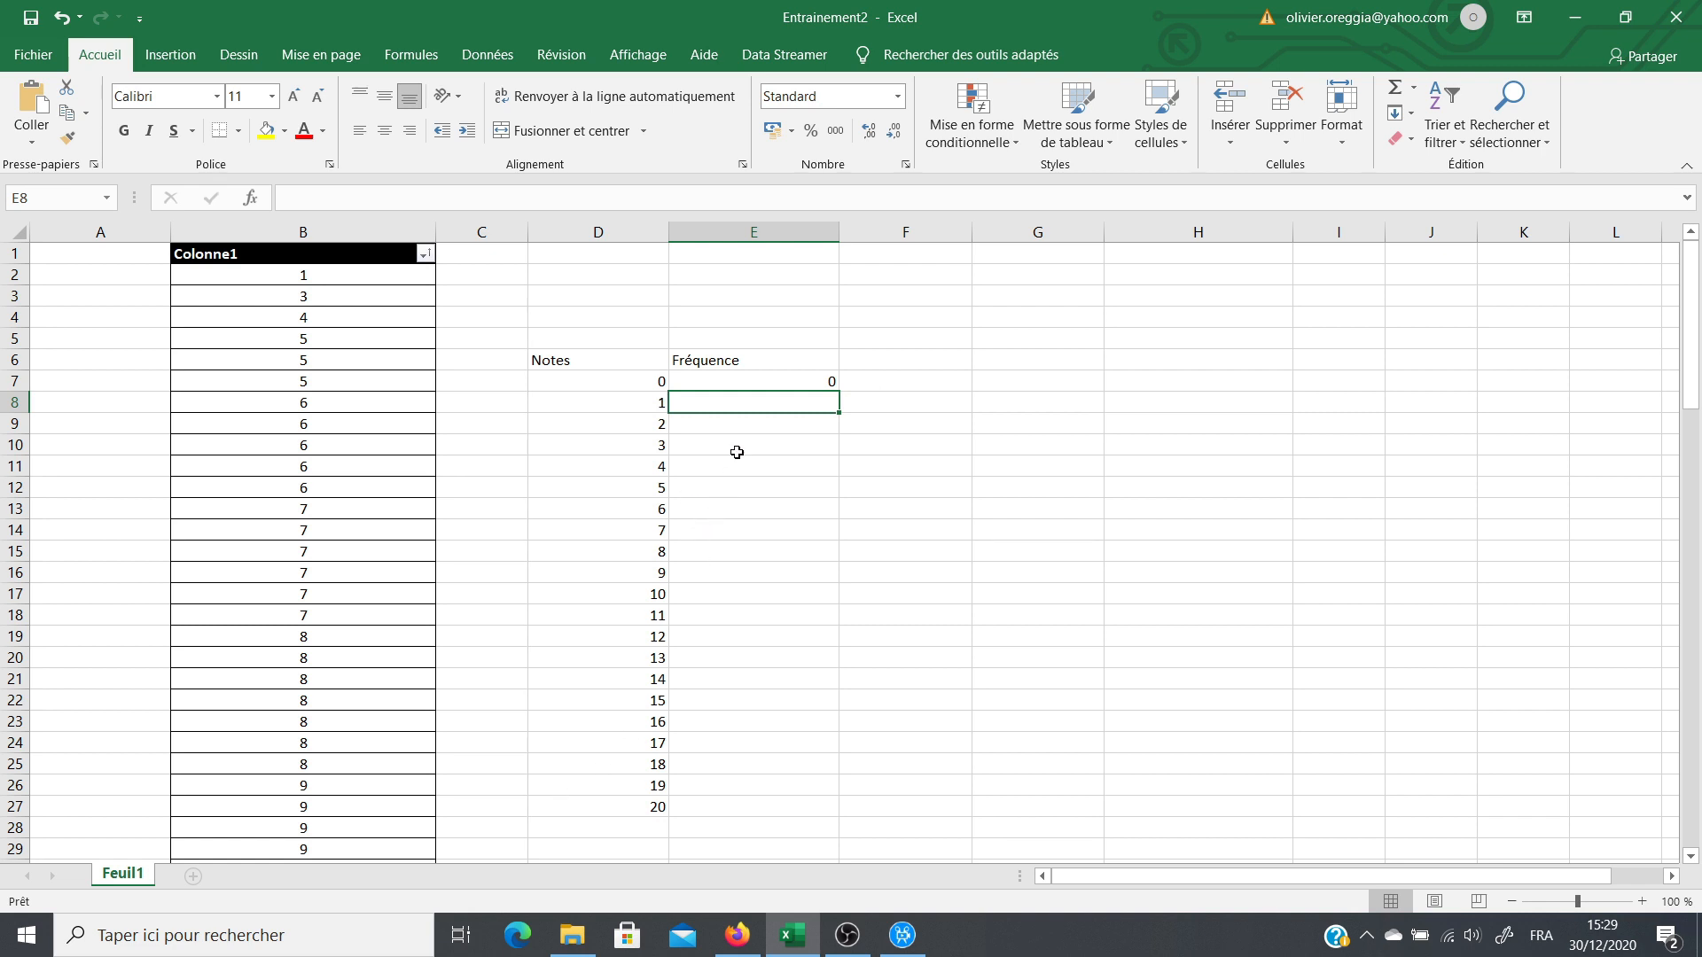
# Step: Extend the FREQUENCE formula from E7 over E7:E27 as an array formula
pyautogui.click(750, 382)
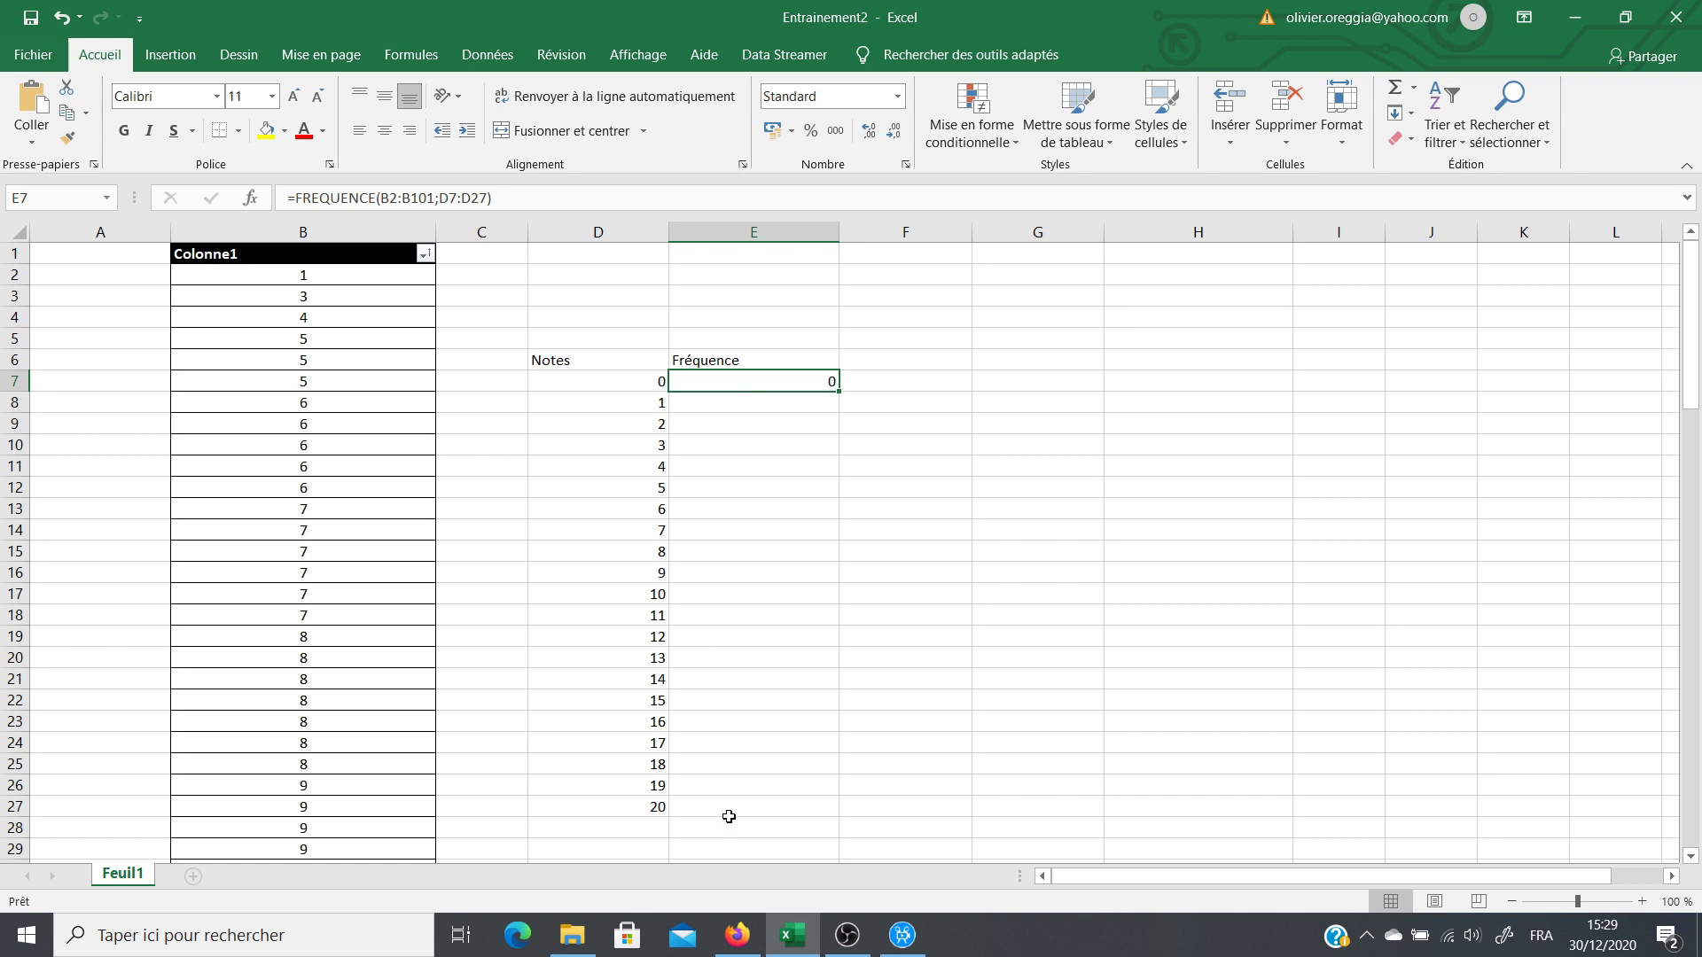
pyautogui.moveTo(756, 383); pyautogui.dragTo(760, 802)
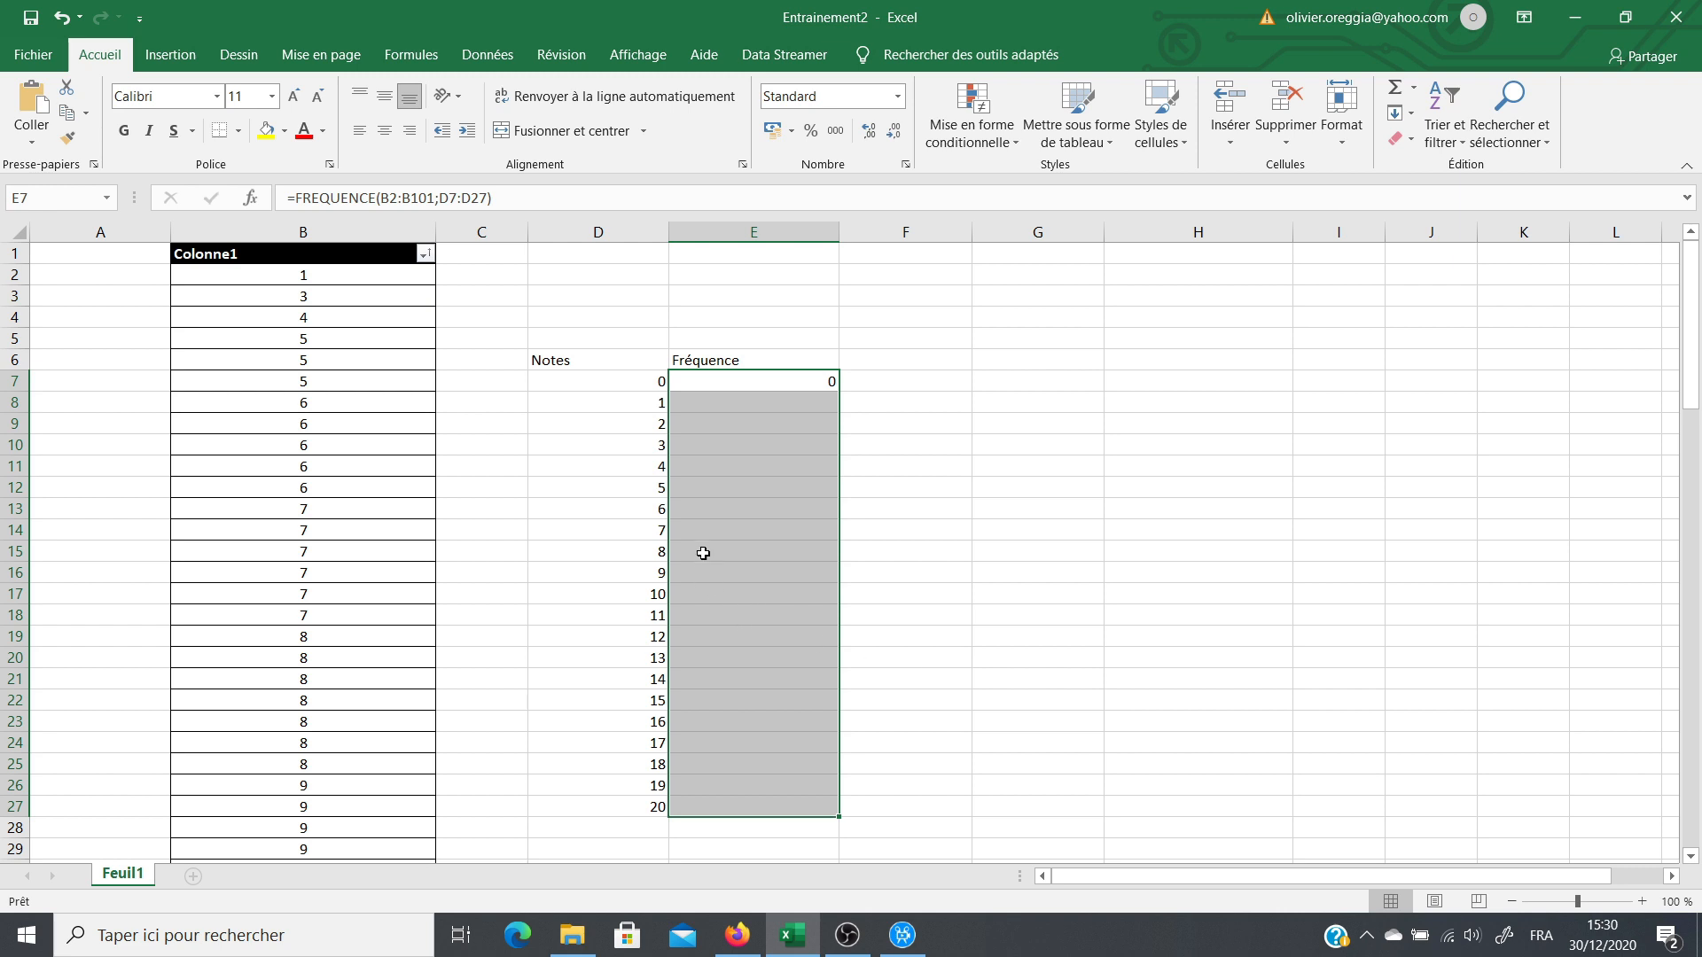
pyautogui.click(521, 201)
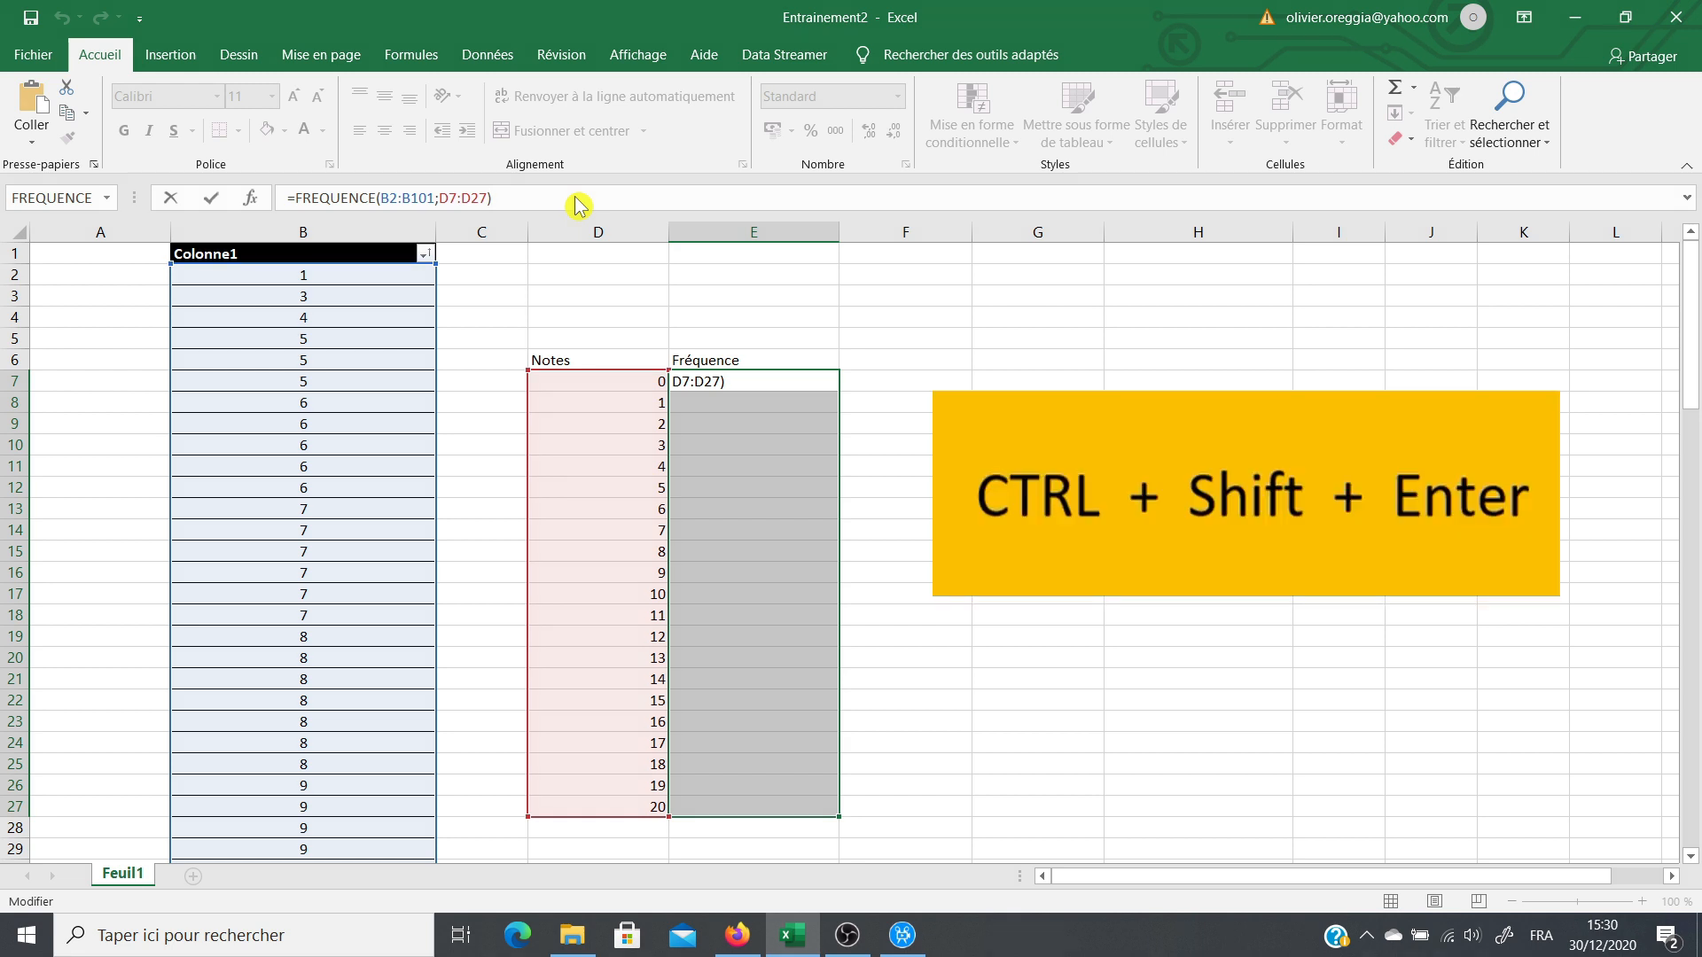
pyautogui.hotkey('ctrl', 'shift', 'Return')
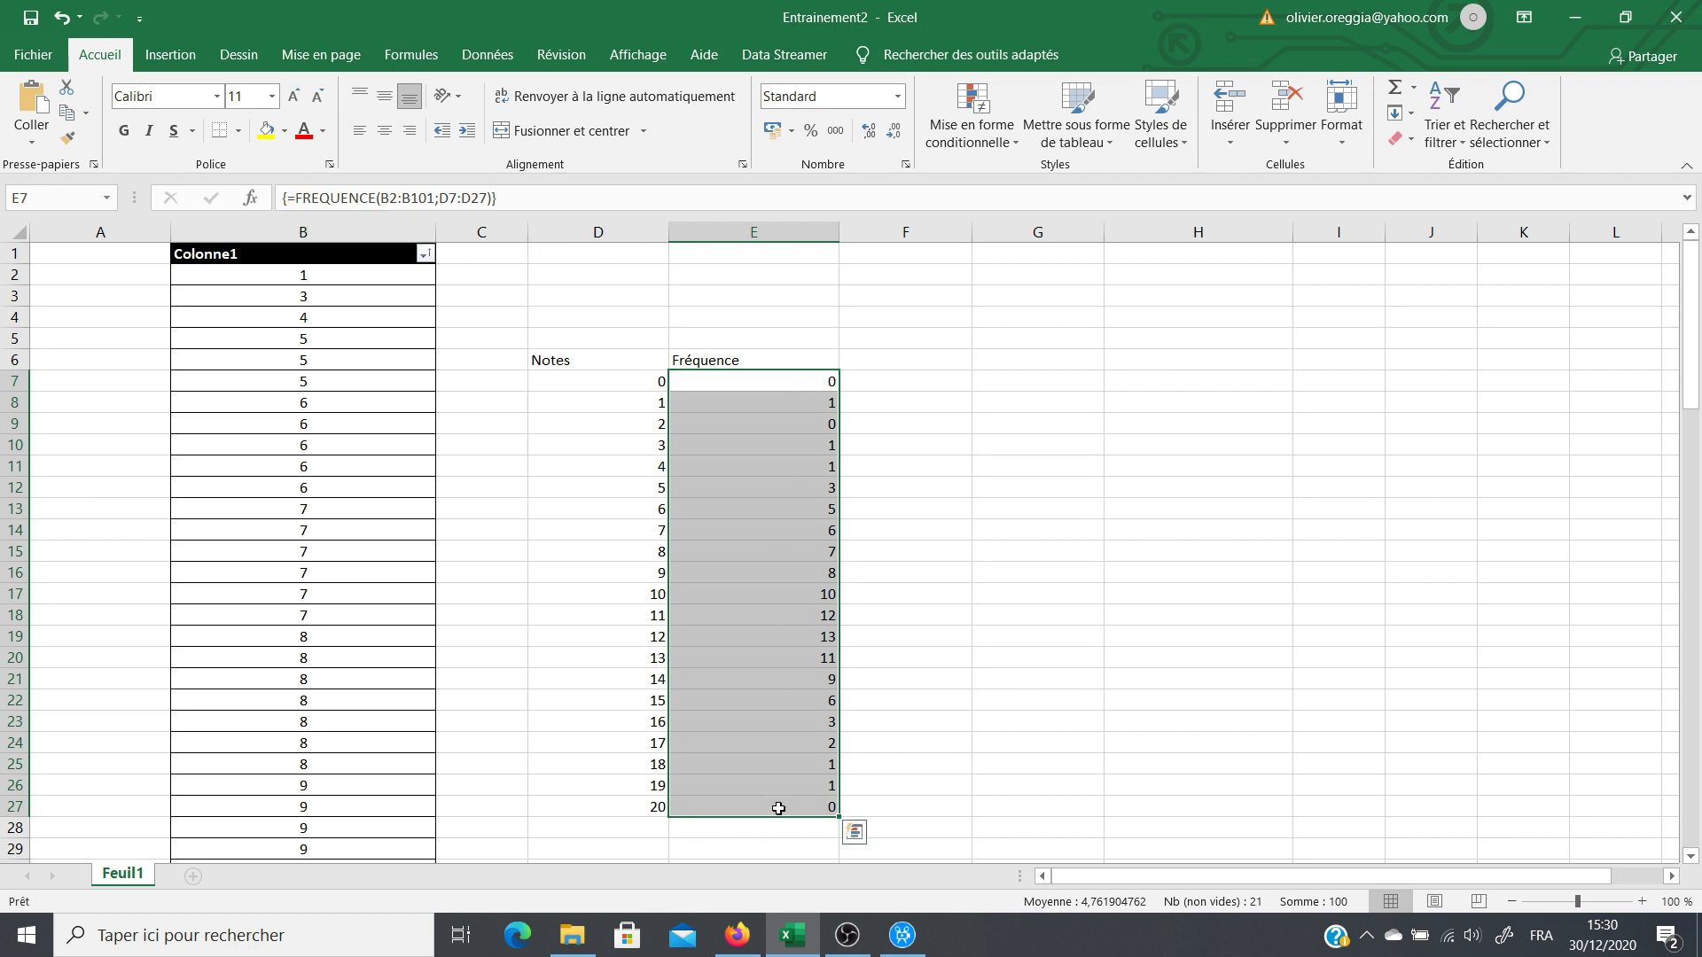
pyautogui.click(930, 650)
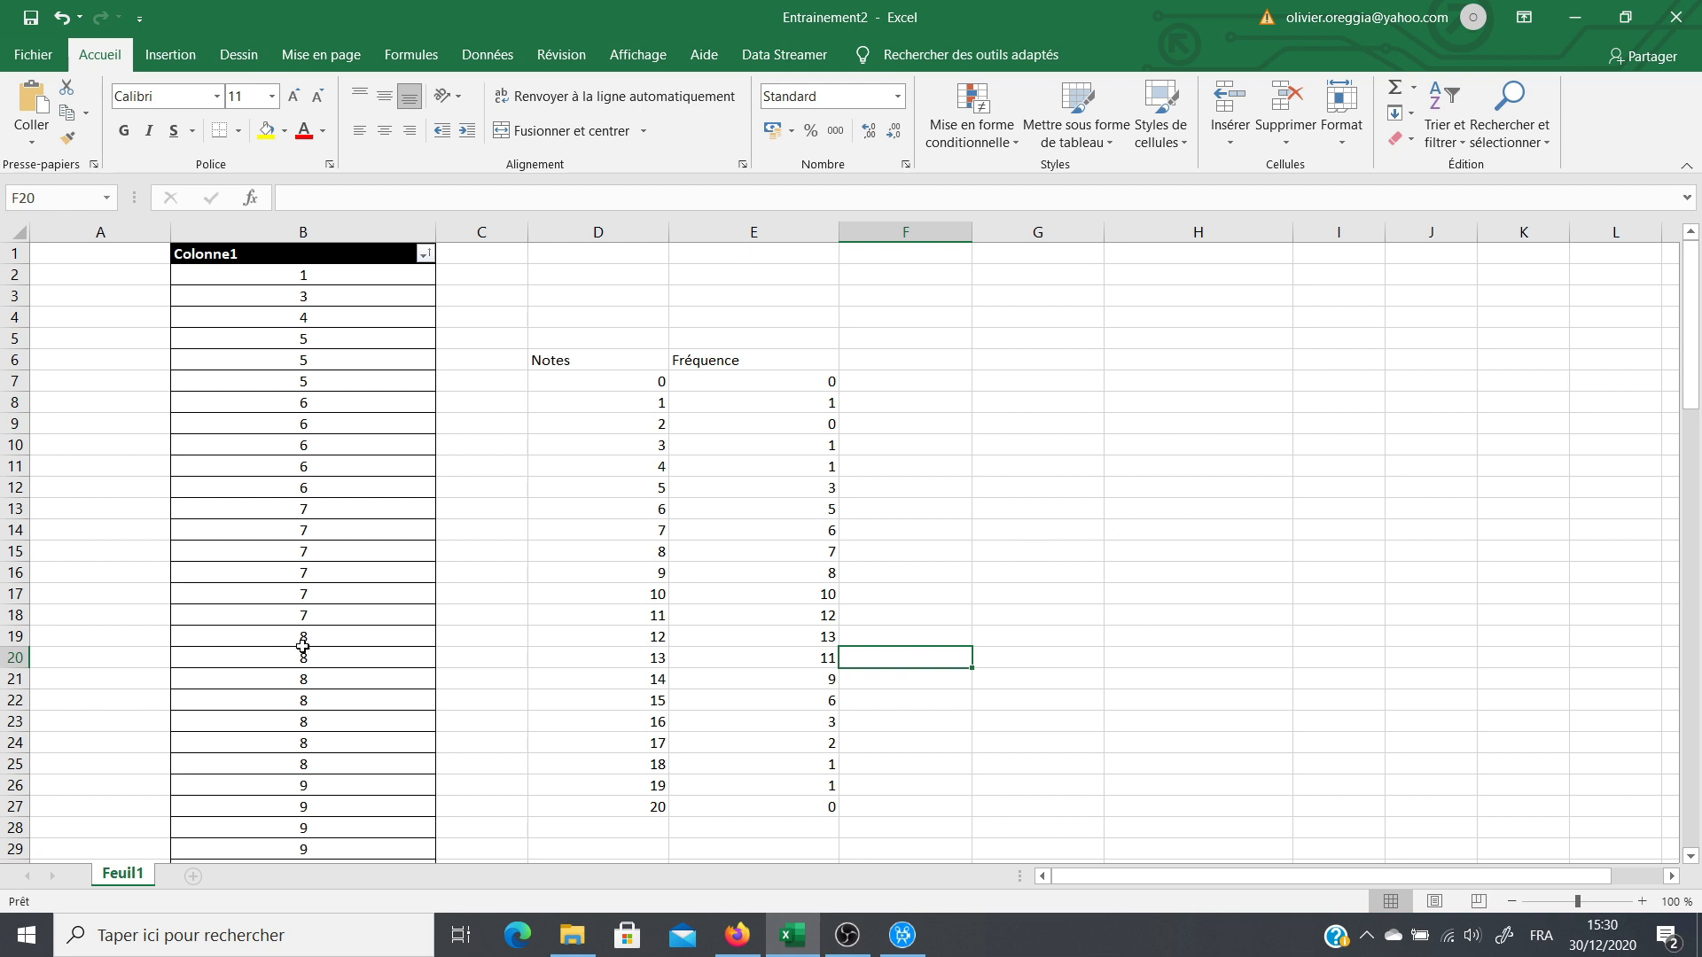
# Step: Check the frequencies of grades 1 and 5 against the matching entries in the sorted grade list
pyautogui.click(635, 408)
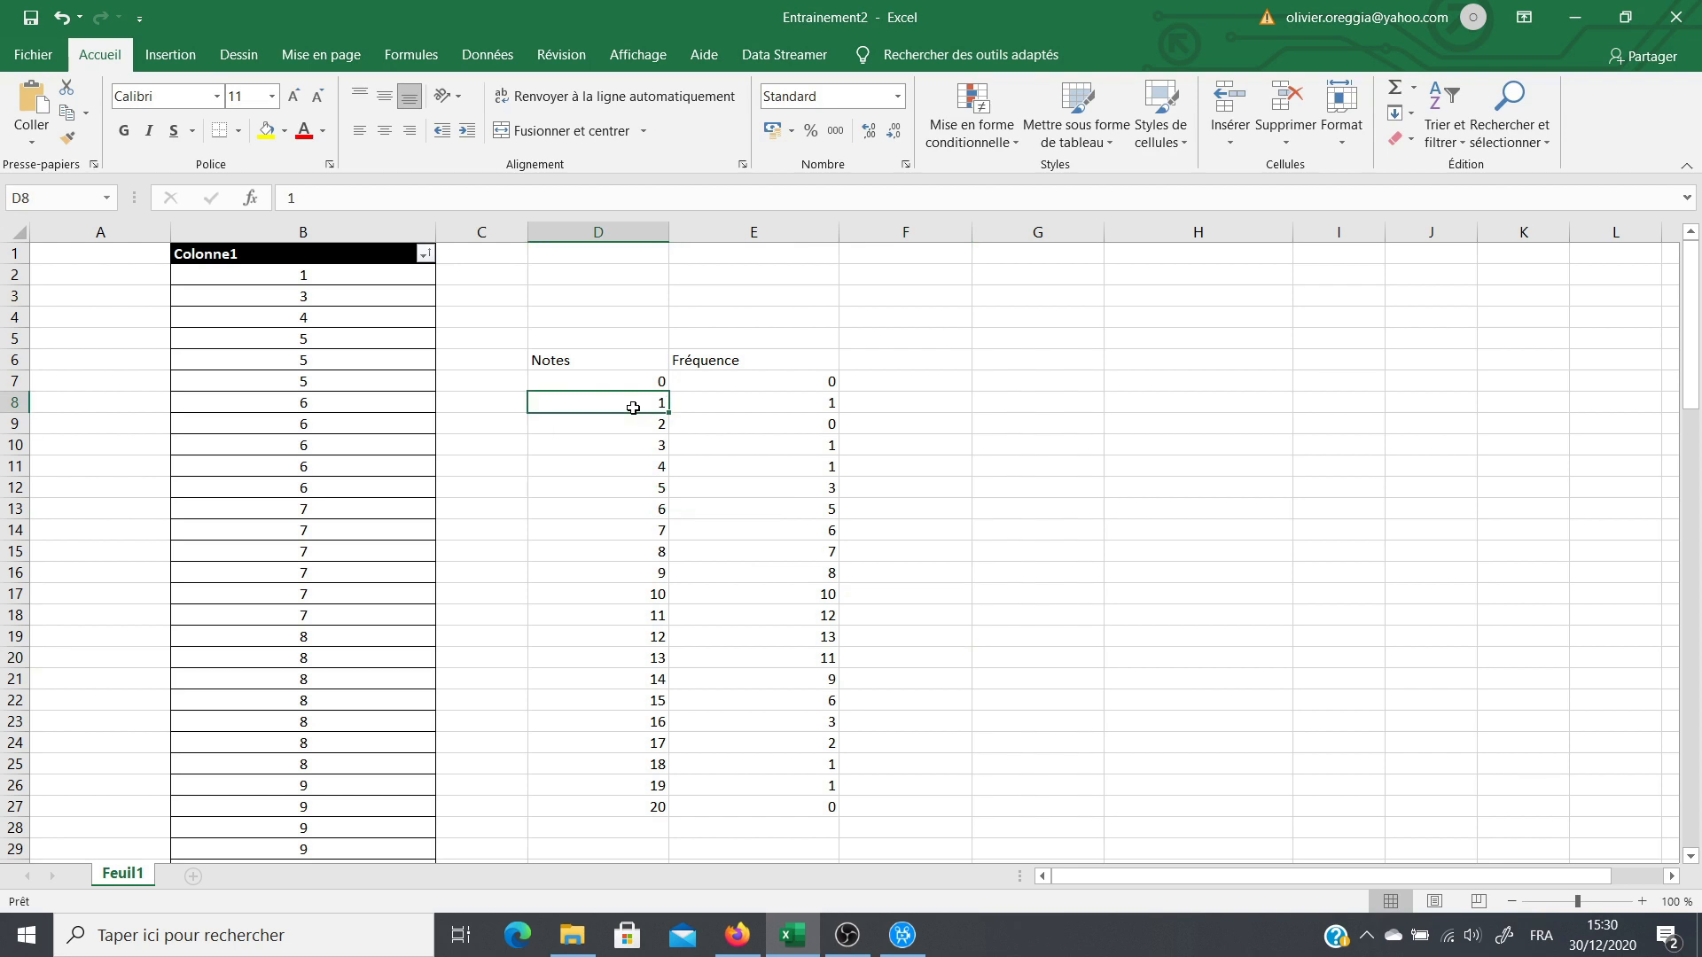
pyautogui.click(799, 406)
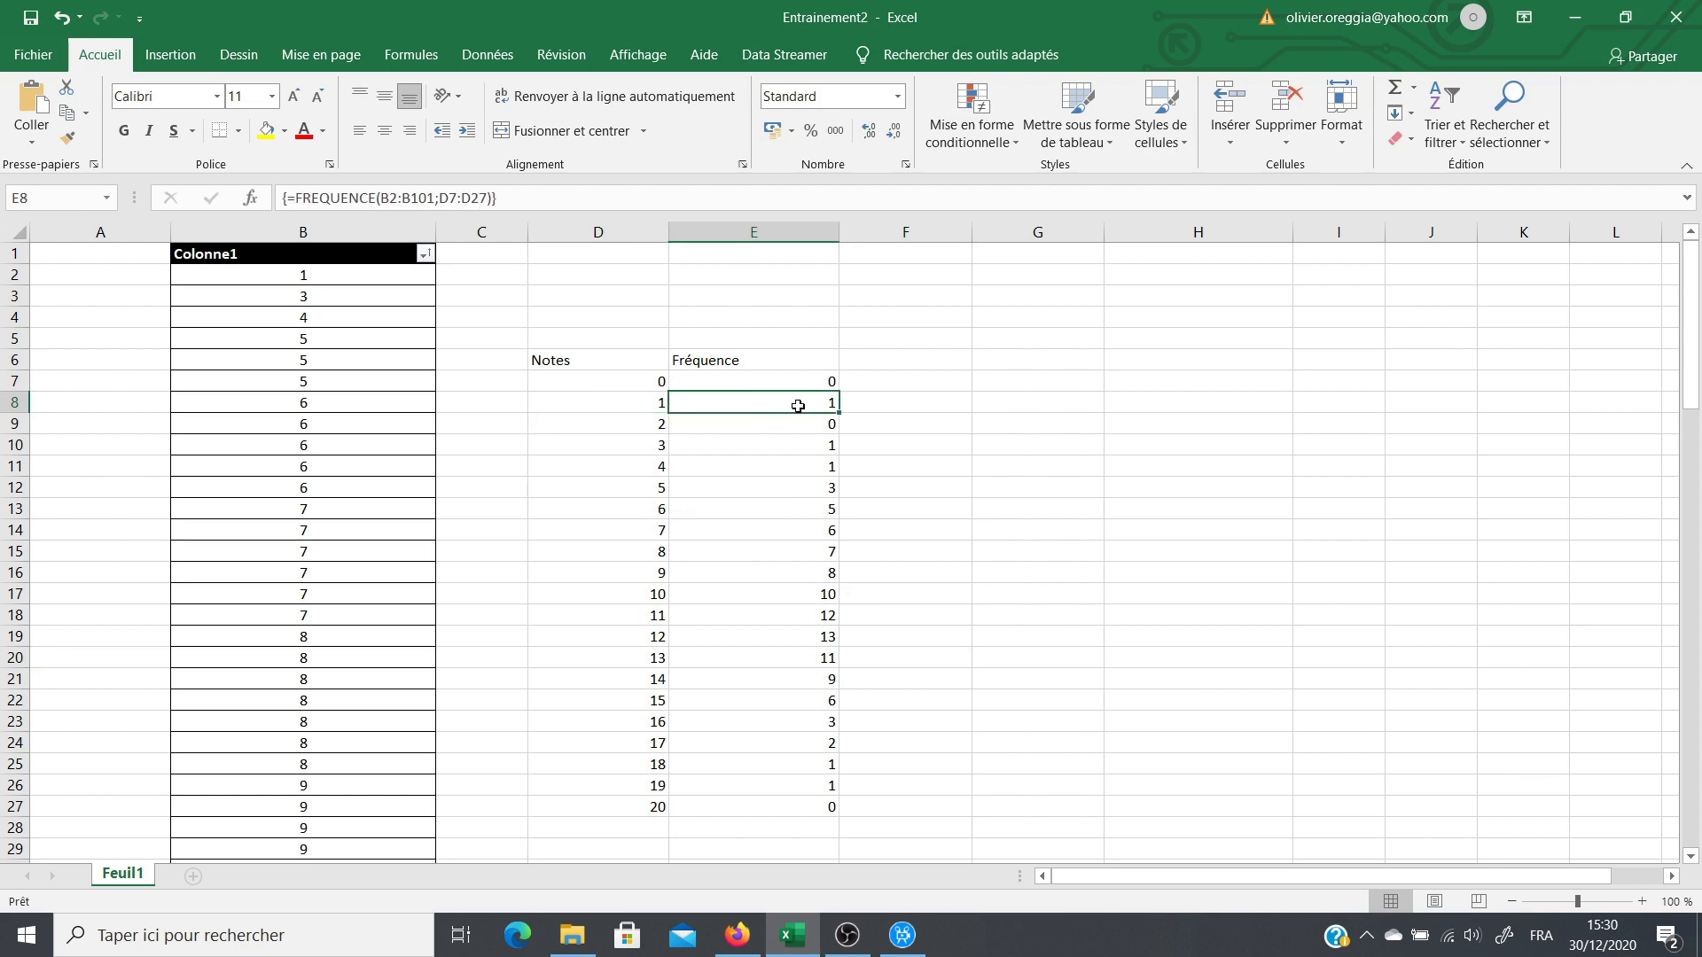
pyautogui.click(341, 280)
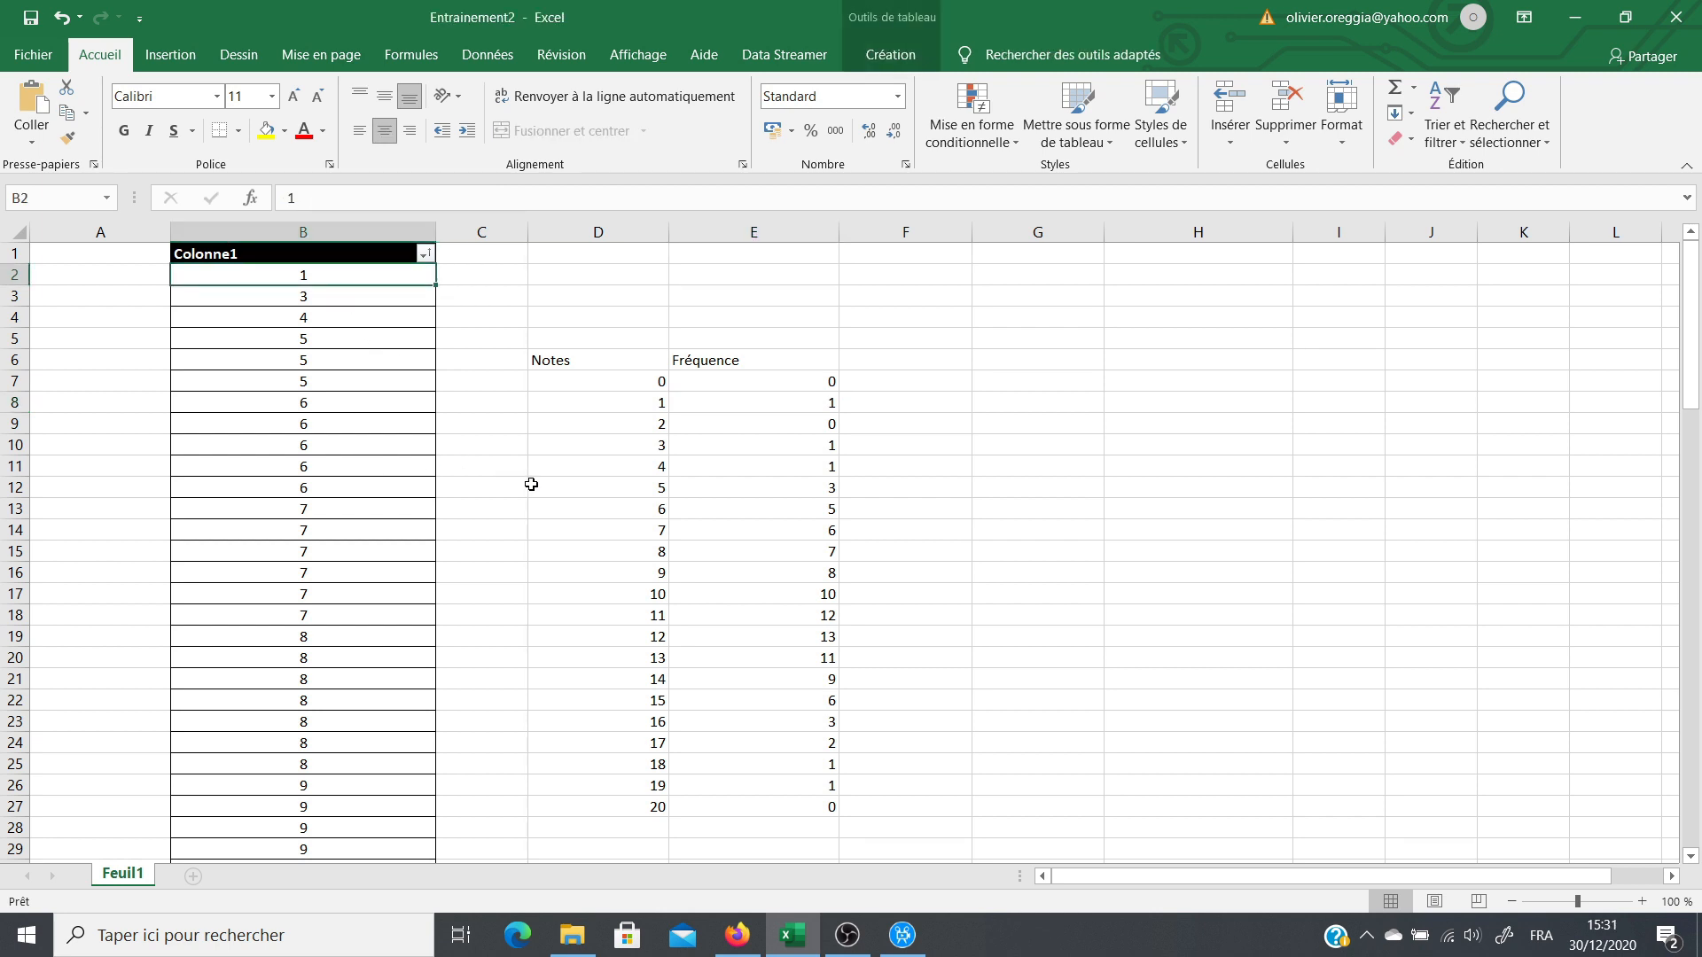
pyautogui.click(612, 489)
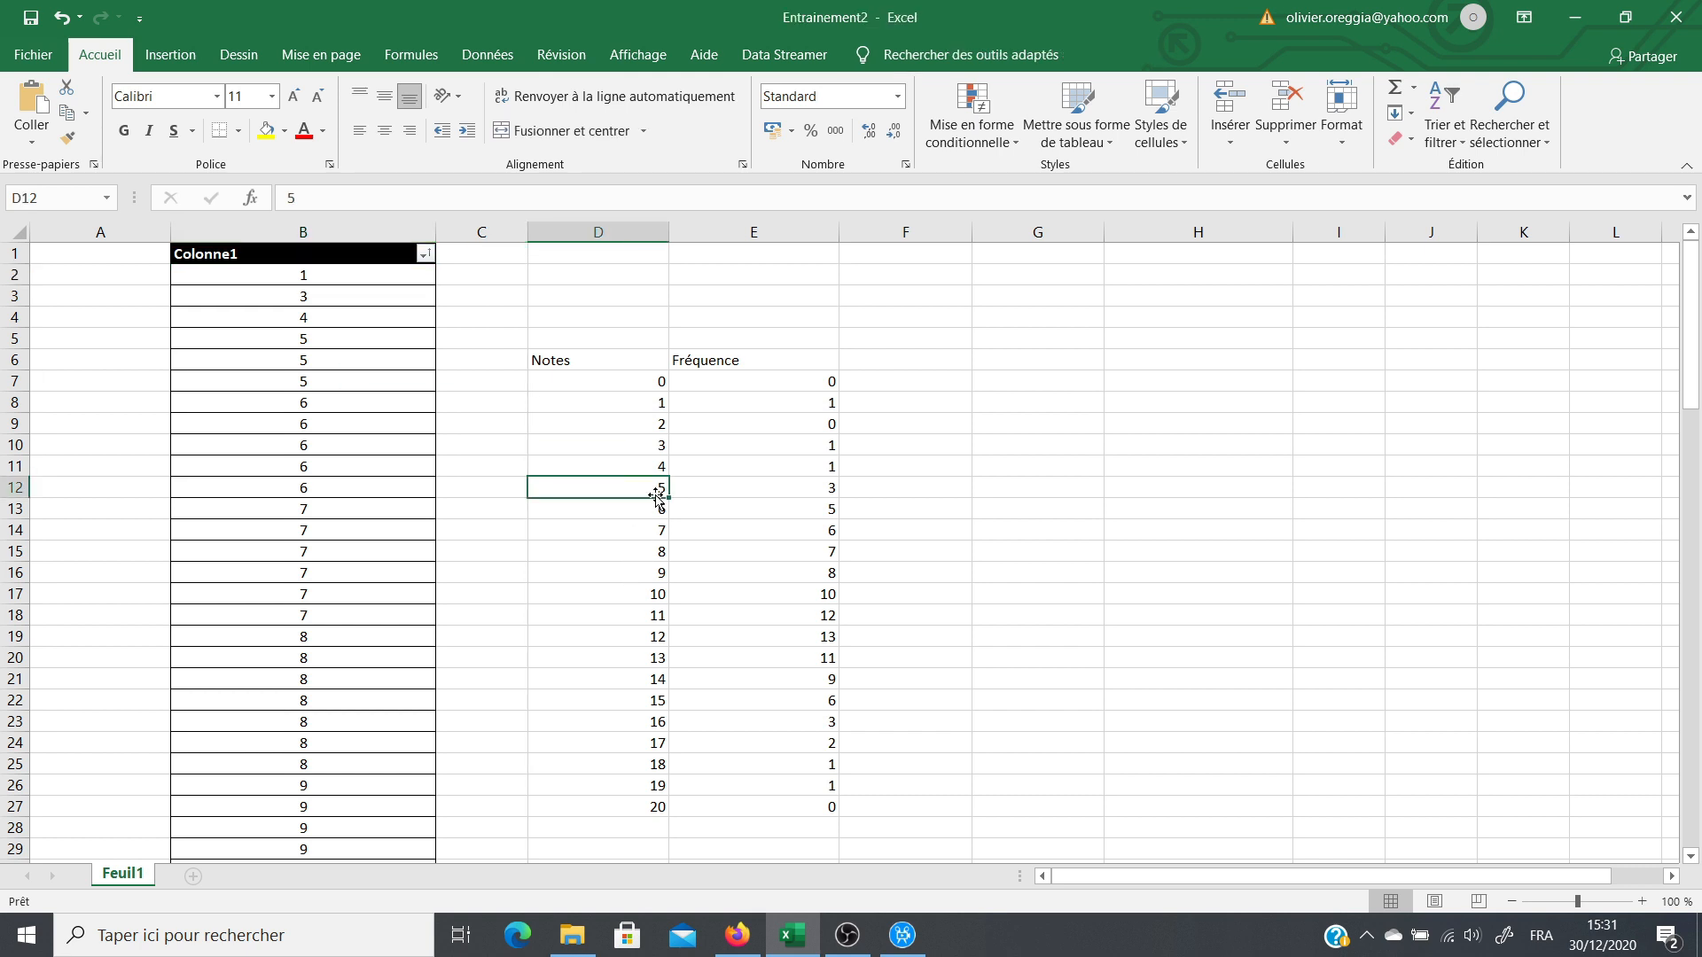
pyautogui.click(784, 489)
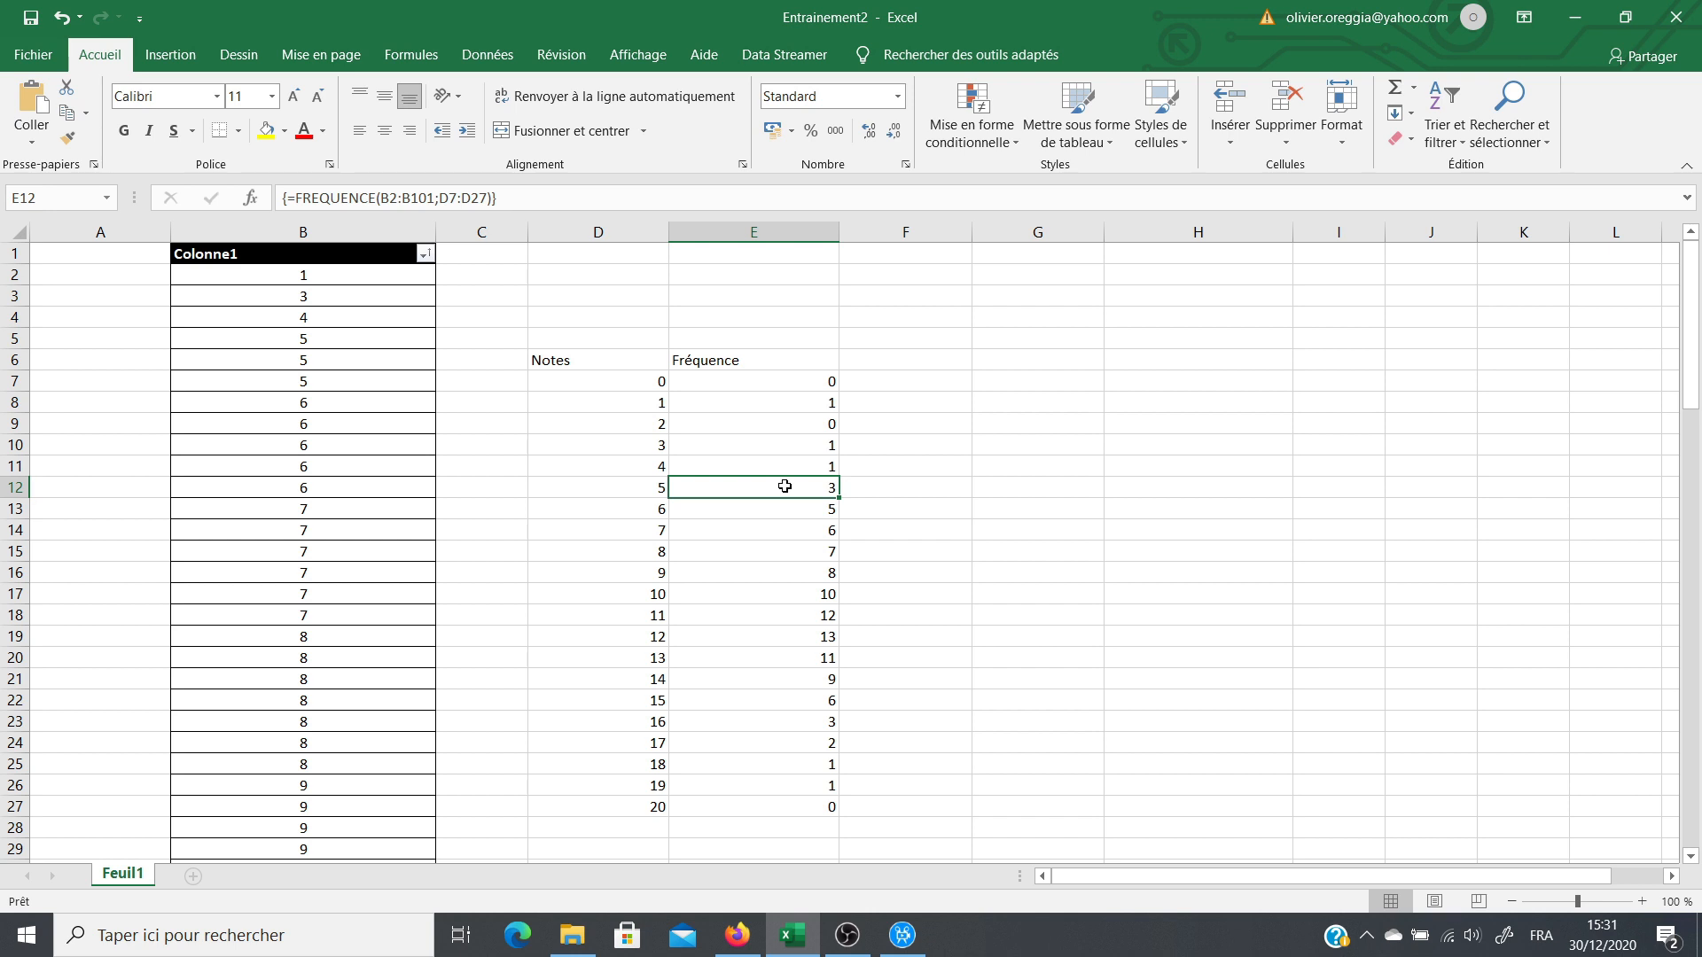
pyautogui.moveTo(326, 339); pyautogui.dragTo(331, 382)
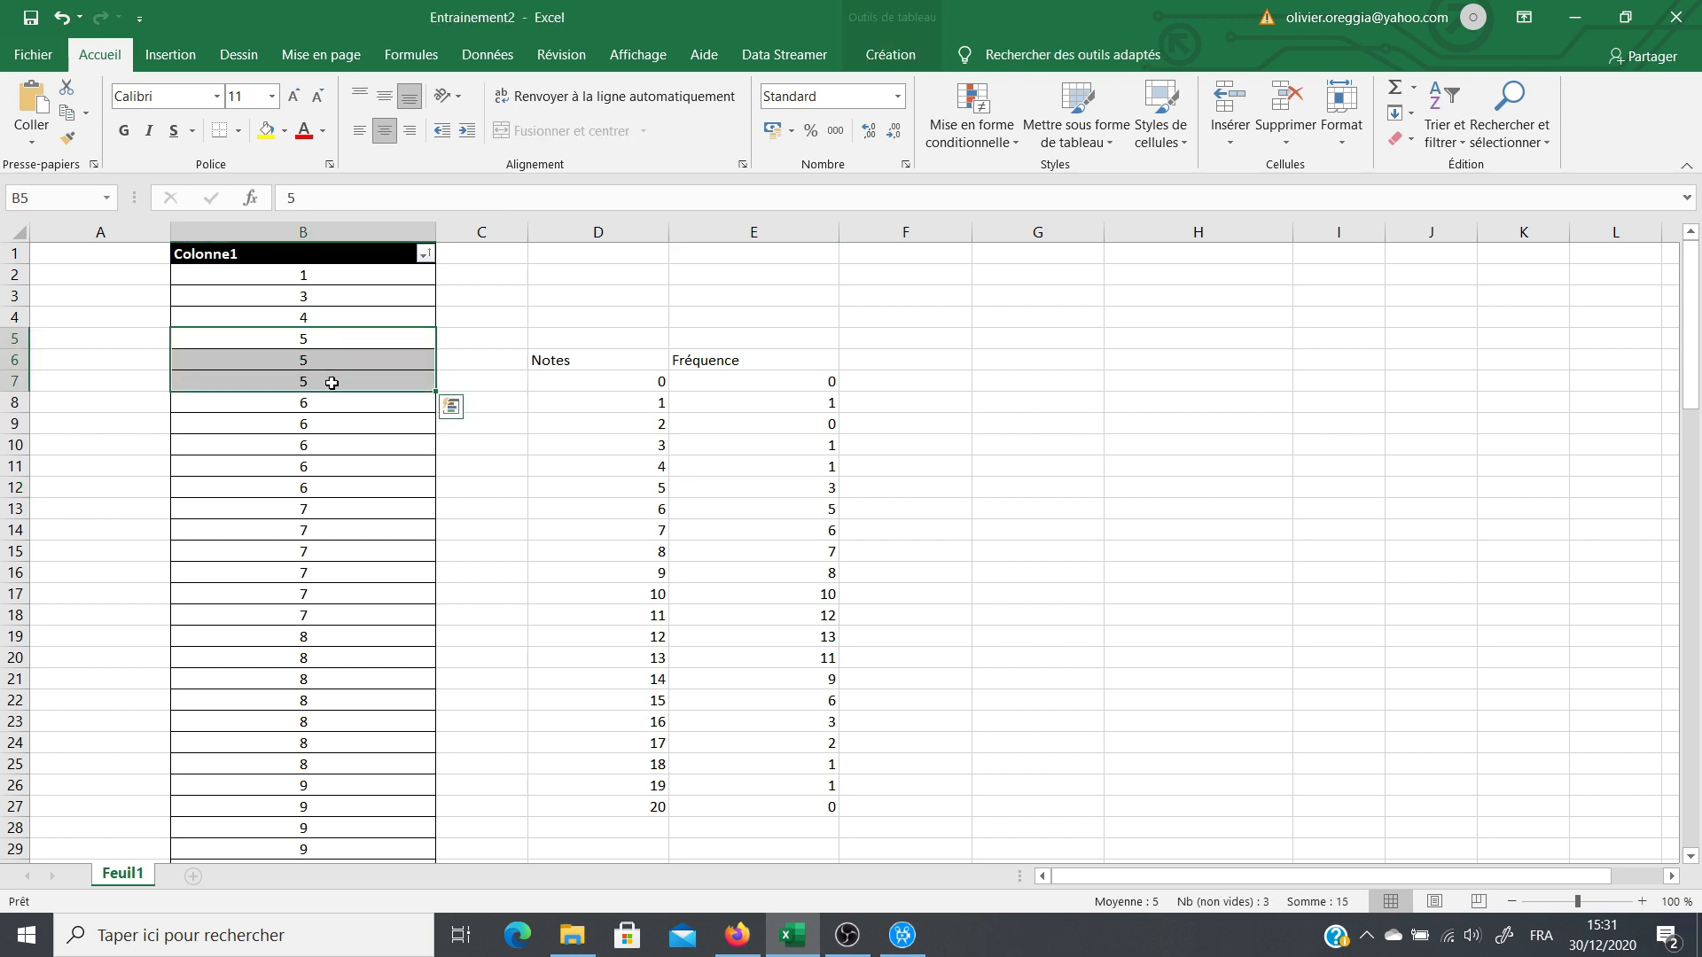
pyautogui.click(556, 505)
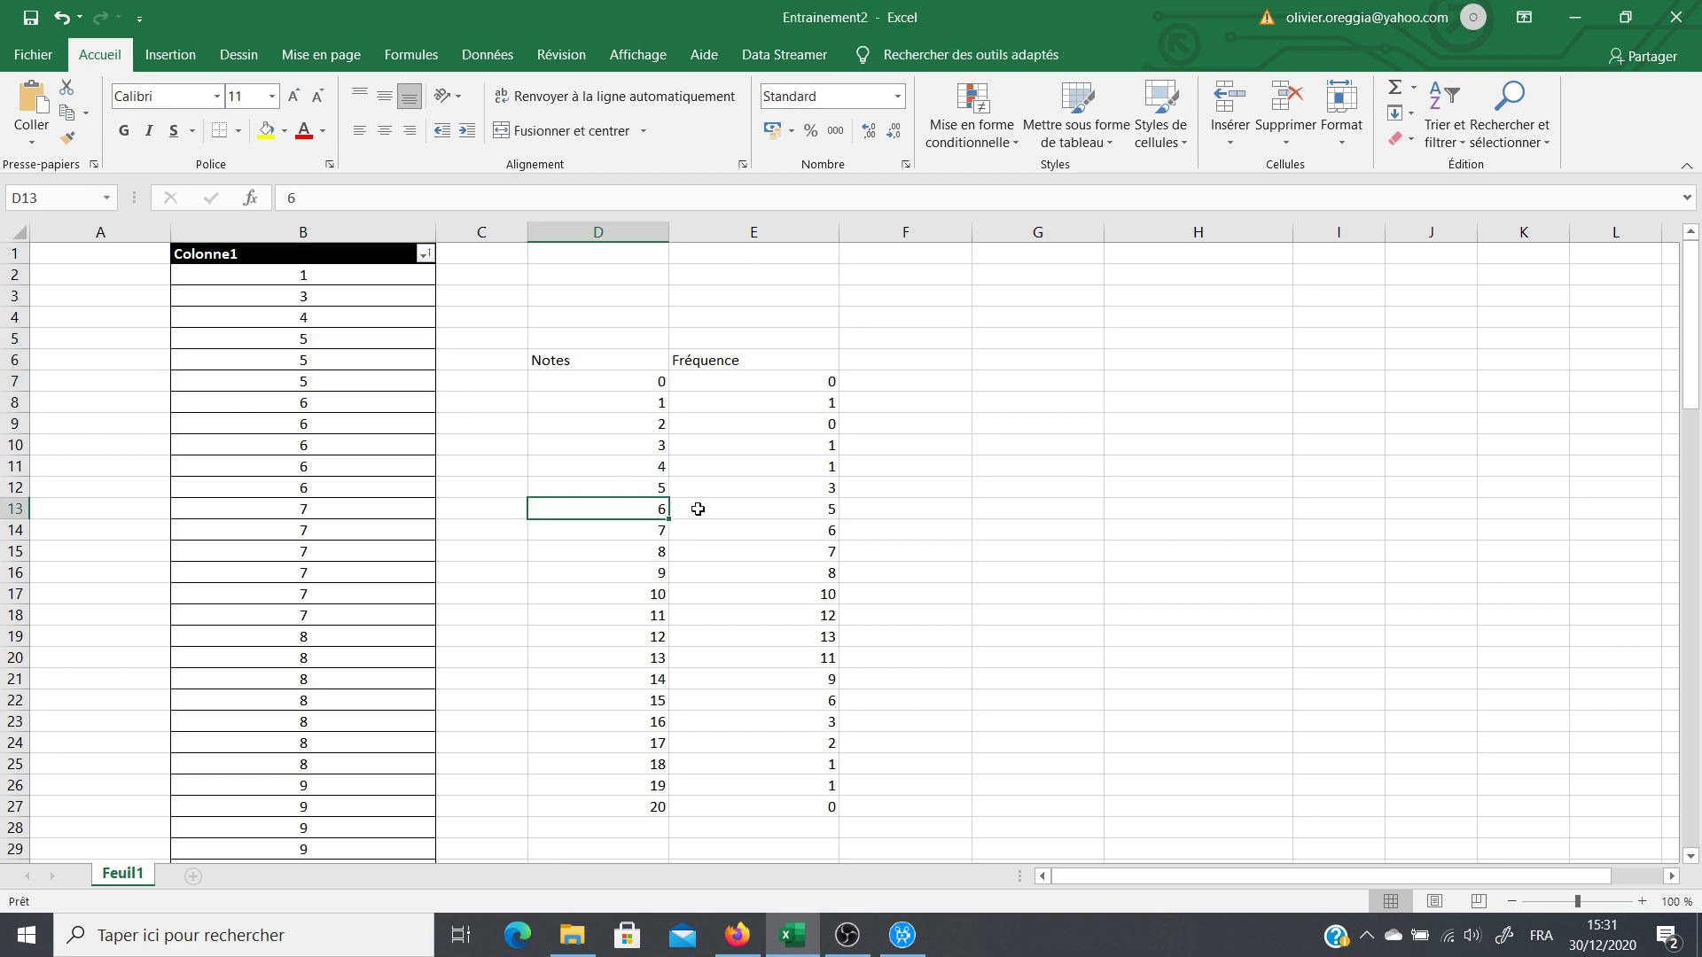
pyautogui.click(1016, 546)
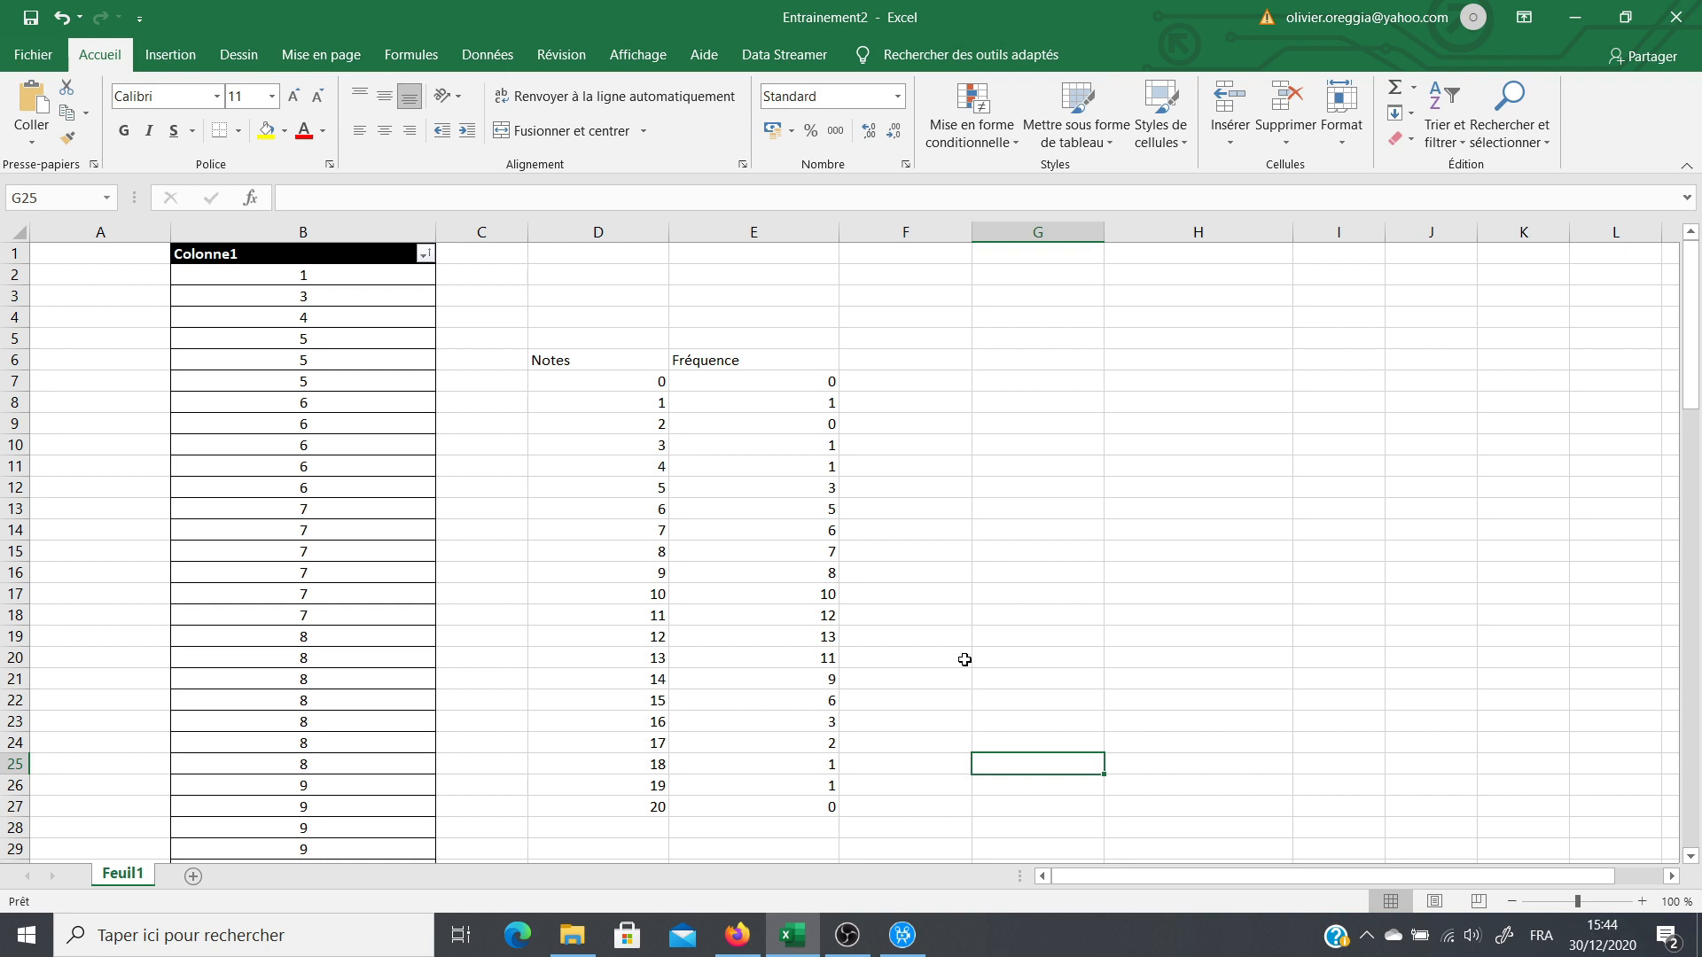
# Step: Insert a 2D clustered column chart from D7:E27 and enlarge it
pyautogui.moveTo(608, 382); pyautogui.dragTo(735, 807)
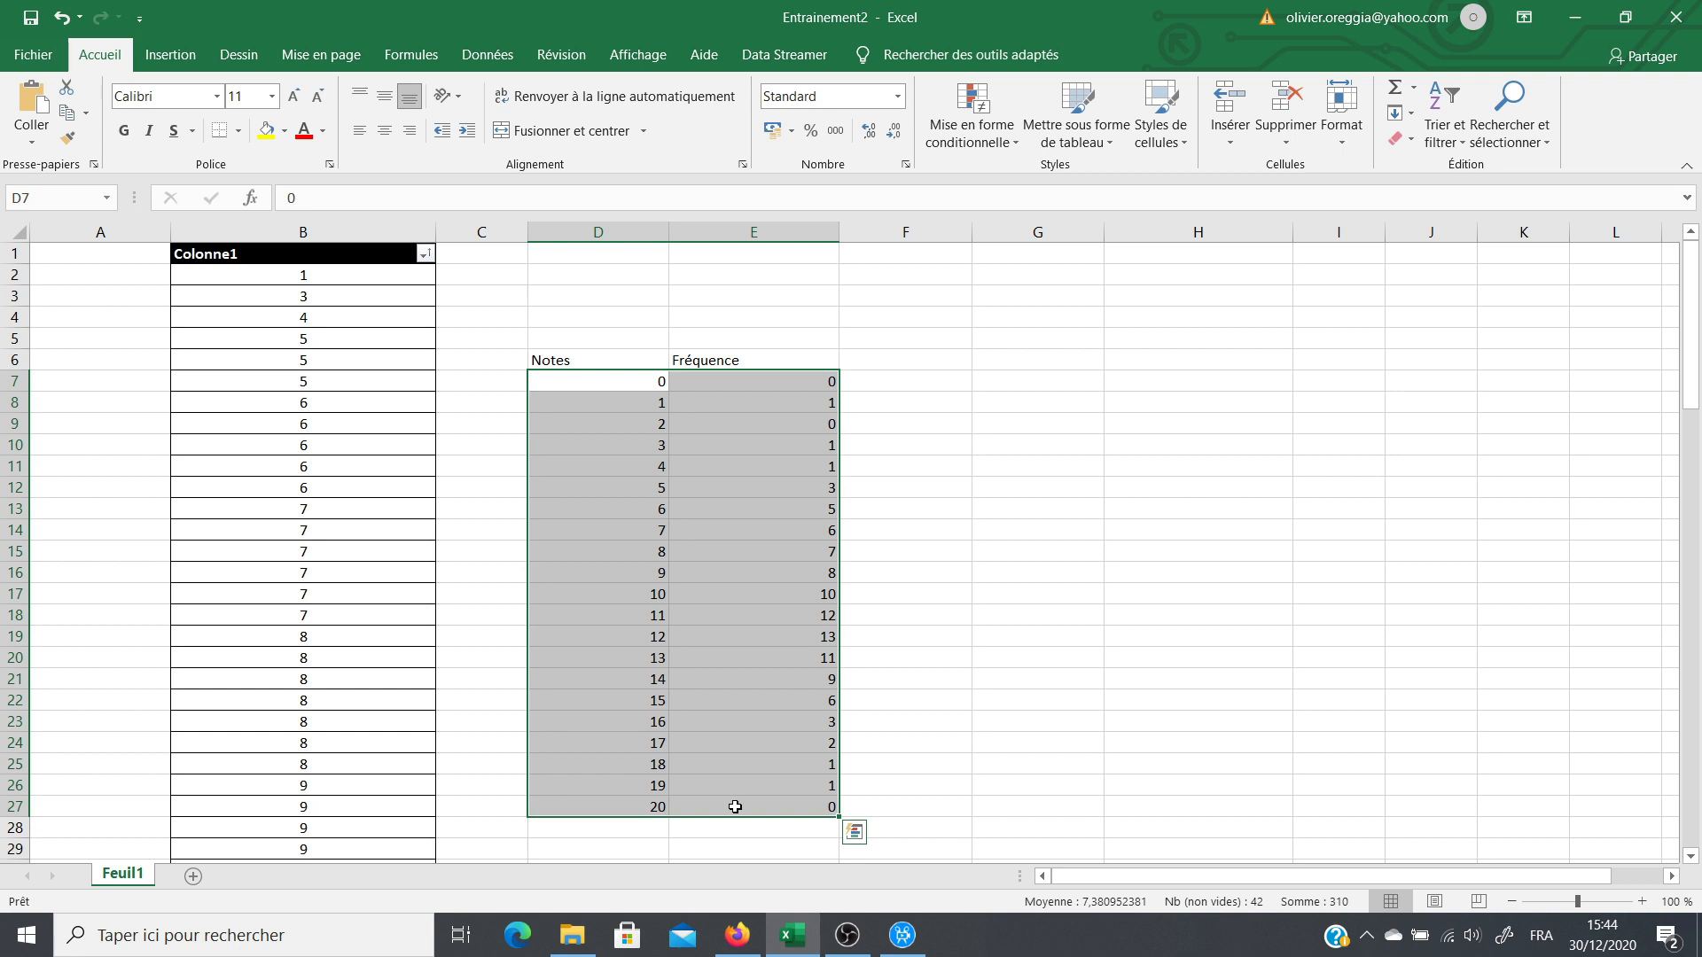
pyautogui.click(174, 57)
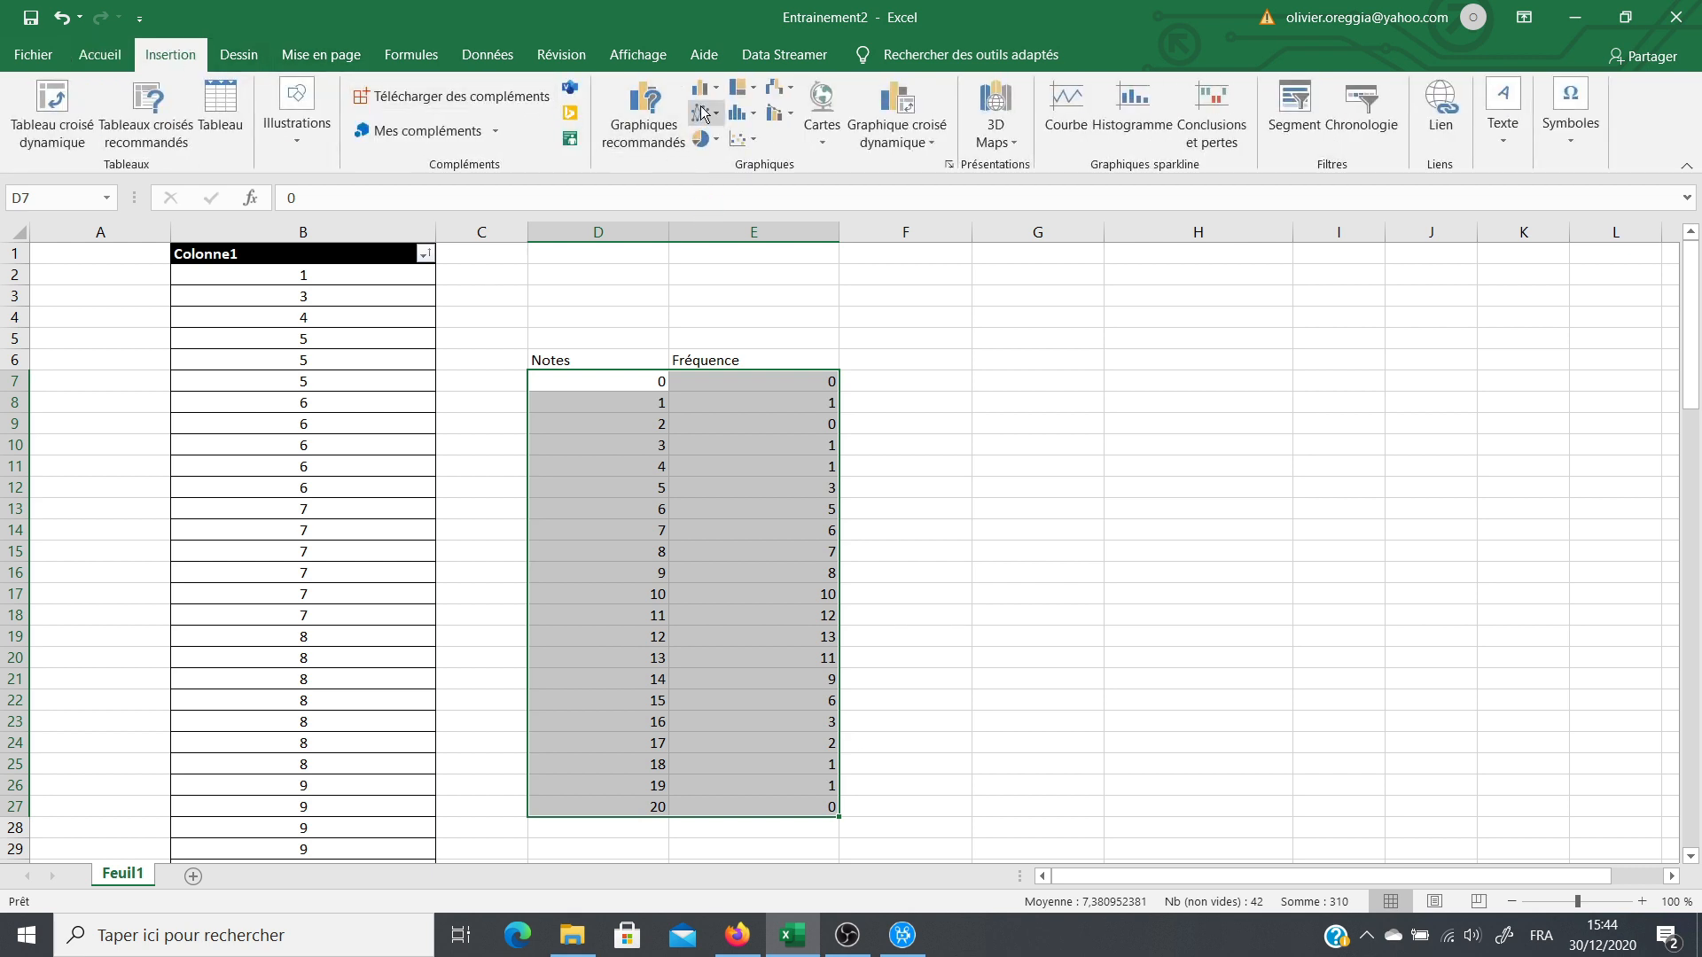
pyautogui.click(706, 90)
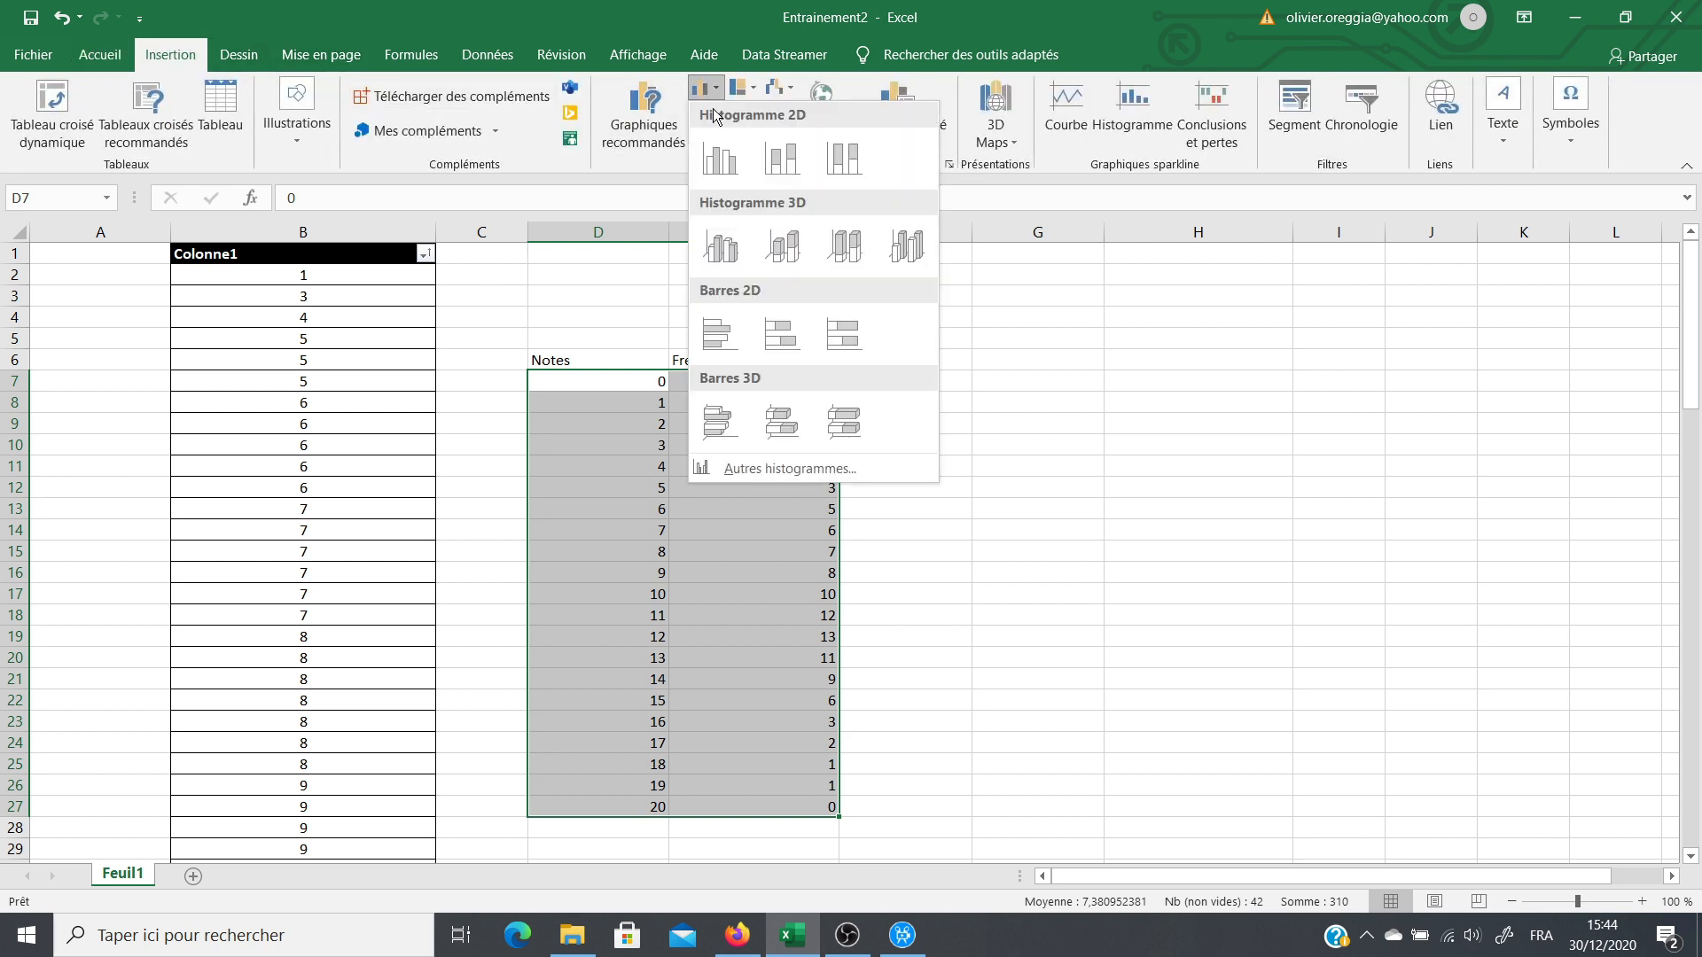
pyautogui.click(721, 169)
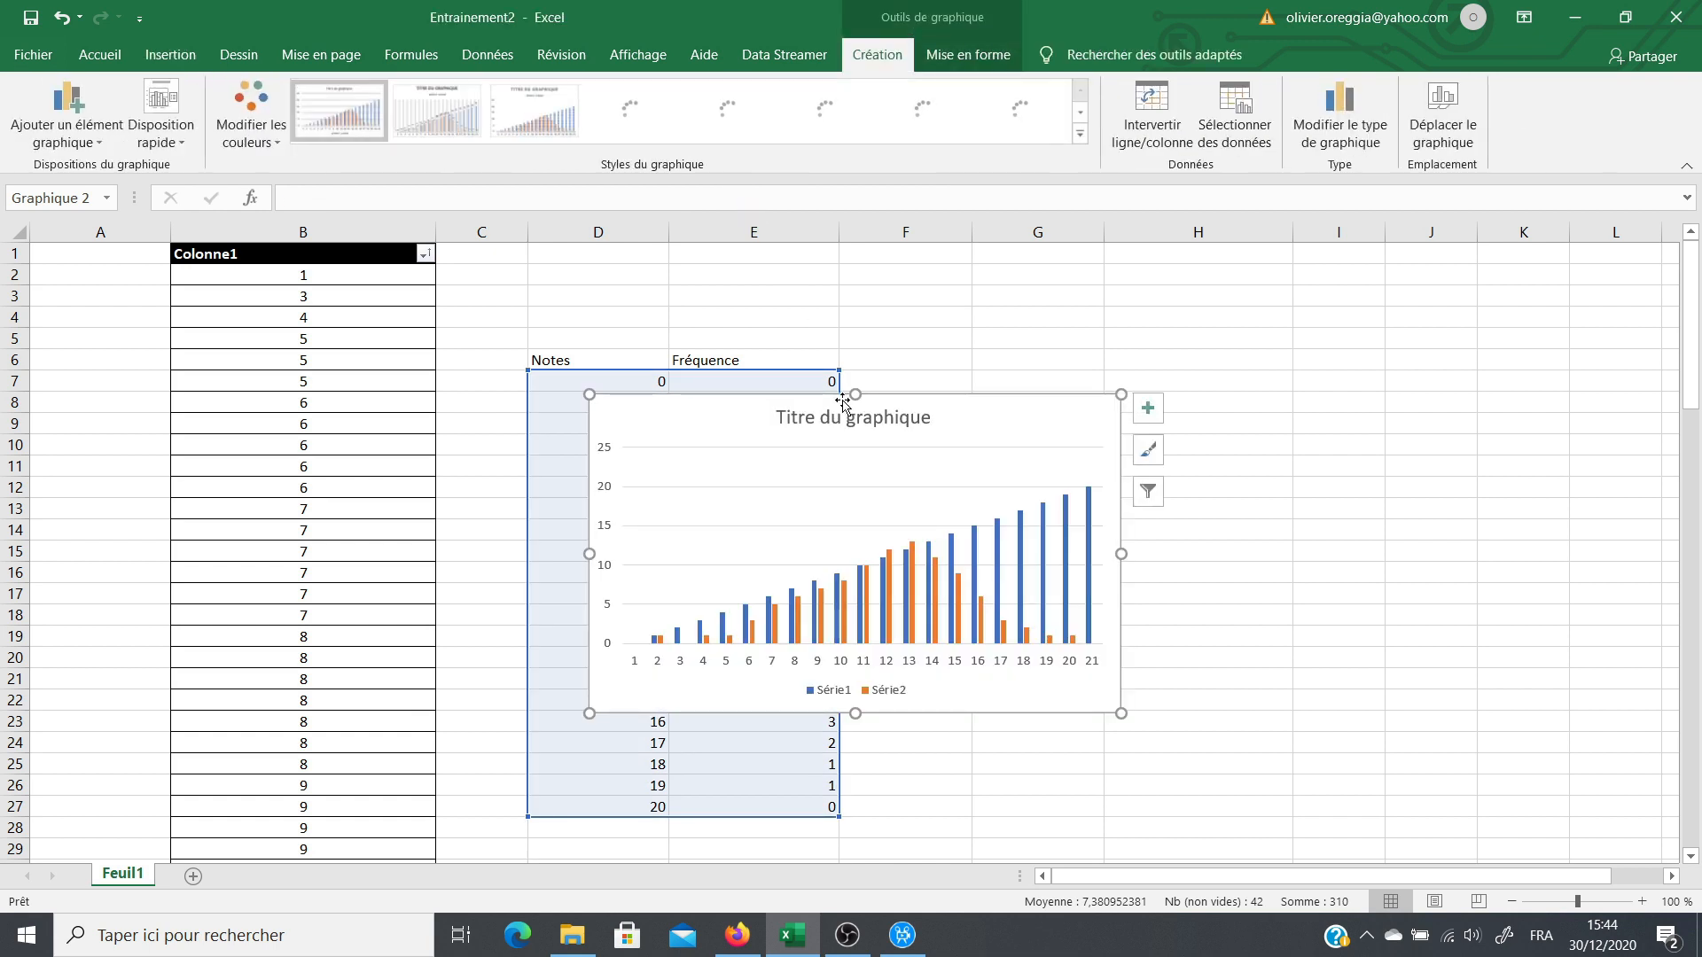
pyautogui.moveTo(1121, 394); pyautogui.dragTo(1219, 326)
pyautogui.moveTo(589, 713); pyautogui.dragTo(542, 737)
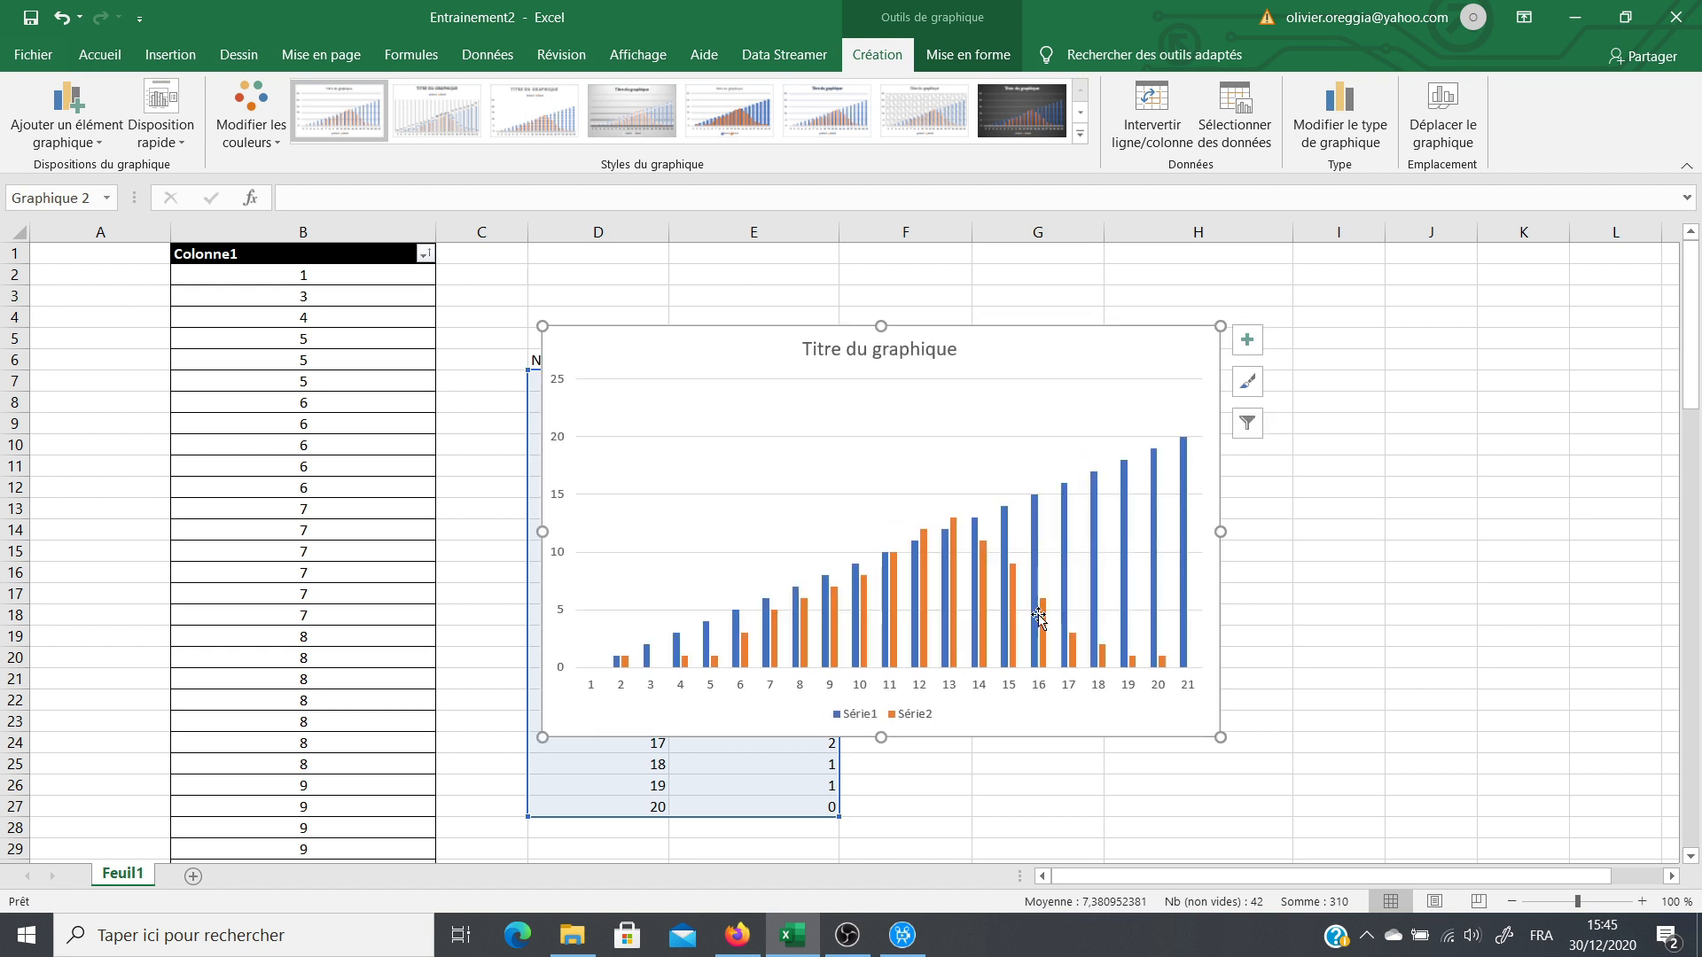
# Step: Remove the grade-values series from the chart, keeping only the frequencies, and move the chart clear of the Notes column
pyautogui.click(1180, 471)
pyautogui.press('Delete')
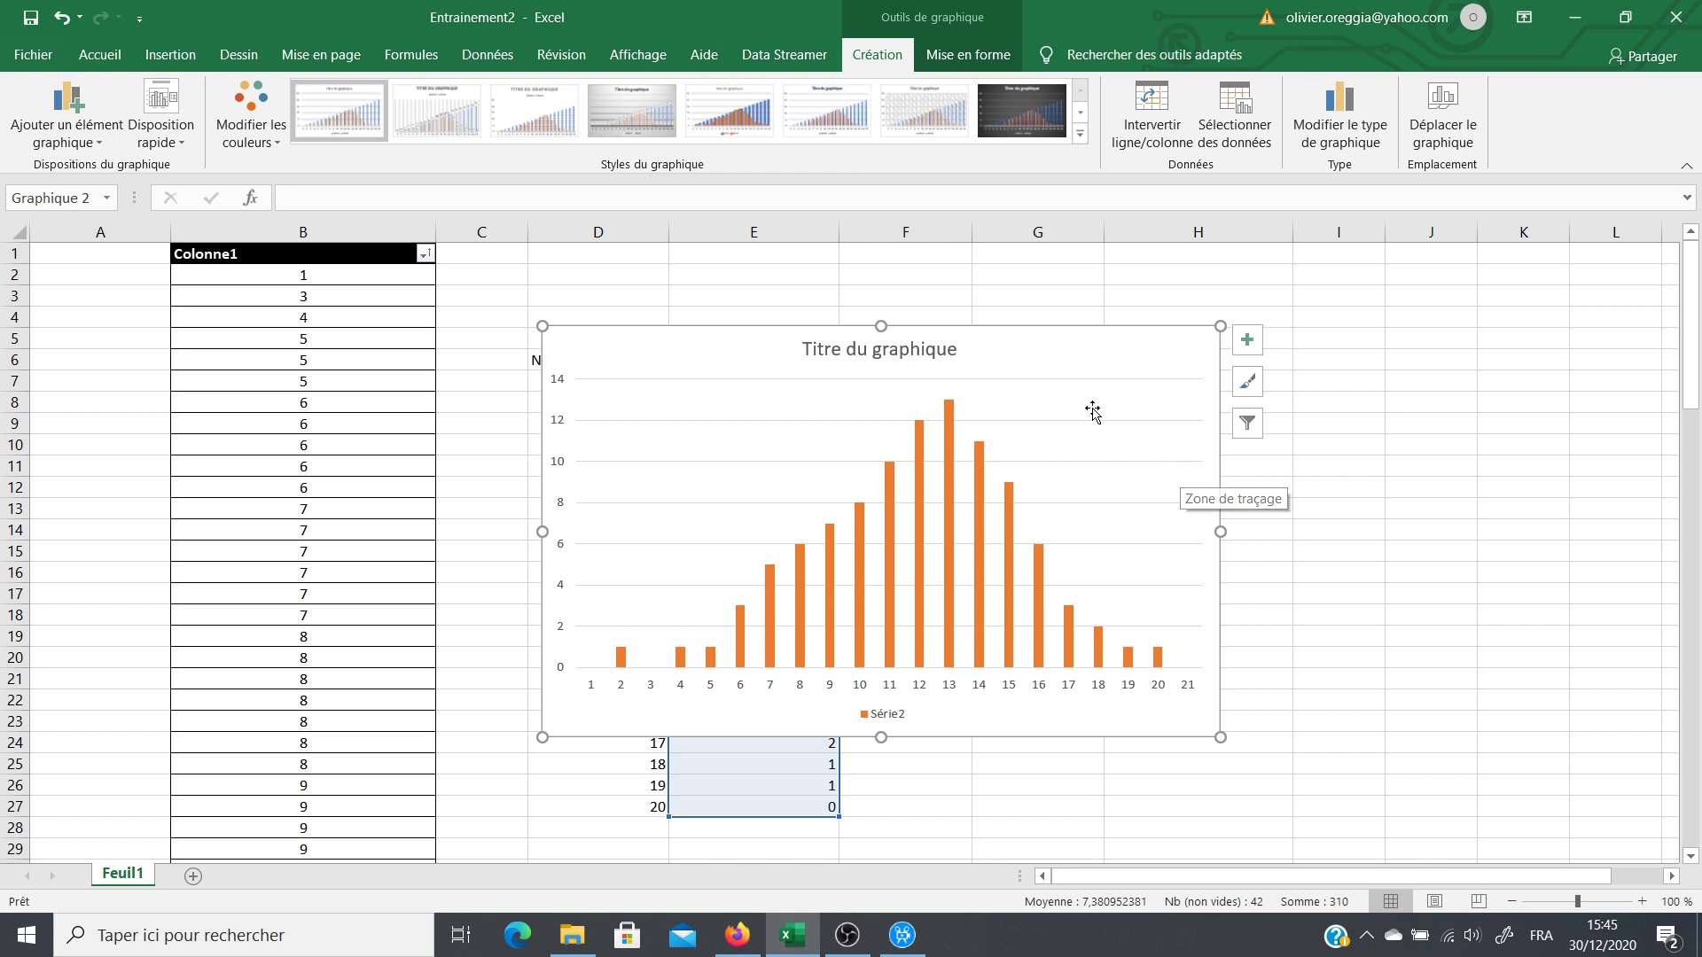
pyautogui.moveTo(1037, 354); pyautogui.dragTo(1310, 328)
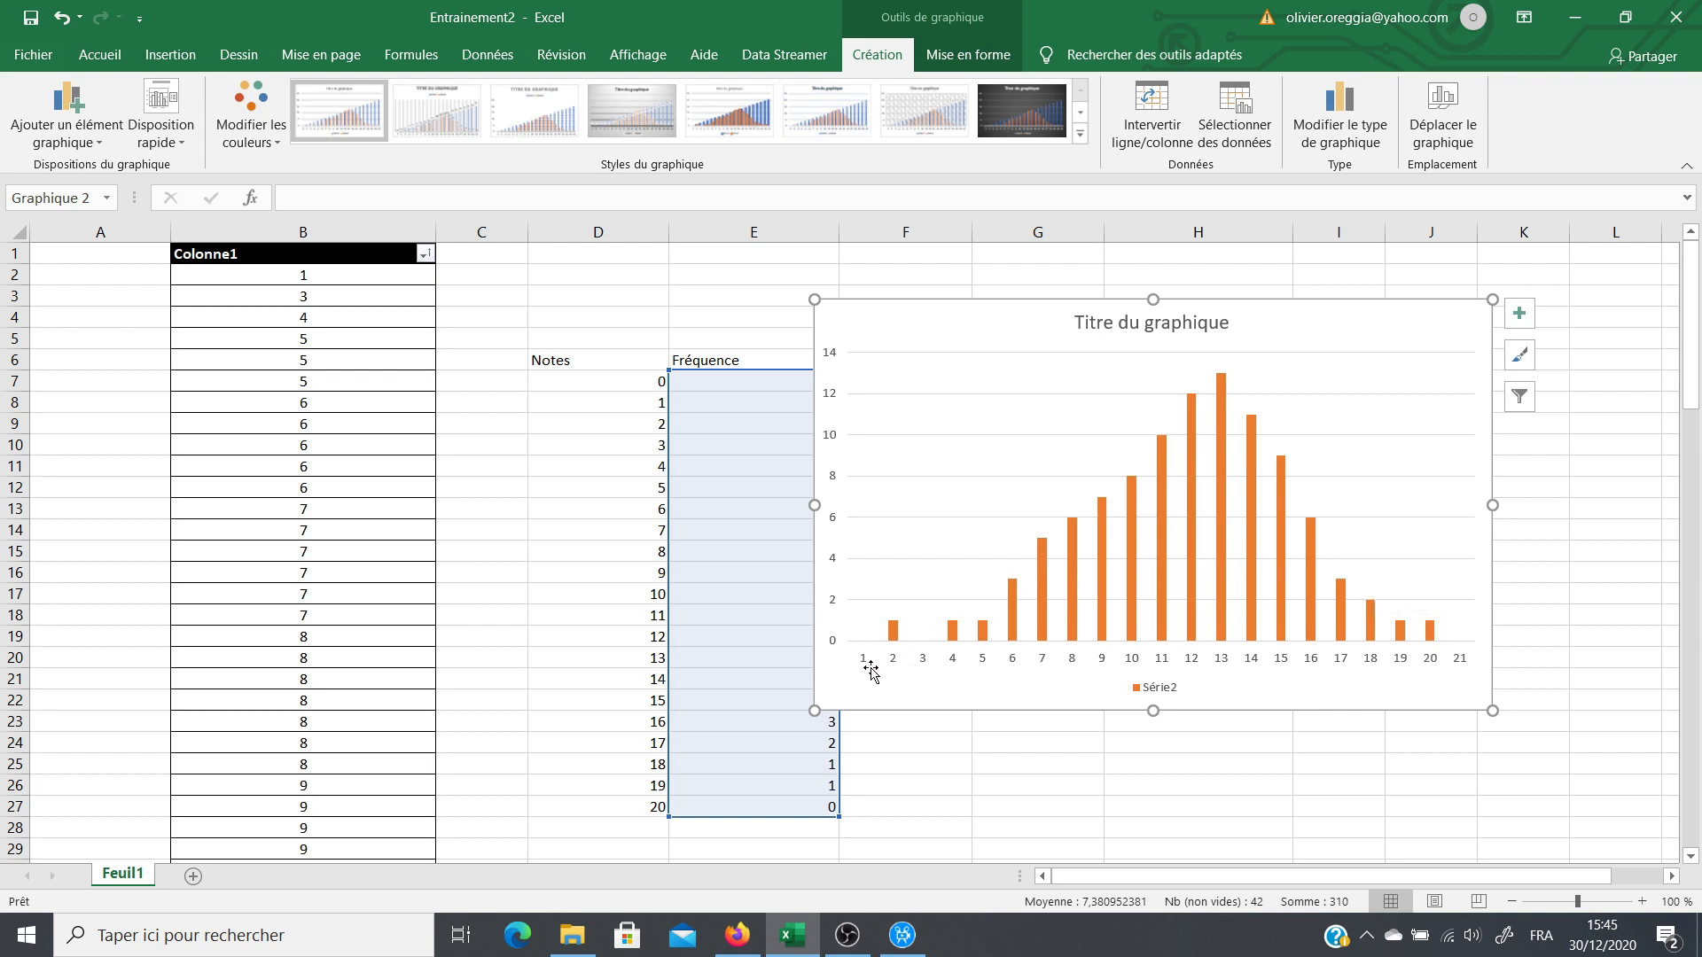
# Step: Set the chart's horizontal axis labels to the range D7:D27 so the axis shows the actual grades
pyautogui.click(956, 658)
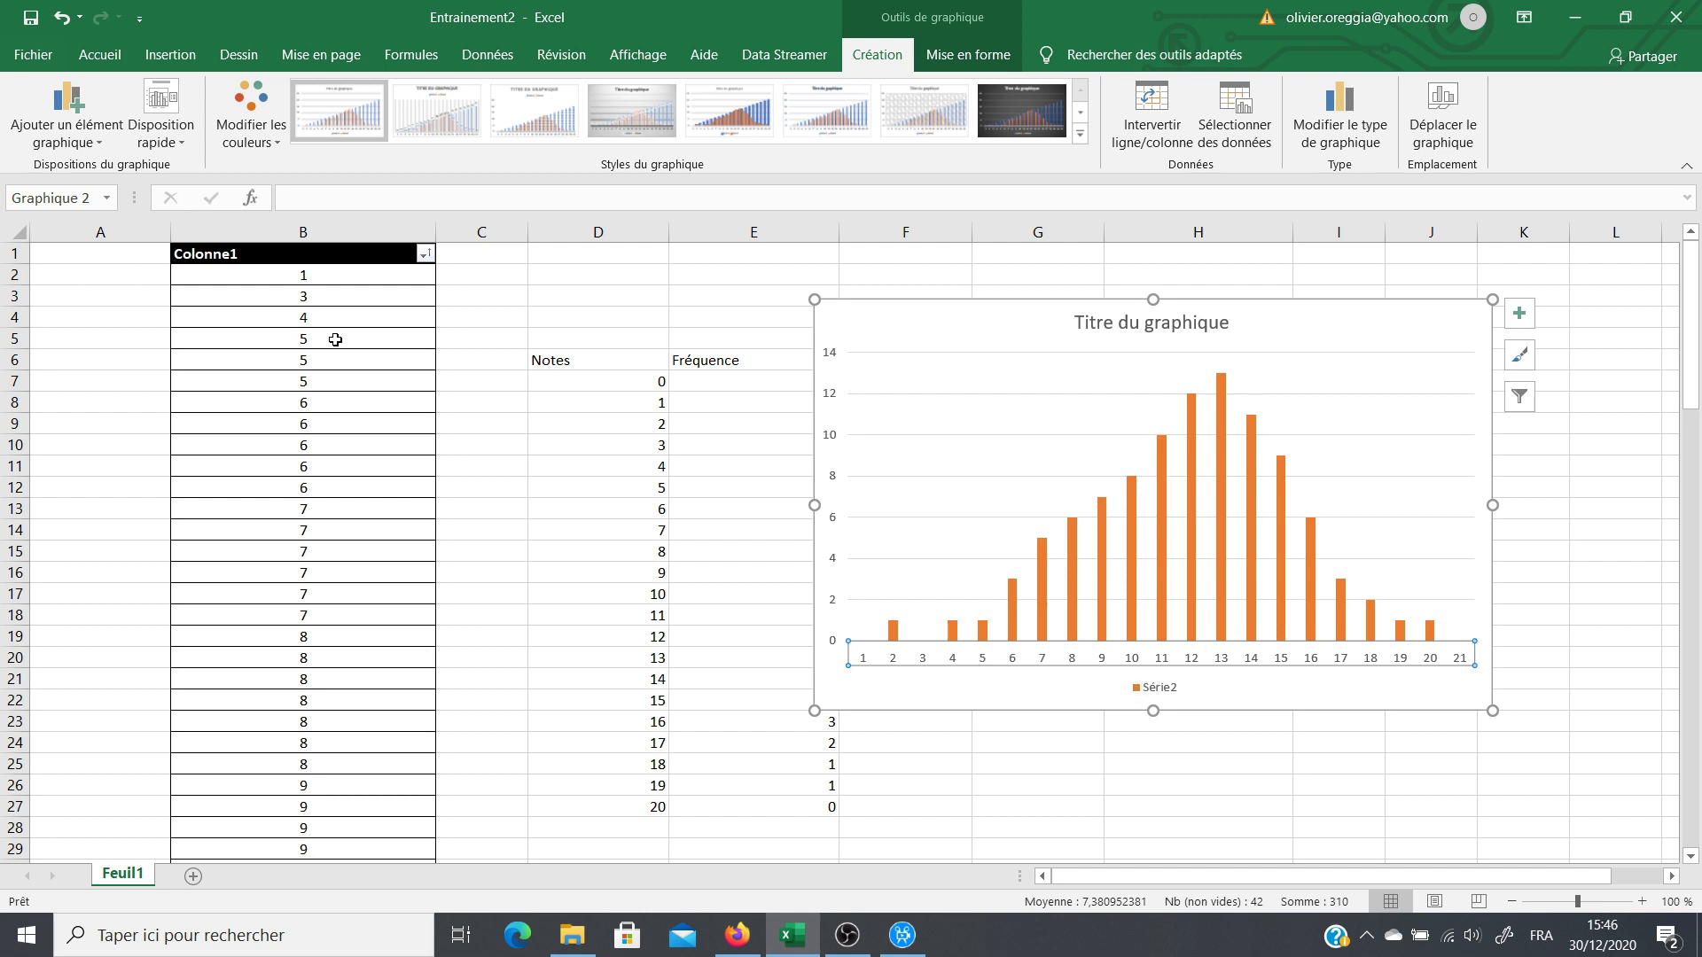
pyautogui.moveTo(334, 338); pyautogui.dragTo(329, 380)
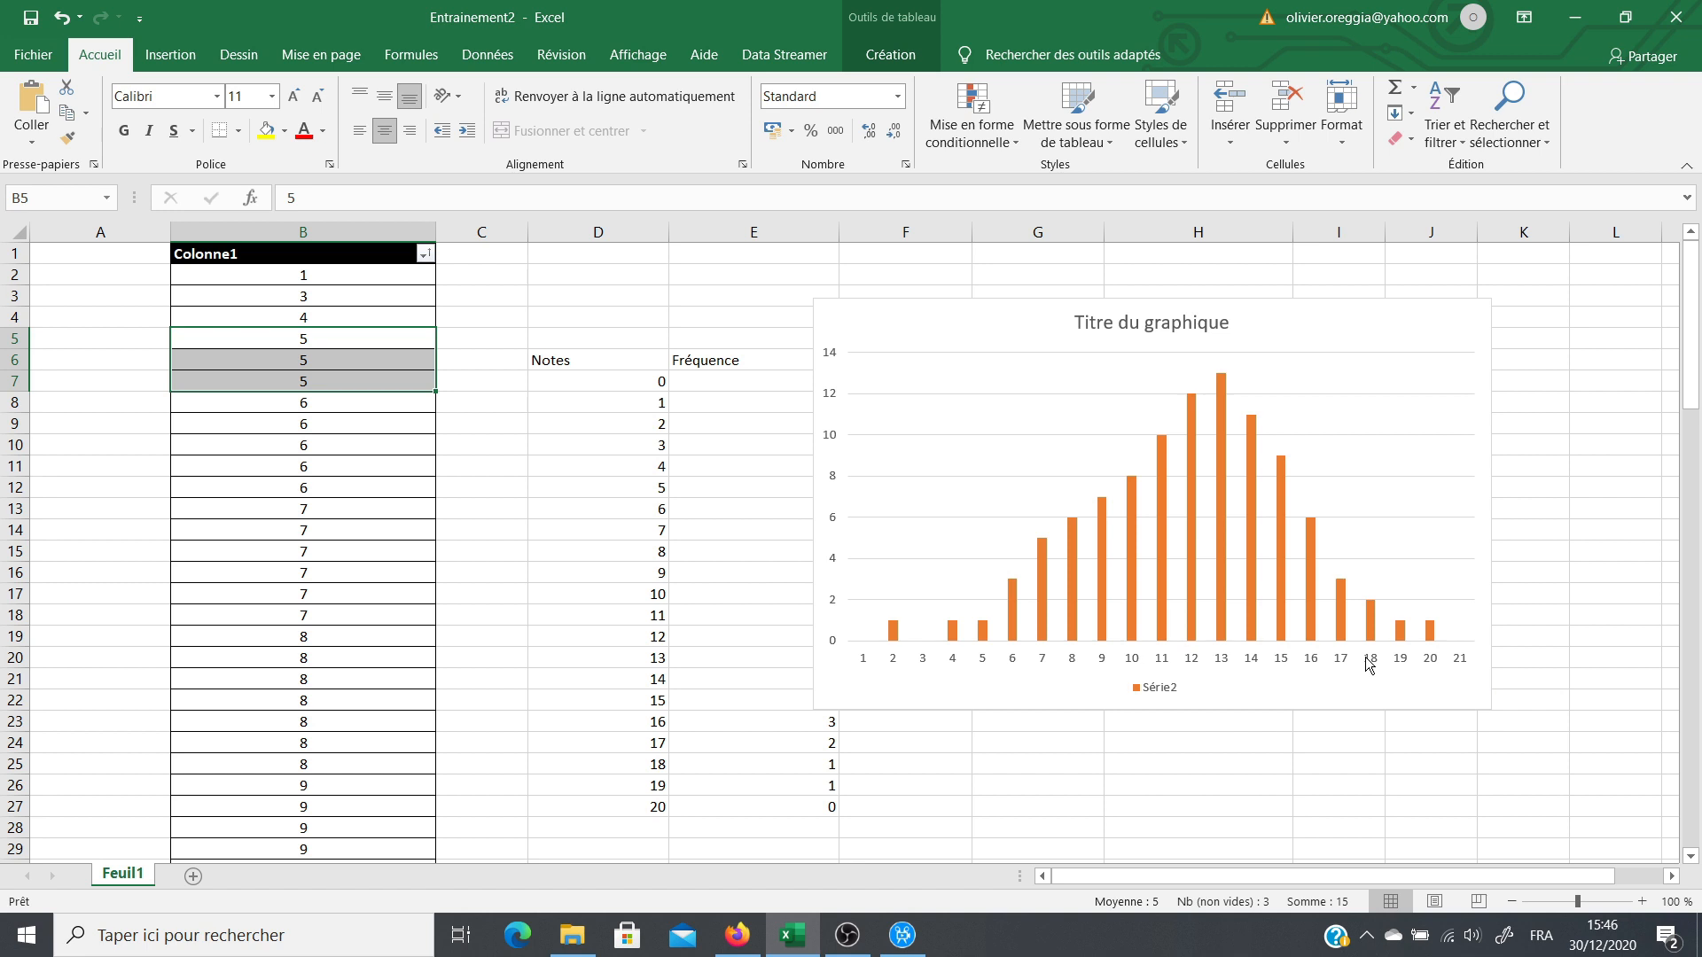
pyautogui.click(985, 665)
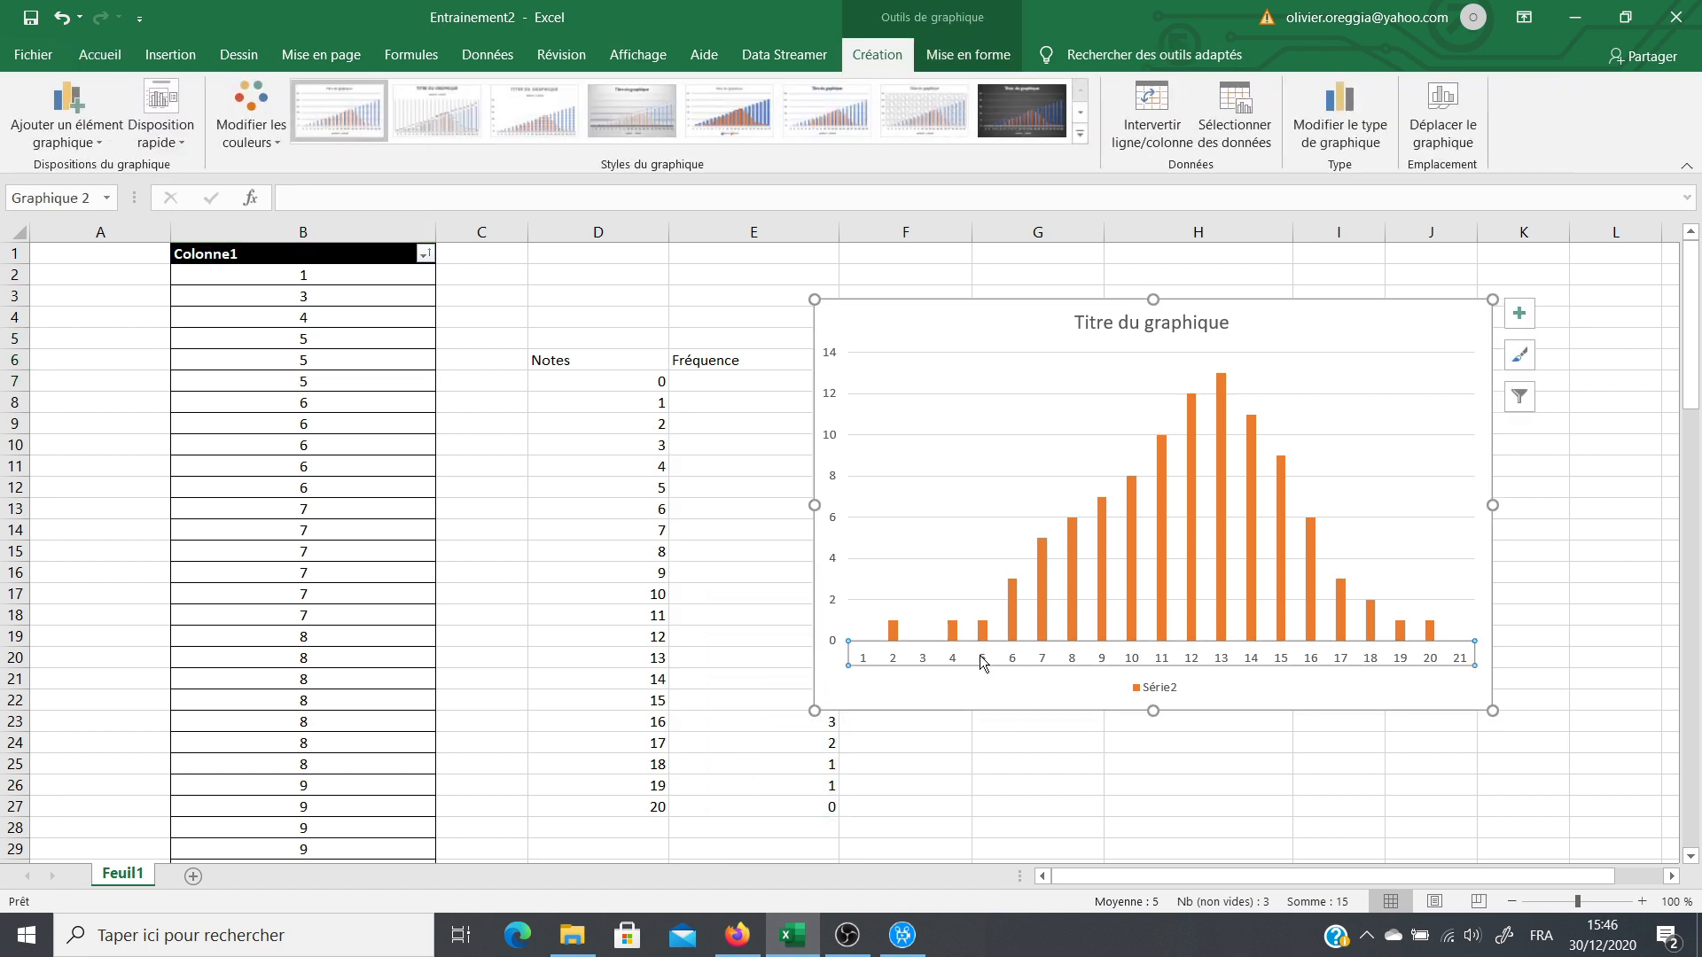
pyautogui.rightClick(982, 663)
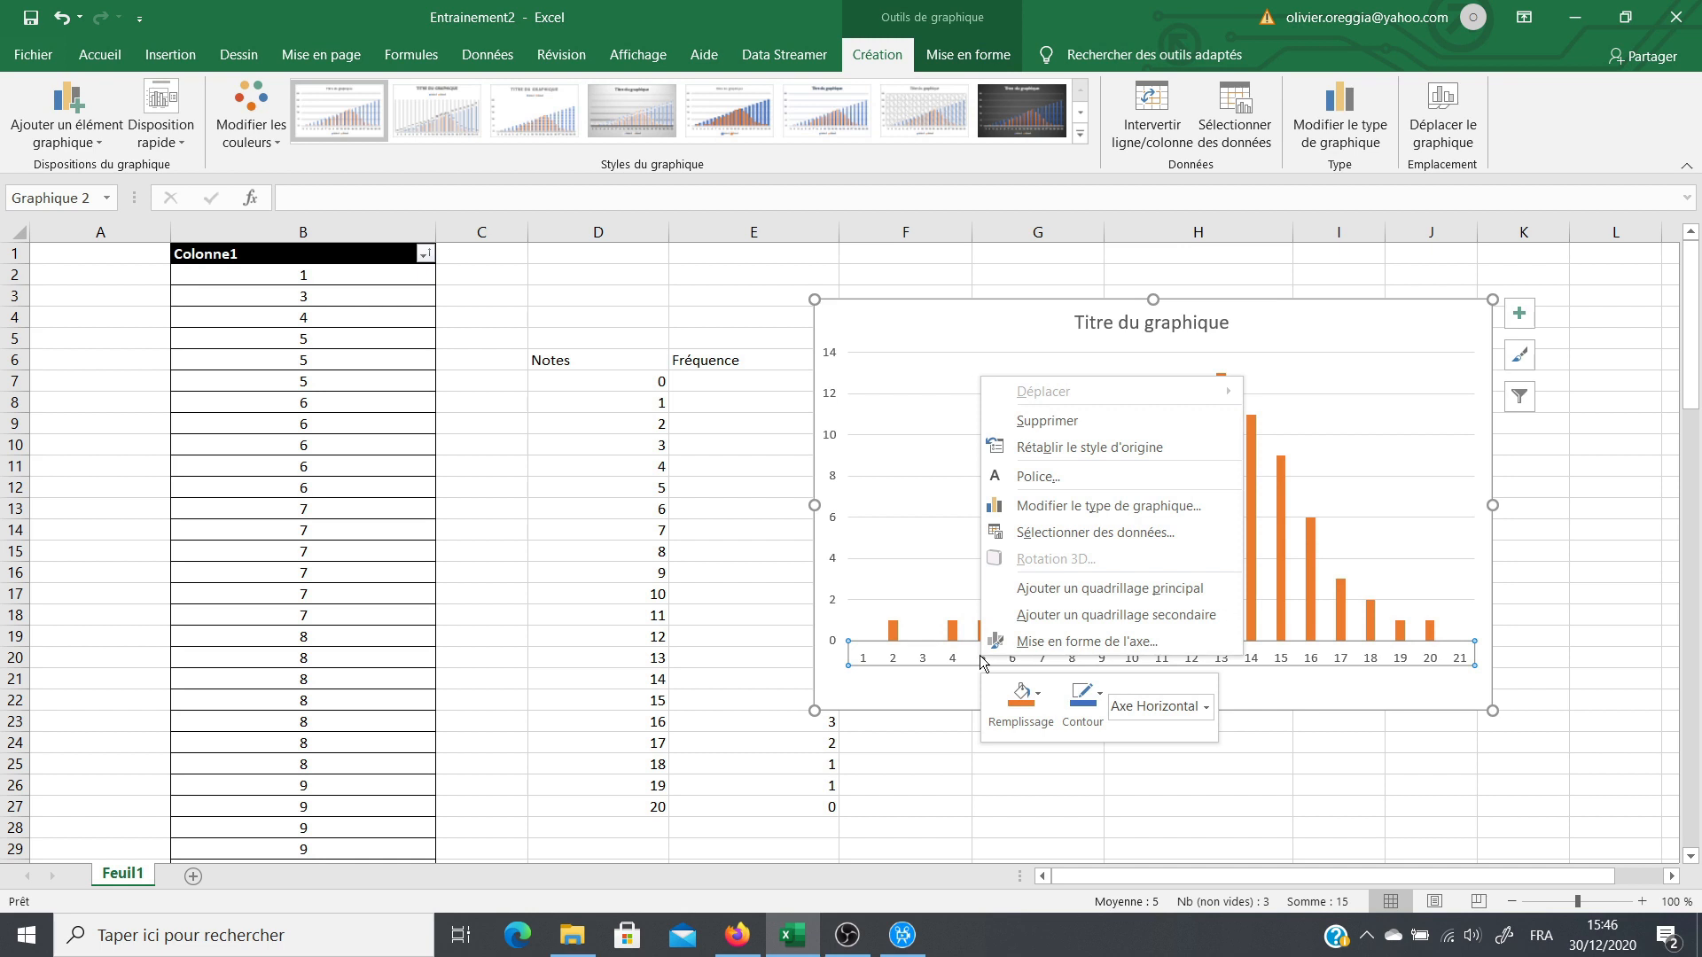
pyautogui.click(1089, 533)
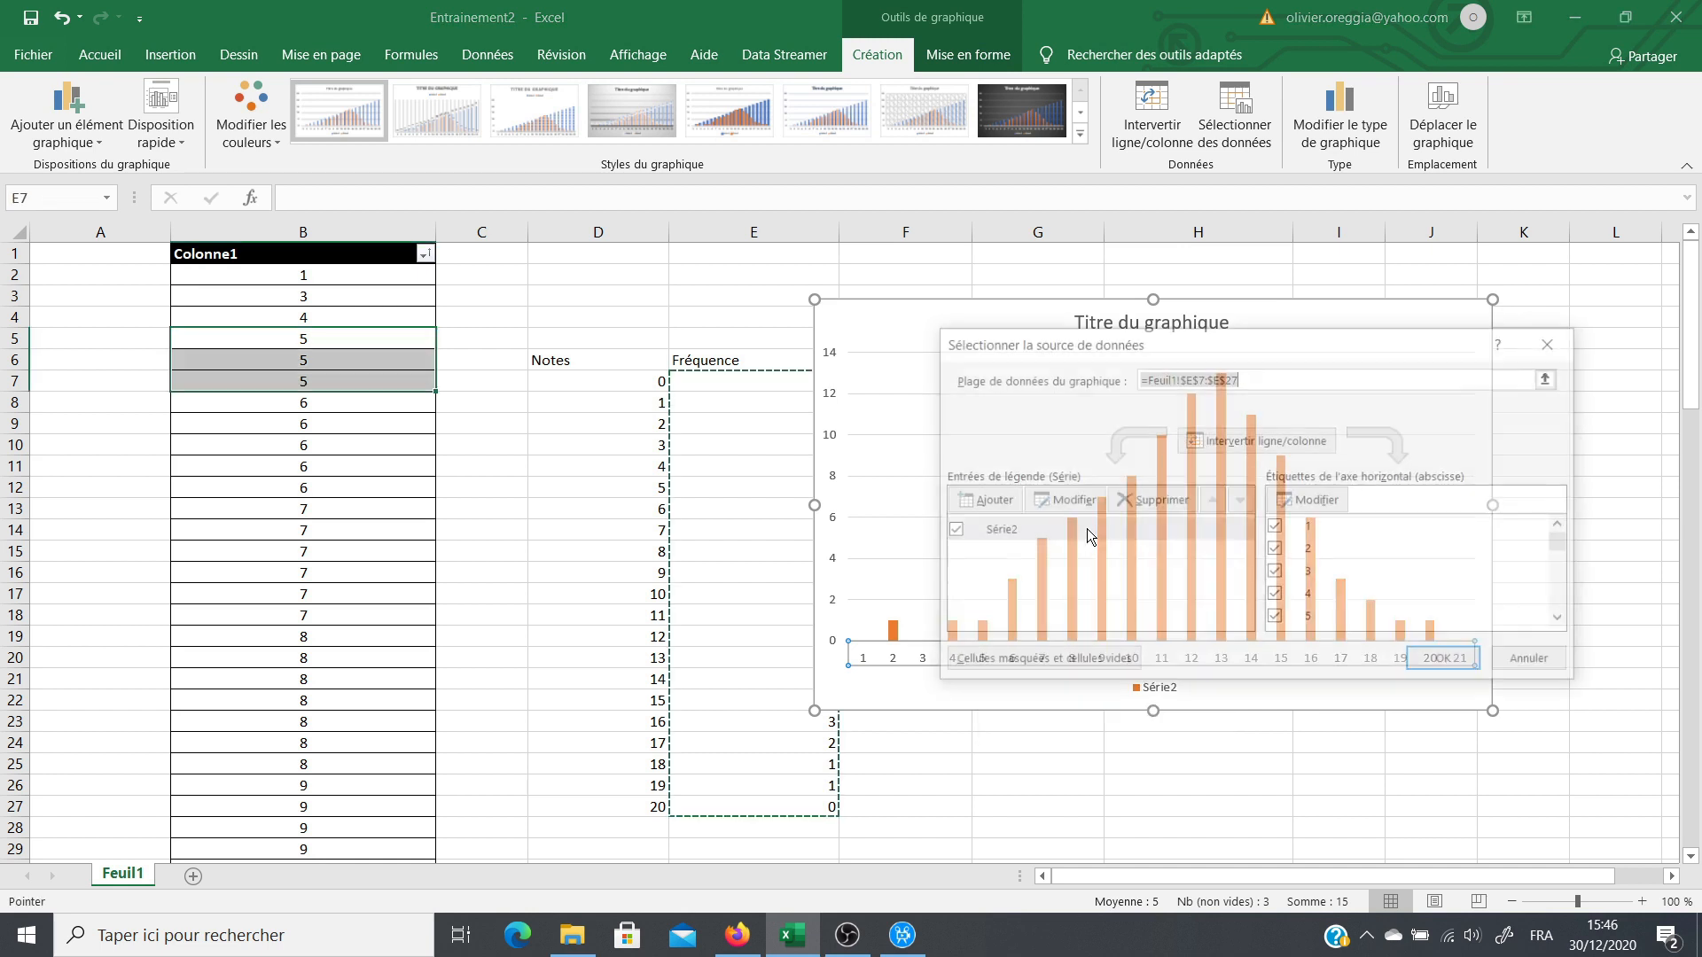
pyautogui.click(1322, 507)
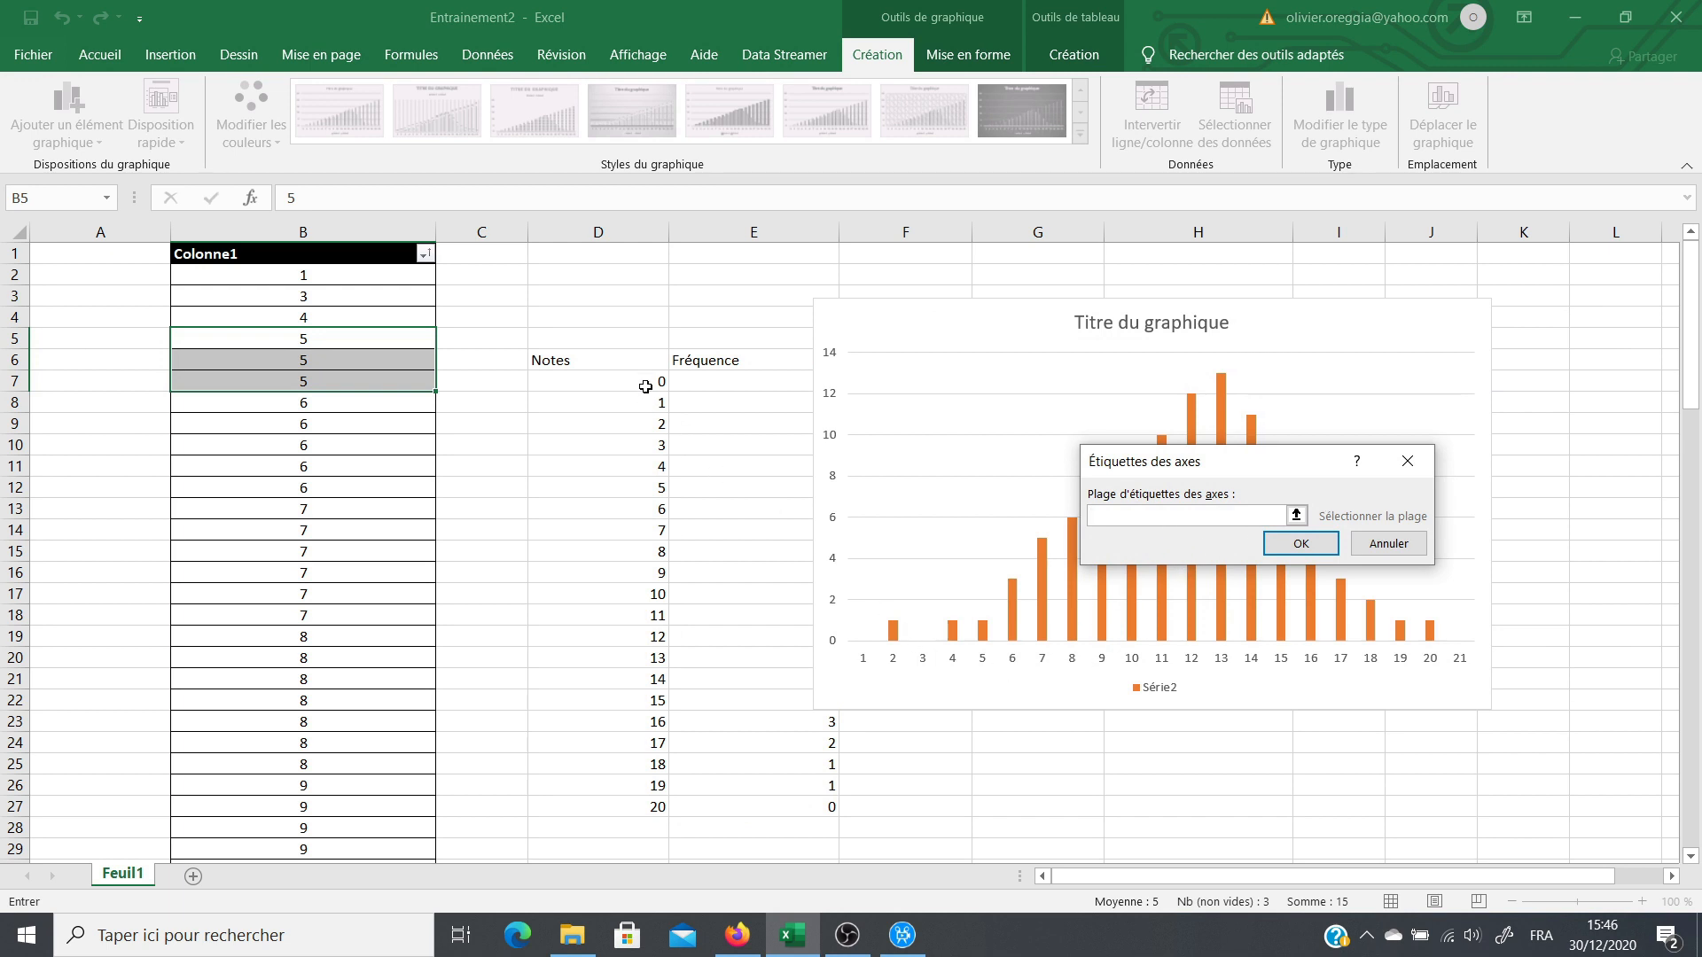
pyautogui.moveTo(641, 380); pyautogui.dragTo(602, 807)
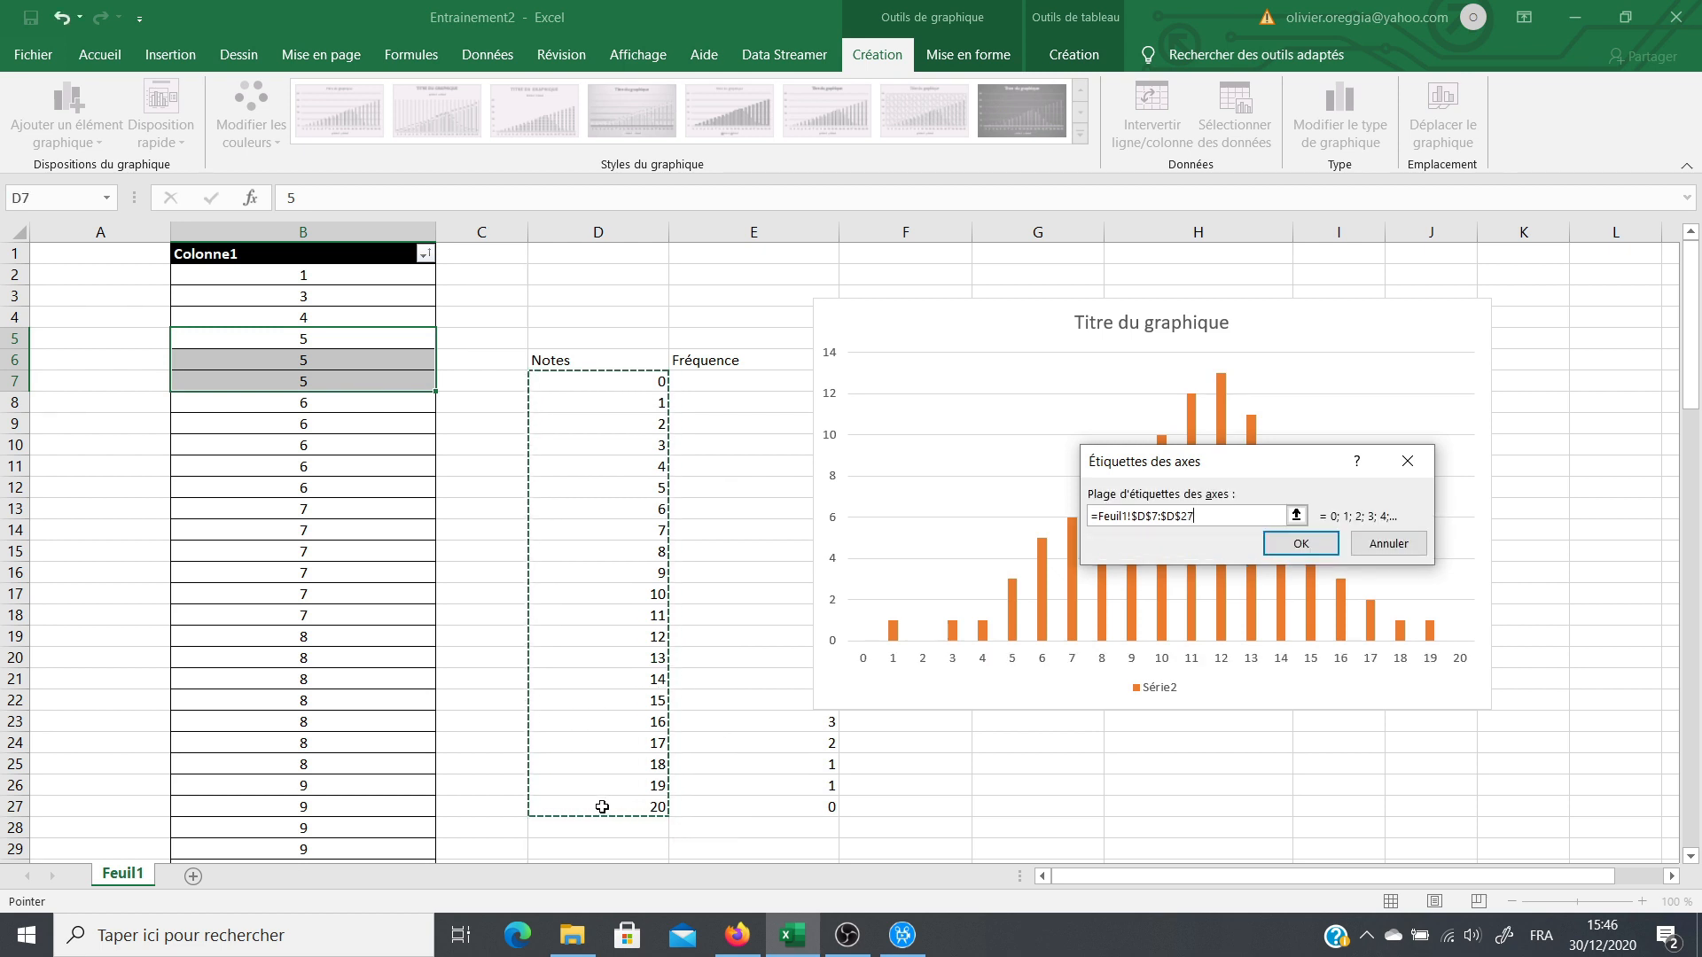
pyautogui.click(1299, 542)
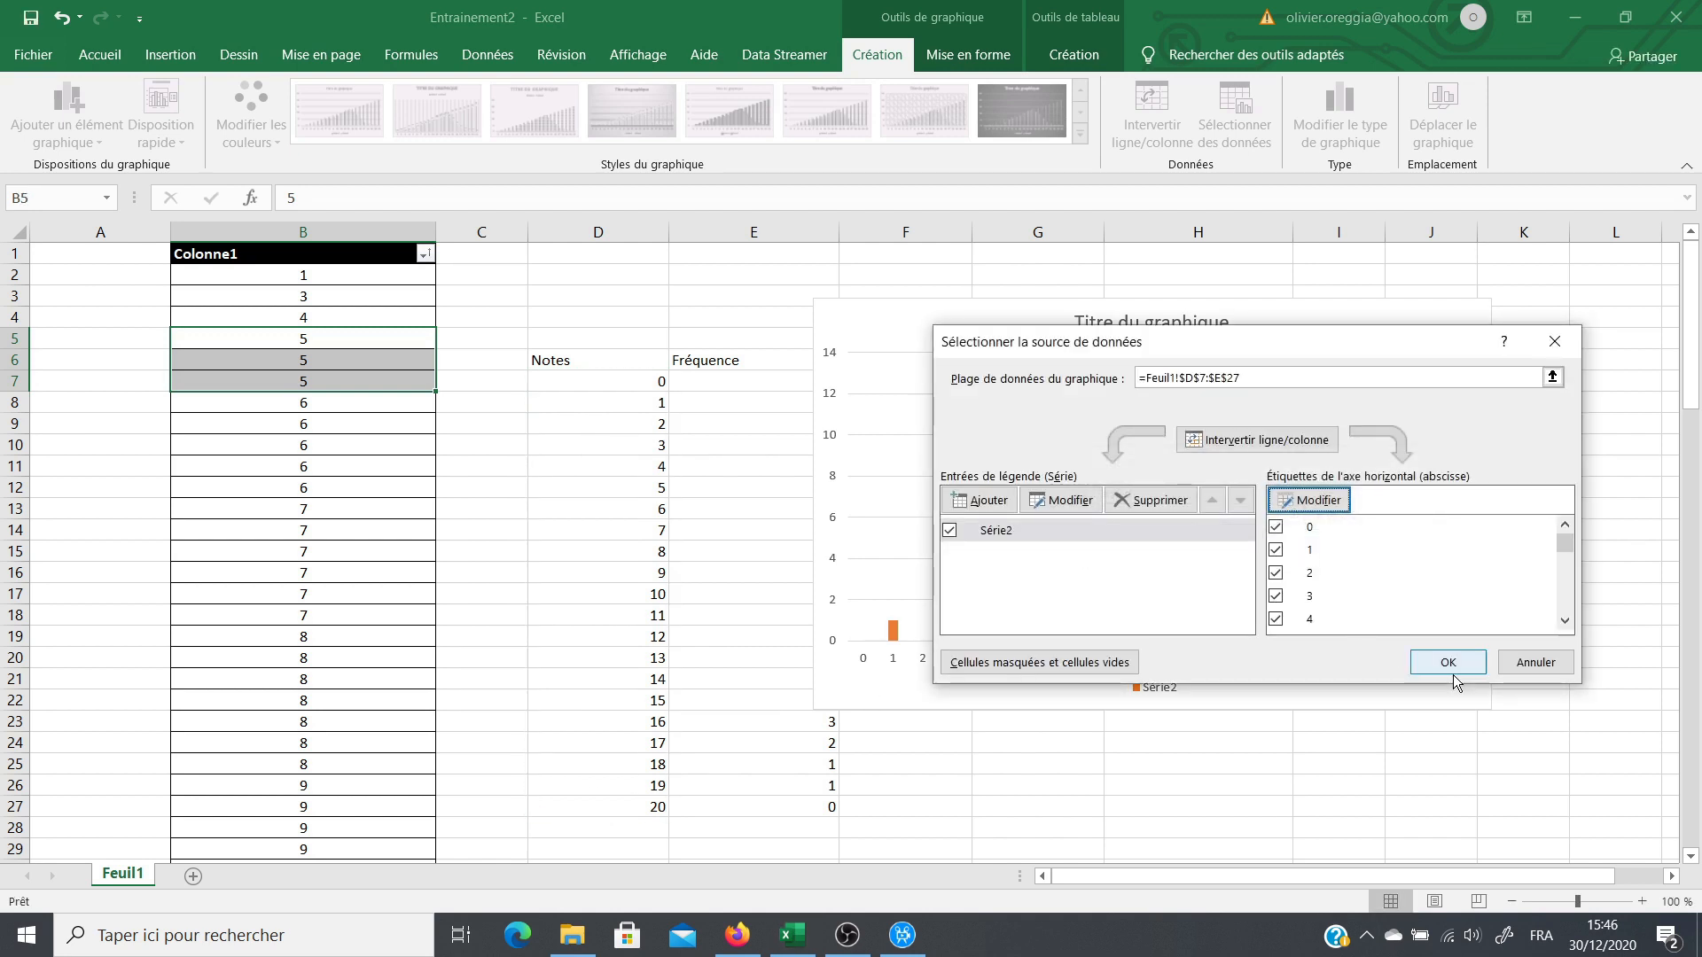
pyautogui.click(1450, 664)
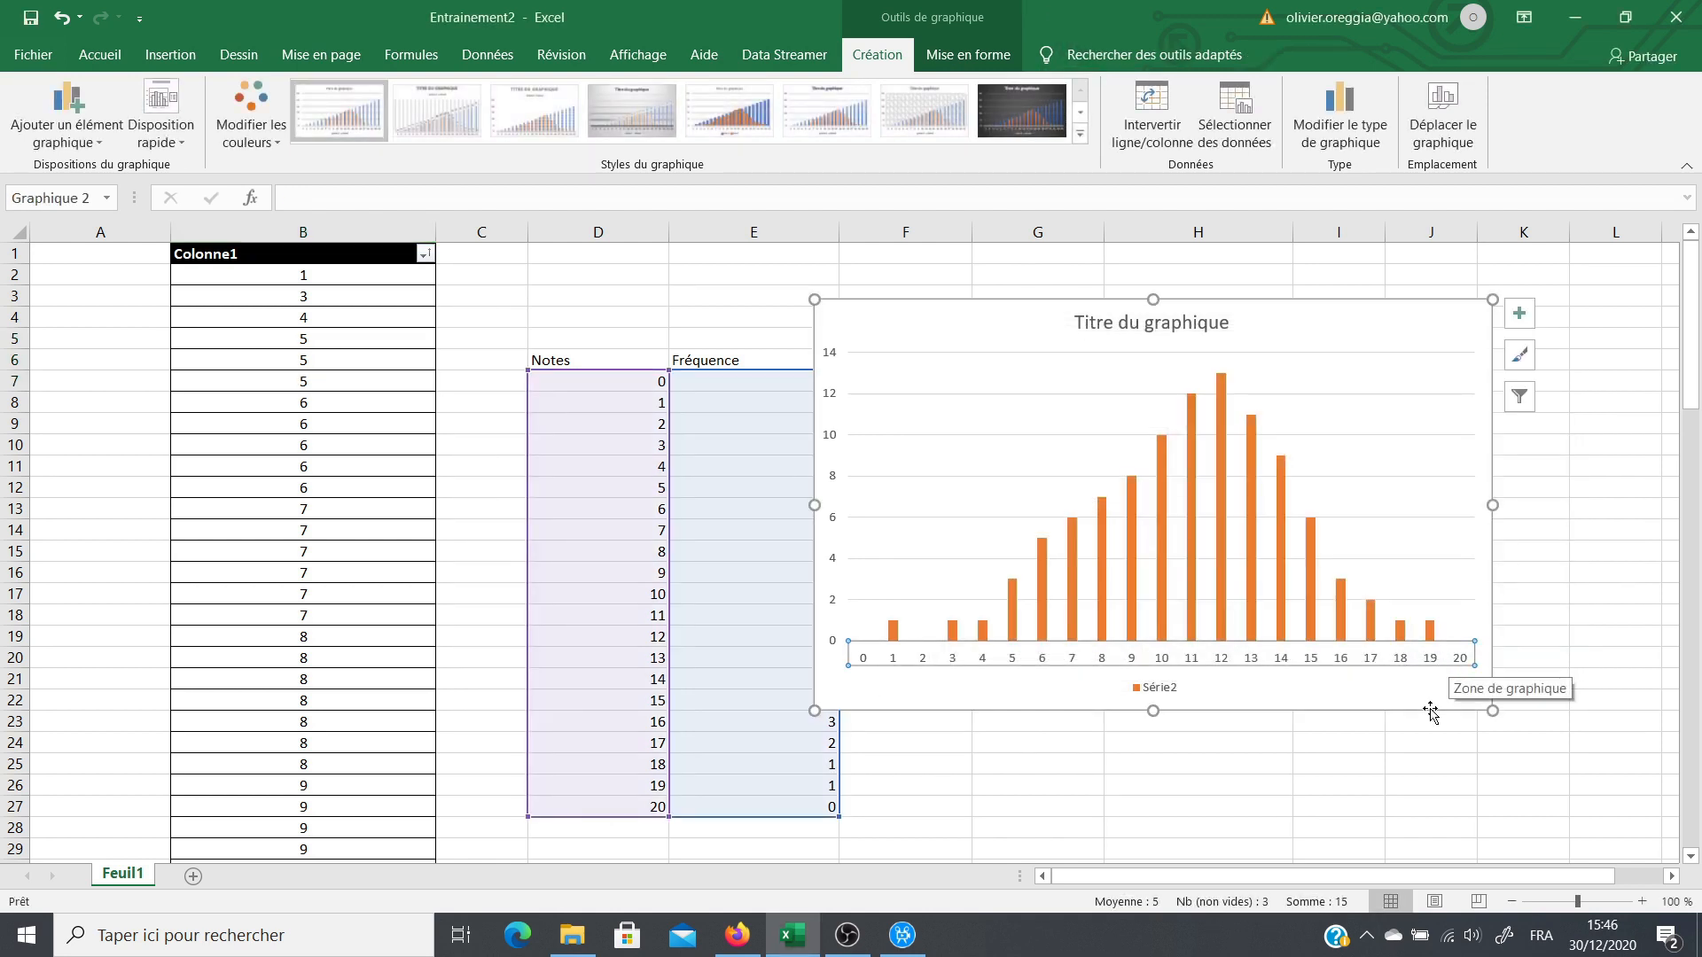
pyautogui.click(1429, 740)
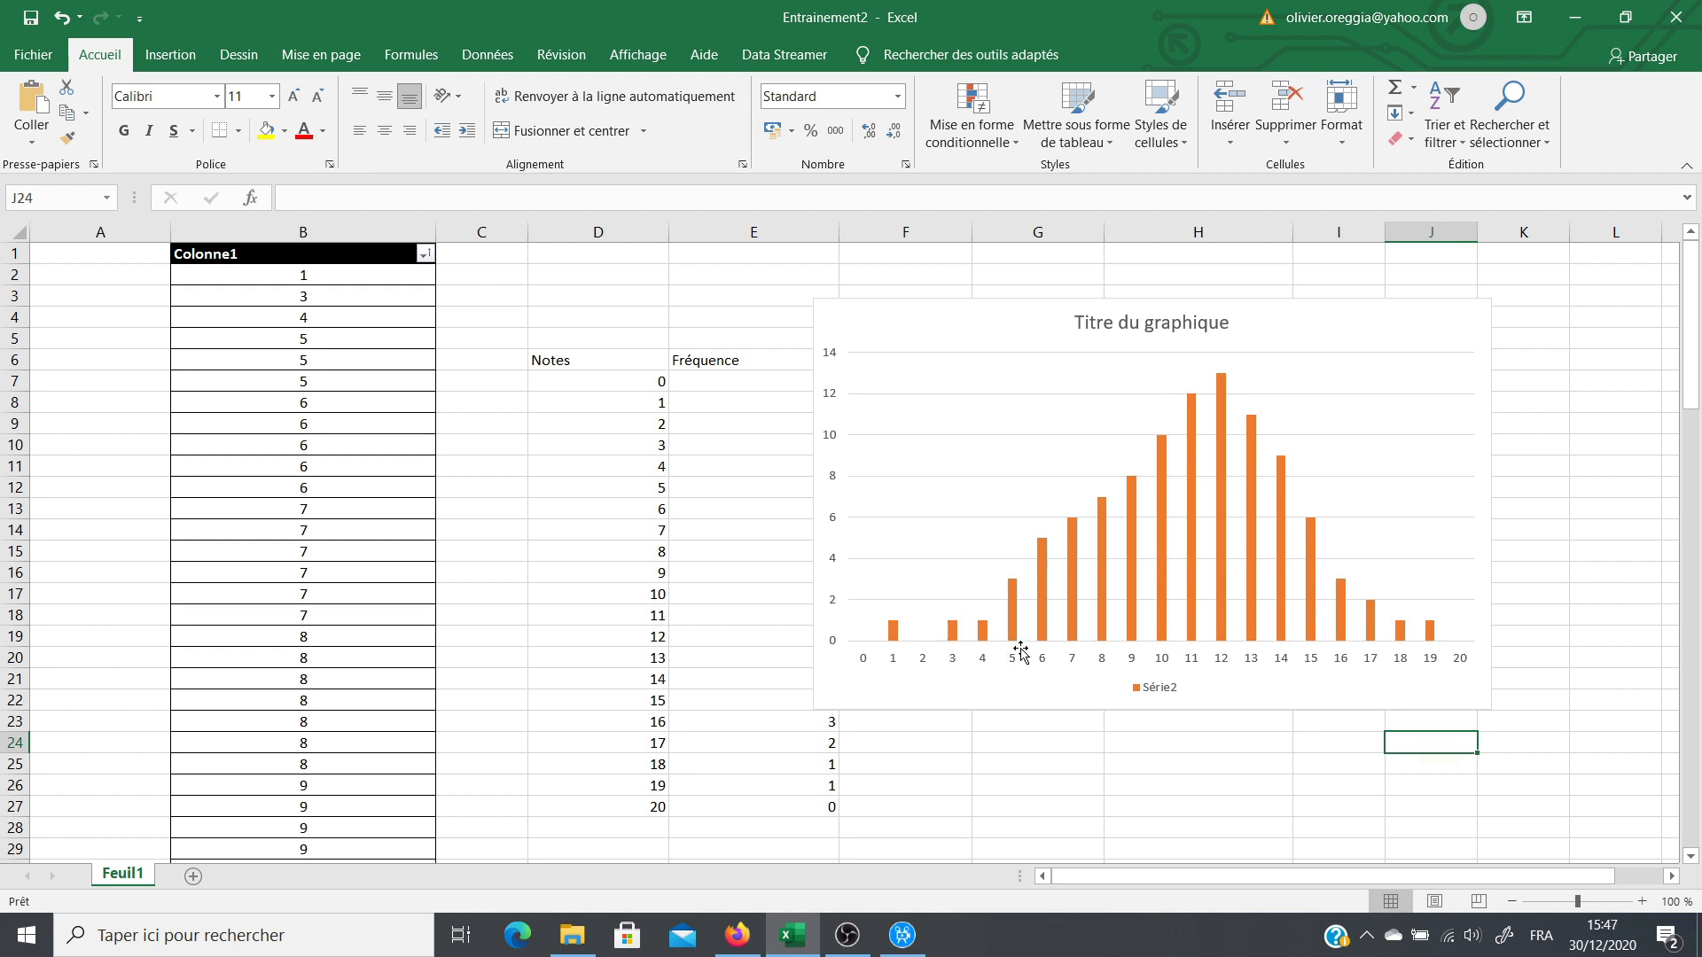
# Step: Delete the frequency chart from the sheet
pyautogui.moveTo(1014, 582)
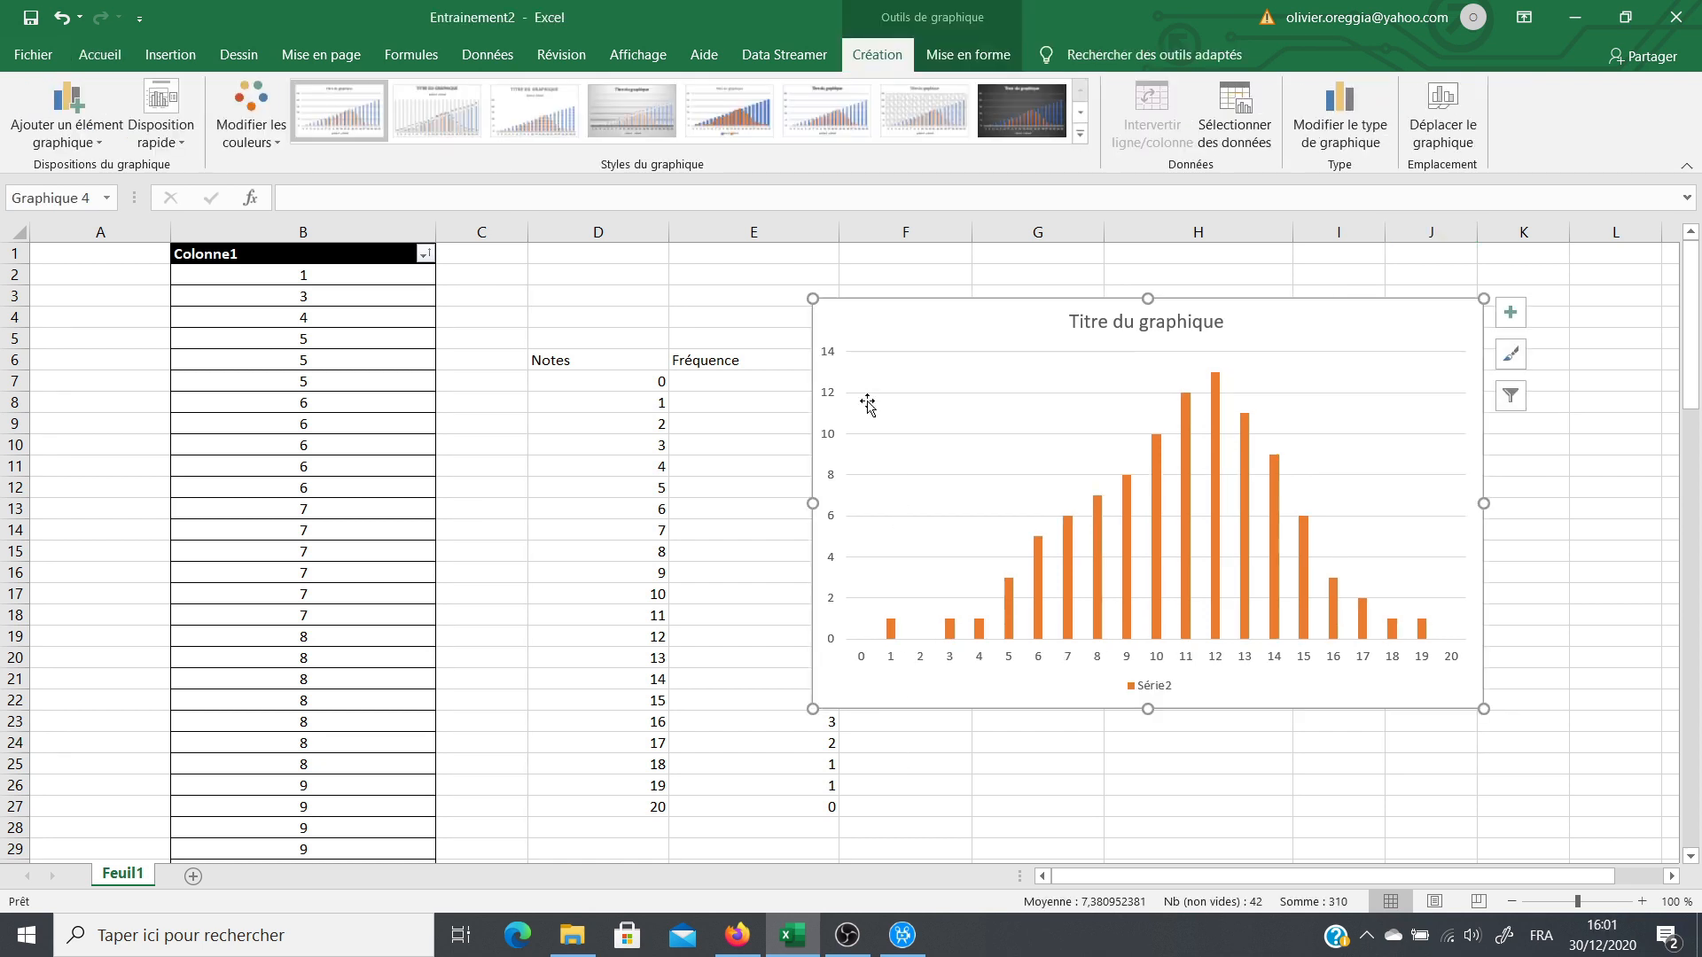
pyautogui.press('Delete')
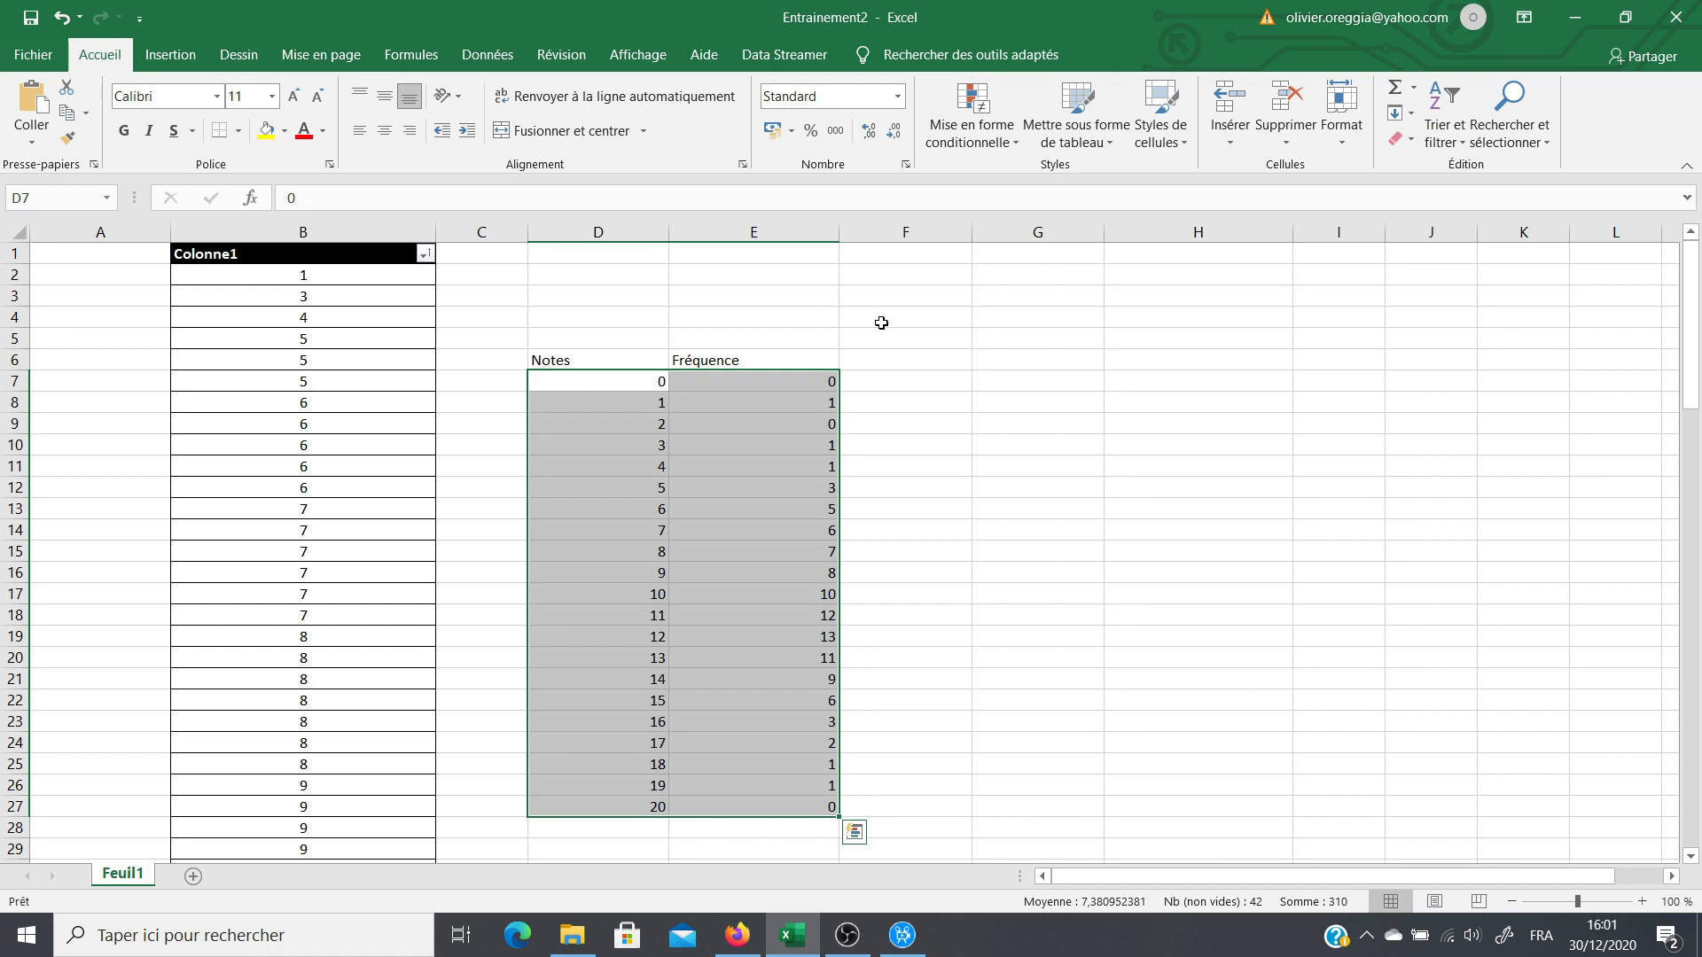
# Step: Enter the heading moyenne in D2 and the formula =MOYENNE(B2:B101) in D3 to average the grades
pyautogui.doubleClick(606, 281)
pyautogui.write('moyenne')
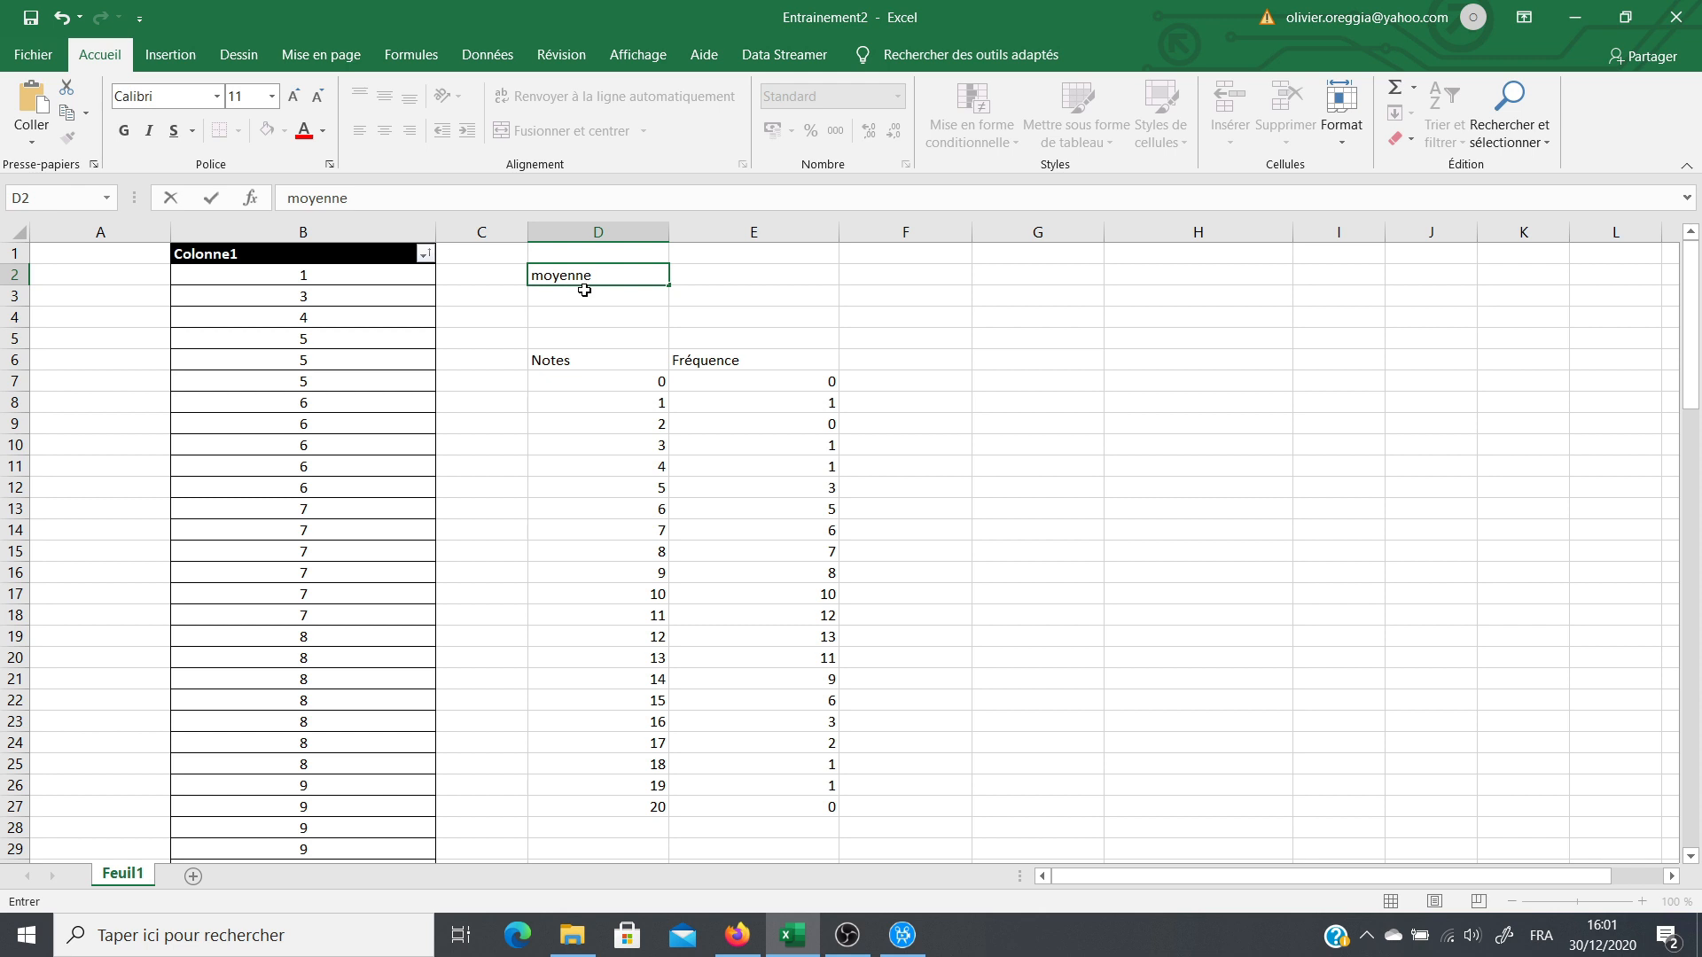
pyautogui.click(584, 299)
pyautogui.write('=')
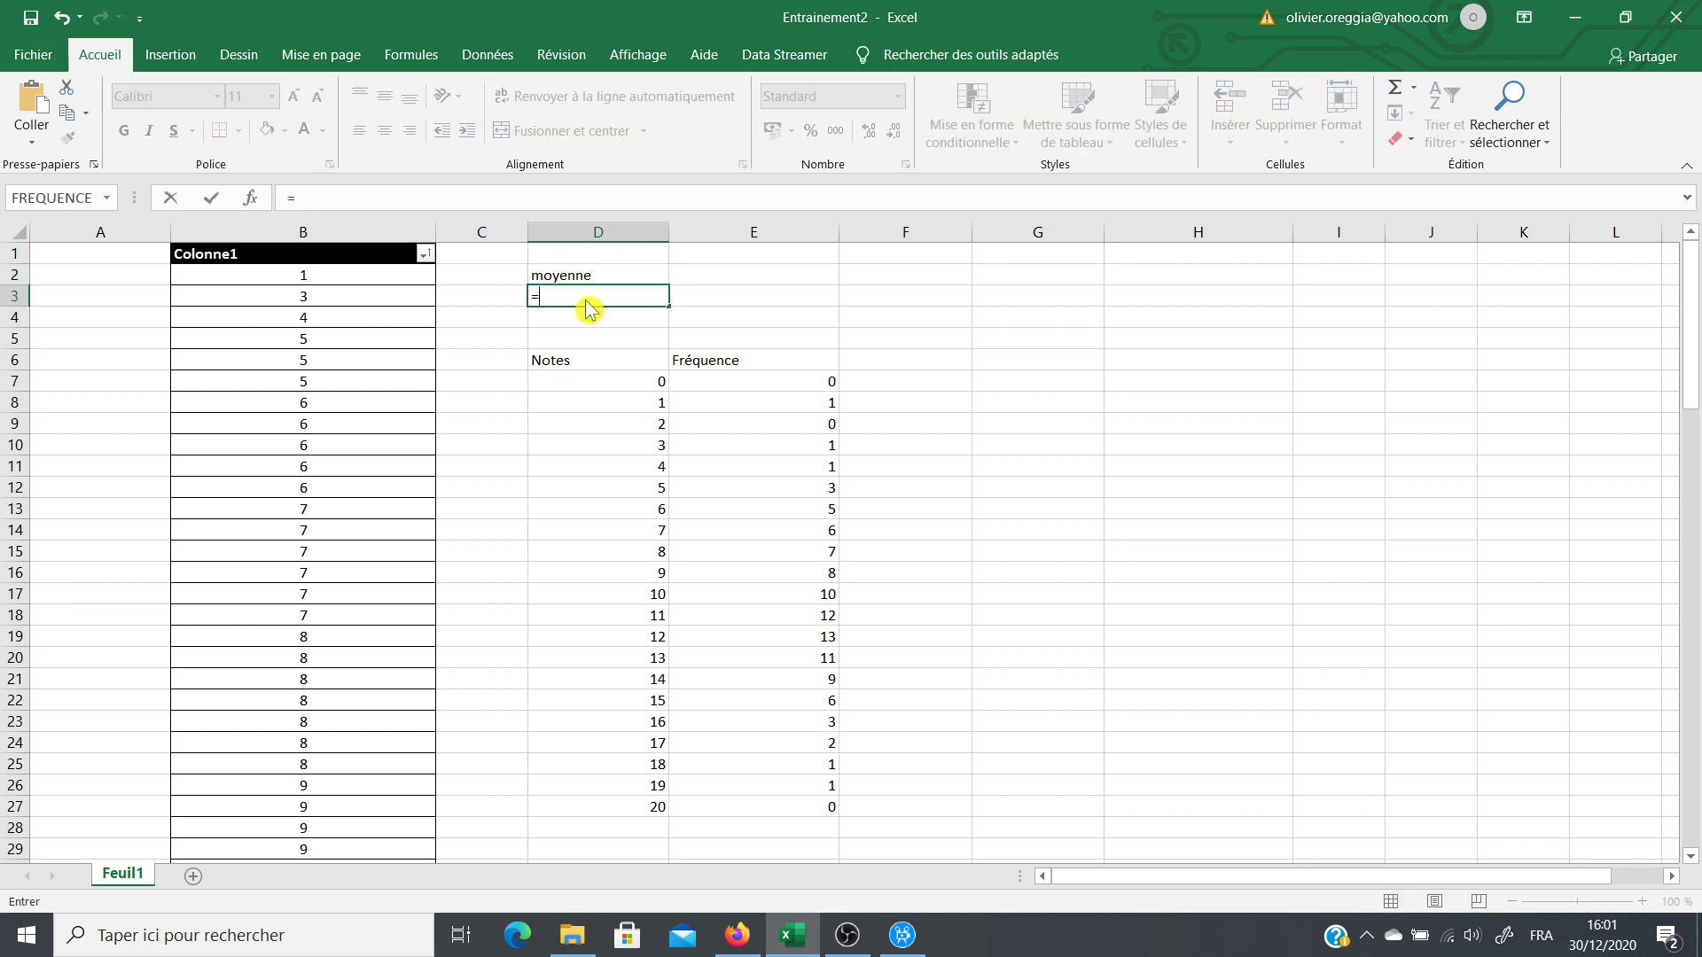
pyautogui.write('moyenne')
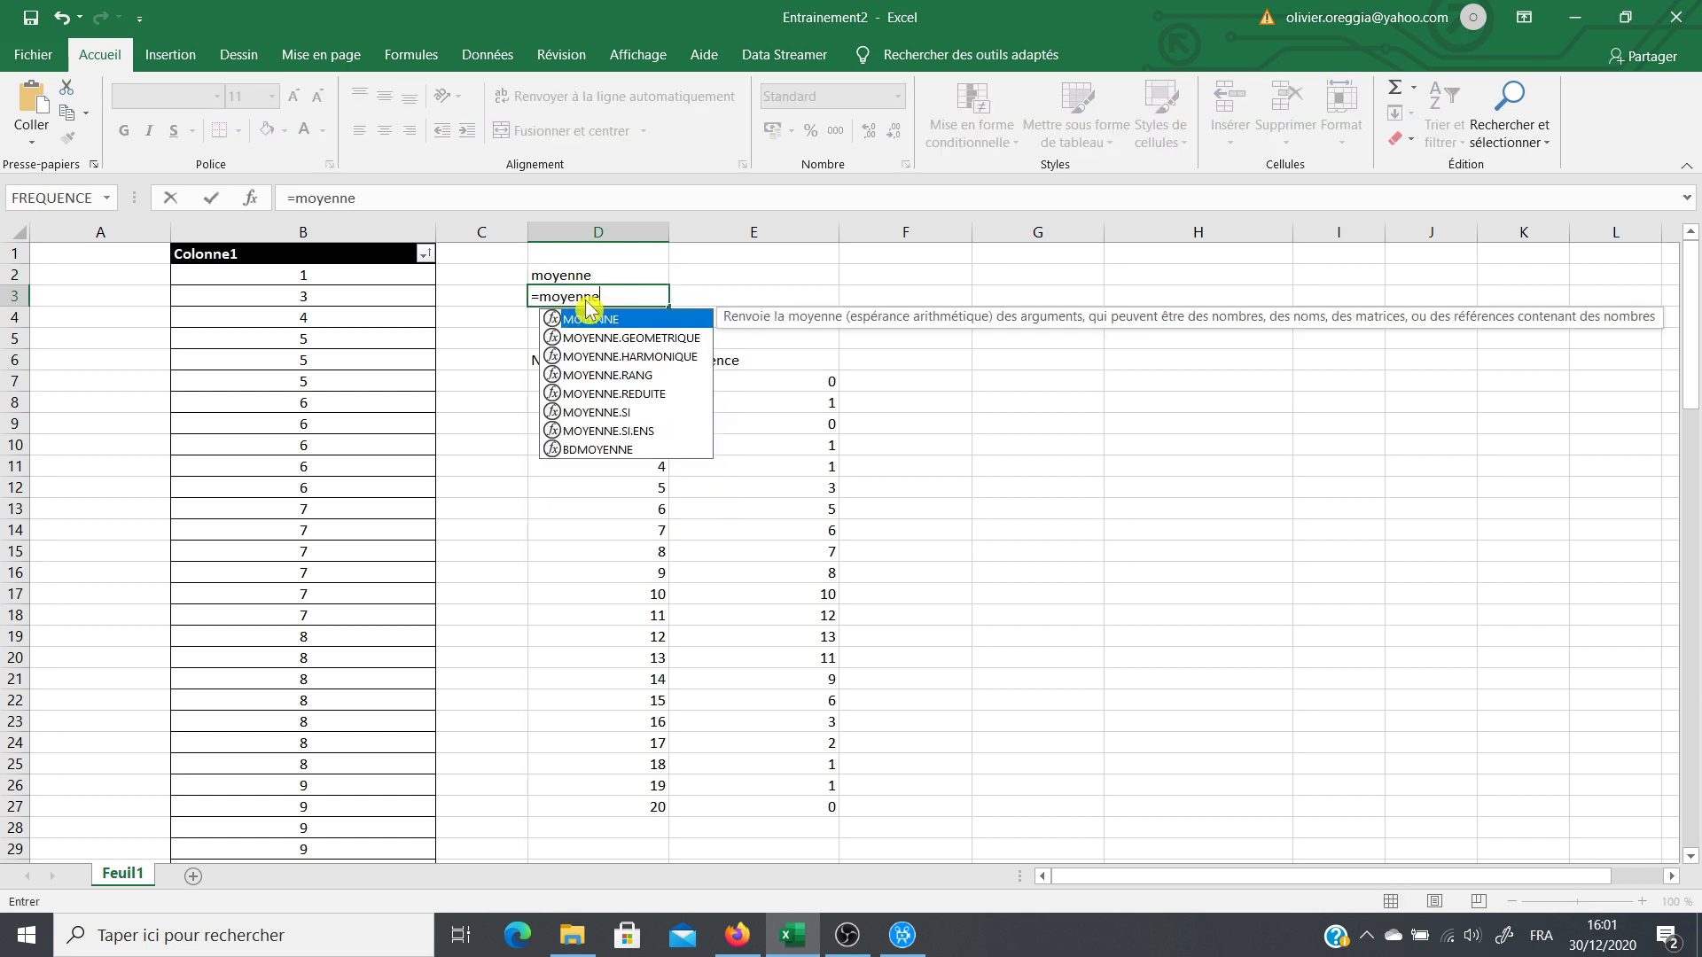
pyautogui.write('(')
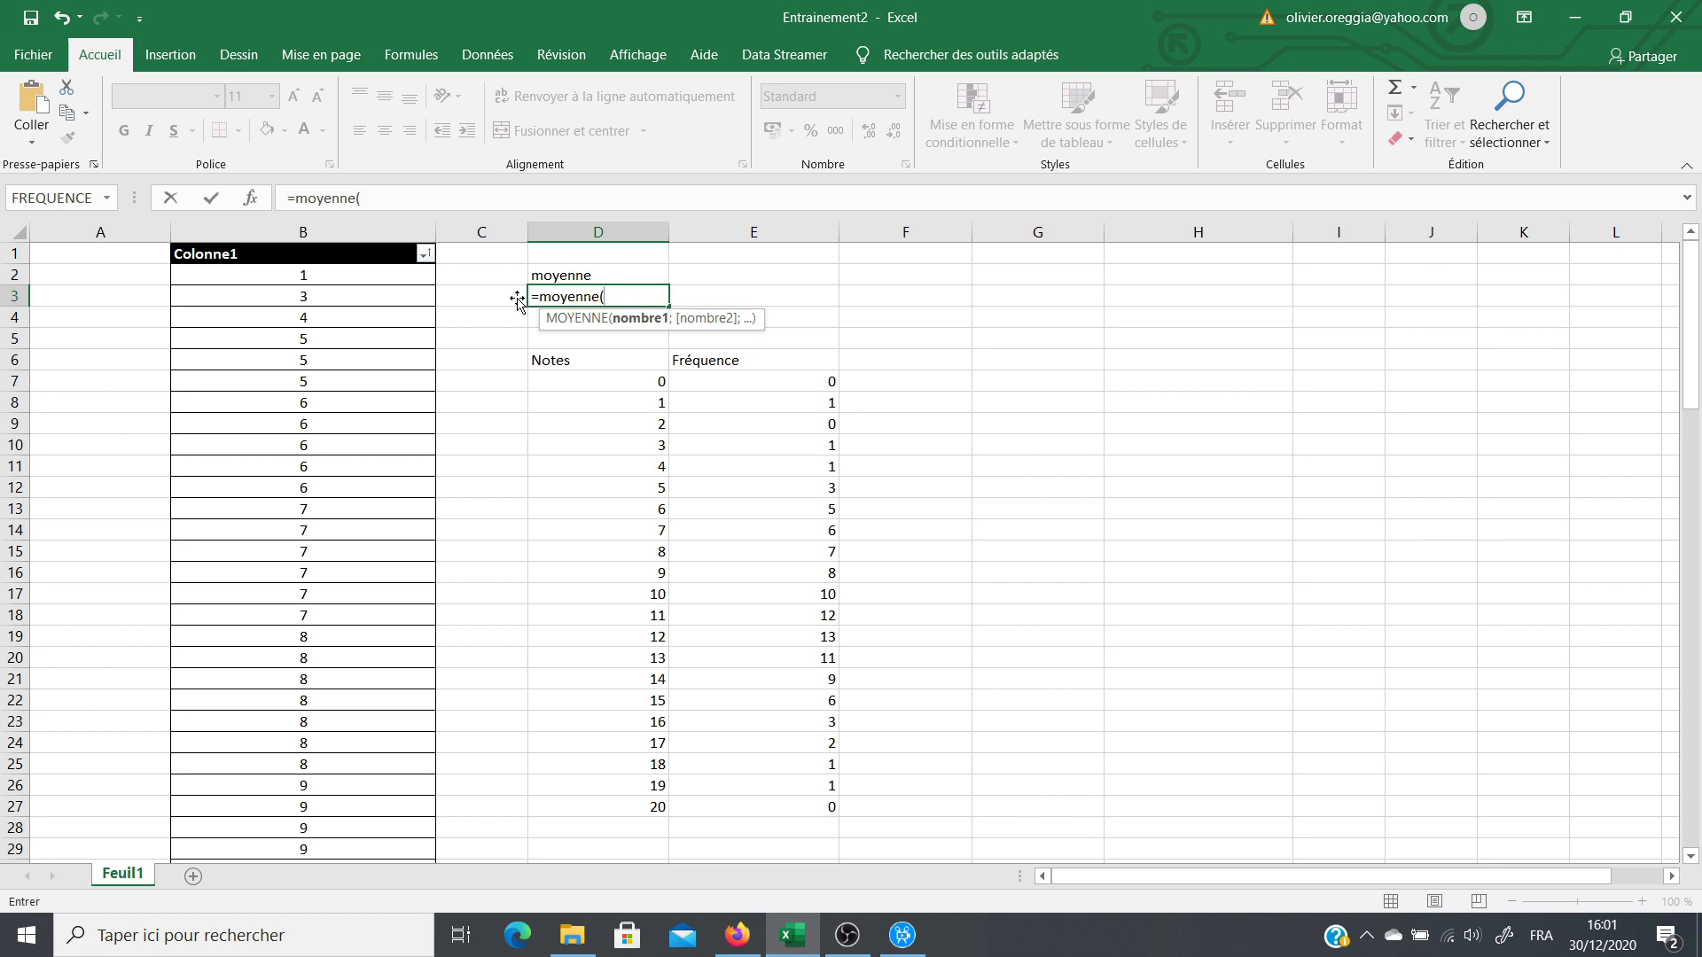
pyautogui.moveTo(360, 280); pyautogui.dragTo(329, 784)
pyautogui.scroll(20, 676, 688)
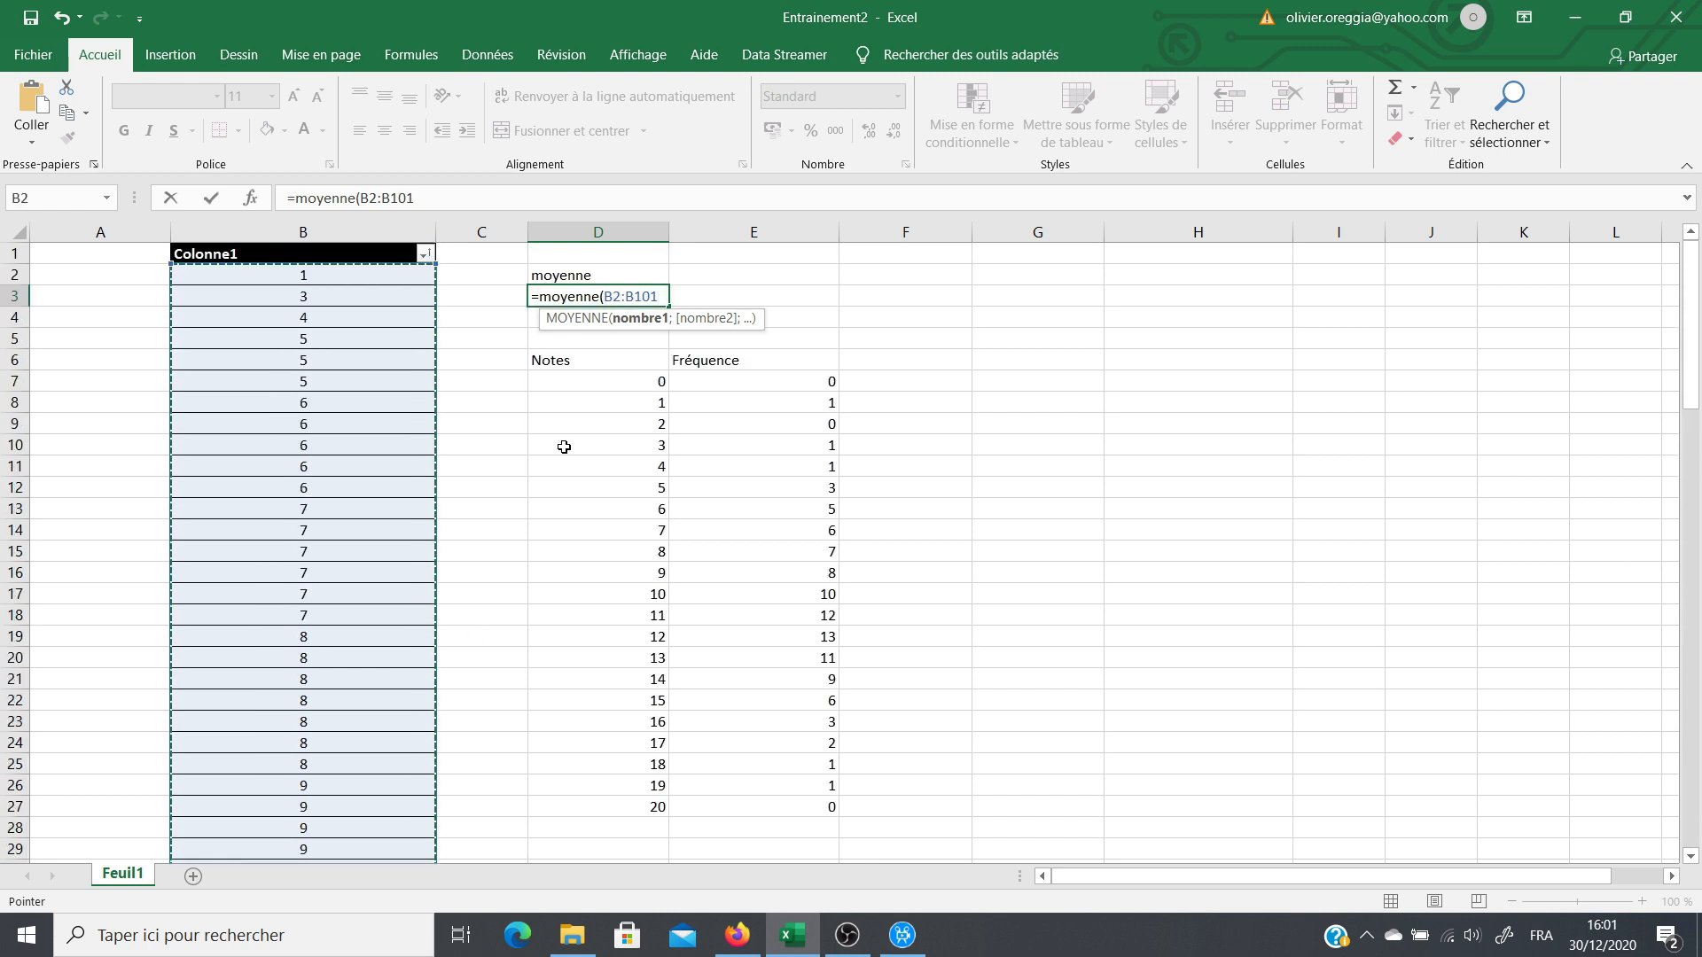
pyautogui.write(')')
pyautogui.press('Return')
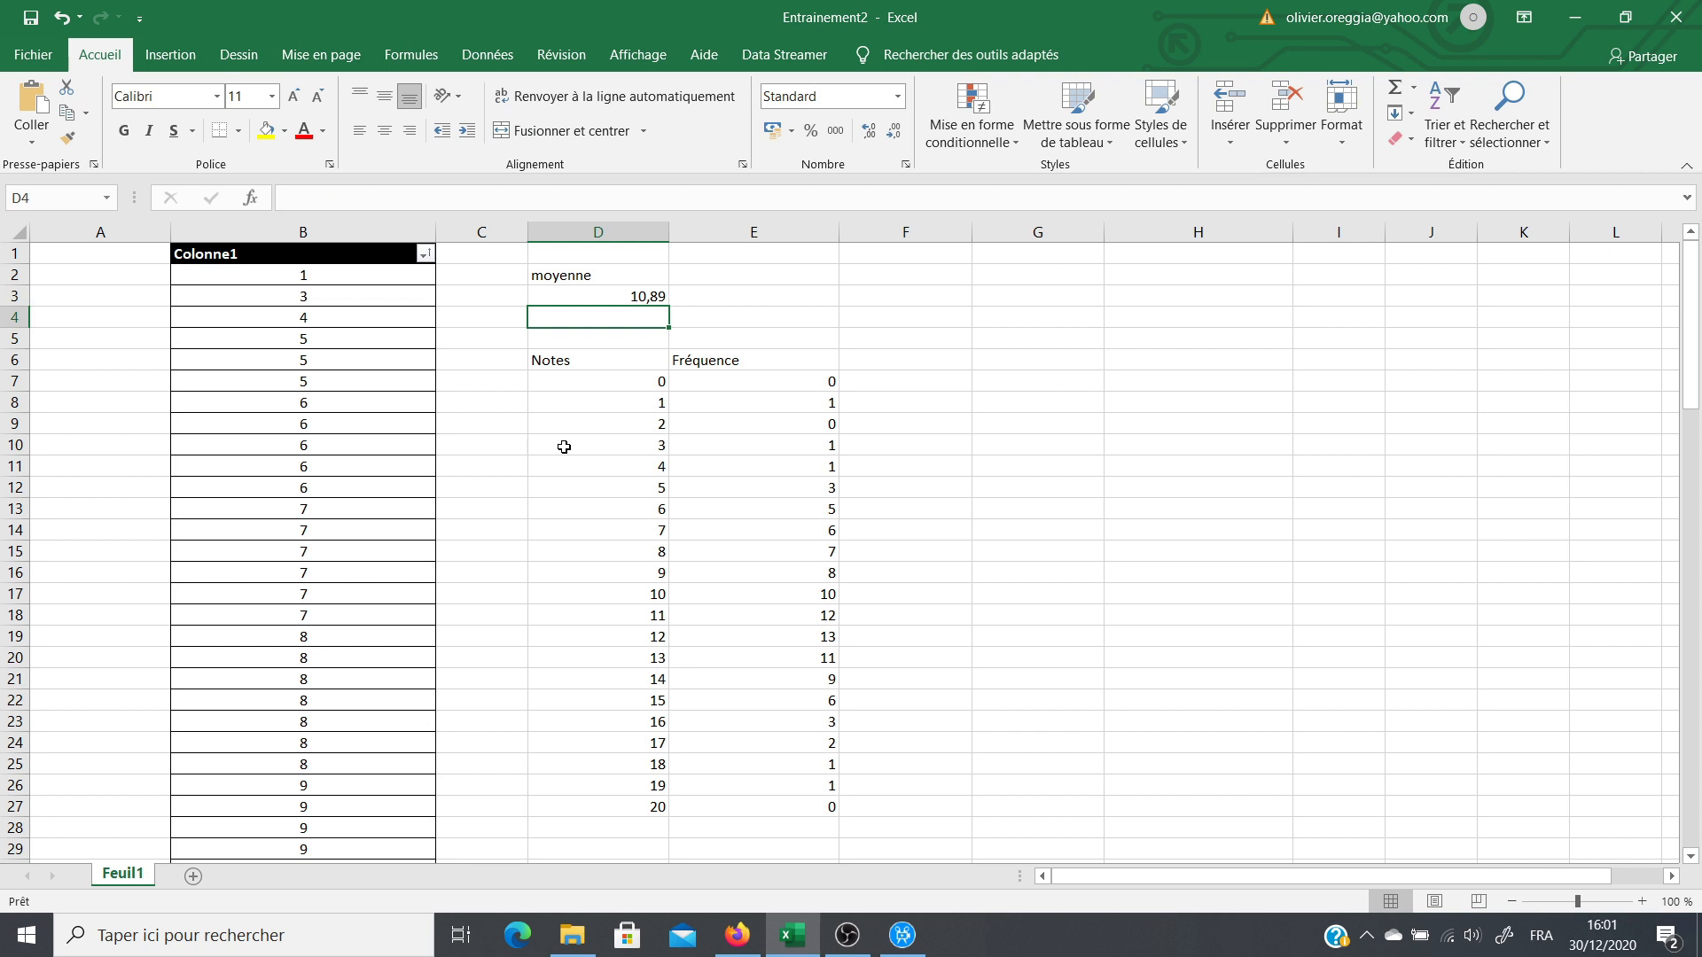
# Step: Enter the heading ecart-type in E2, beside the moyenne heading
pyautogui.click(759, 277)
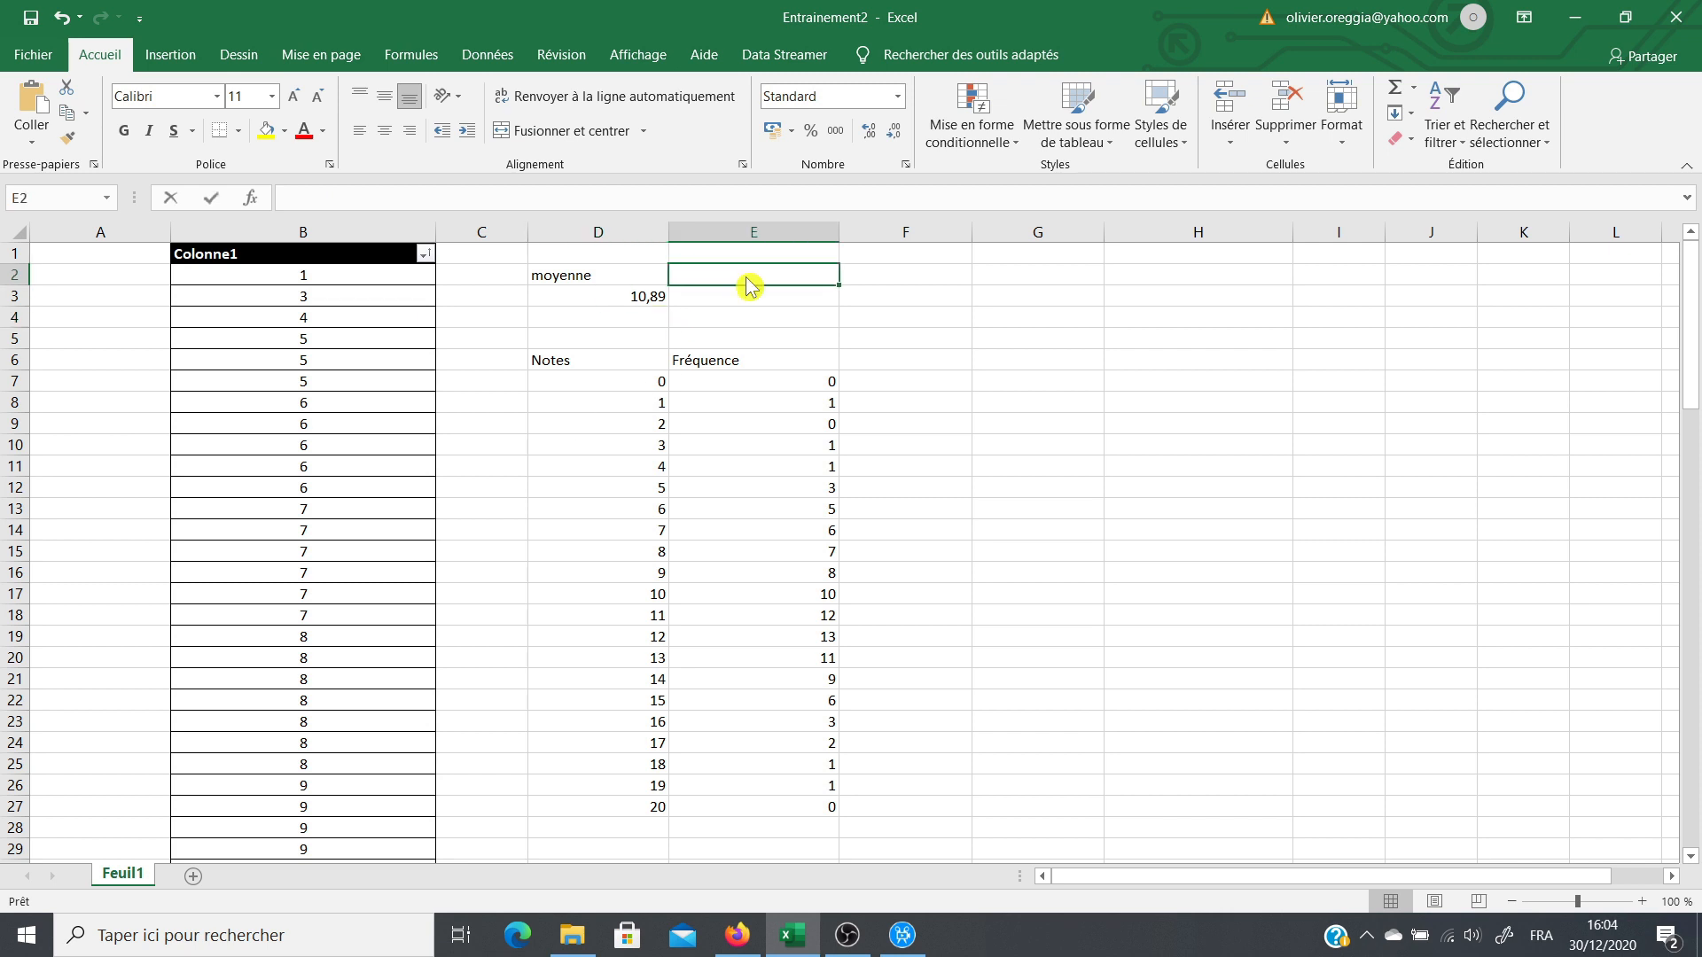
pyautogui.write('ecart-type')
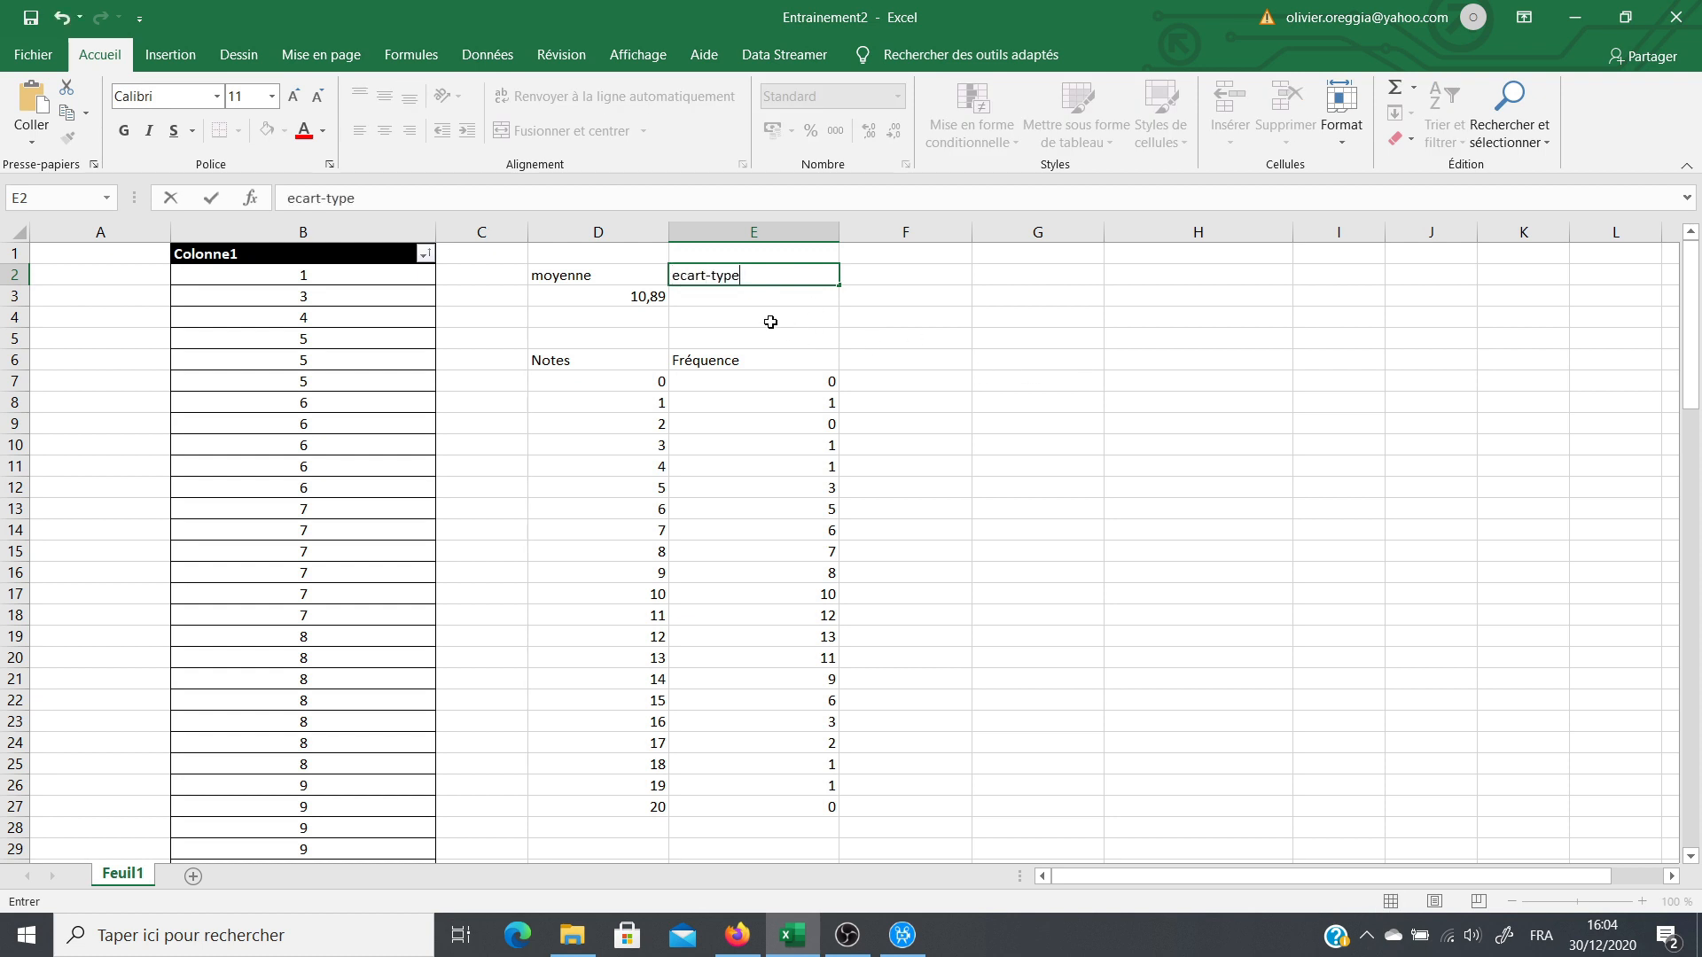
pyautogui.press('Return')
pyautogui.press('Down')
pyautogui.press('Down')
pyautogui.press('Up')
pyautogui.press('Up')
pyautogui.press('Down')
pyautogui.press('Down')
# Step: Enter the formula =ECARTYPE.STANDARD(B2:B101) in E3 to calculate the standard deviation of the grades
pyautogui.click(777, 294)
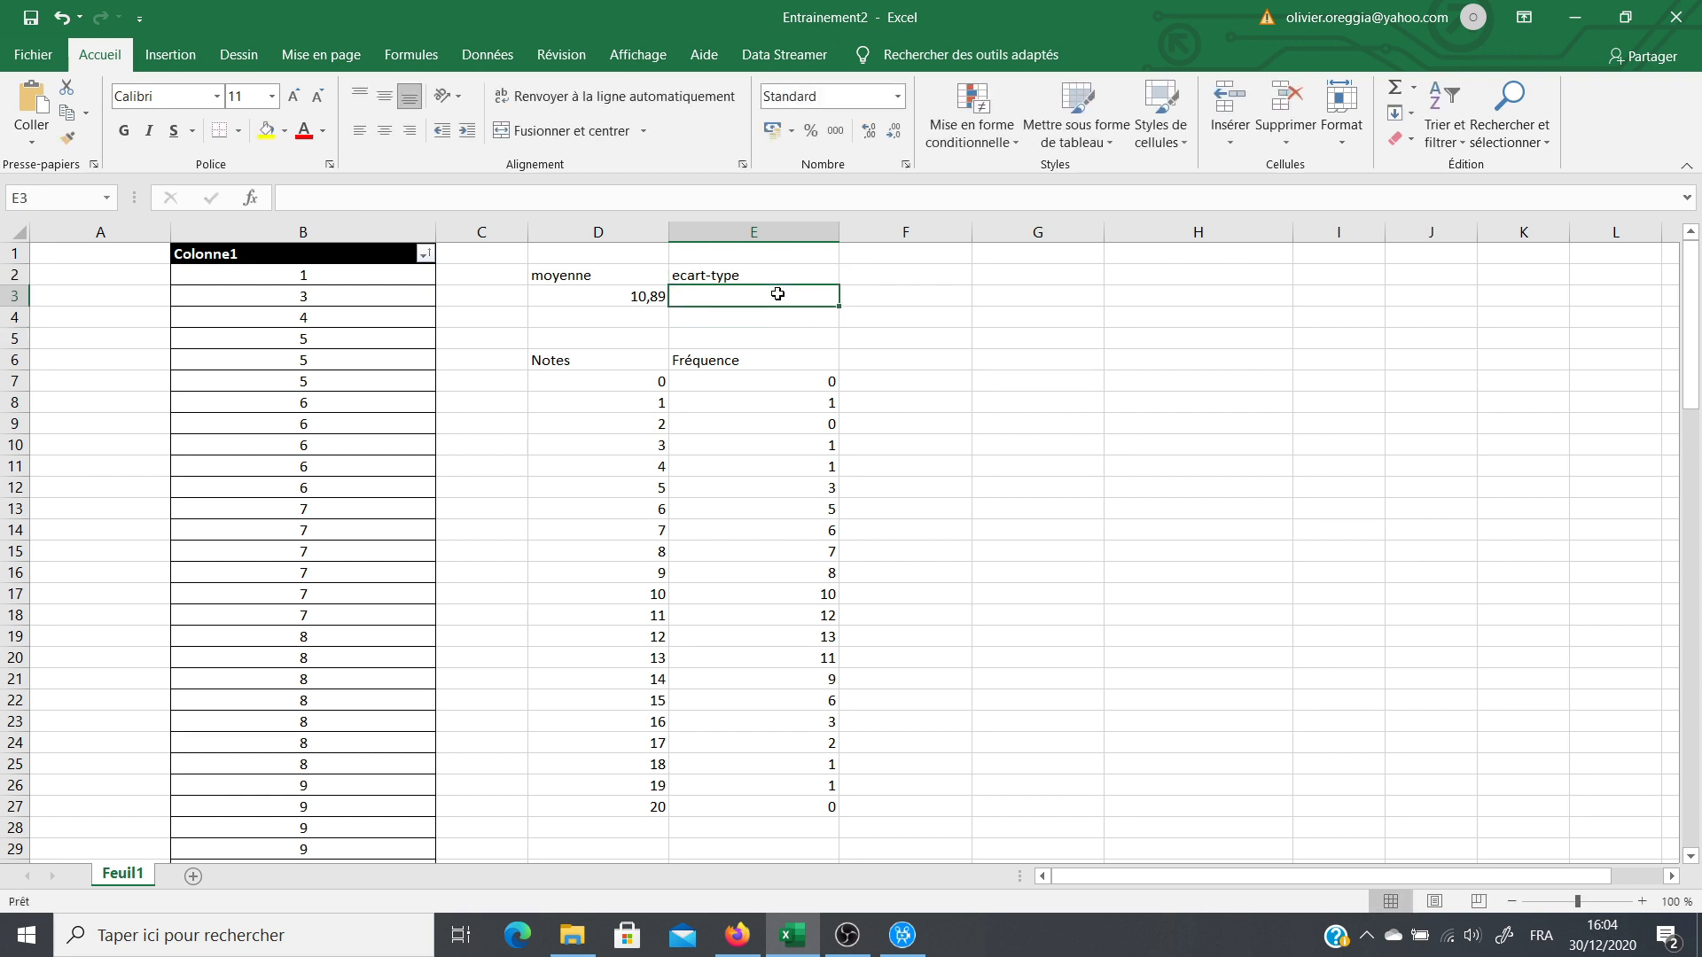
pyautogui.write('=ecart')
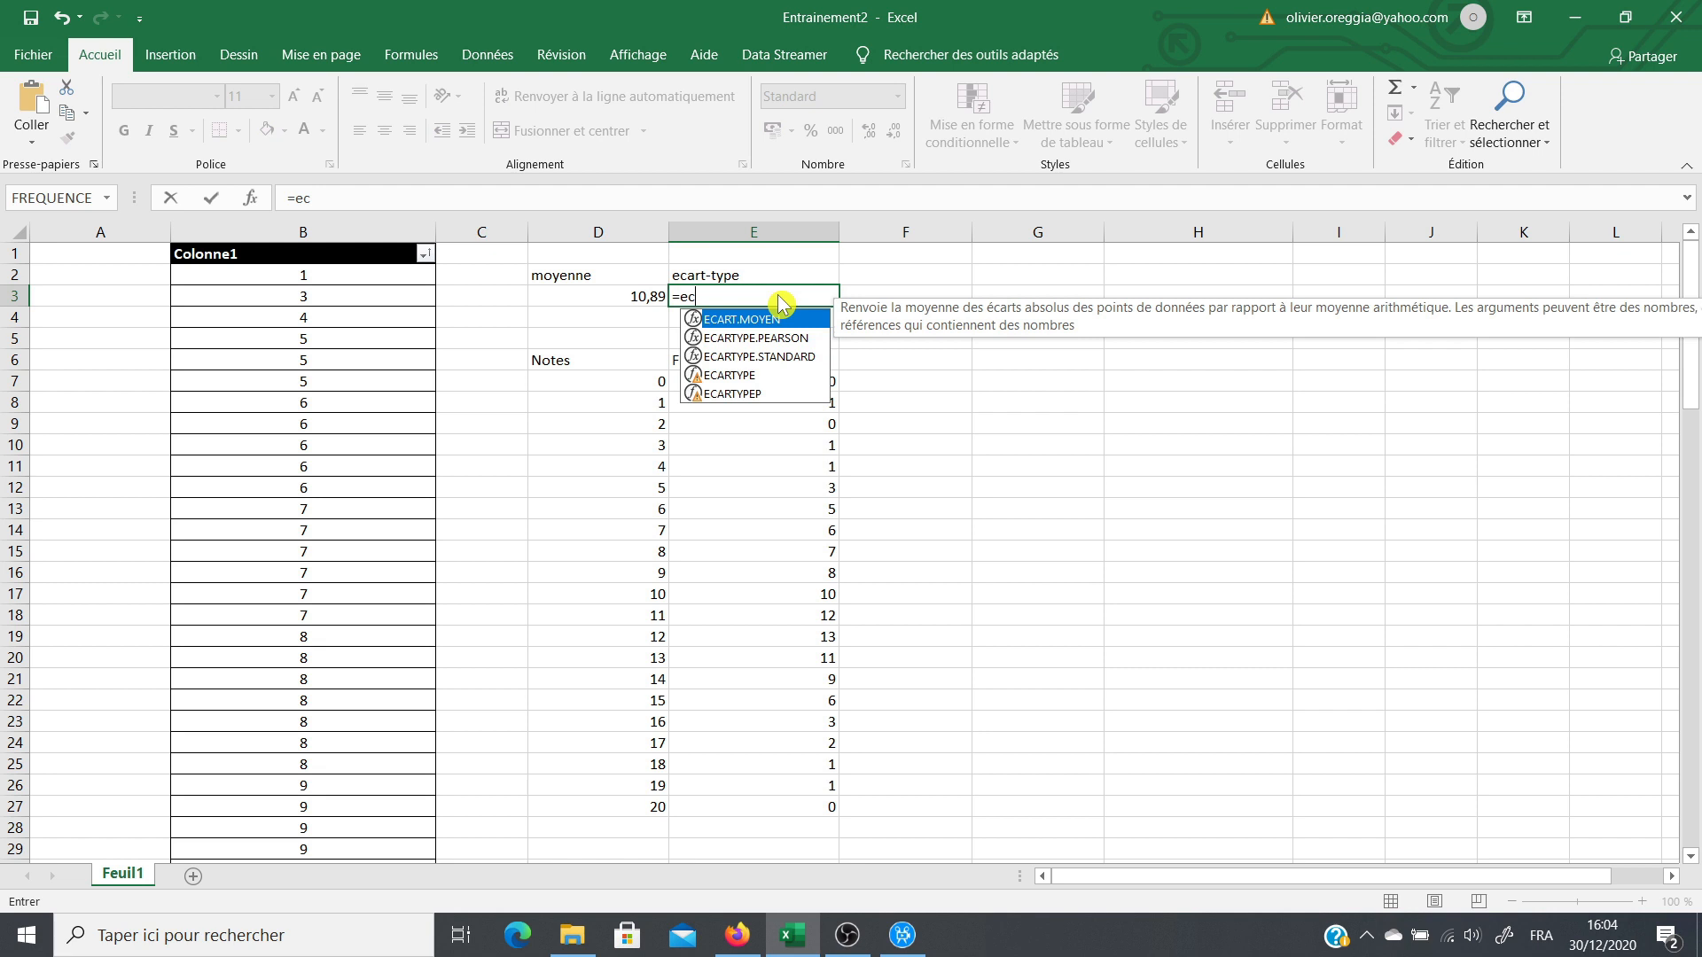
pyautogui.doubleClick(779, 358)
pyautogui.moveTo(316, 275); pyautogui.dragTo(349, 779)
pyautogui.scroll(7, 752, 667)
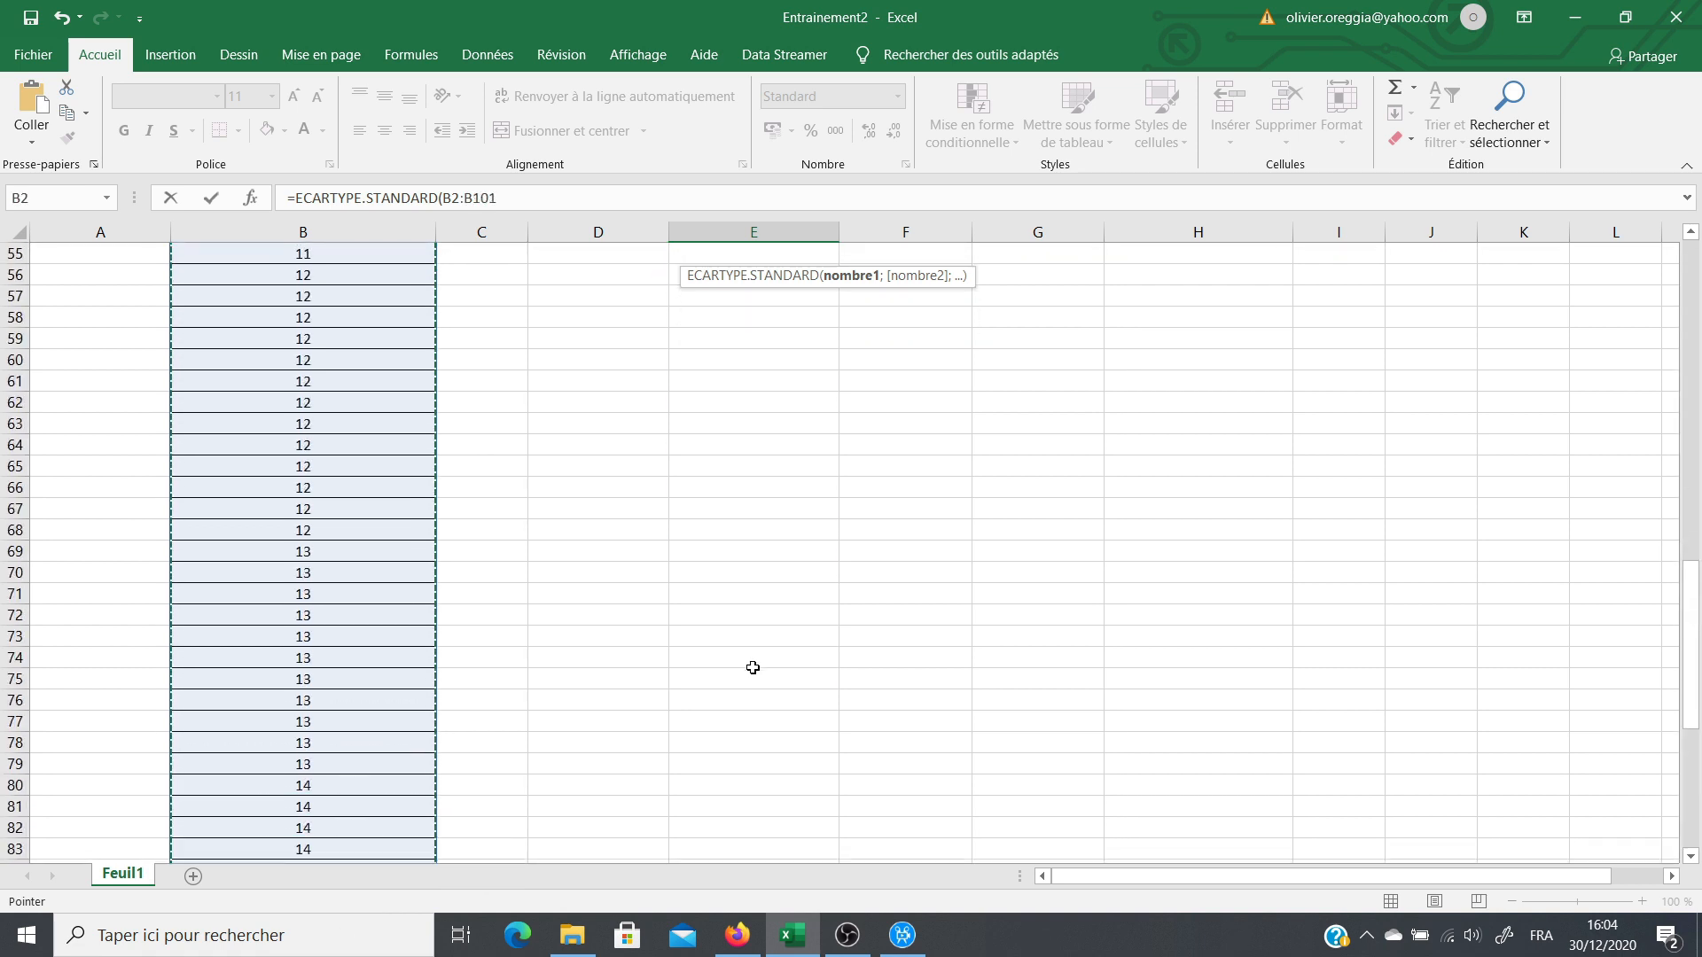
pyautogui.scroll(18, 752, 667)
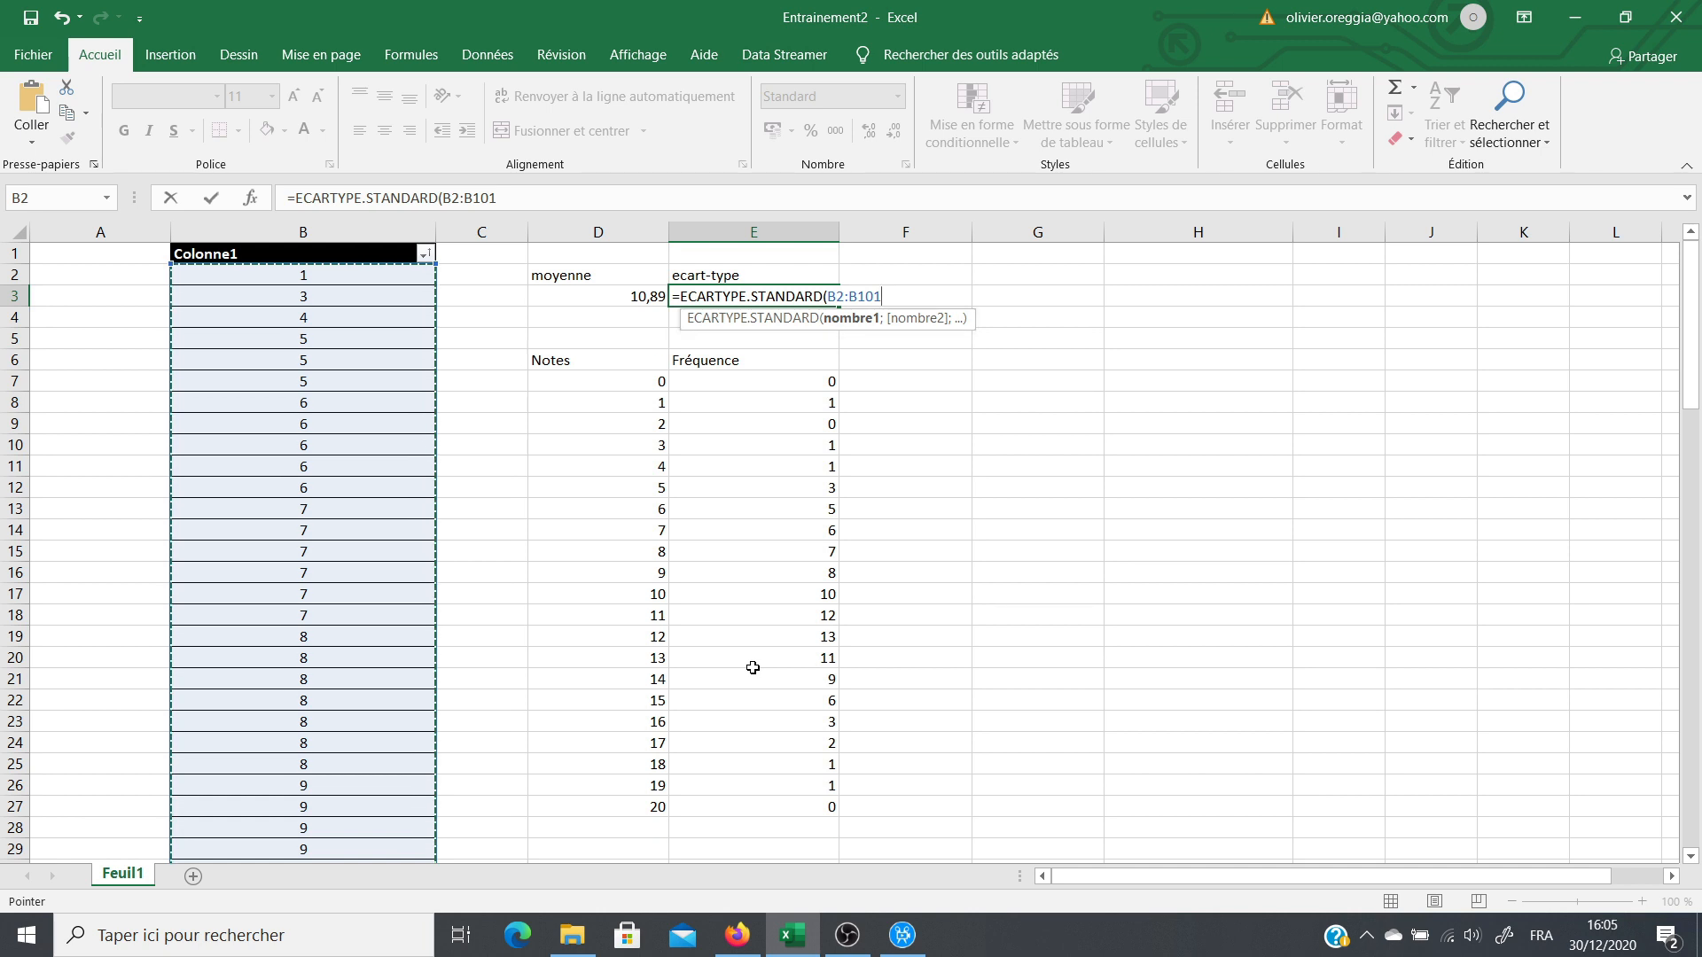
pyautogui.write(')')
pyautogui.press('Return')
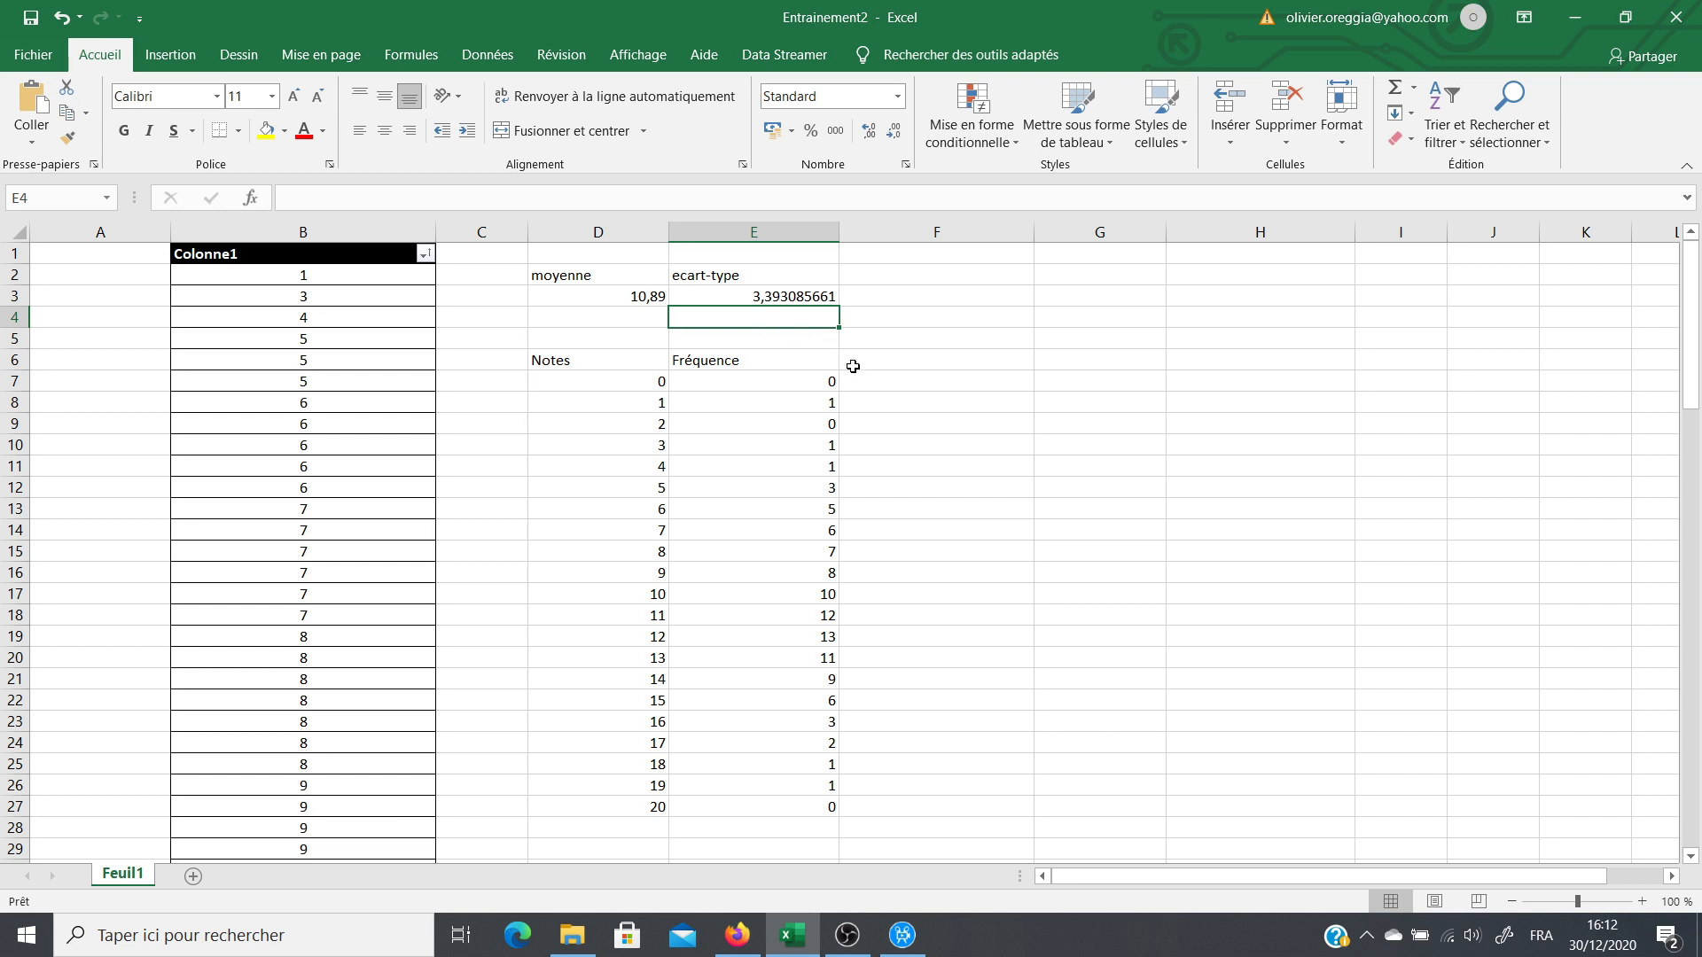
# Step: Enter the heading Distribution in F6, beside the Fréquence heading
pyautogui.click(908, 367)
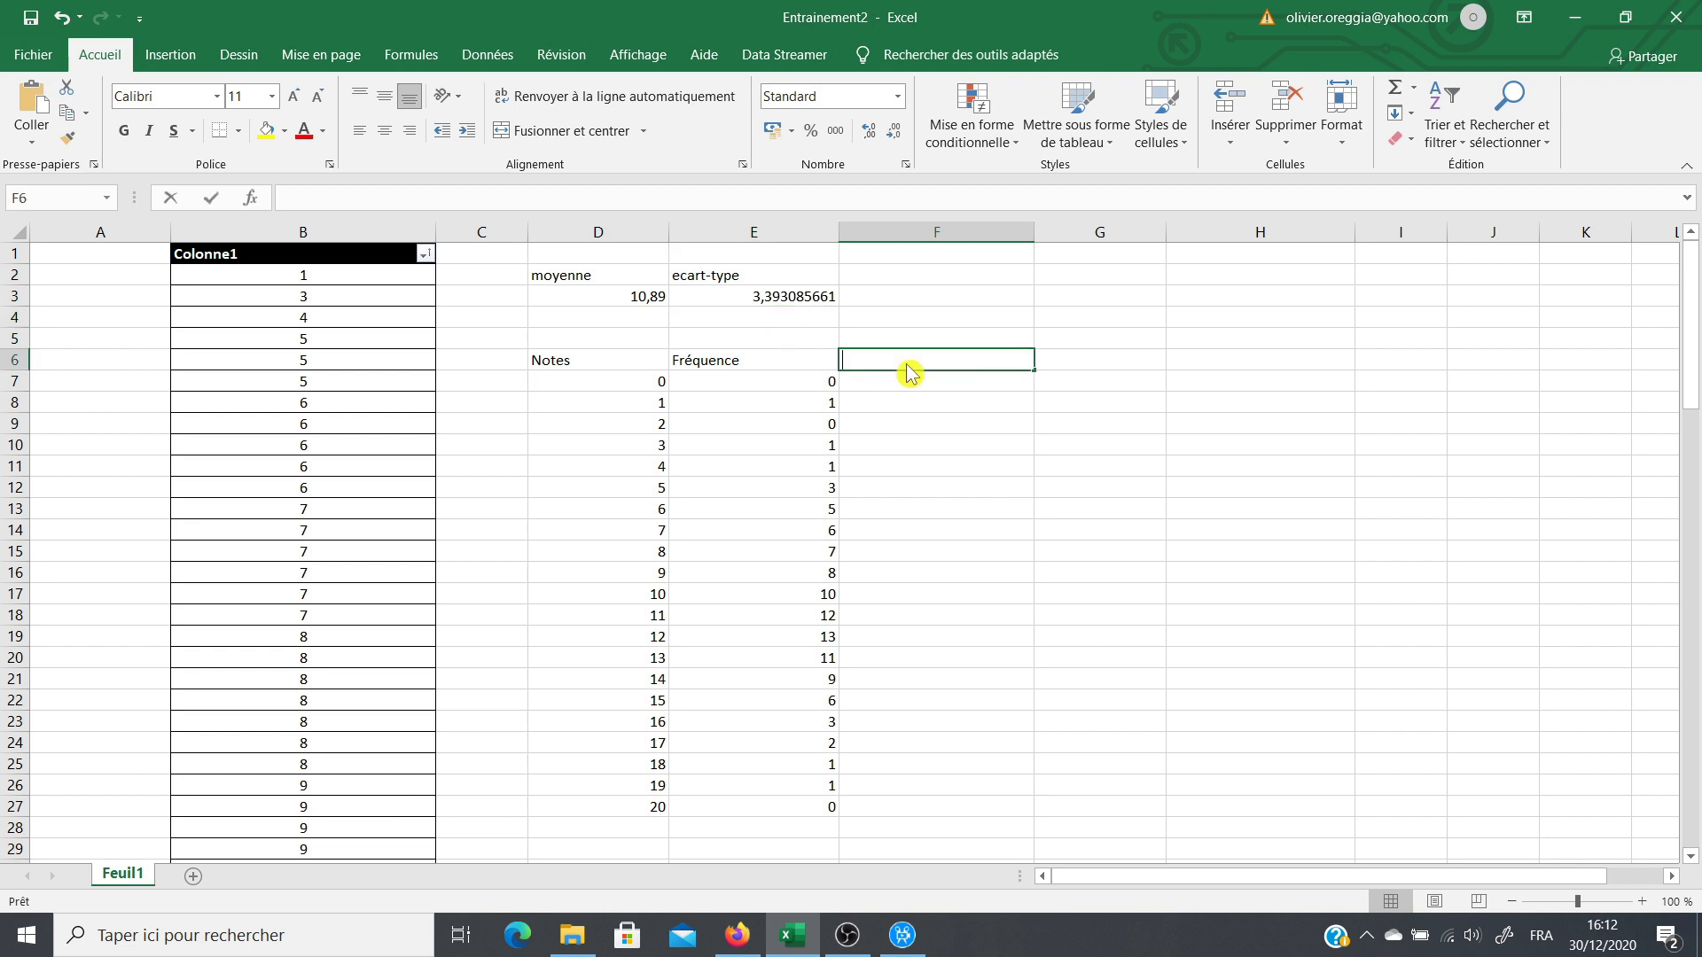
pyautogui.write('Distr')
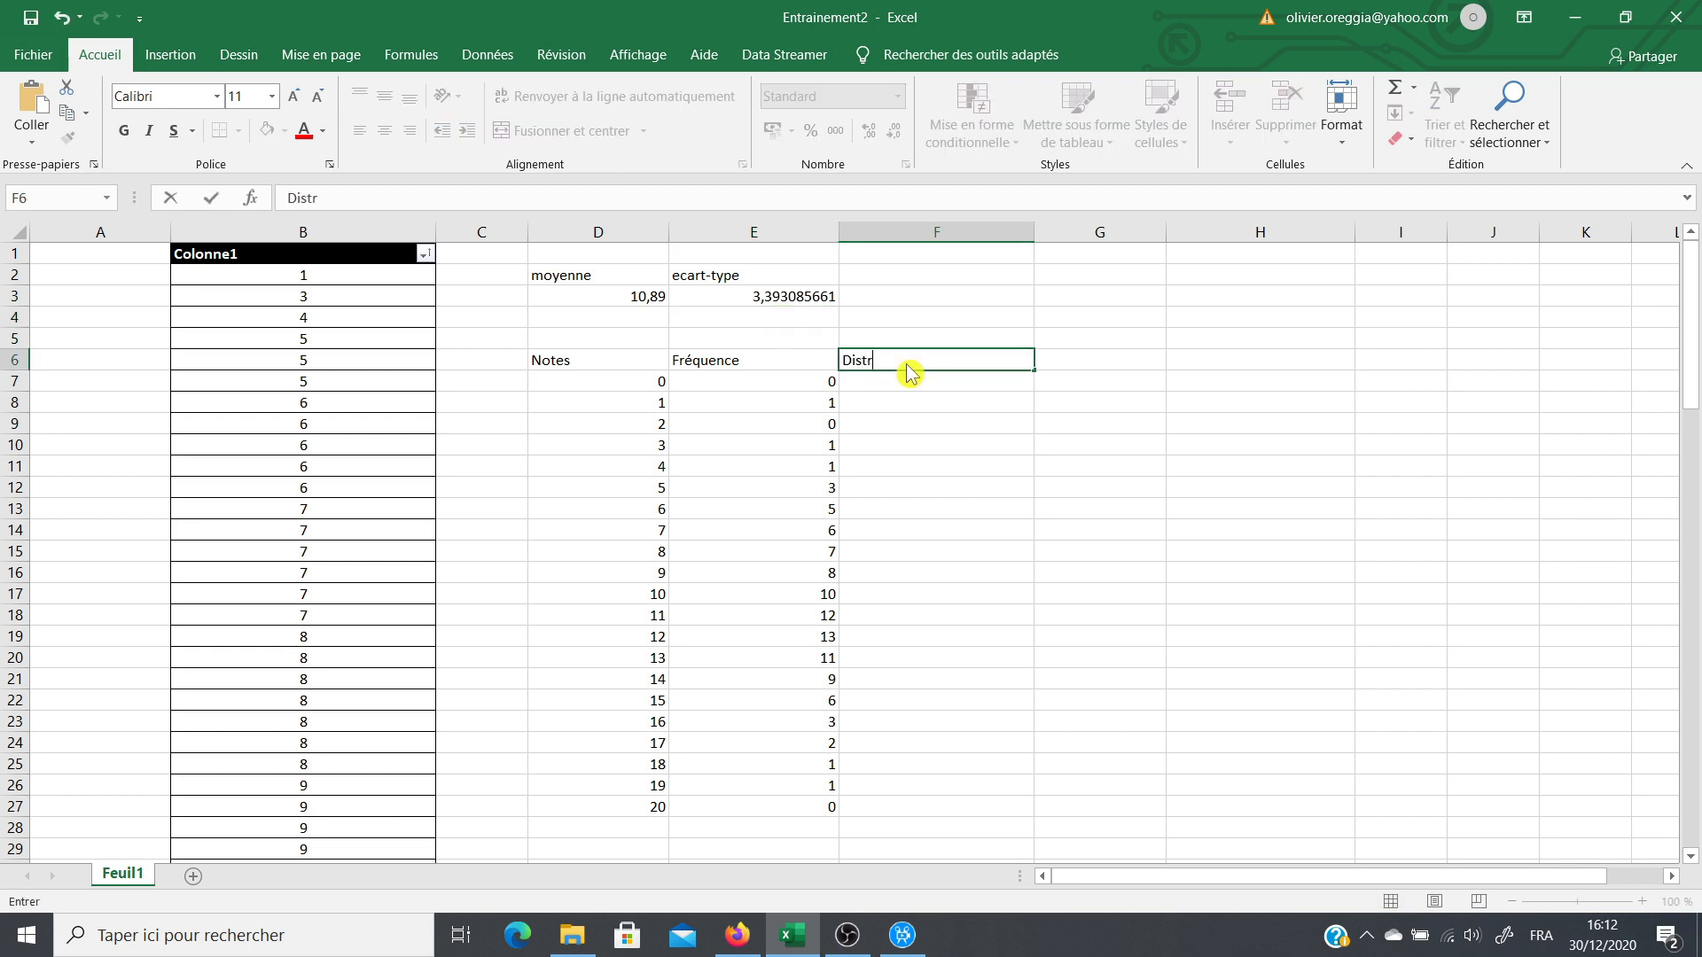
pyautogui.write('ibution,')
pyautogui.press('Return')
# Step: Write the normal distribution formula =LOI.NORMALE.N(D7;D3;E3;FAUX) in F7, under the Distribution heading
pyautogui.write('=')
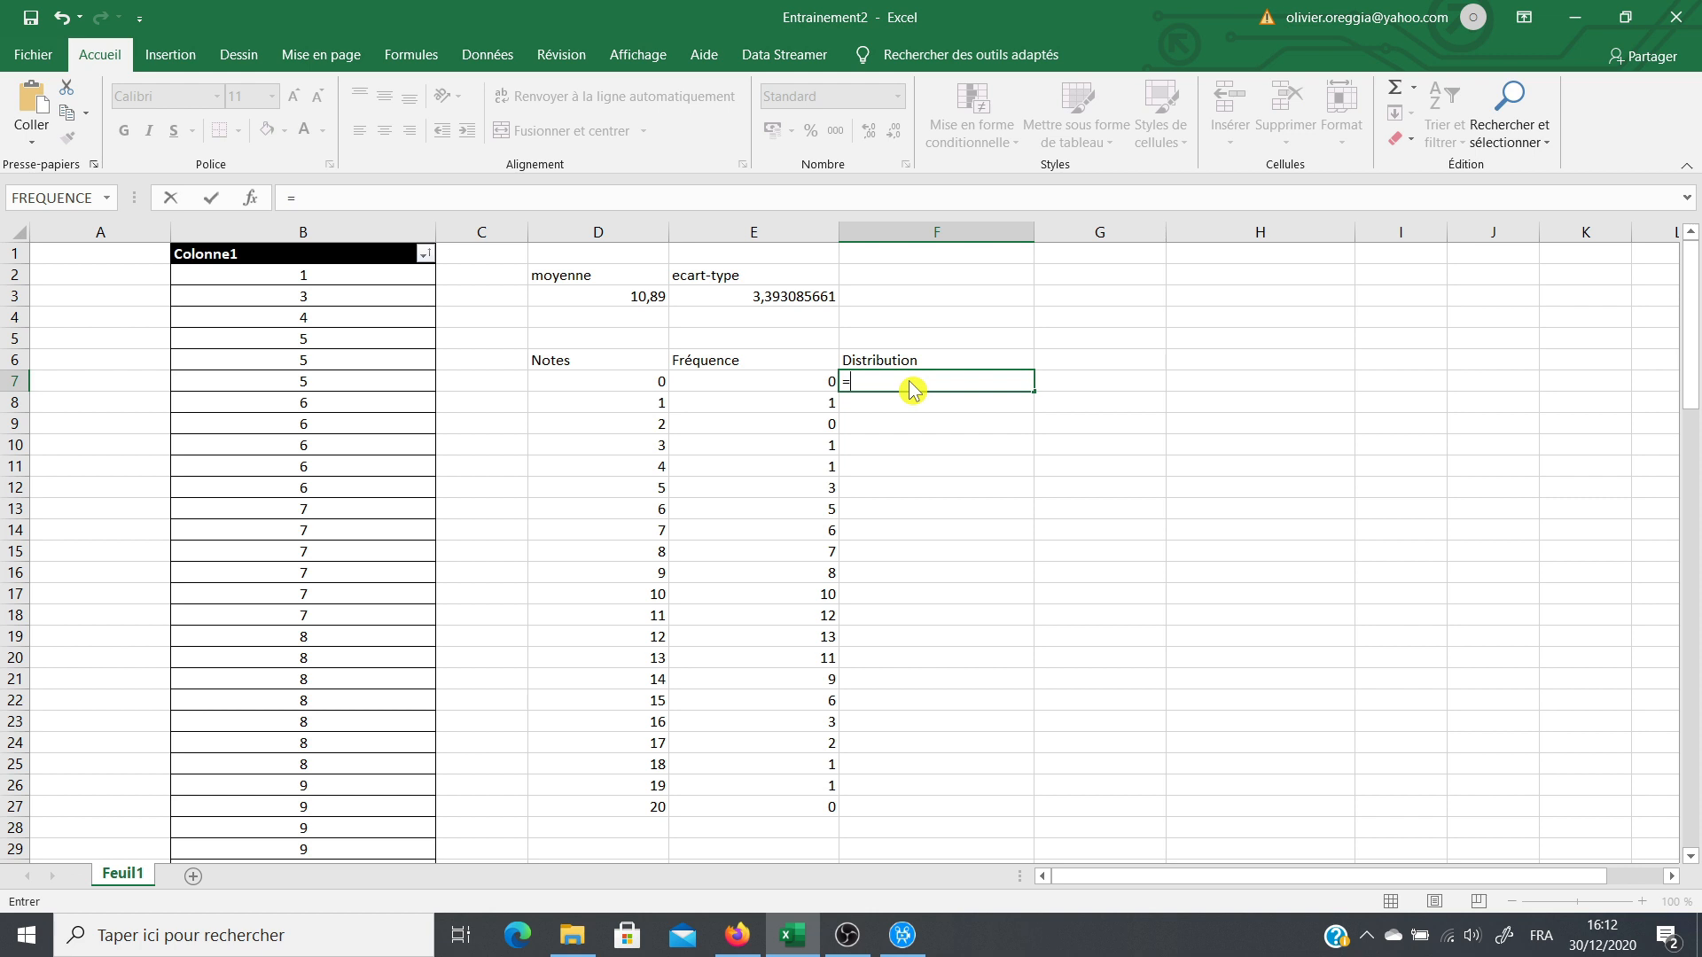
pyautogui.write('n')
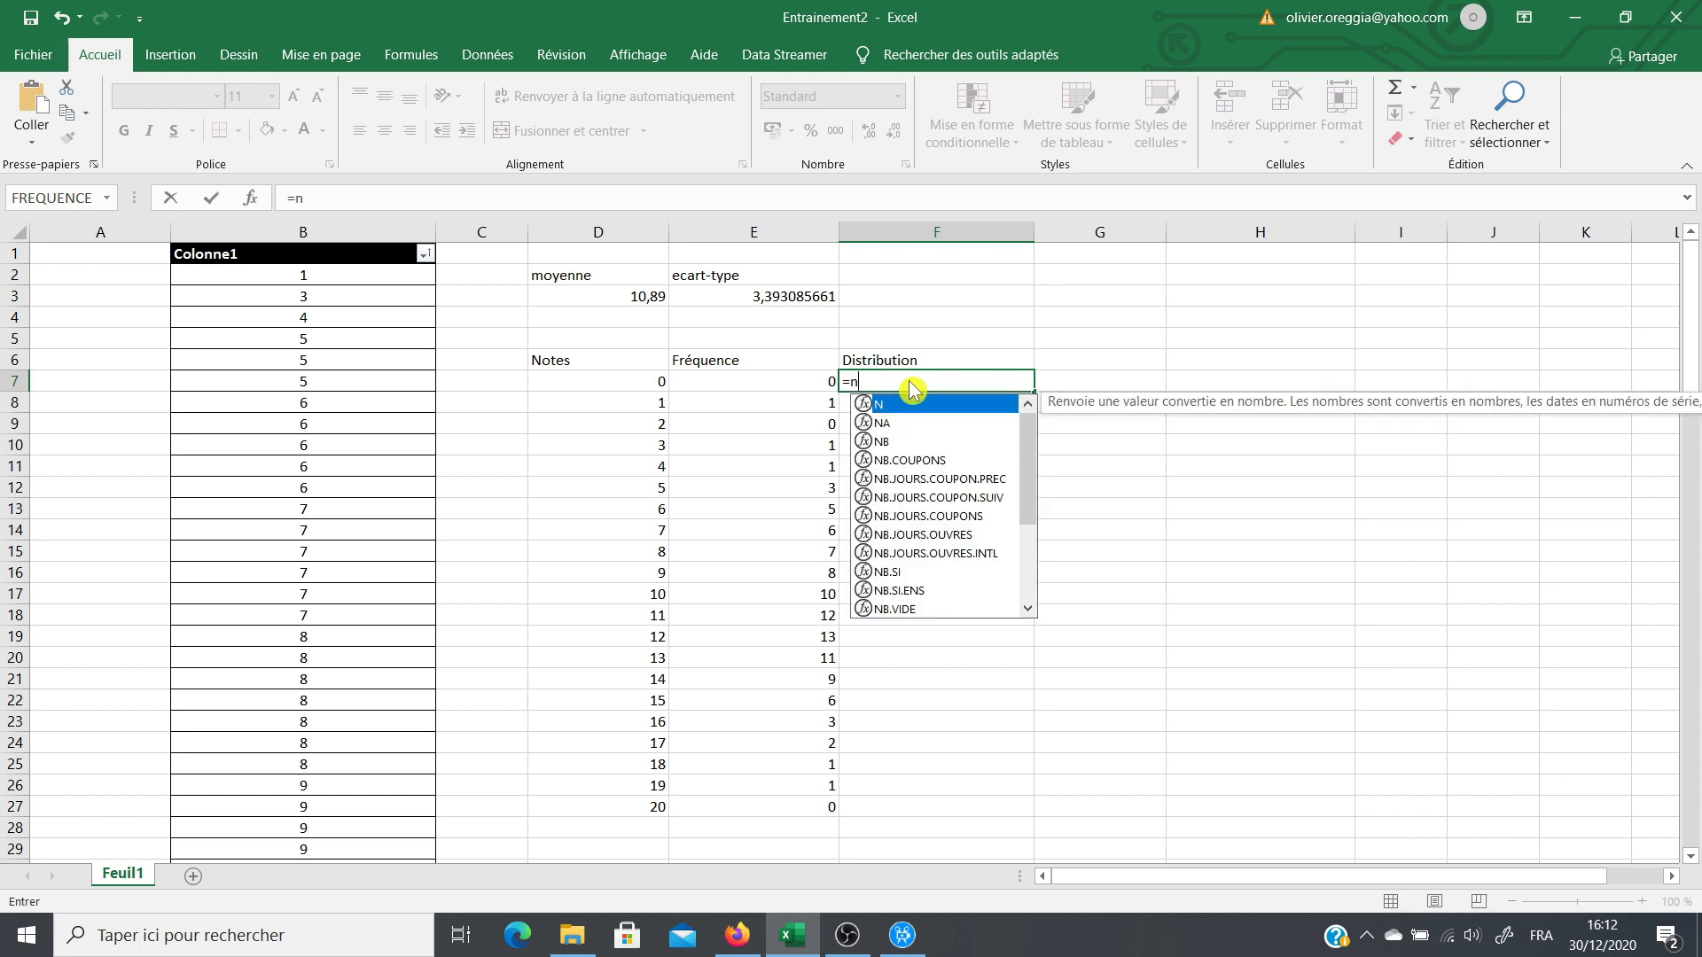
pyautogui.write('or')
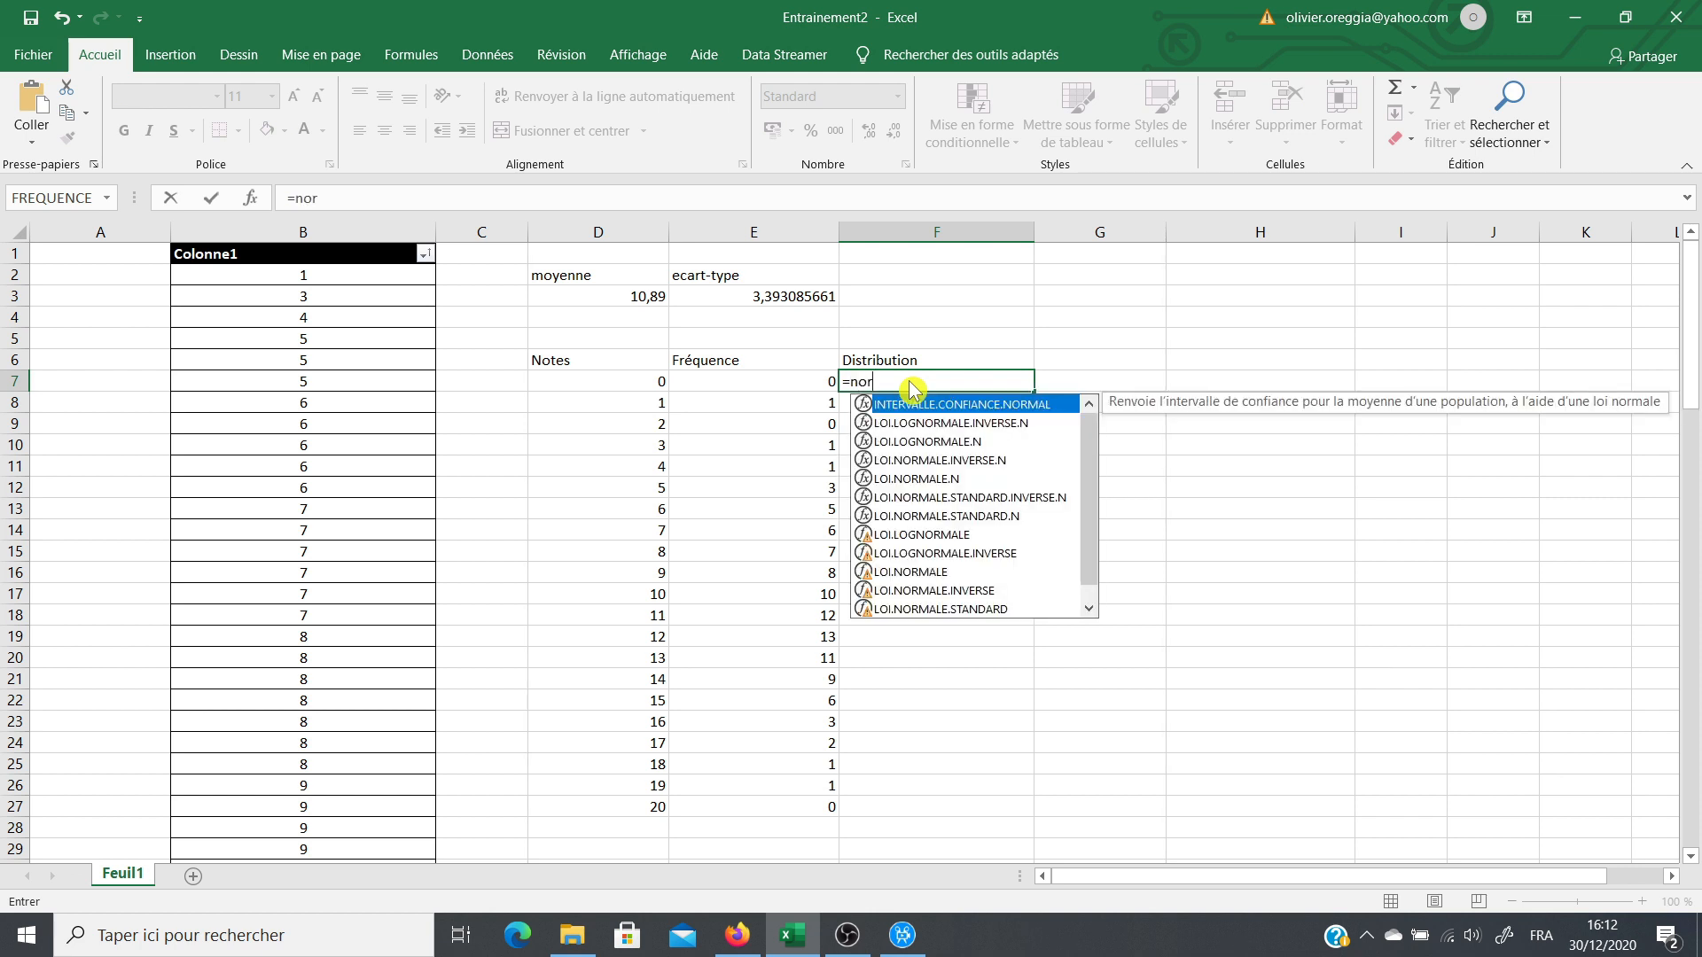
pyautogui.click(932, 481)
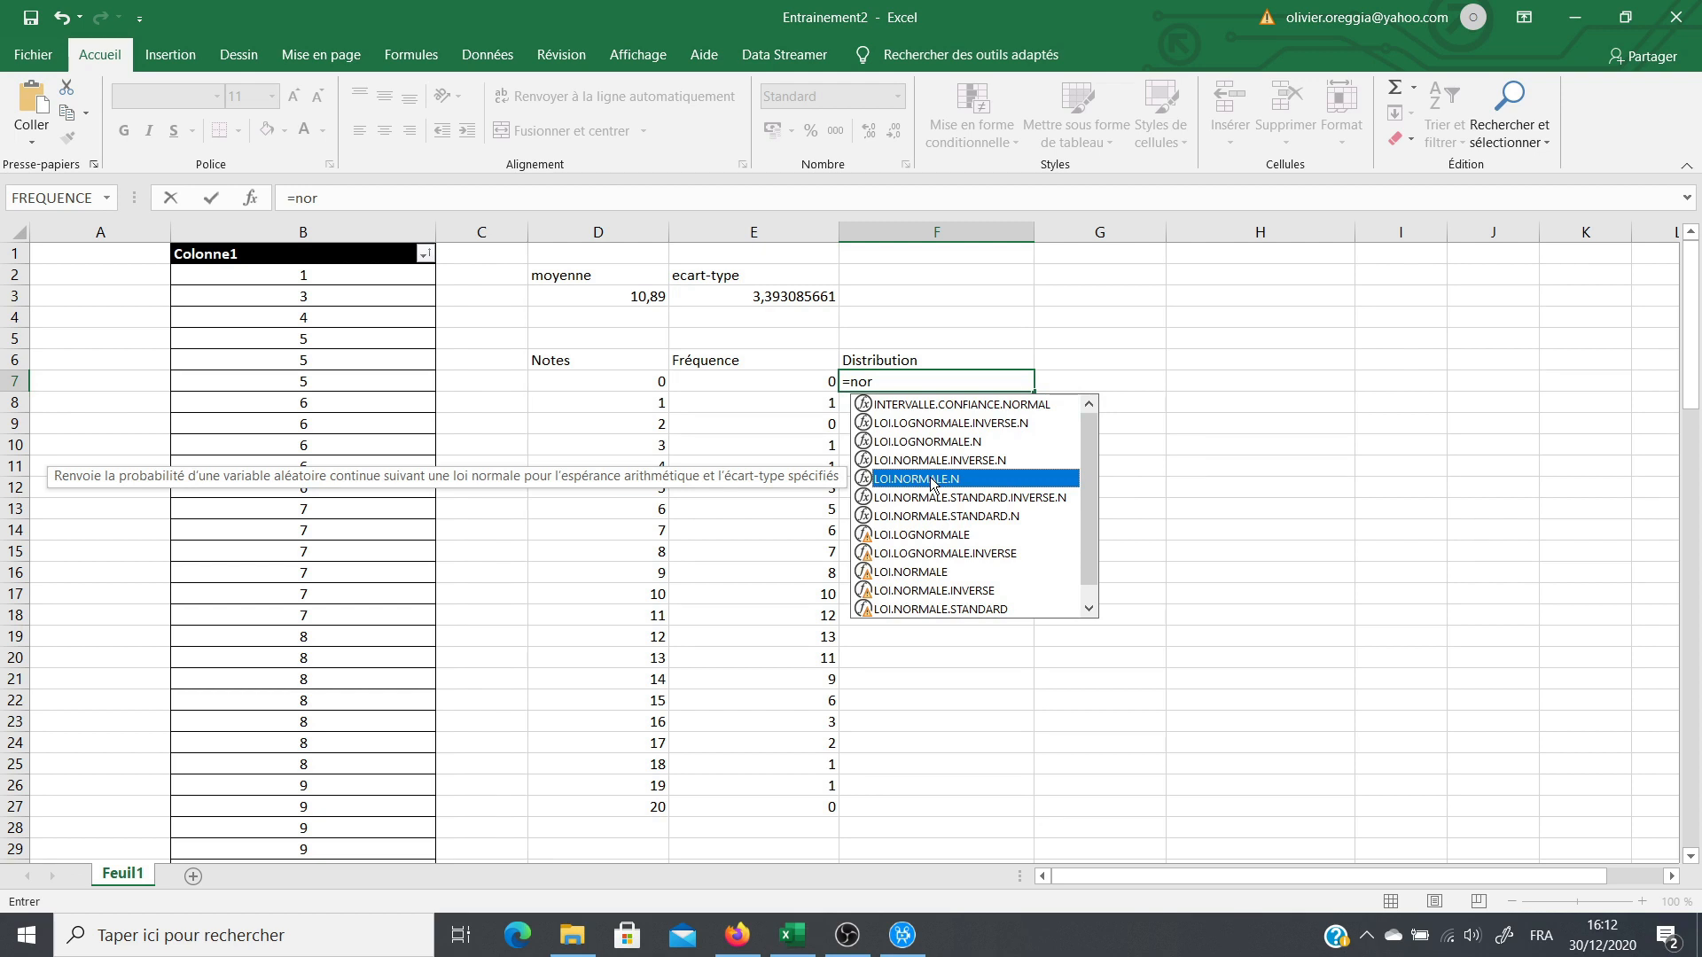
pyautogui.doubleClick(933, 480)
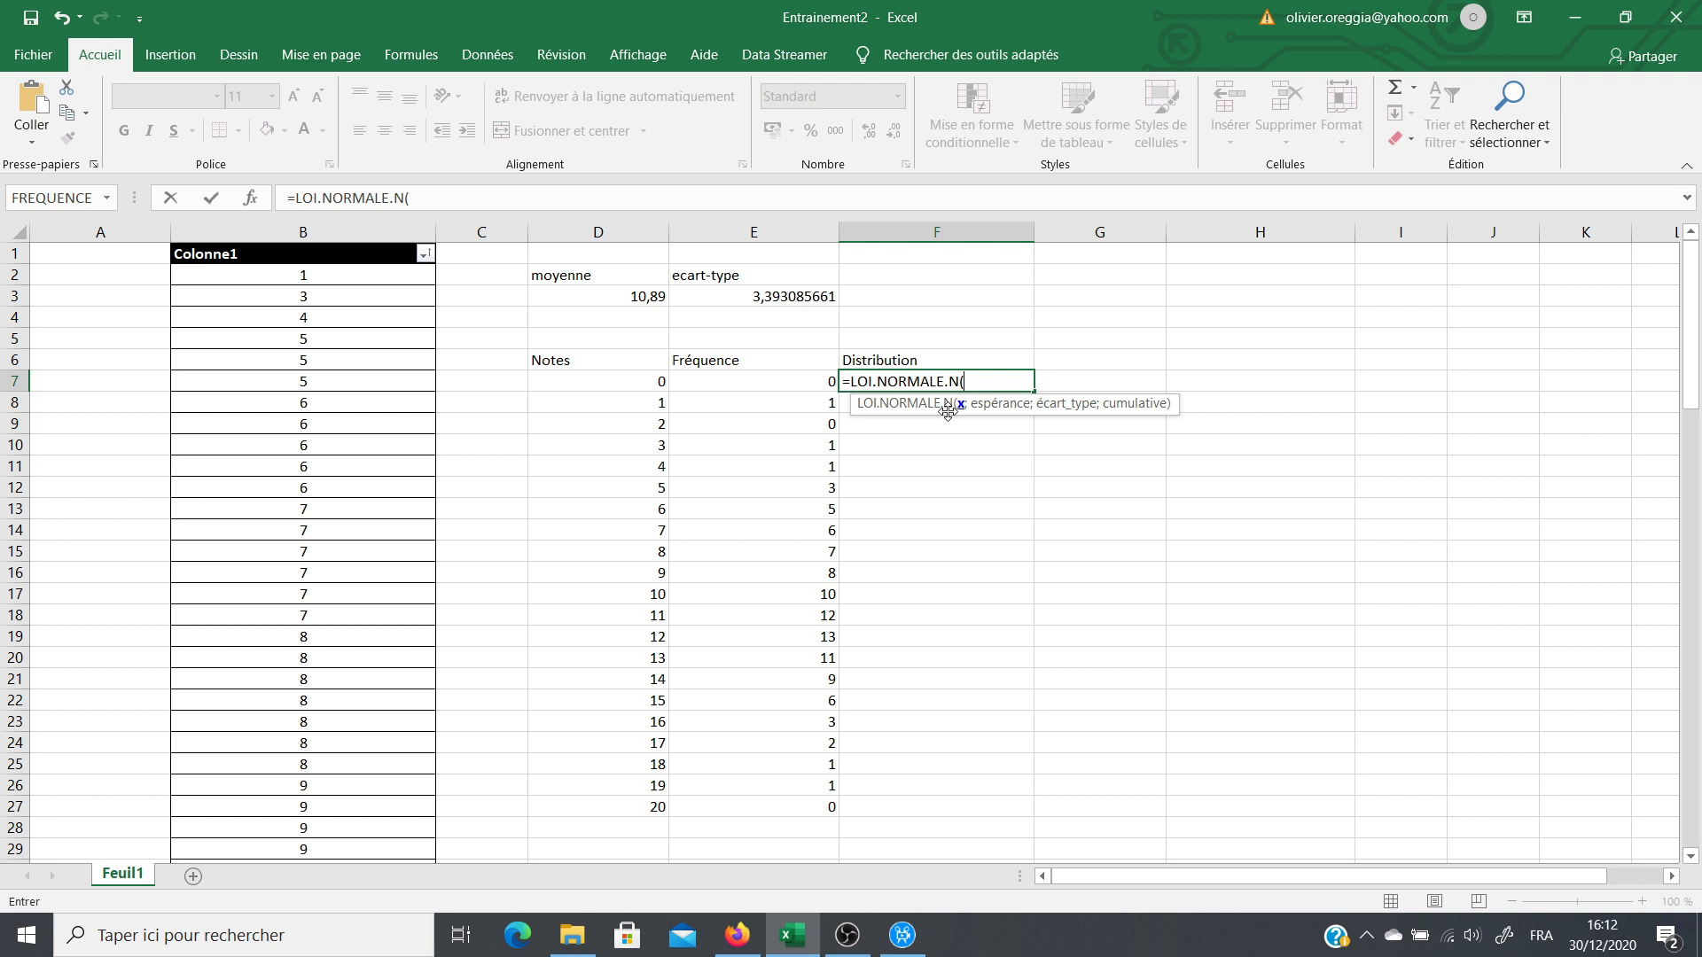
pyautogui.click(642, 382)
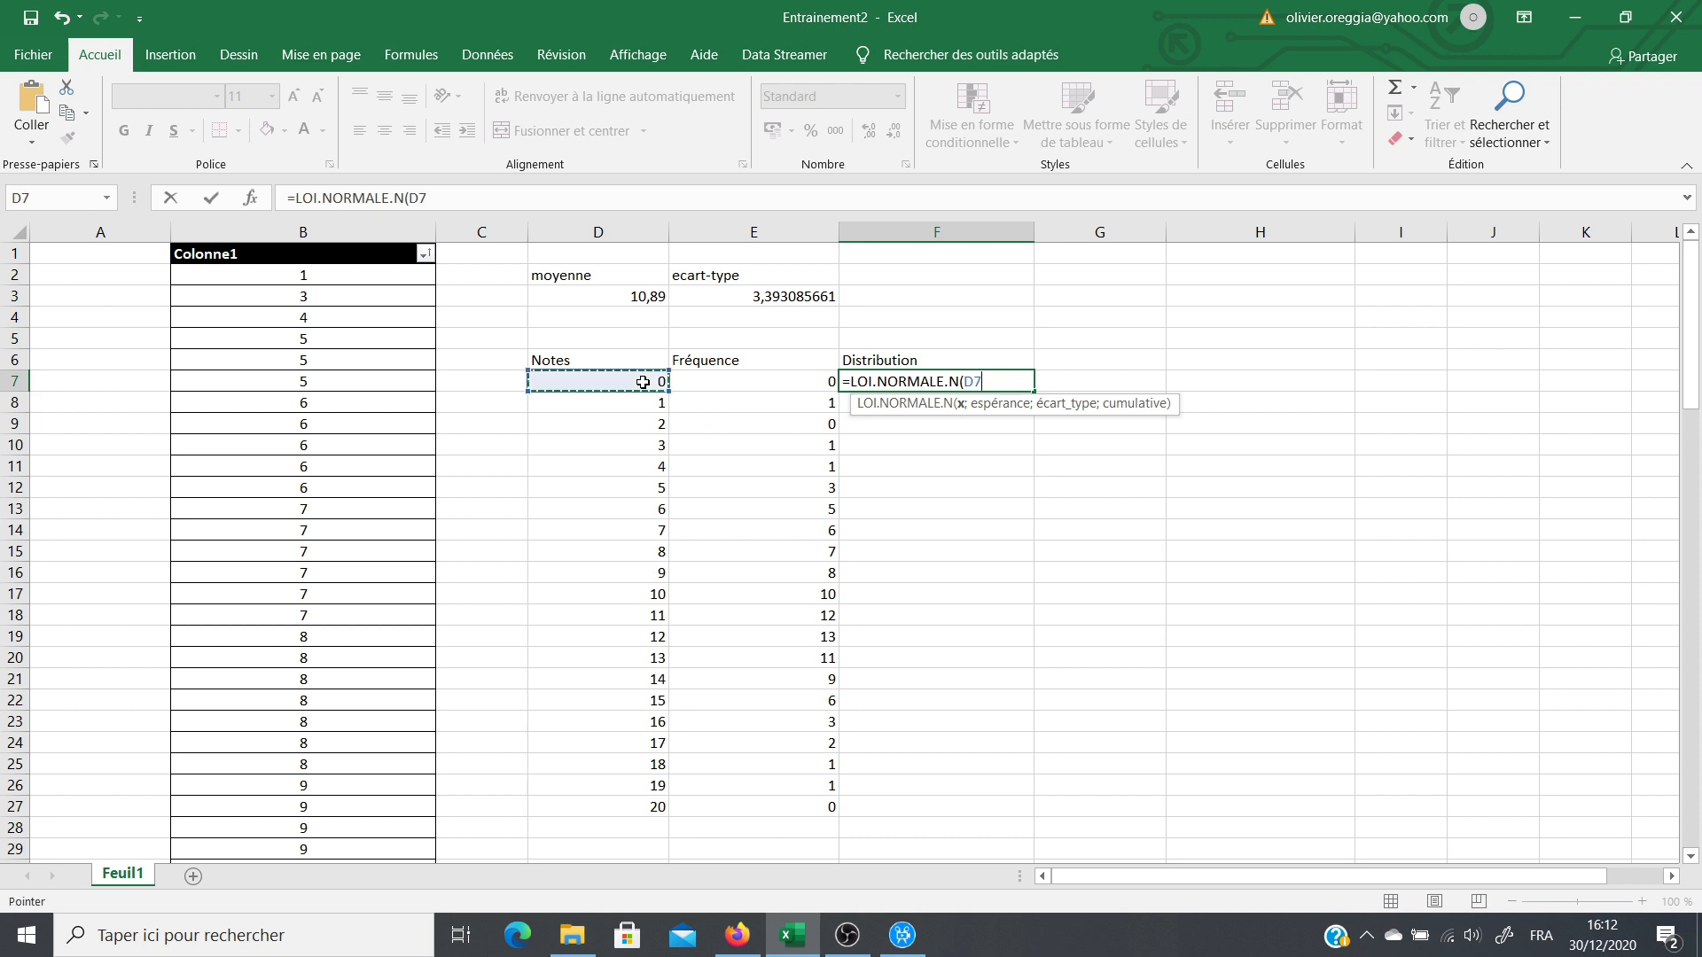
pyautogui.write(';')
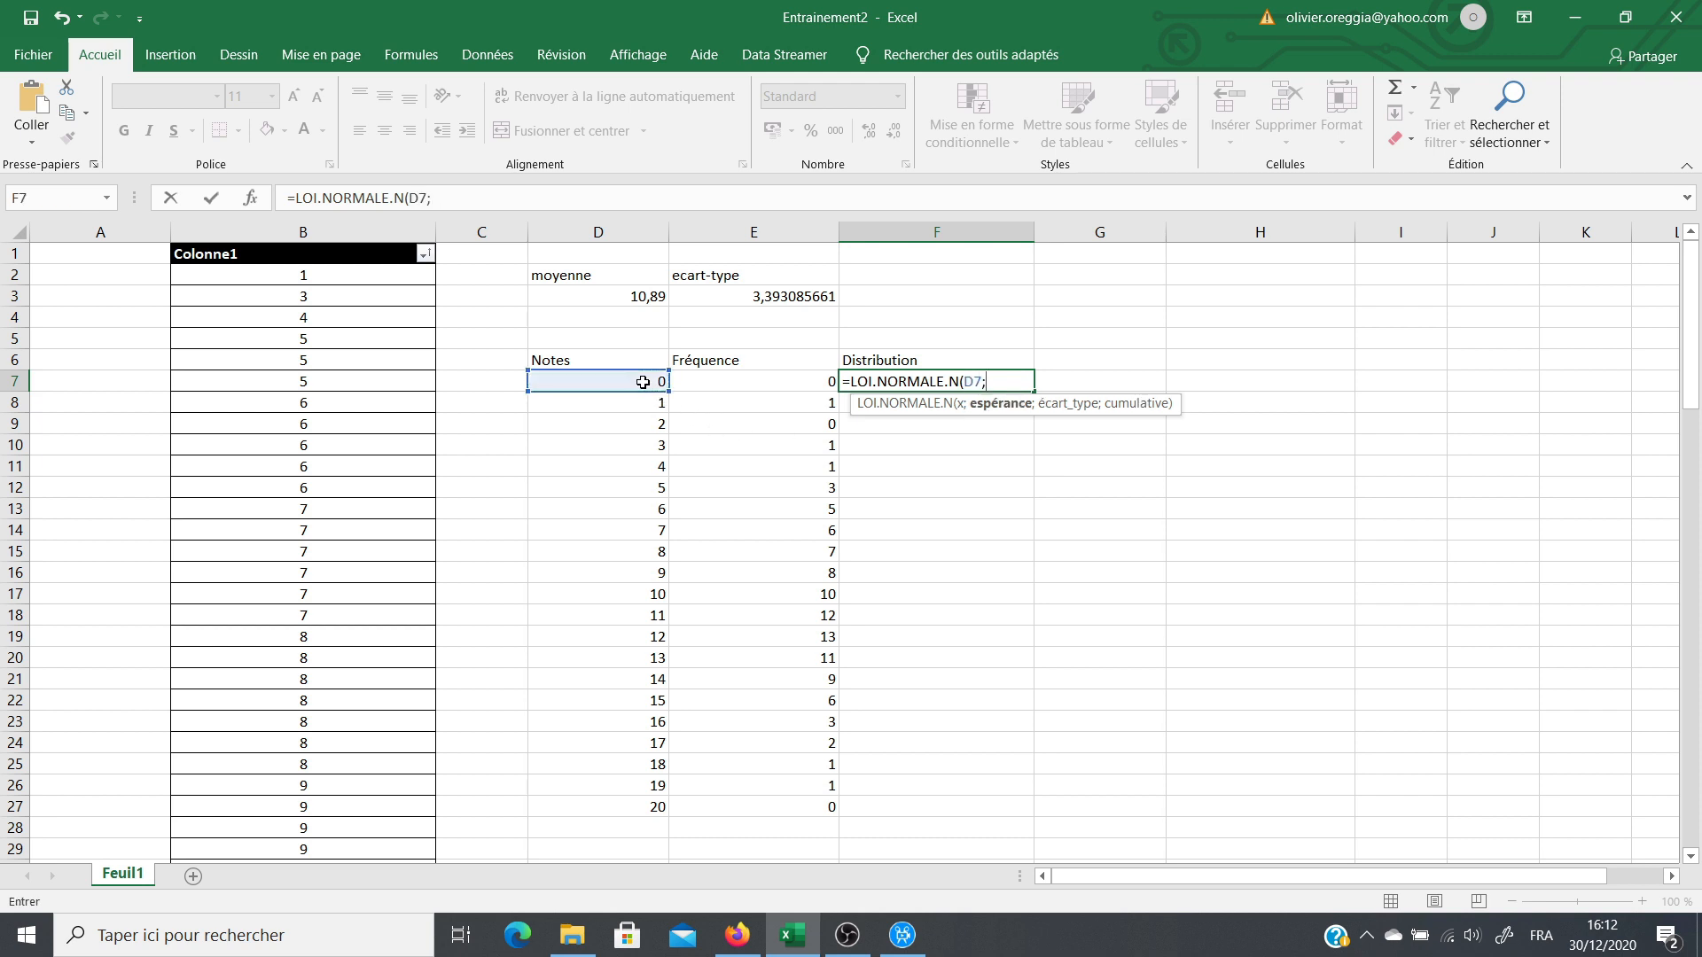
pyautogui.click(627, 299)
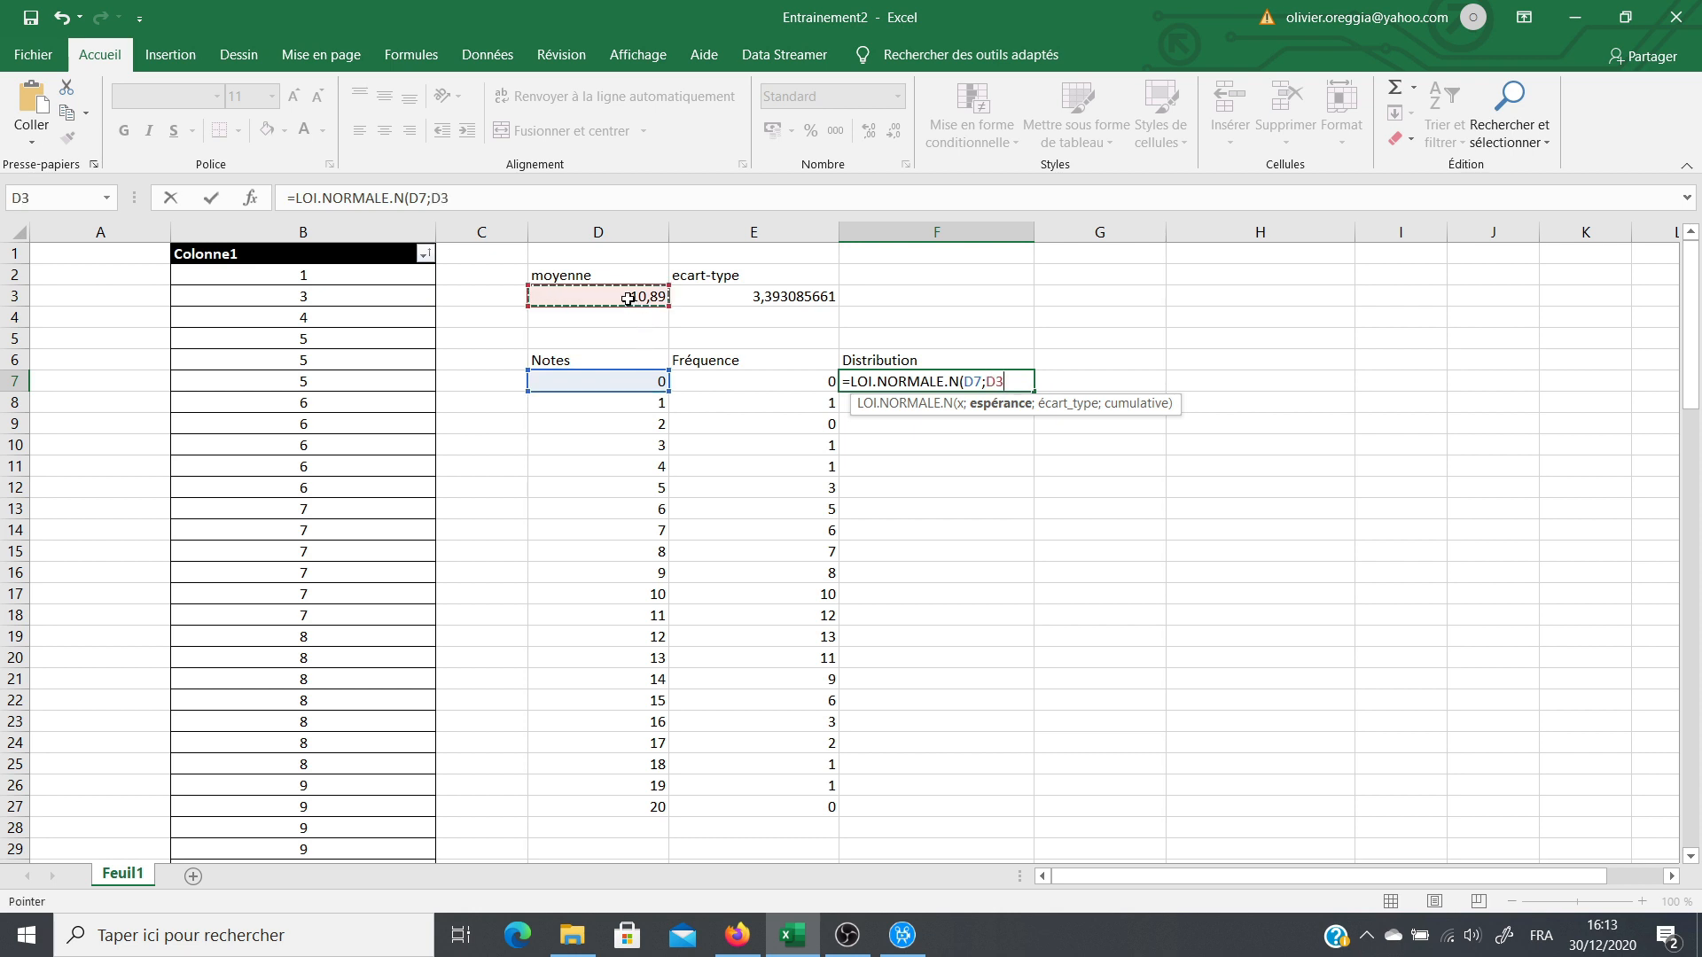
pyautogui.write(';')
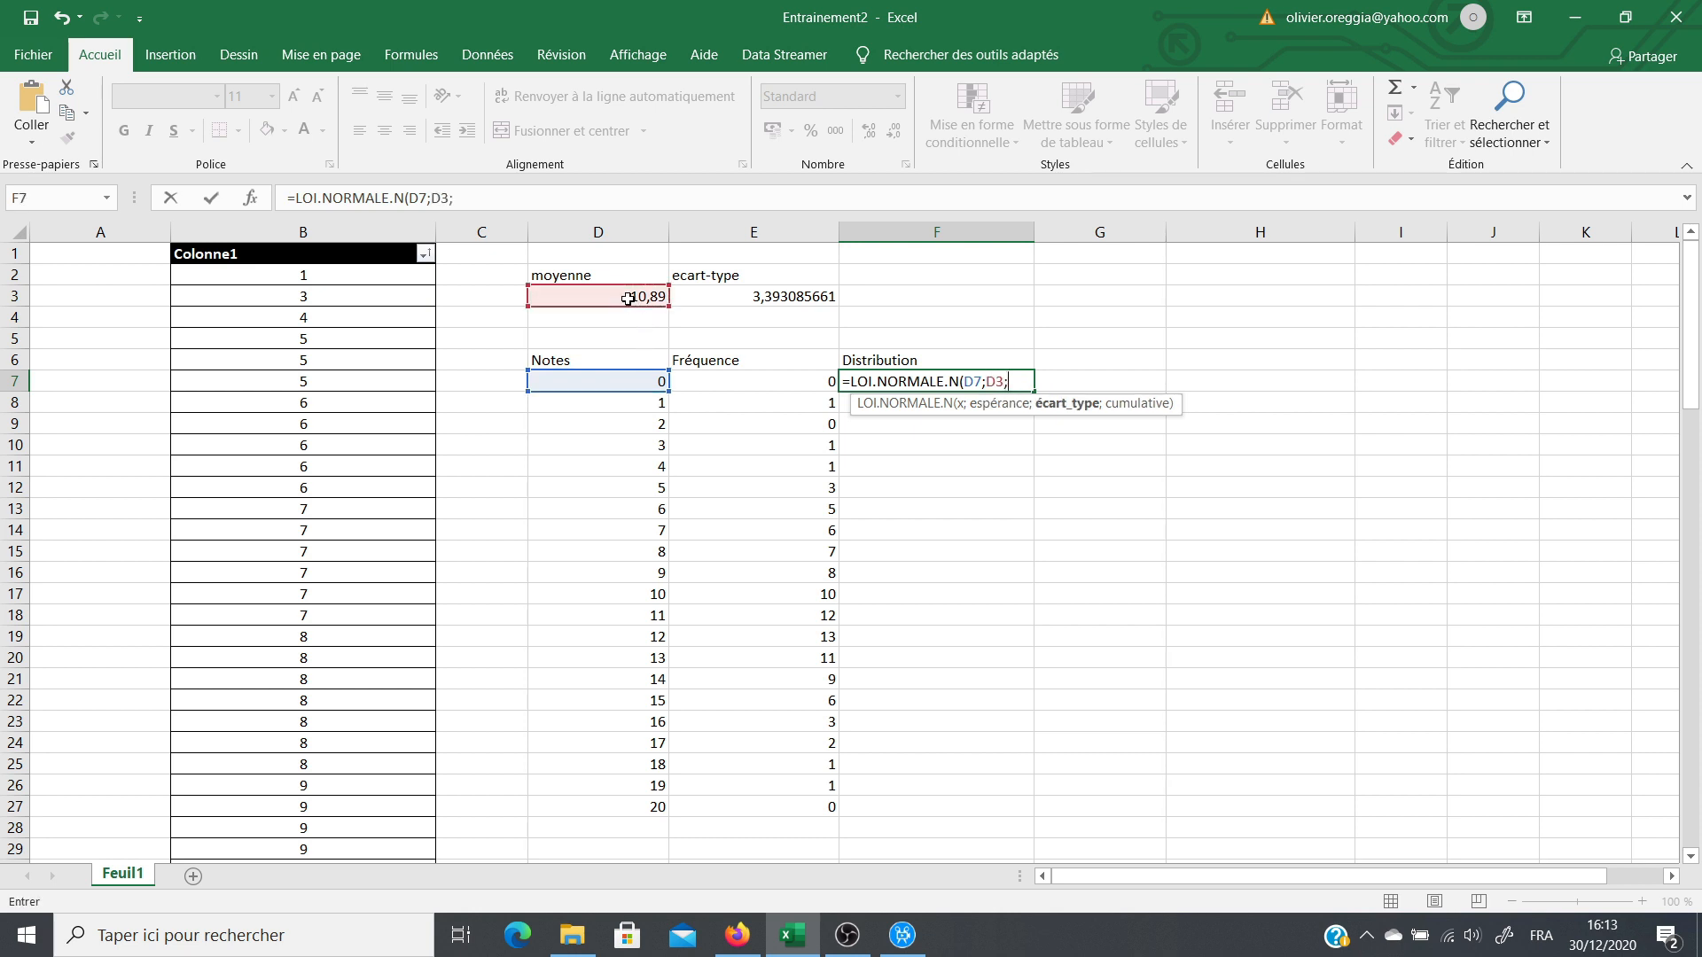
pyautogui.click(798, 299)
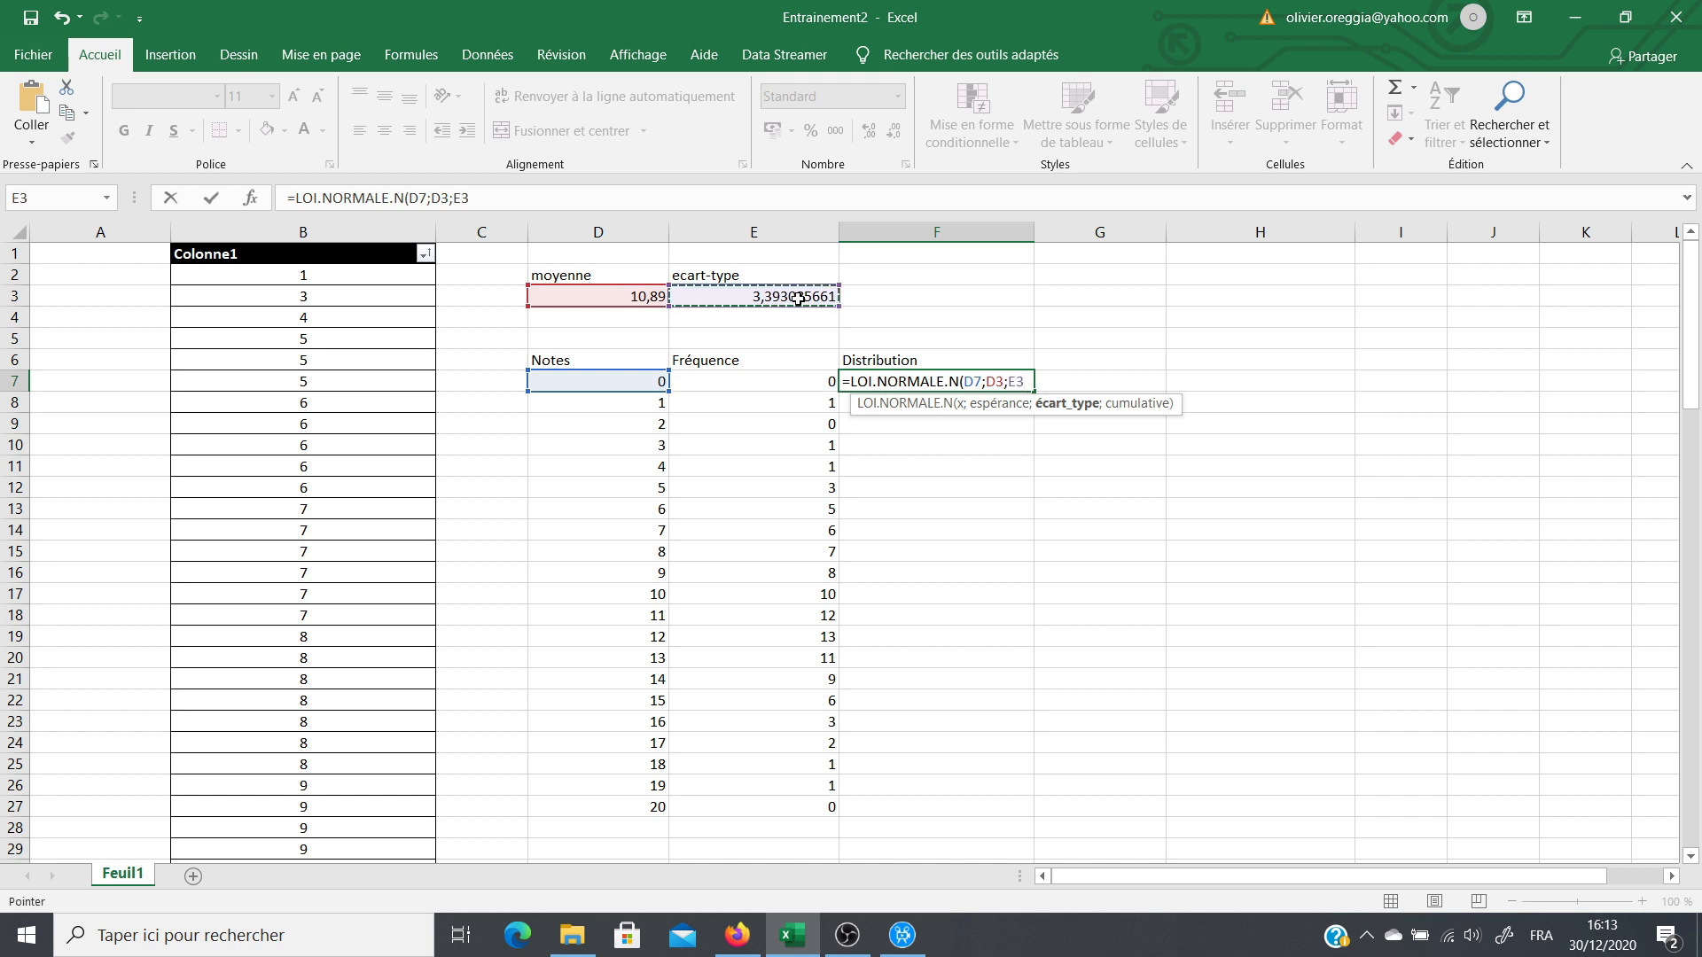
pyautogui.write(';')
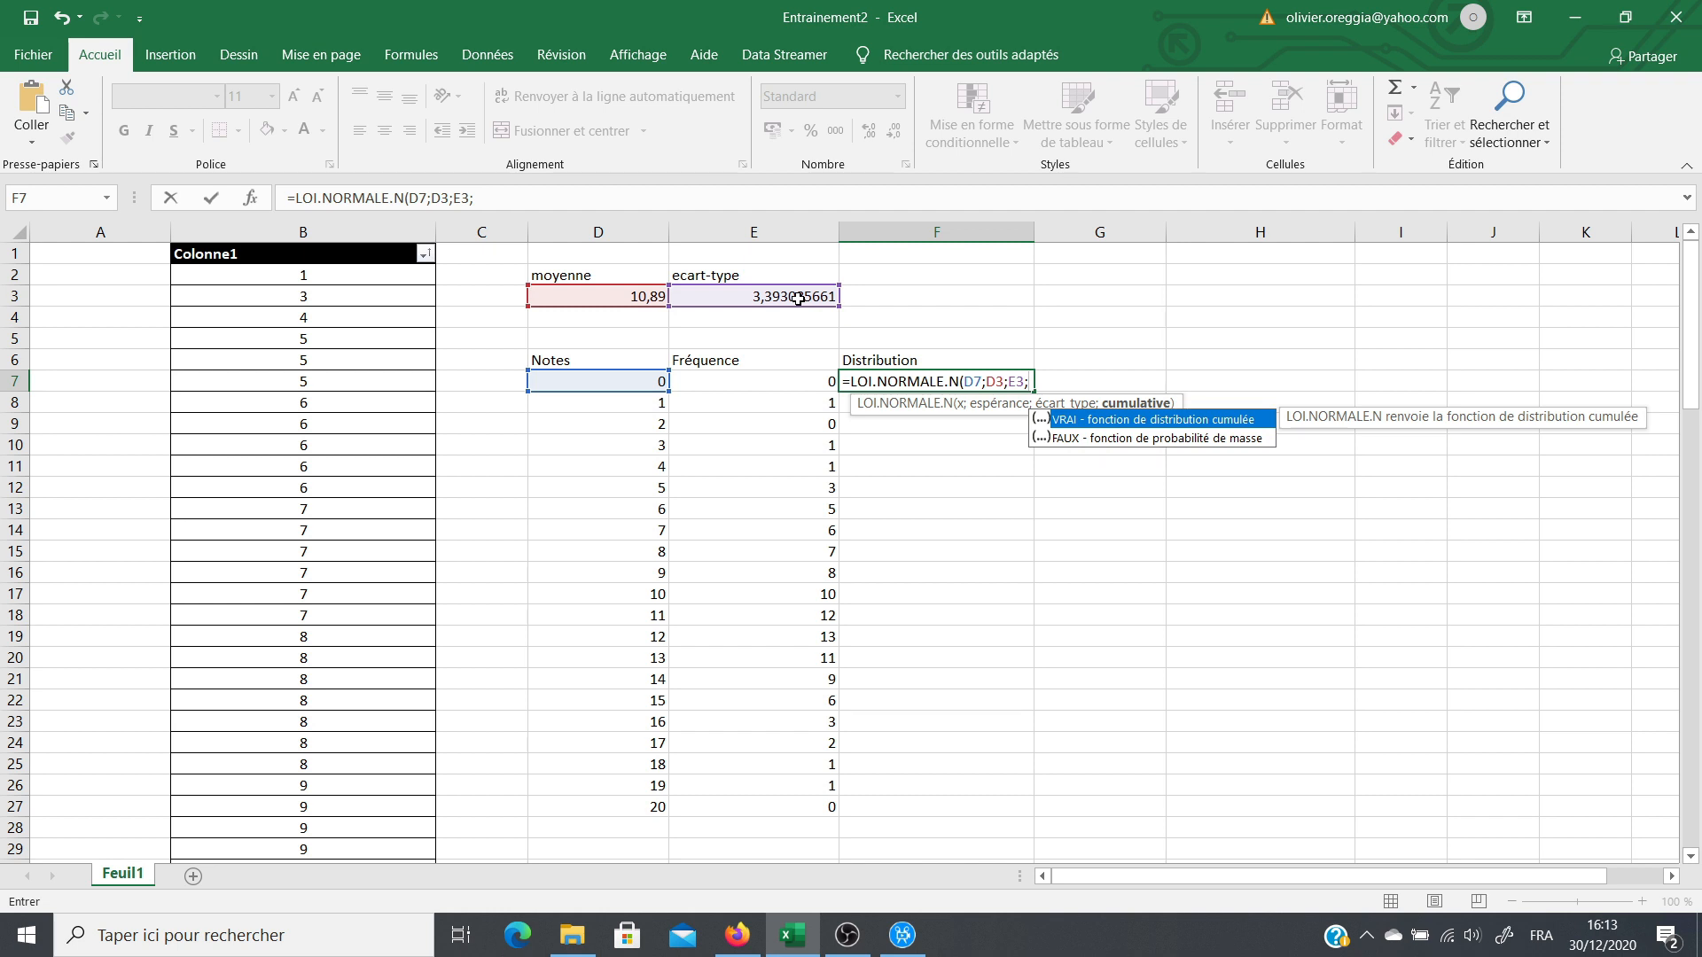
pyautogui.write('FAUX')
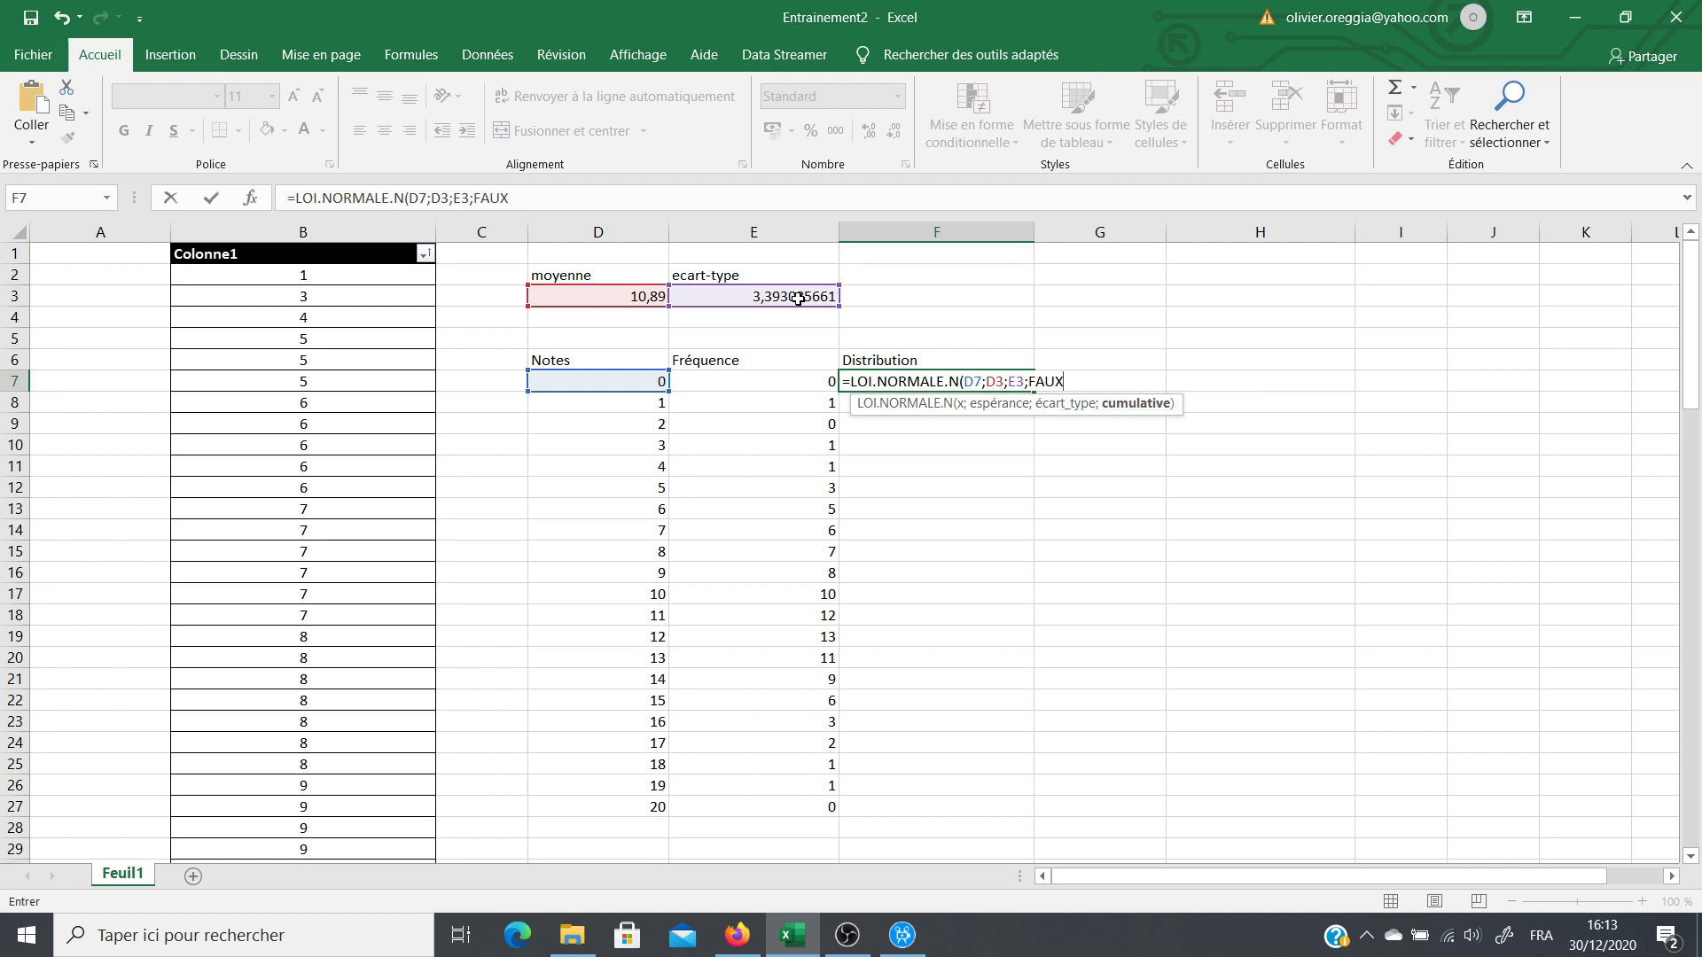
pyautogui.write(')')
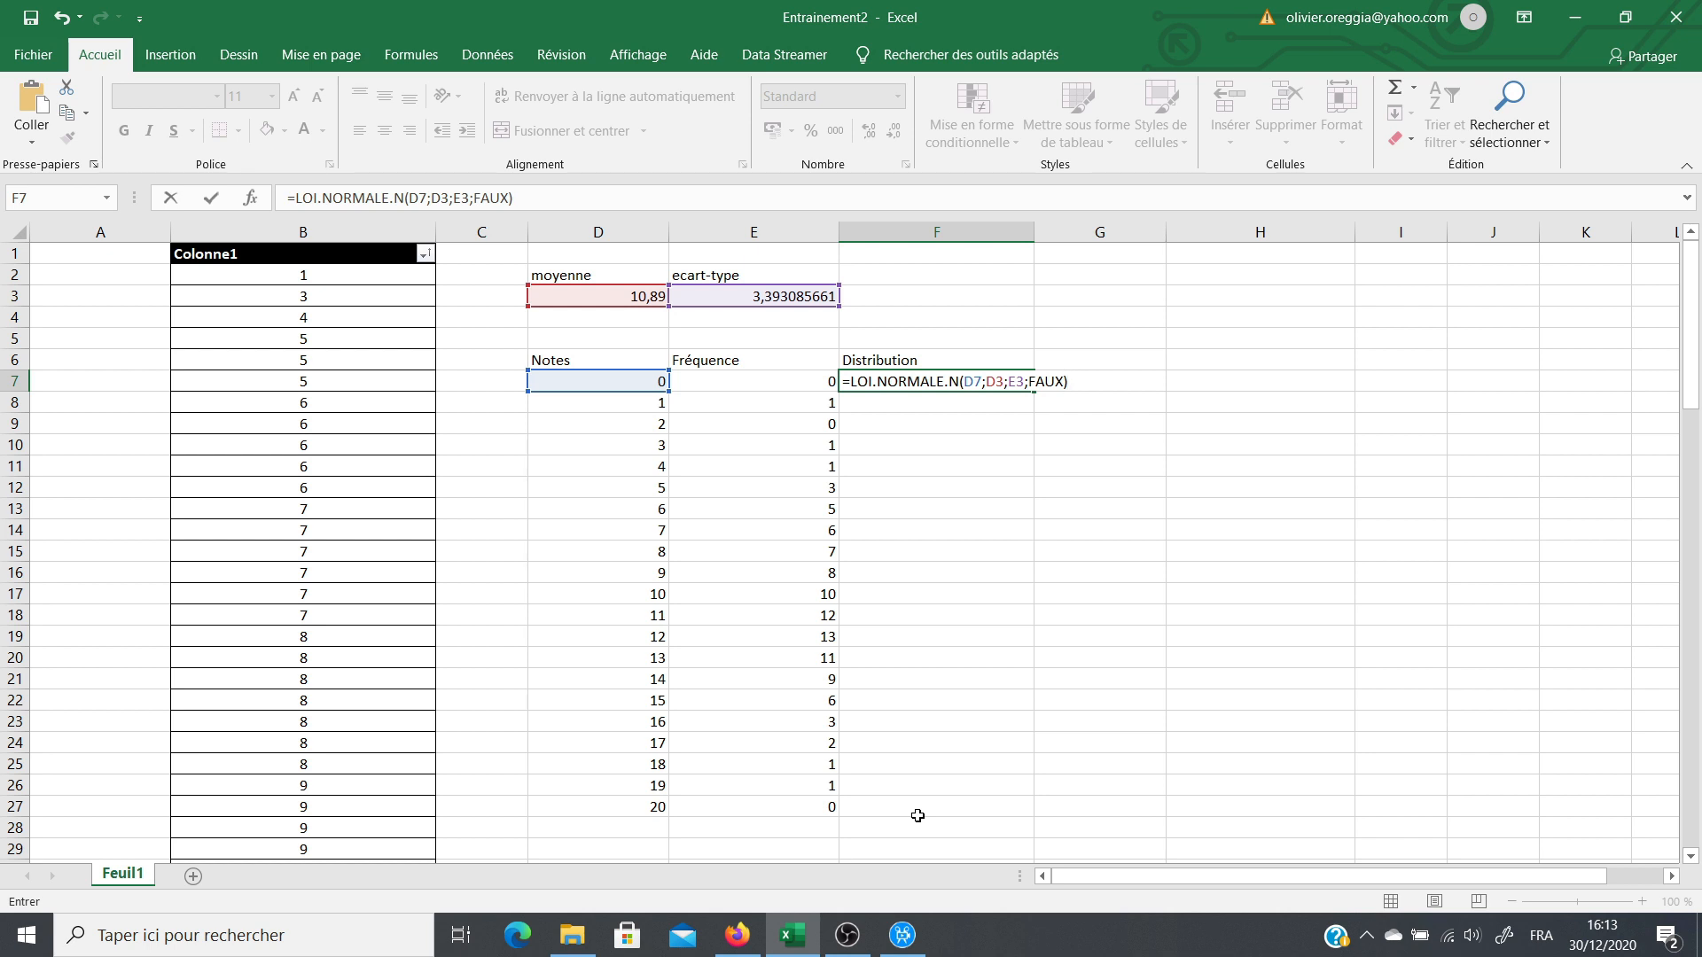
# Step: Make the mean and standard deviation references in the F7 formula absolute, as $D$3 and $E$3, and validate the formula
pyautogui.click(984, 383)
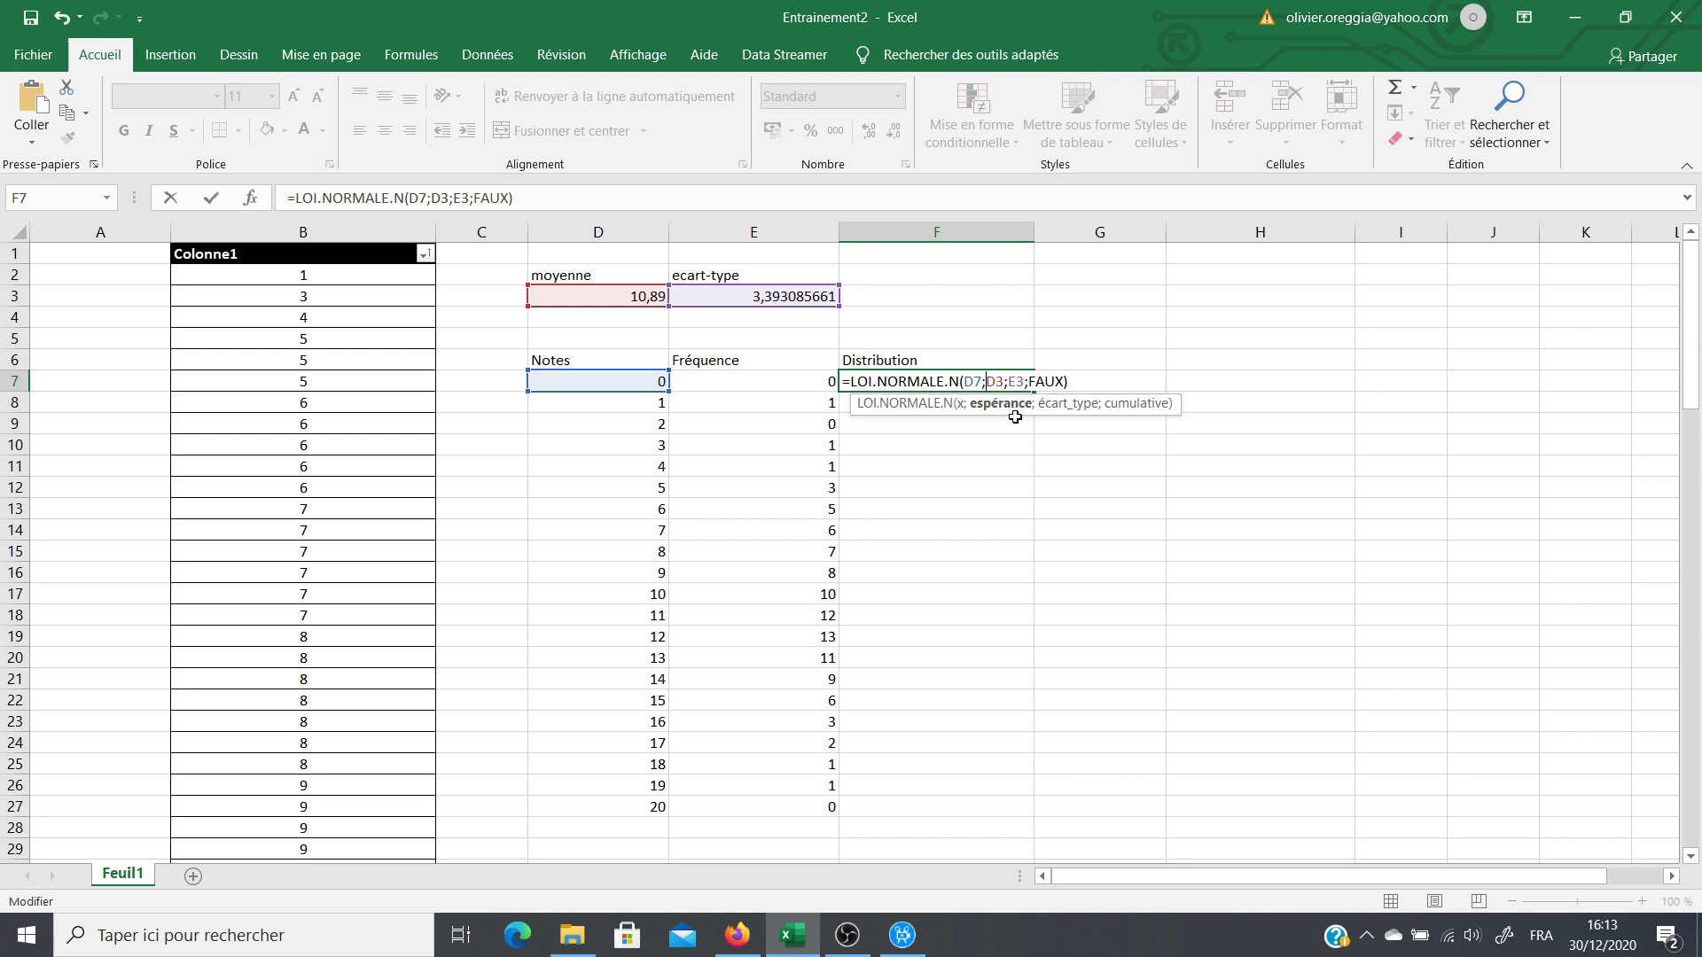
pyautogui.write('$')
pyautogui.press('Right')
pyautogui.write('$')
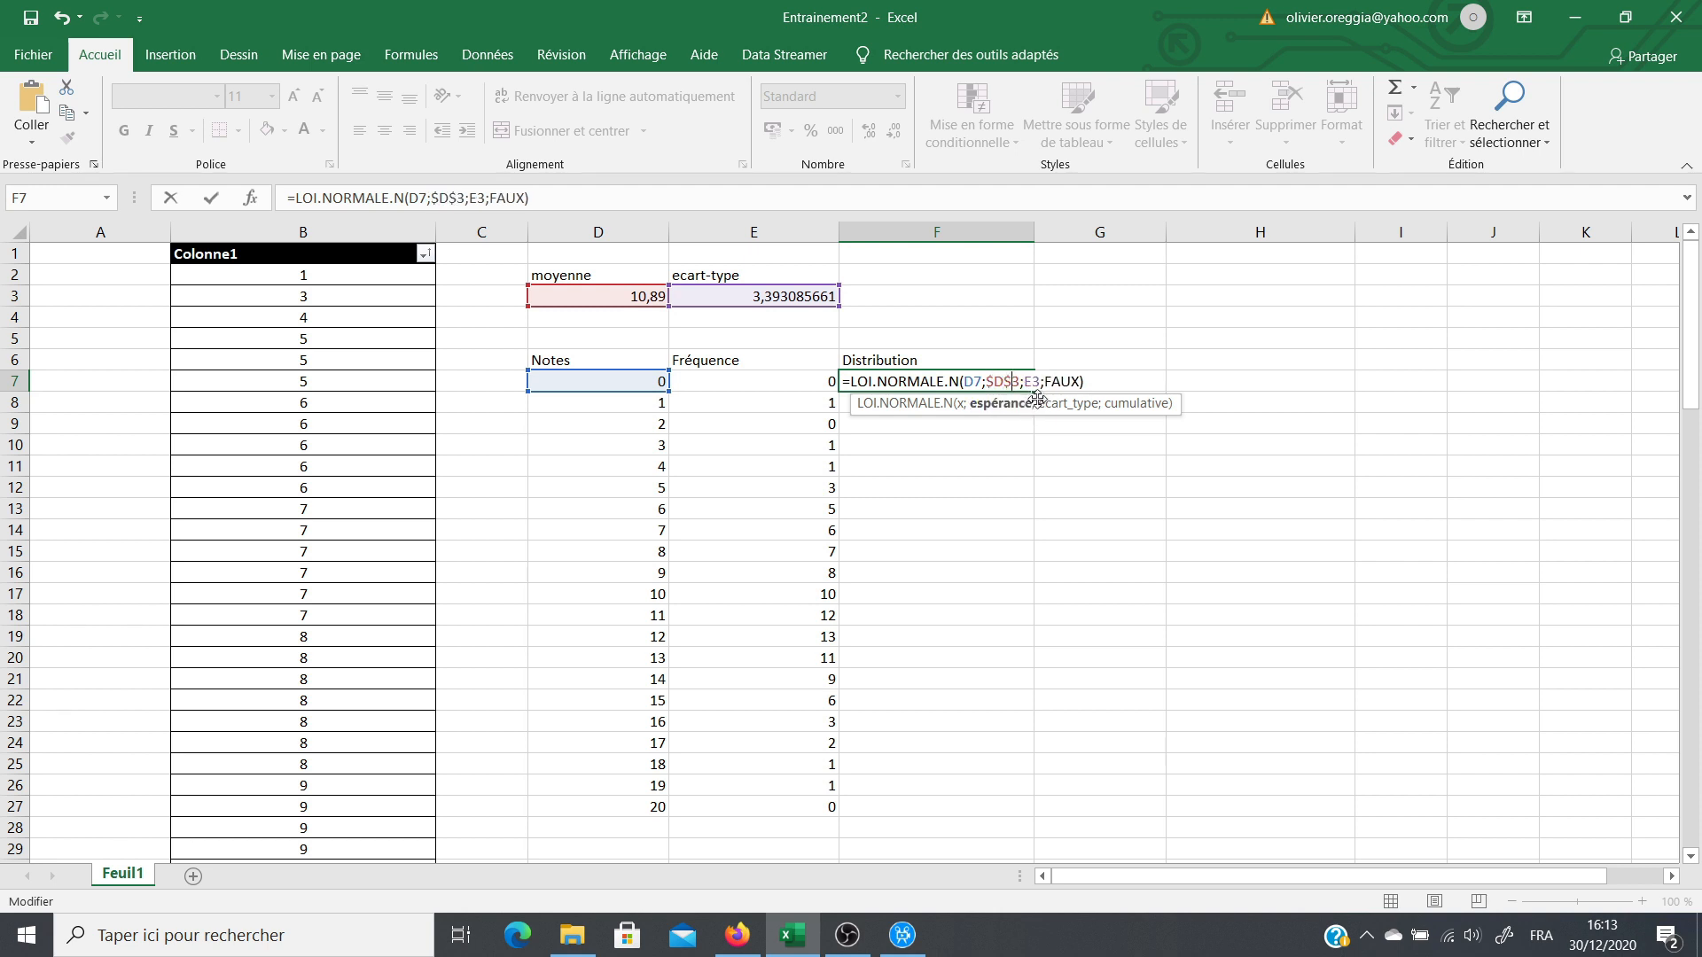
pyautogui.press('Right')
pyautogui.write('$')
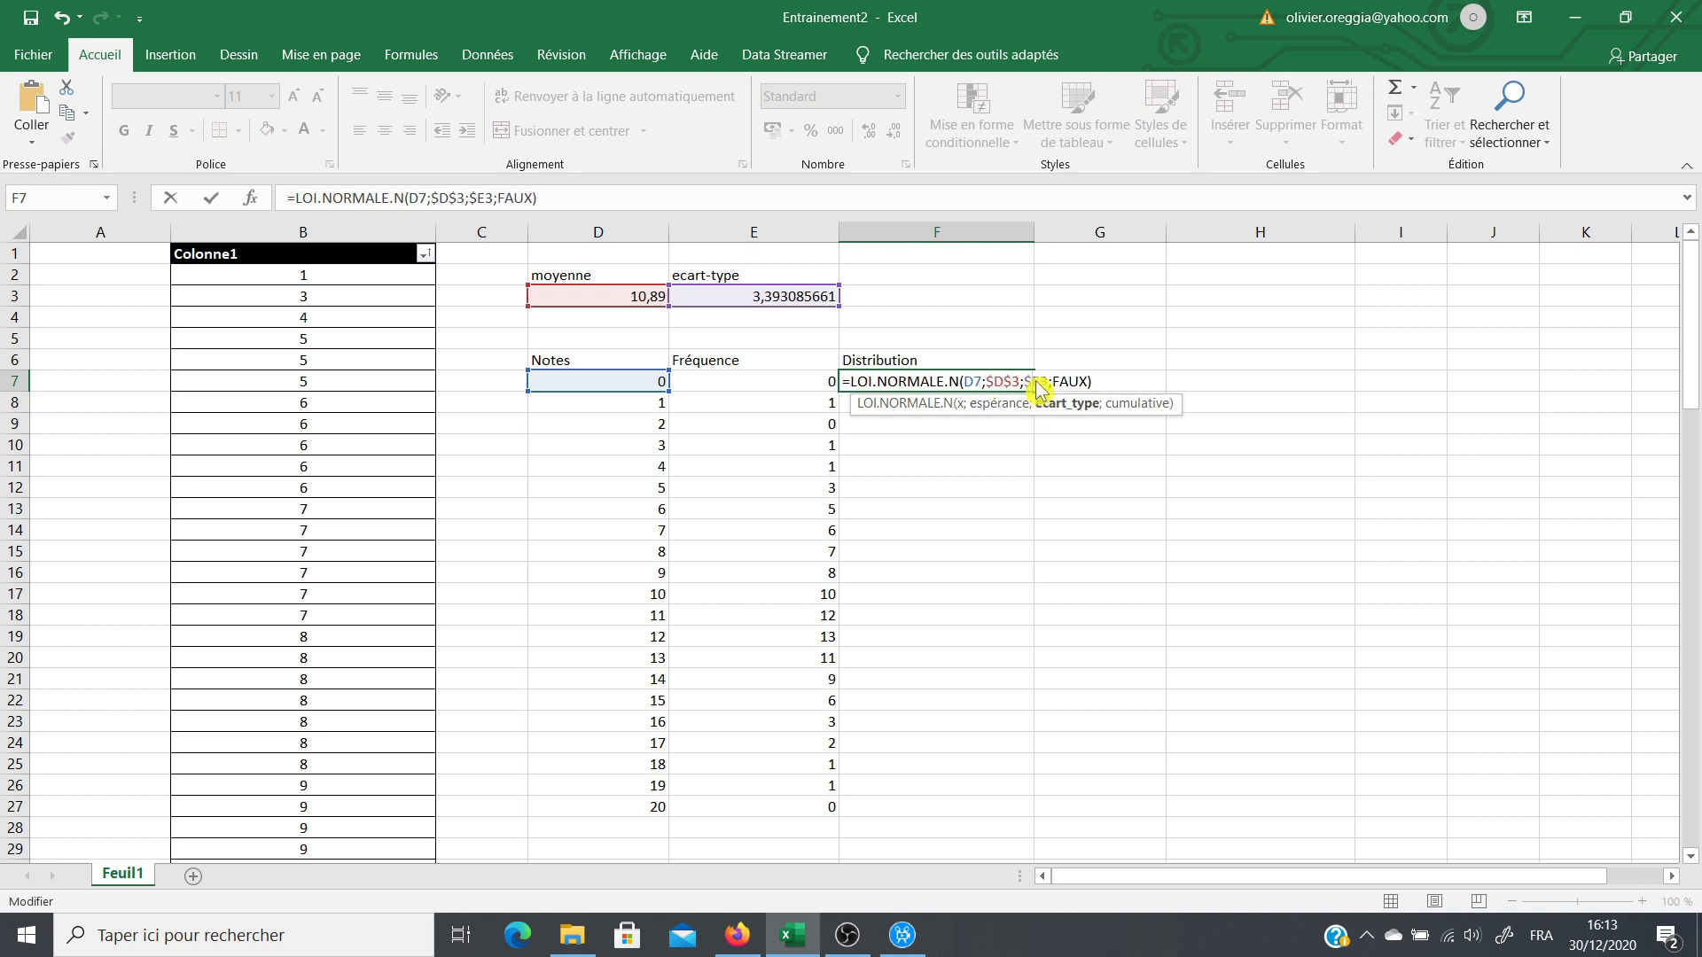
pyautogui.press('Right')
pyautogui.write('$')
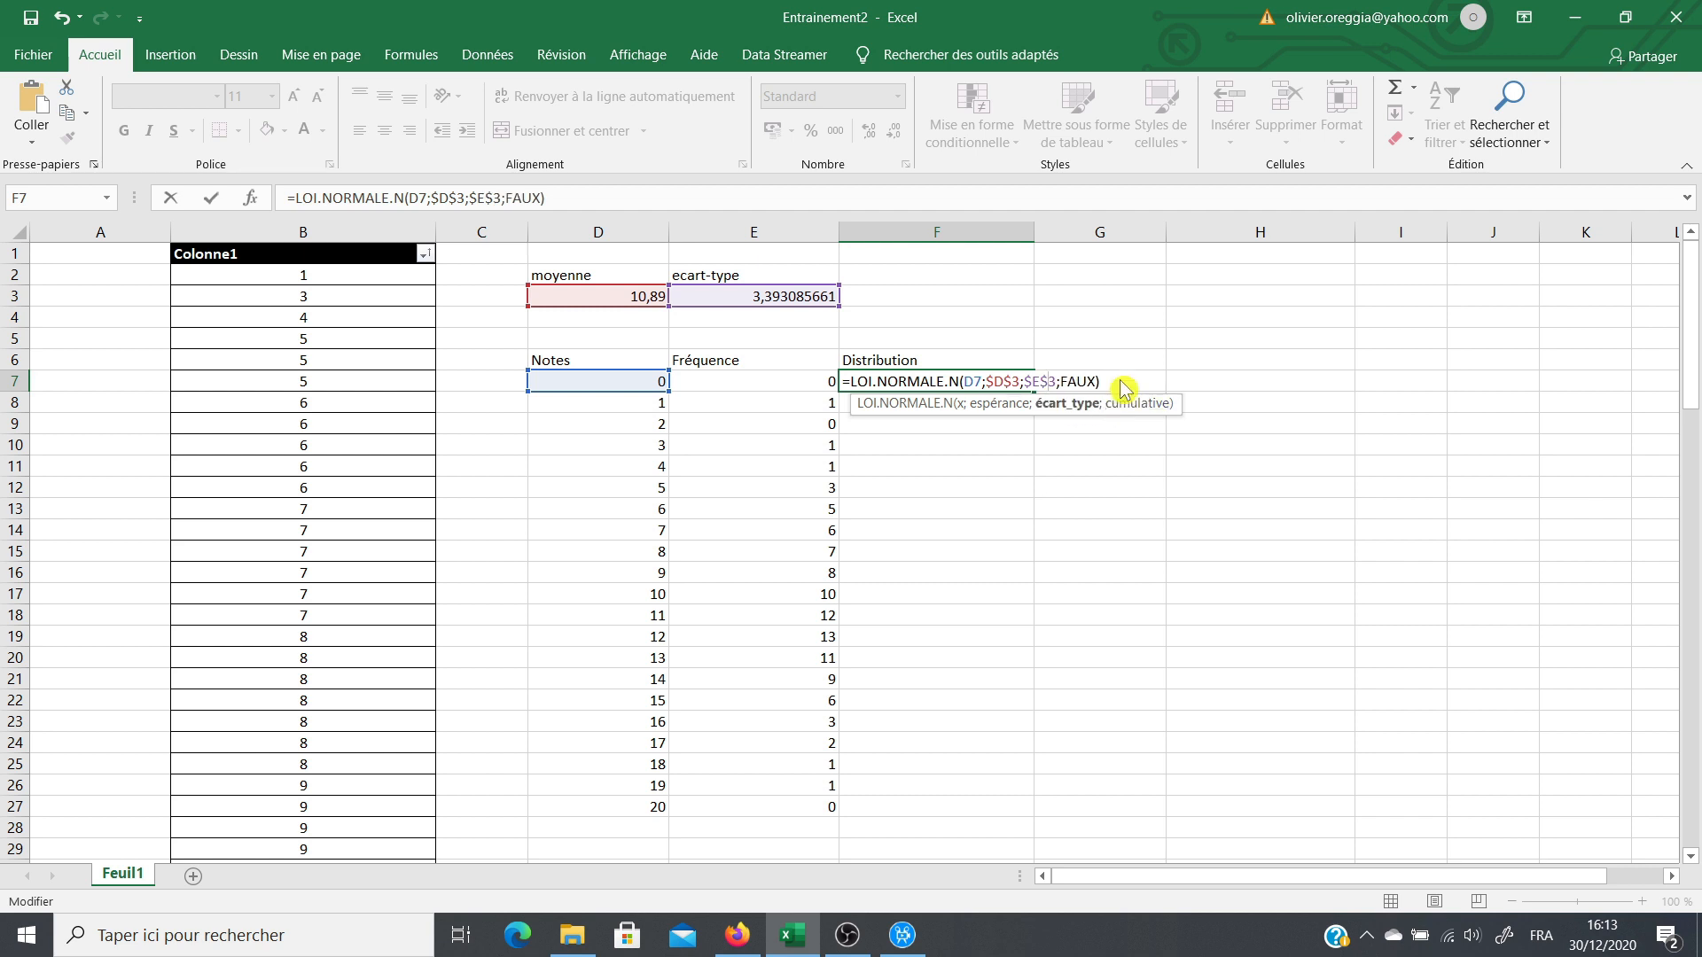
pyautogui.click(1120, 385)
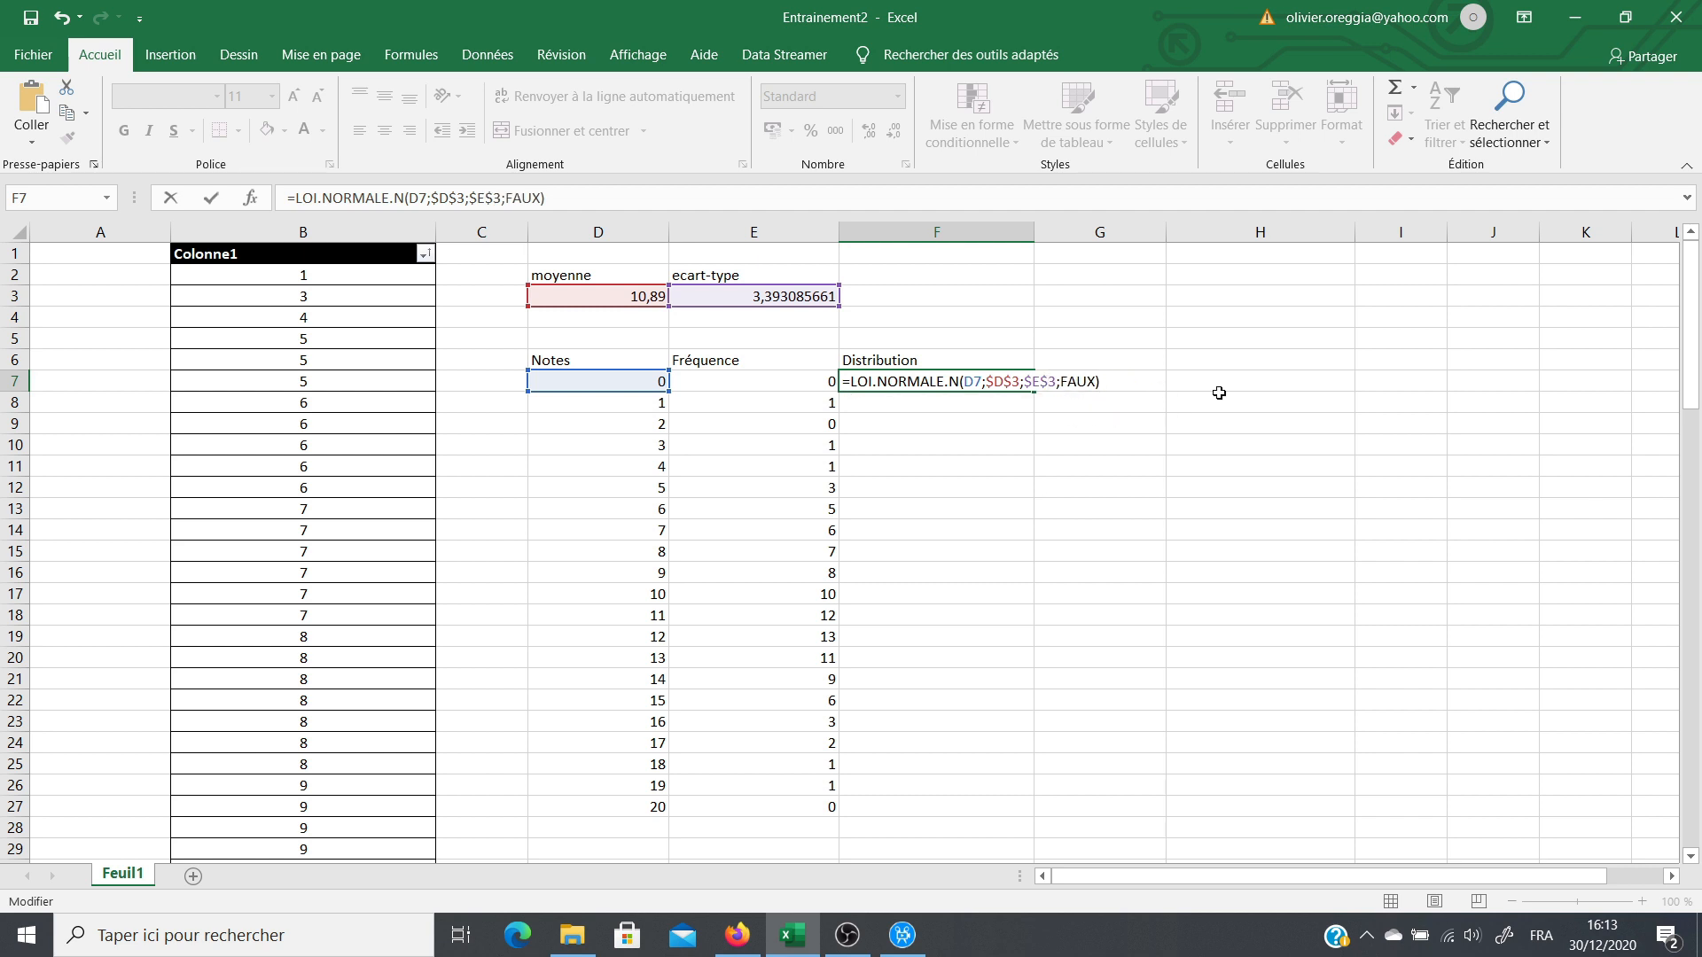
pyautogui.press('Return')
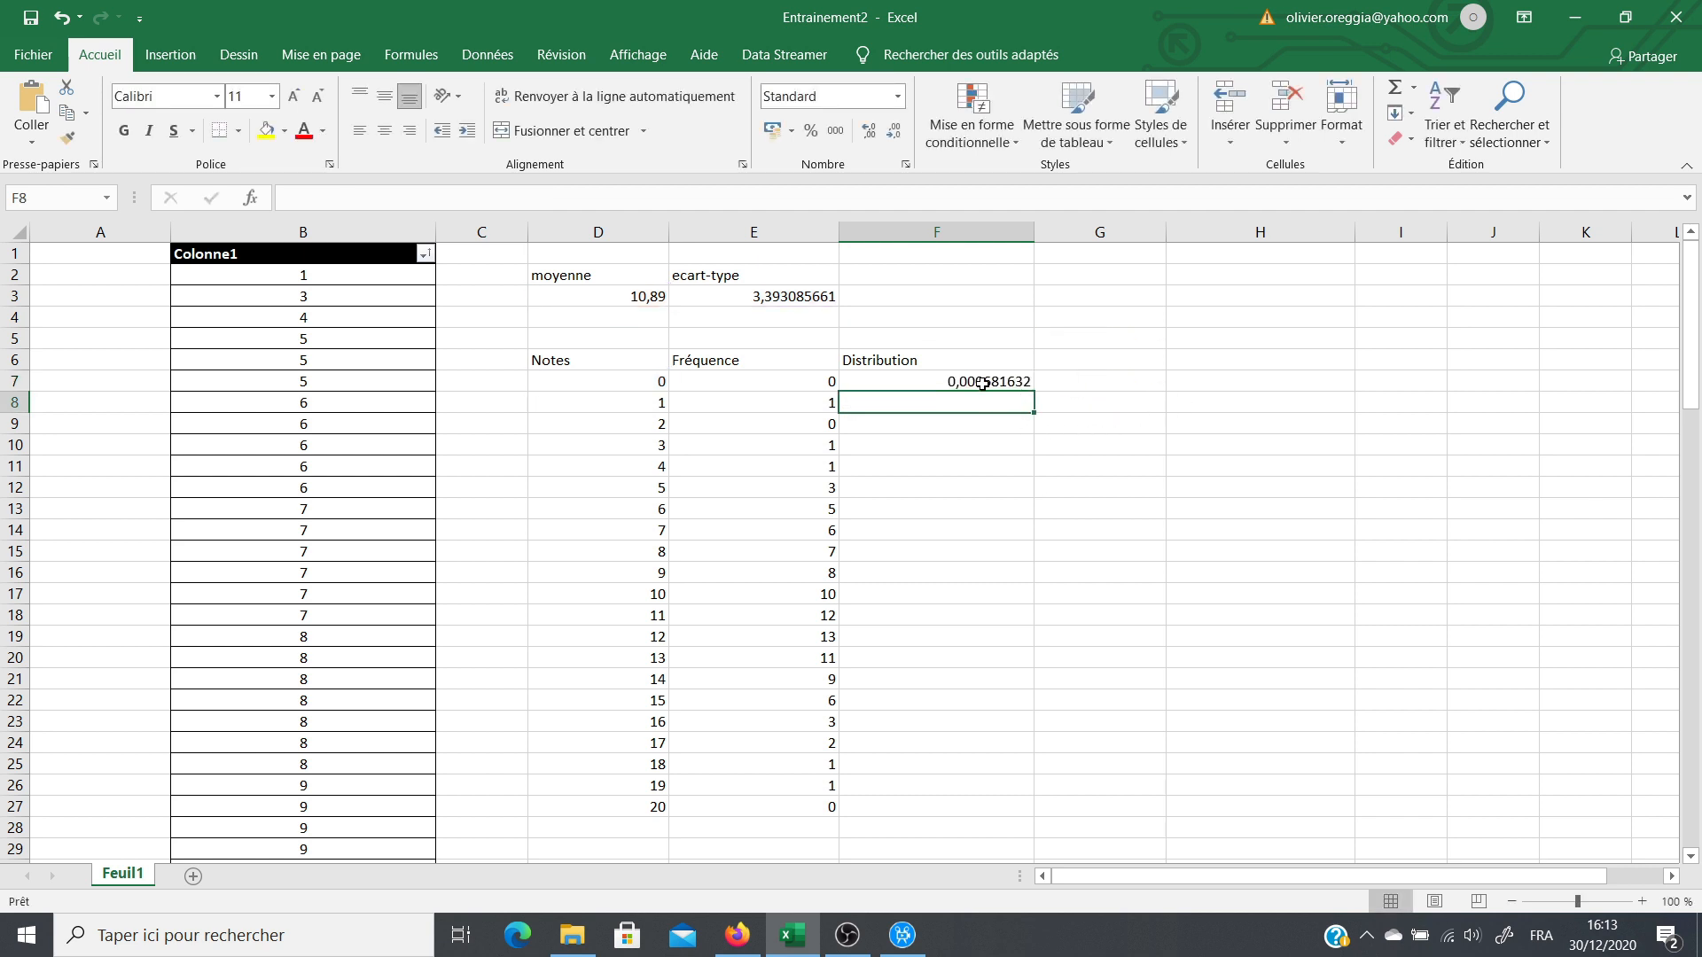
# Step: Fill the F7 distribution formula down to F27 for all grades from 0 to 20
pyautogui.click(982, 384)
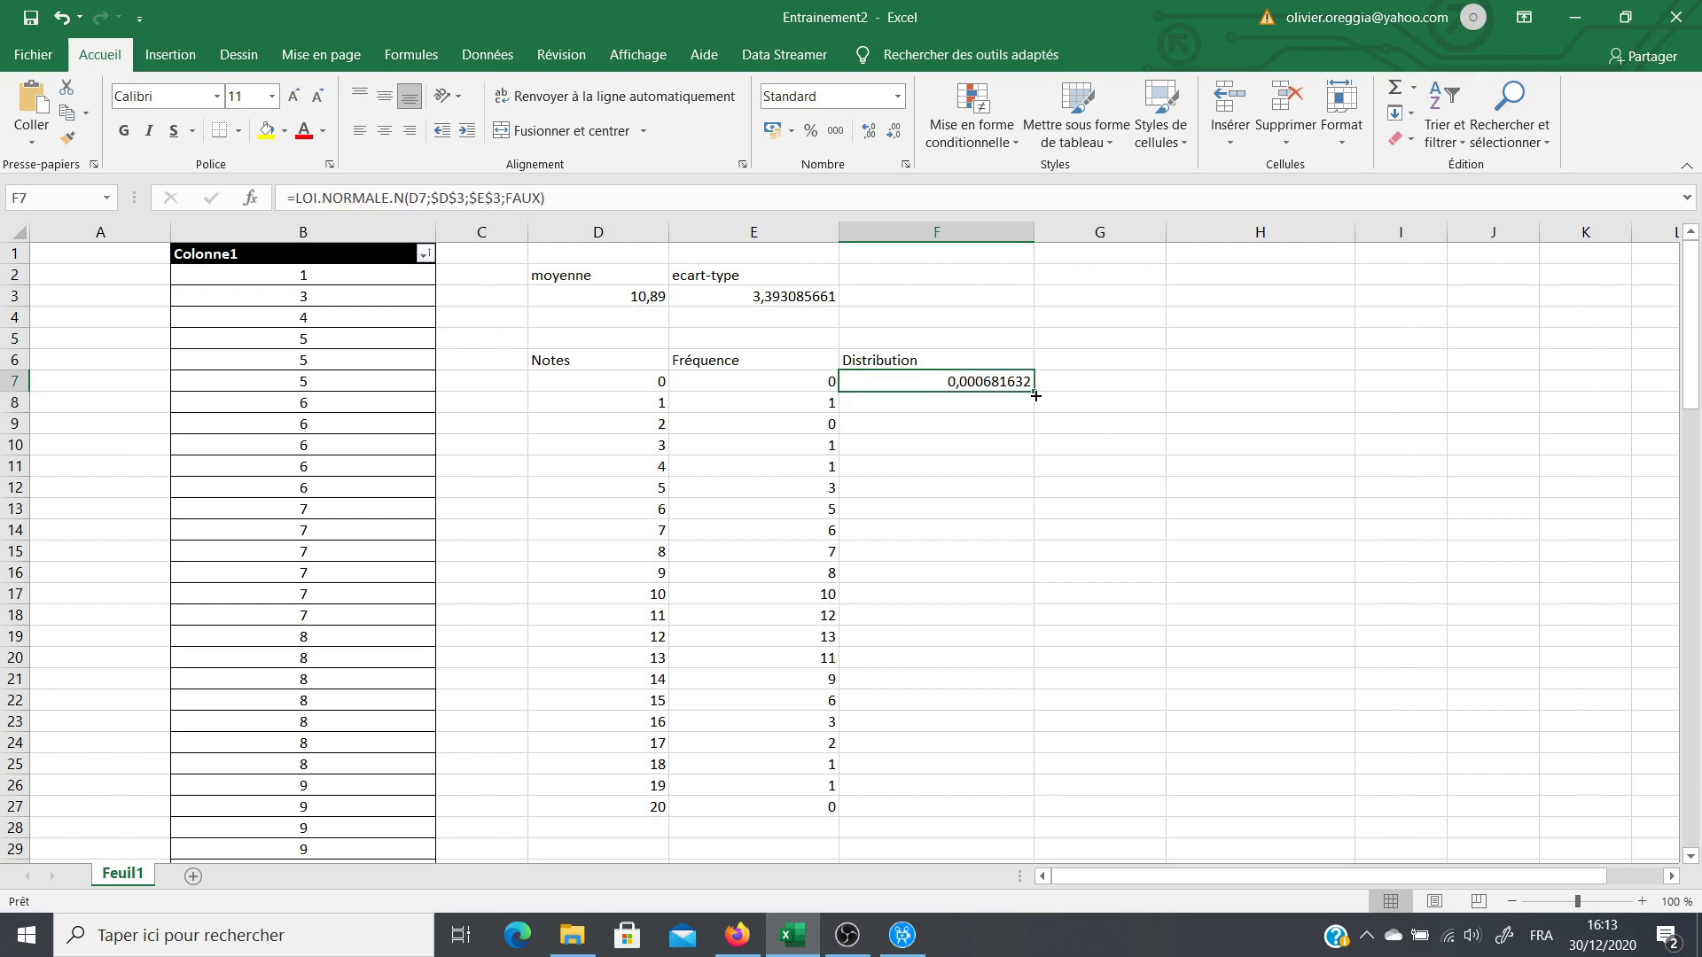
pyautogui.moveTo(1035, 392); pyautogui.dragTo(989, 806)
pyautogui.scroll(-1, 1152, 650)
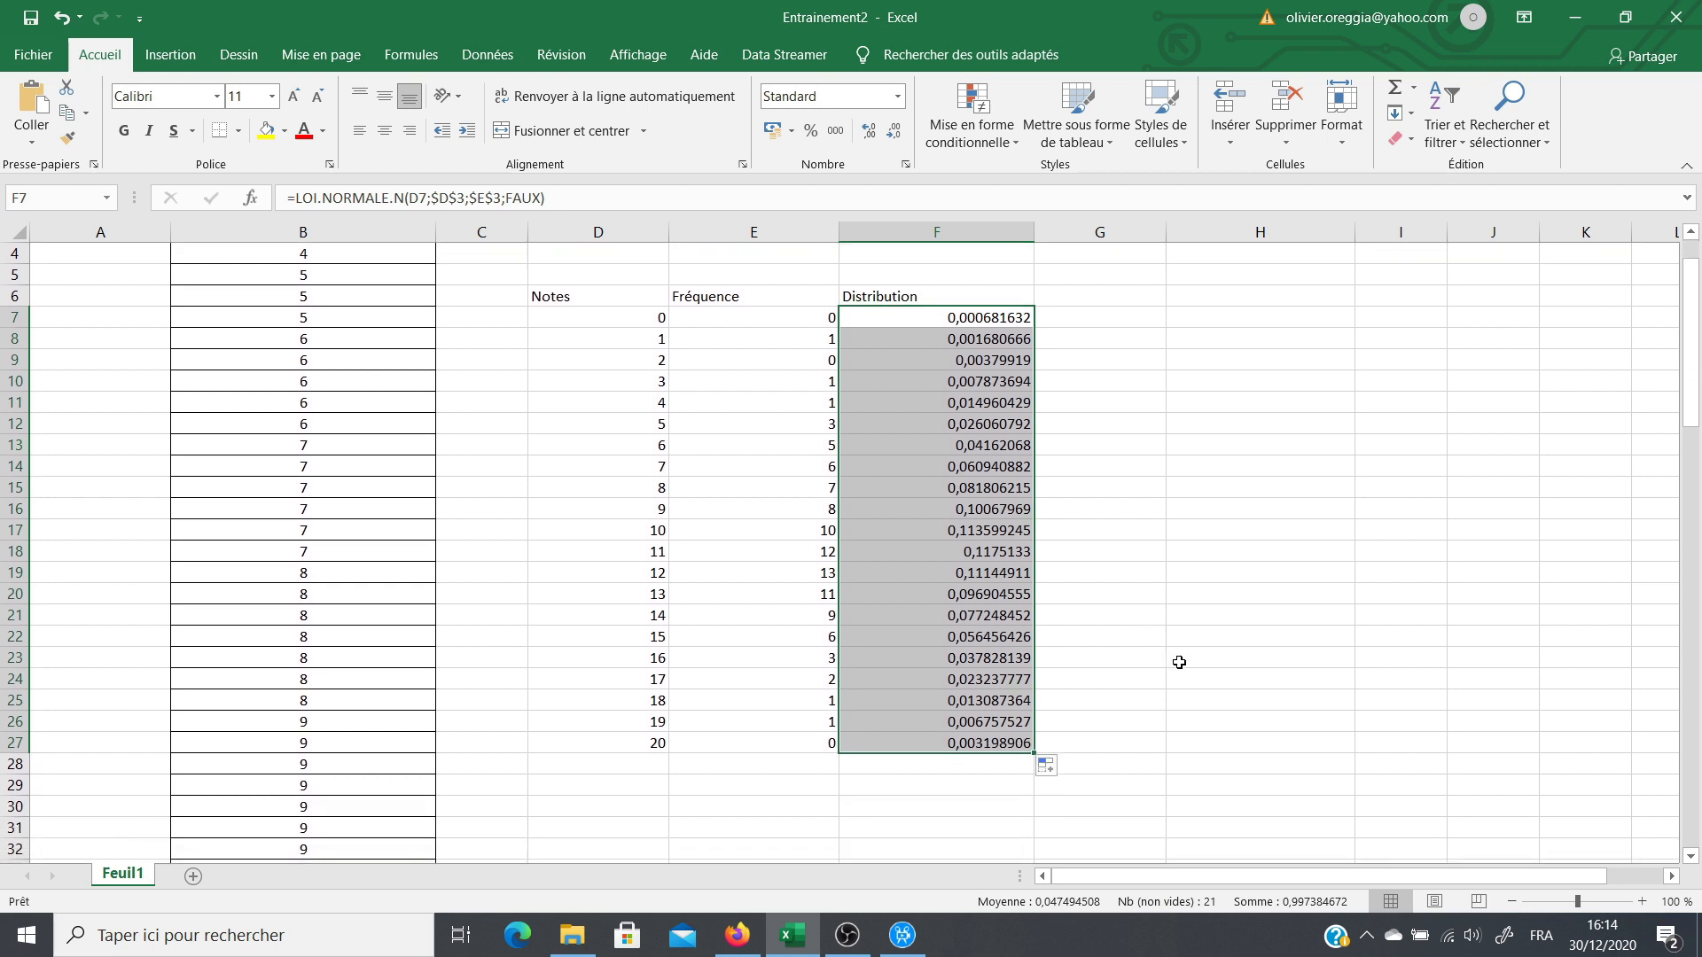
pyautogui.scroll(-1, 1179, 663)
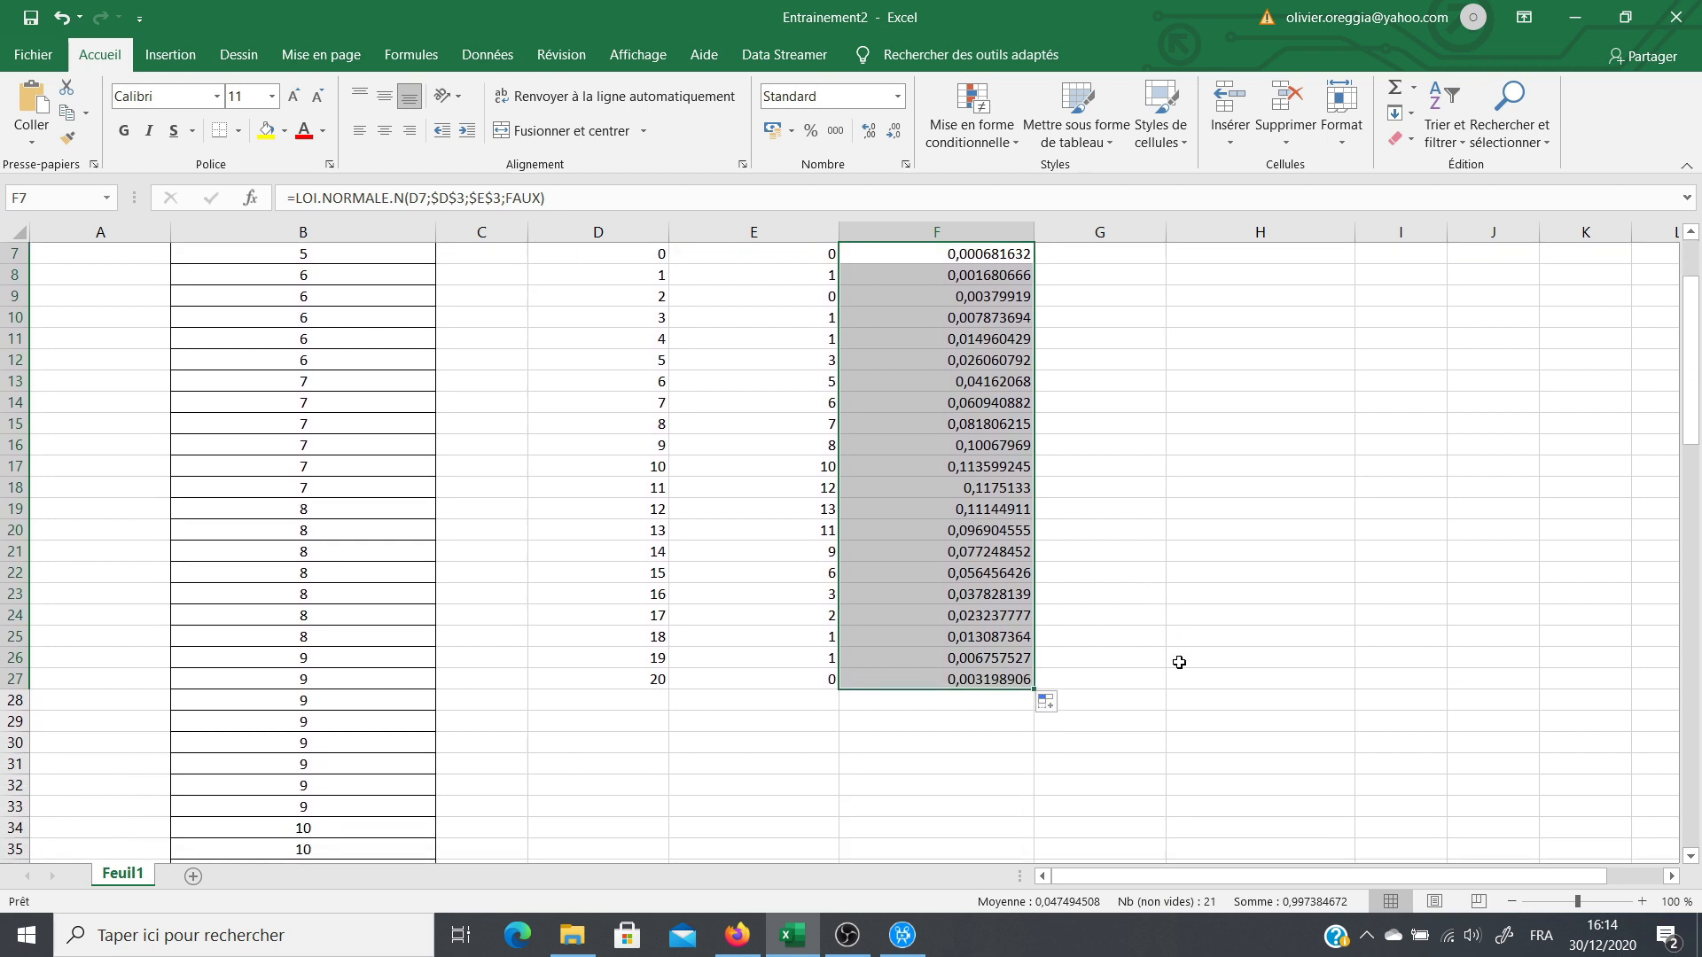
pyautogui.scroll(1, 1179, 663)
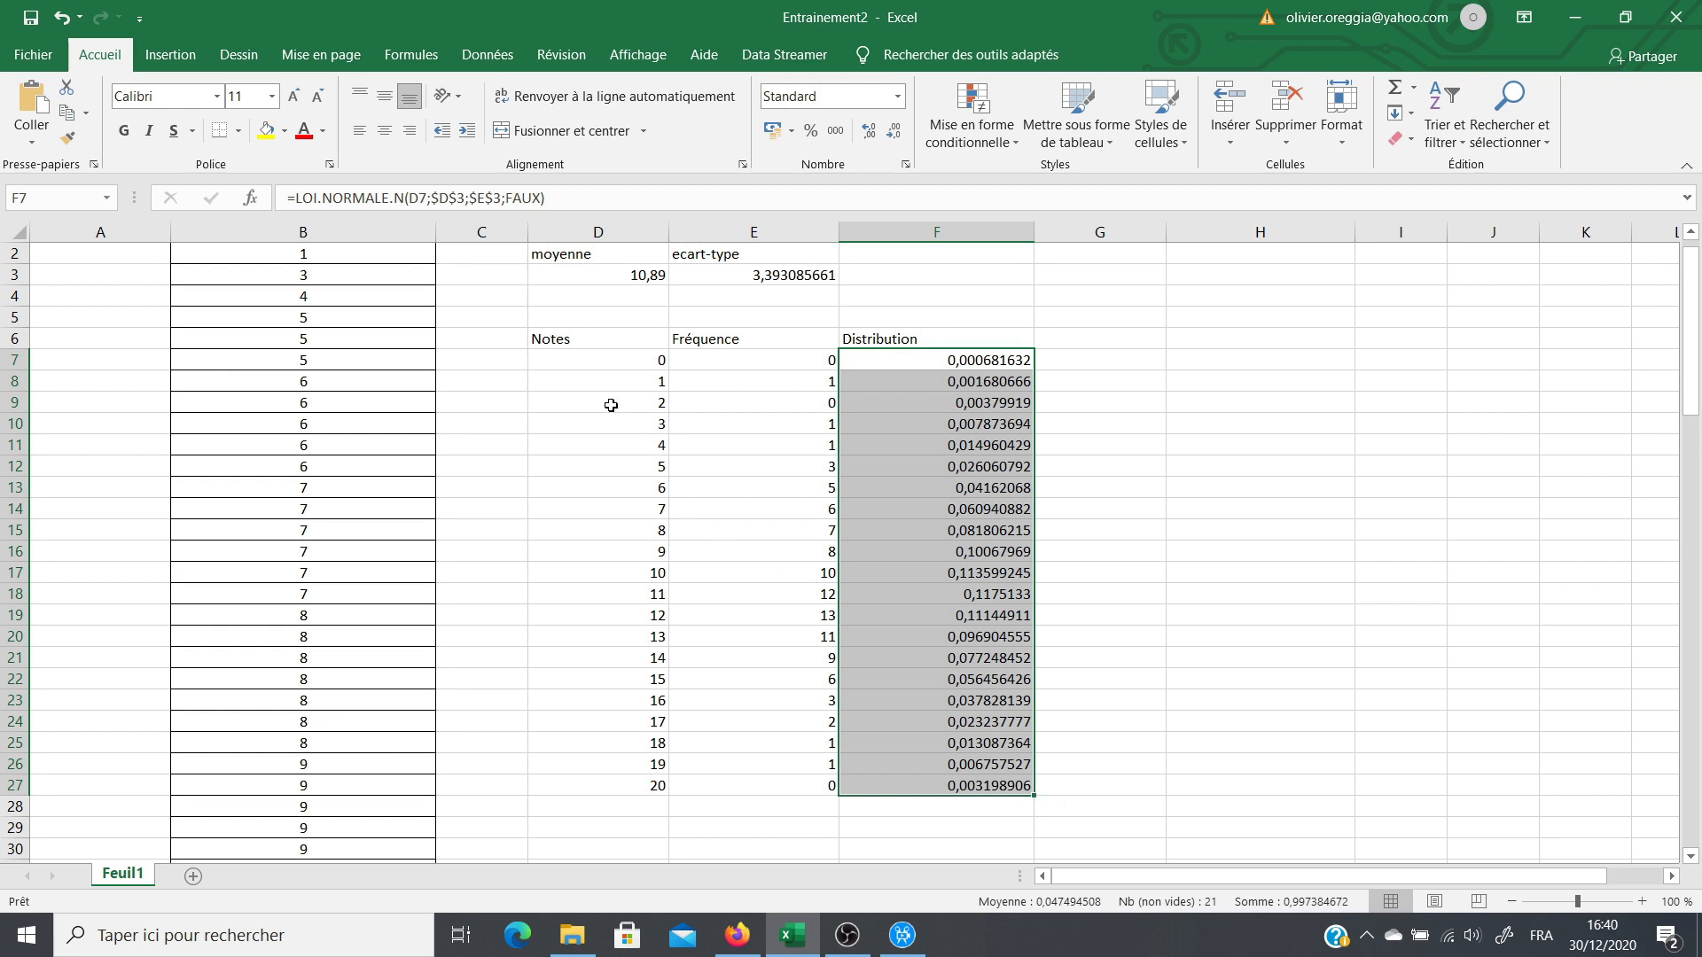
# Step: Insert a 2D clustered column chart from D7:F27, and enlarge and reposition it so the Notes column stays uncovered
pyautogui.moveTo(600, 359); pyautogui.dragTo(891, 785)
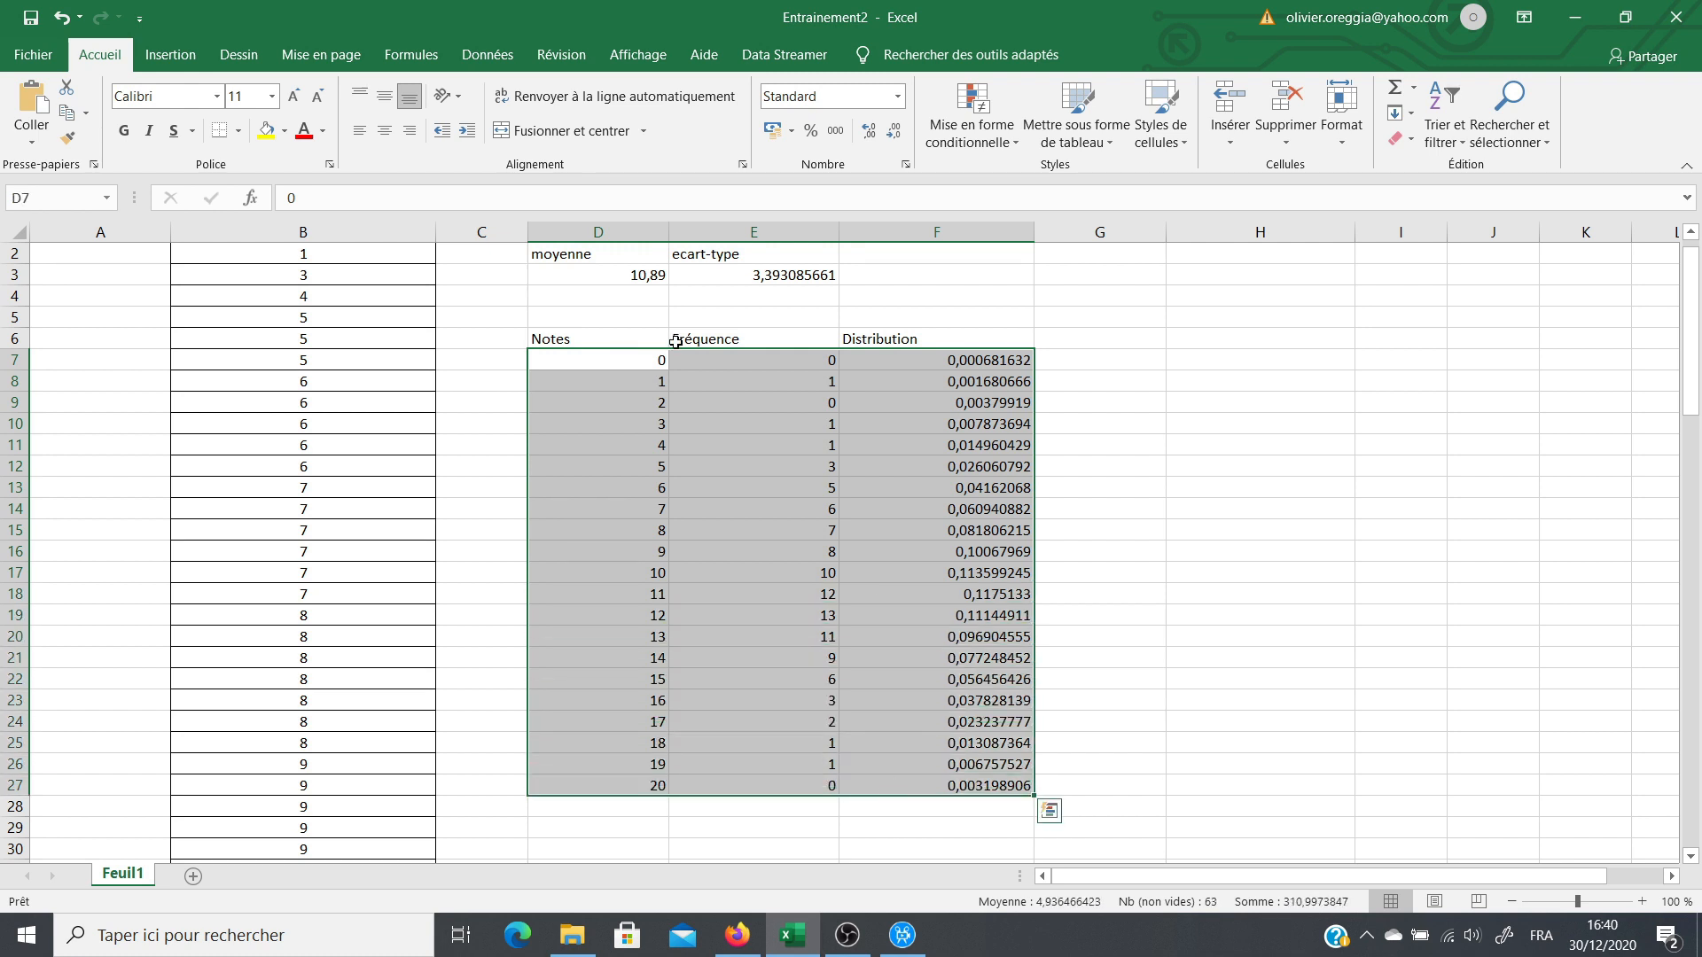
pyautogui.click(164, 58)
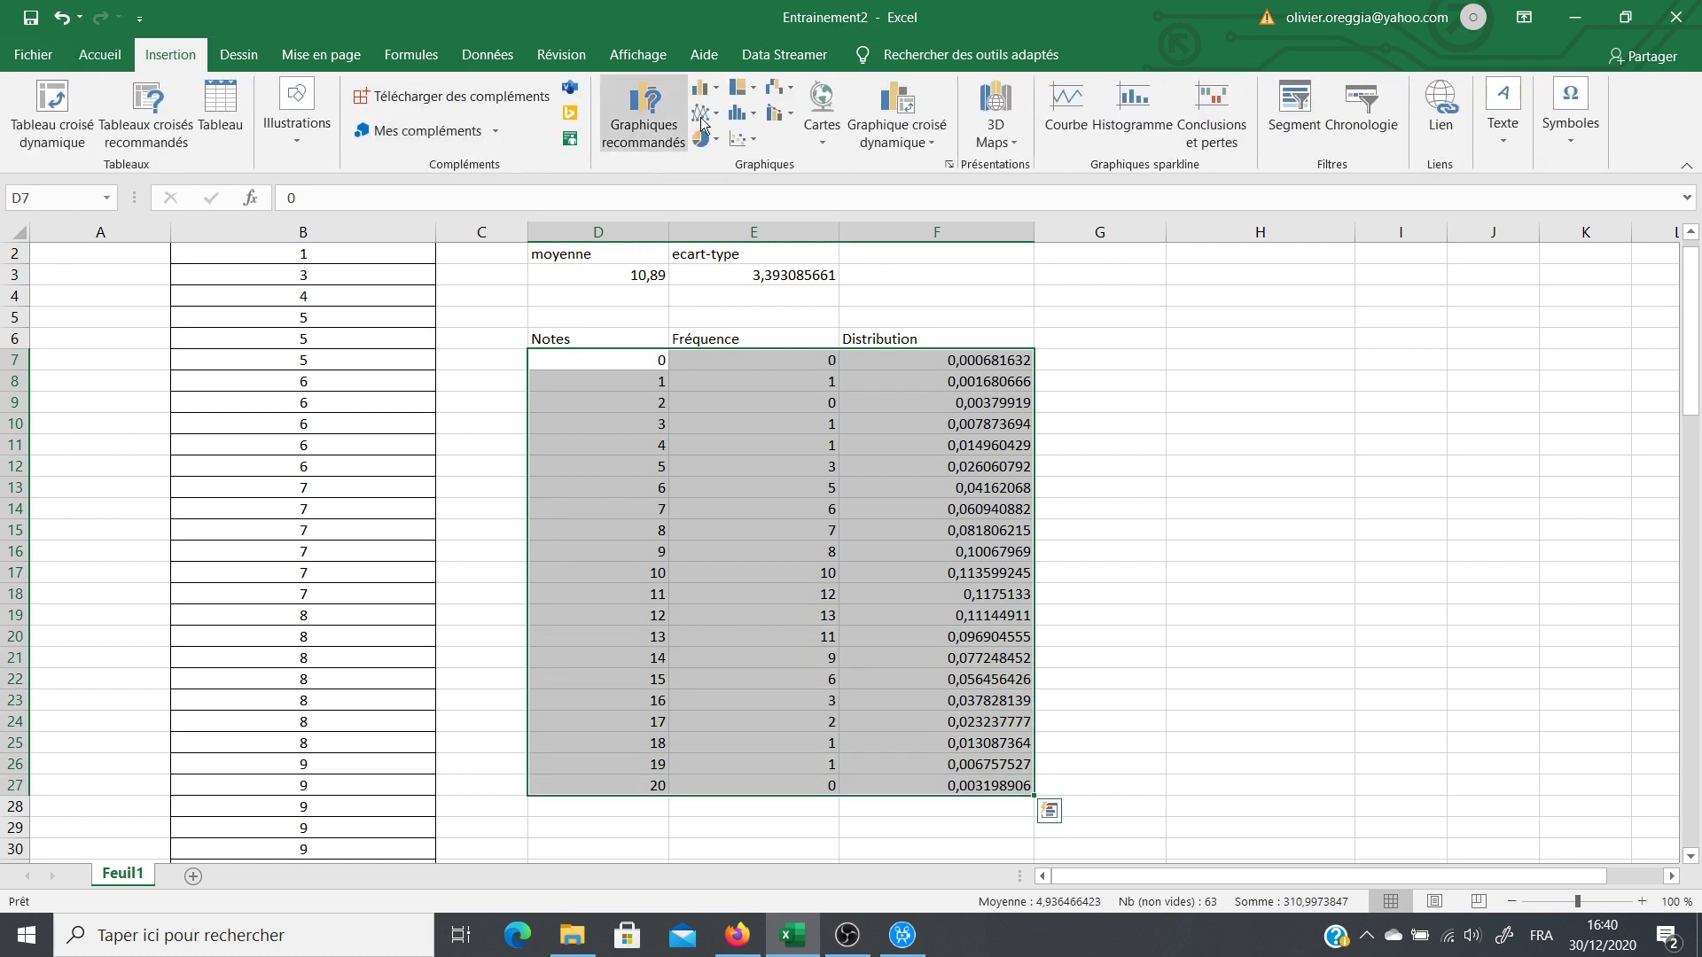
pyautogui.click(713, 89)
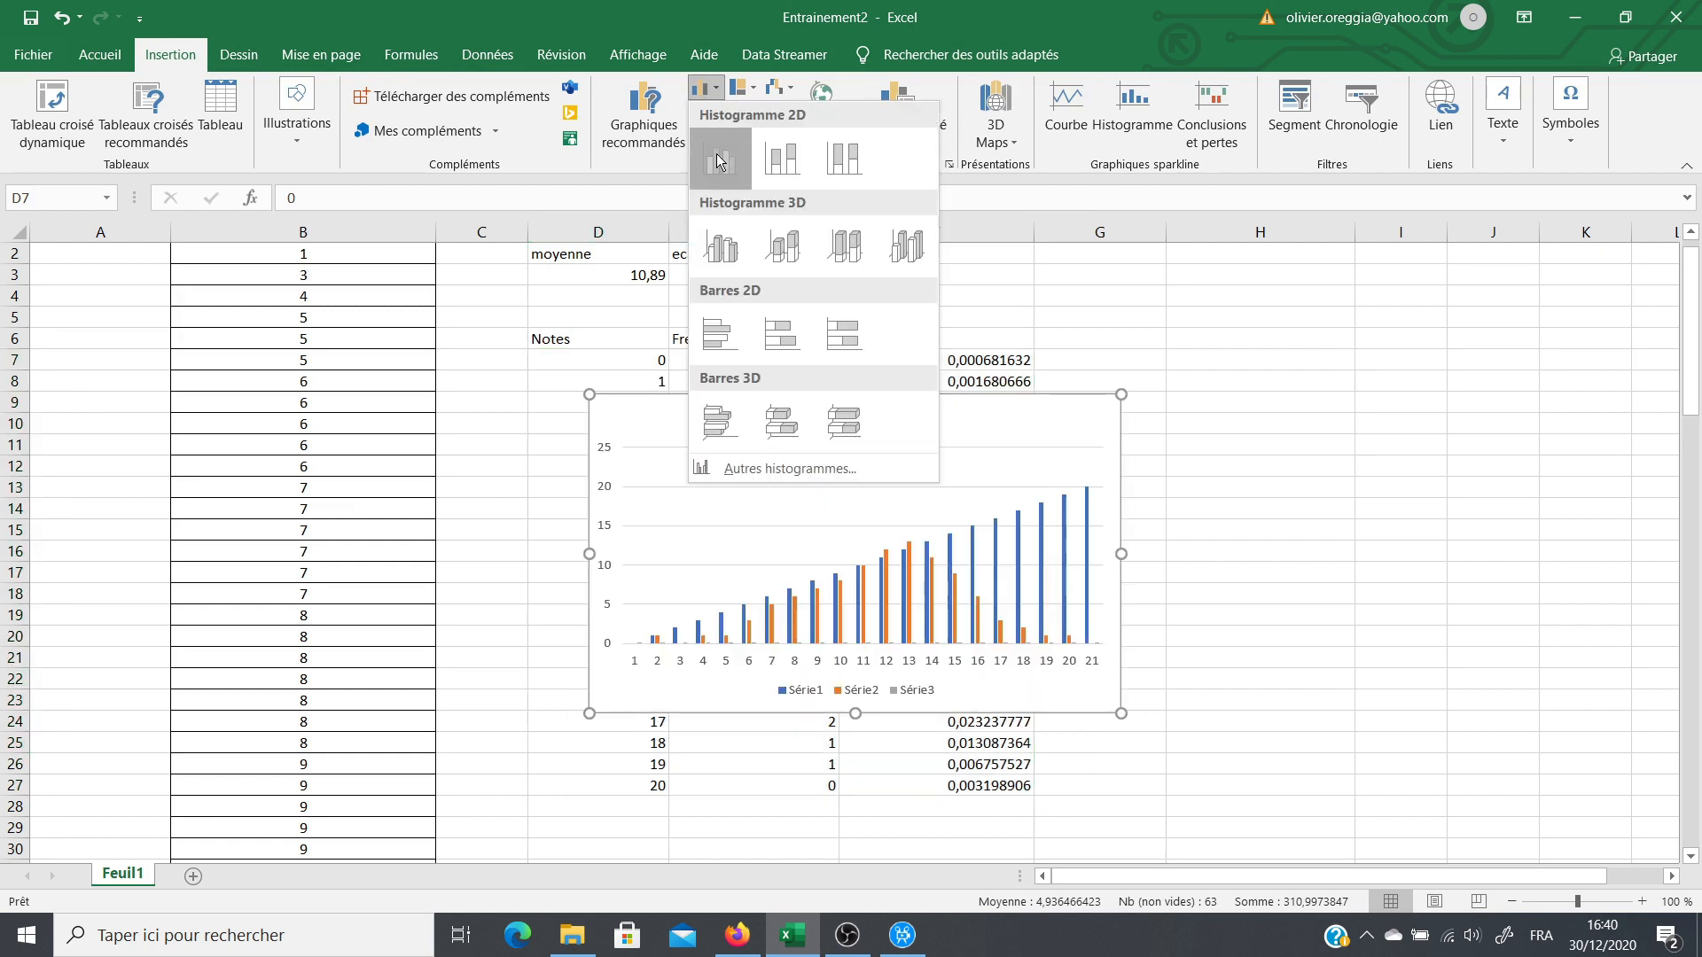
pyautogui.click(719, 158)
pyautogui.moveTo(1121, 395); pyautogui.dragTo(1512, 250)
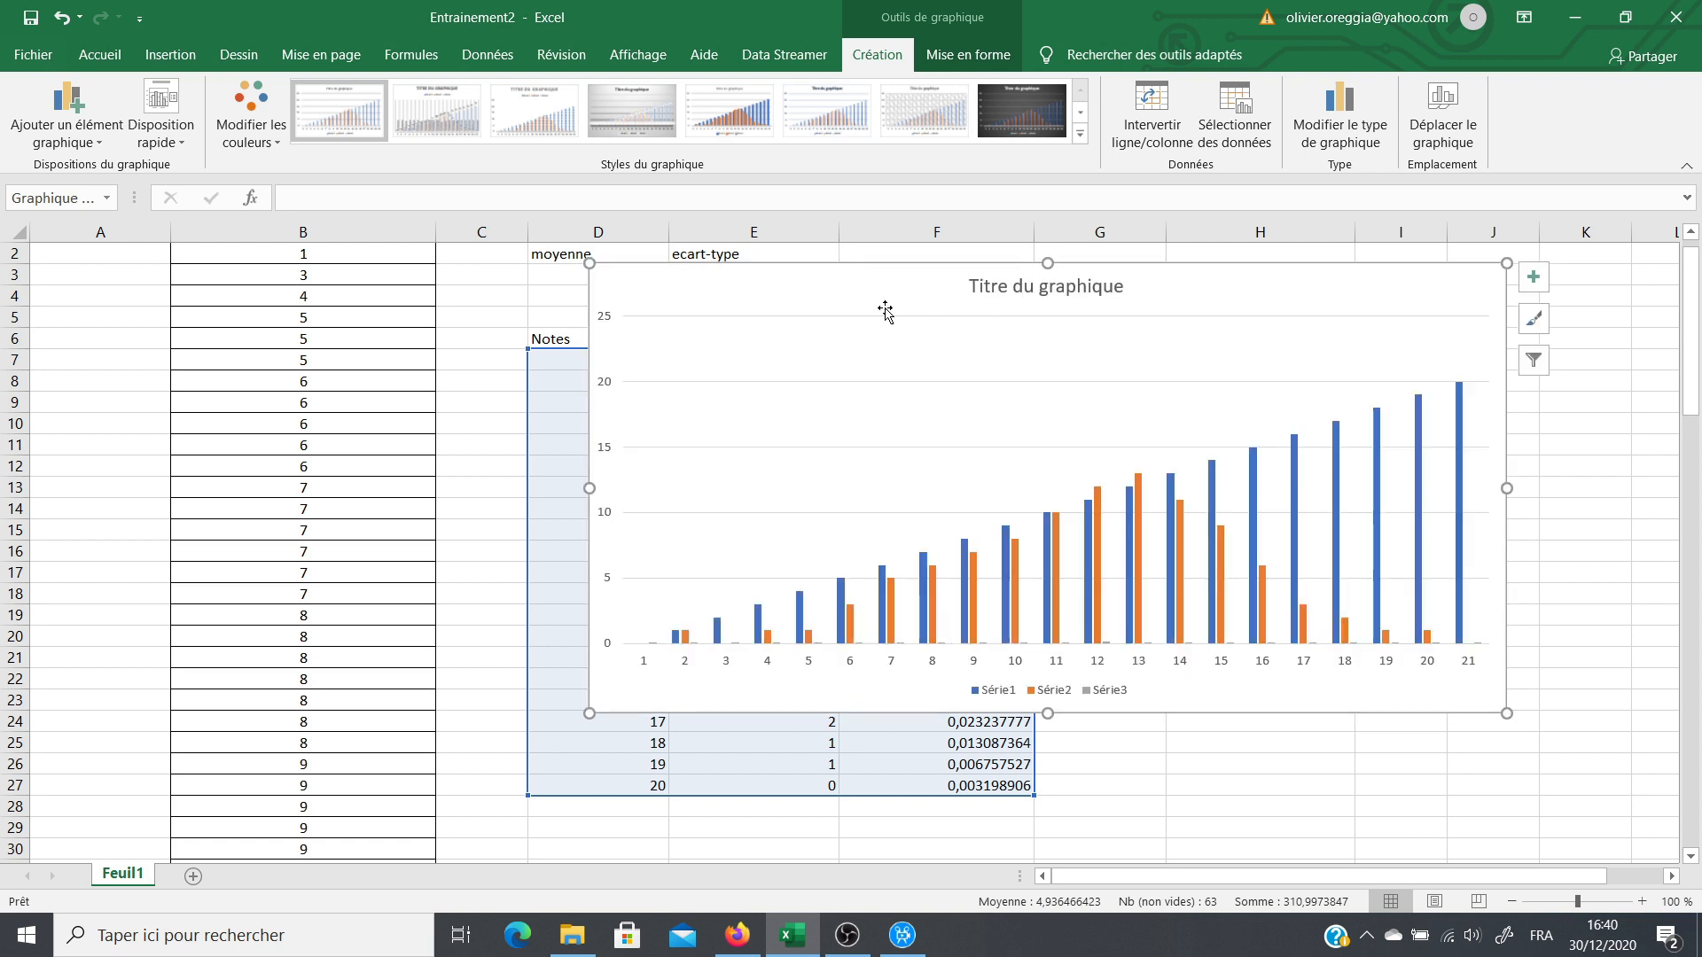
pyautogui.moveTo(740, 289); pyautogui.dragTo(838, 317)
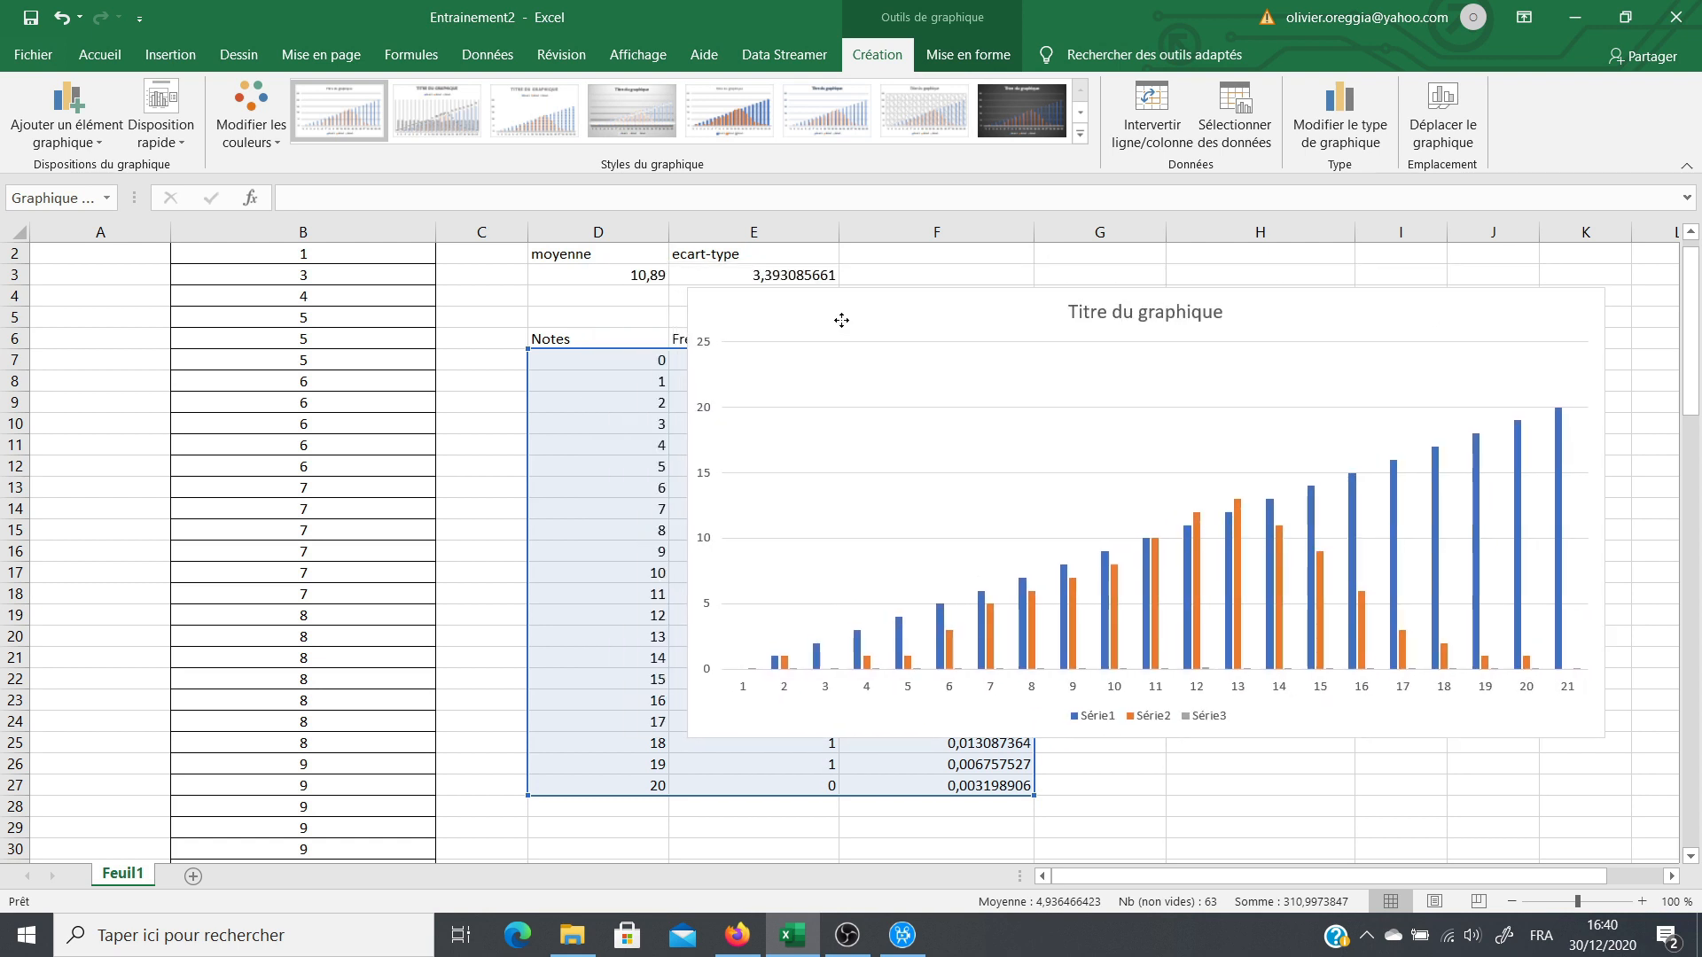
# Step: Delete the Série1 series, which plots the Notes values, from the chart
pyautogui.click(1517, 444)
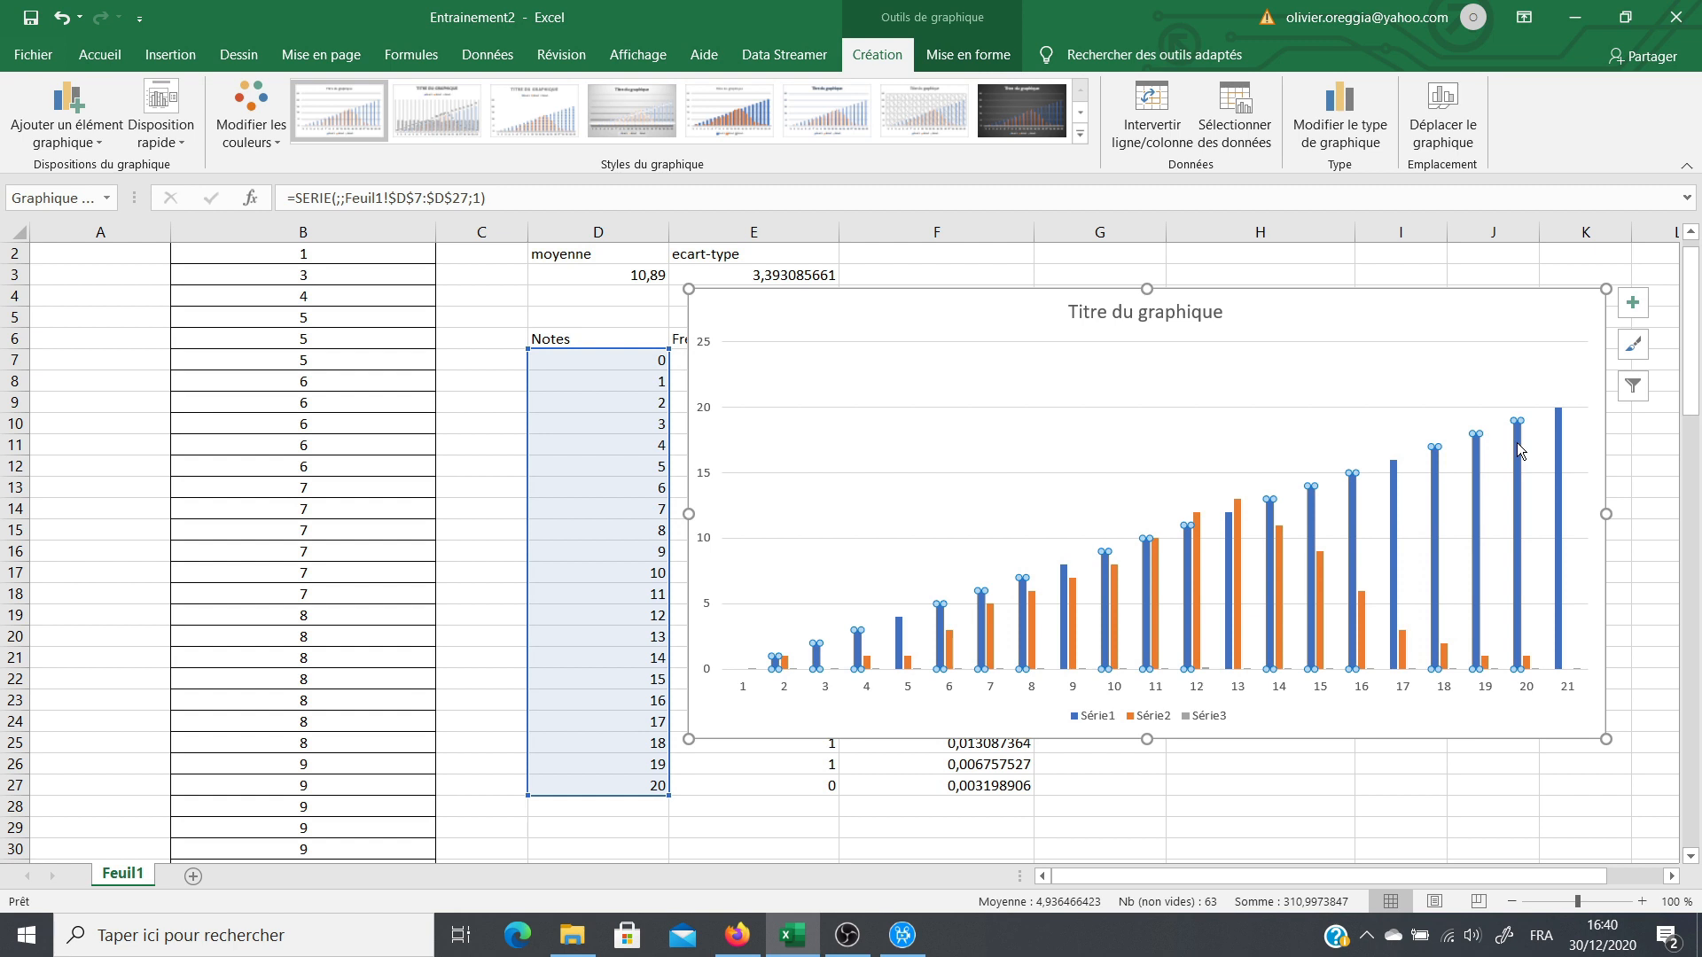
pyautogui.press('Delete')
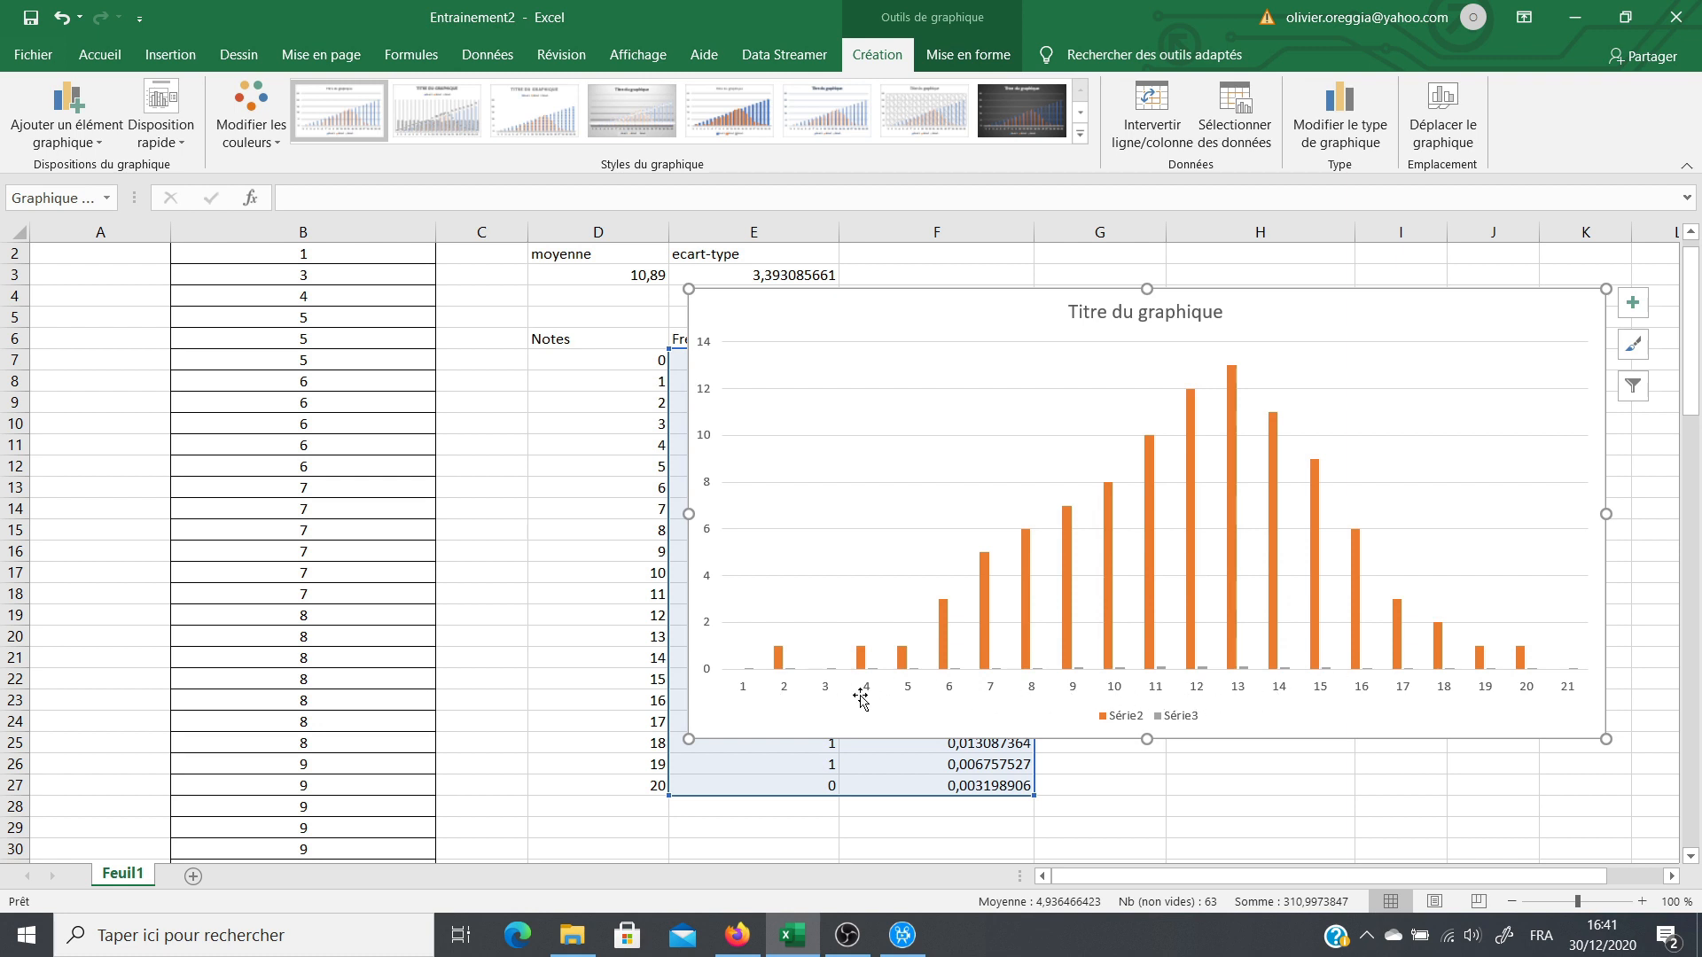
# Step: Set the chart's horizontal axis labels to the Notes range D7:D27 and validate the data source
pyautogui.click(992, 693)
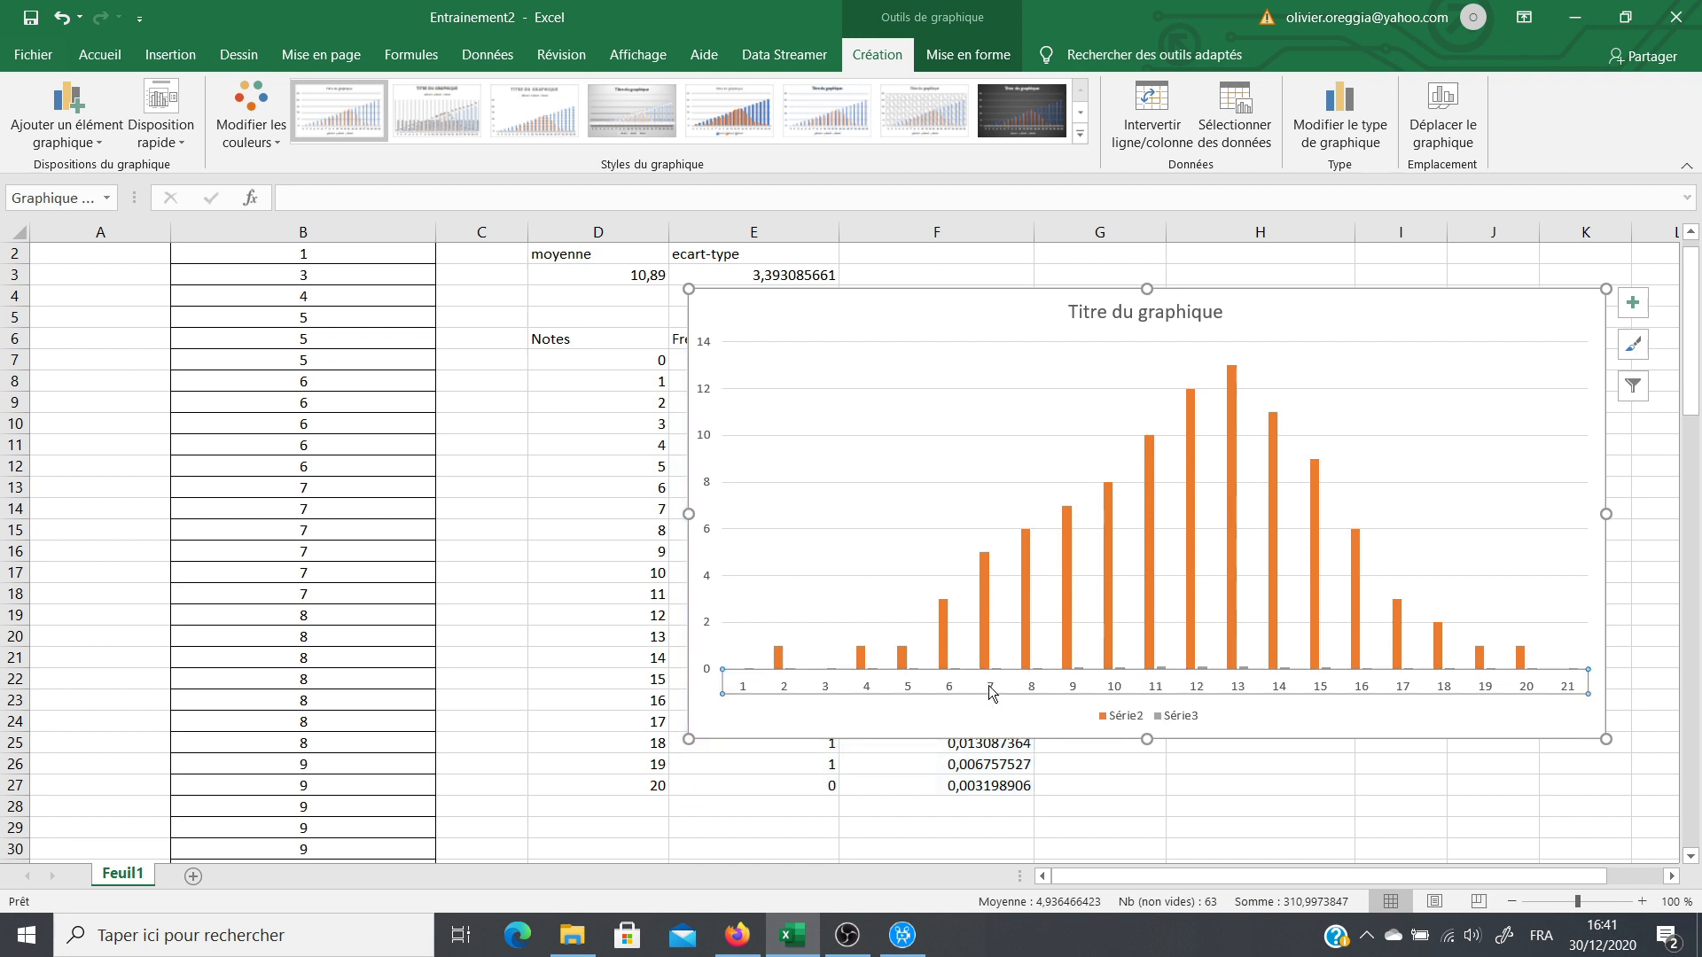
pyautogui.rightClick(991, 693)
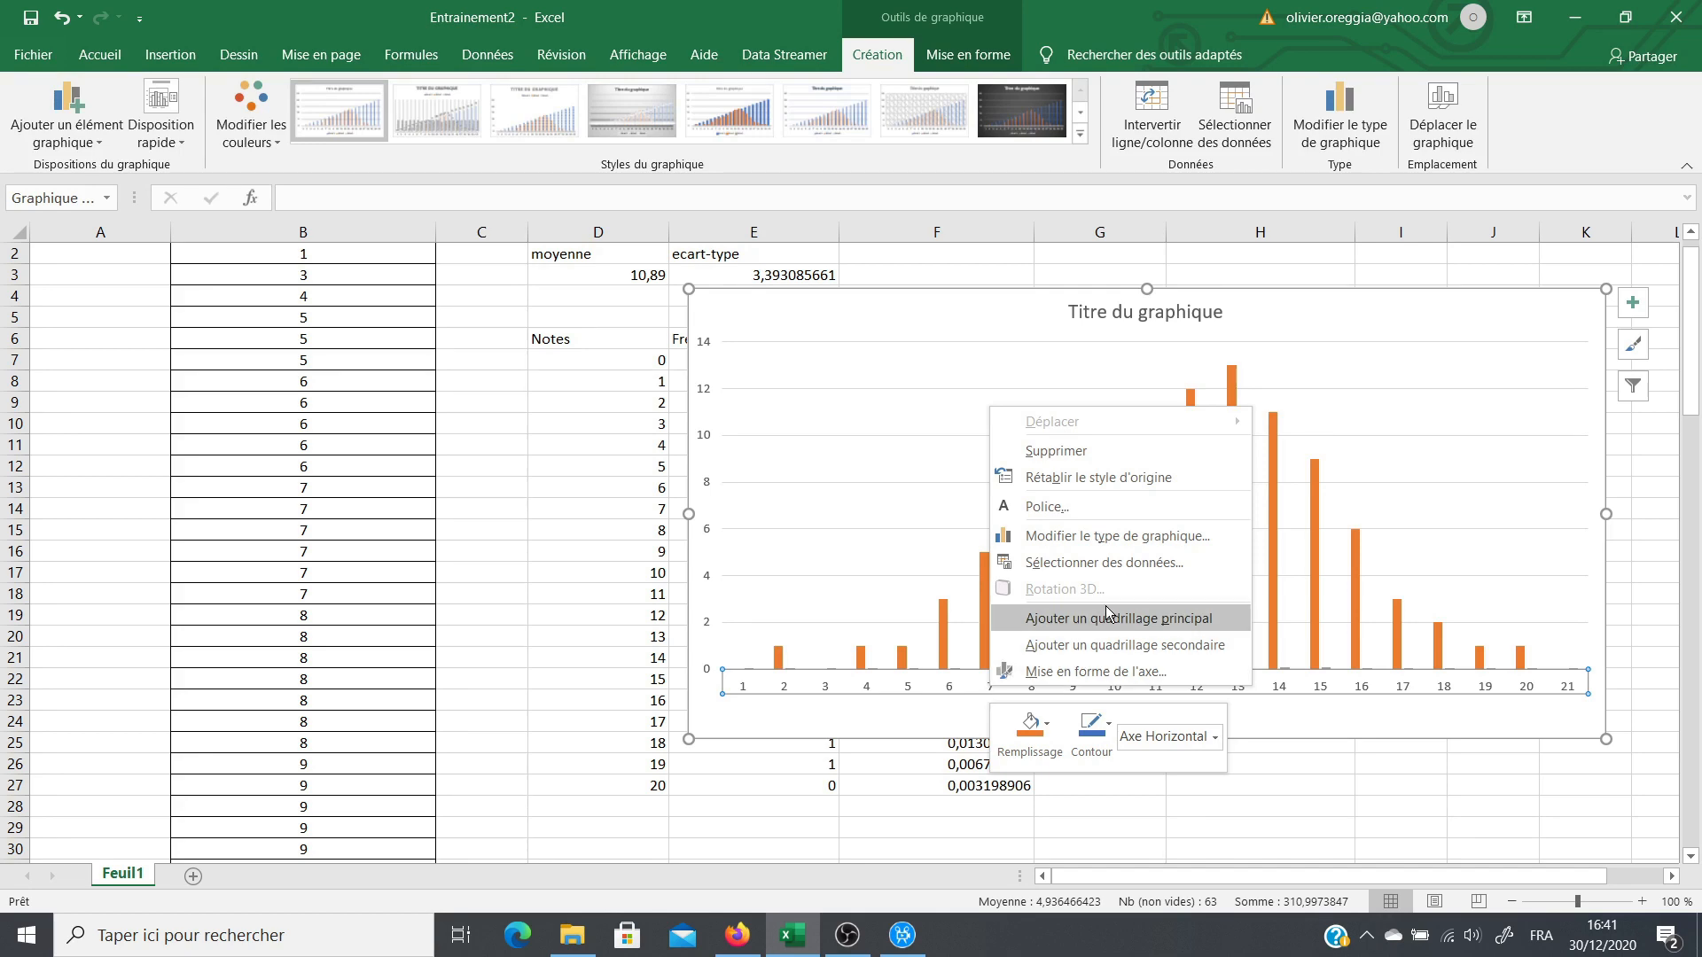
pyautogui.click(1120, 562)
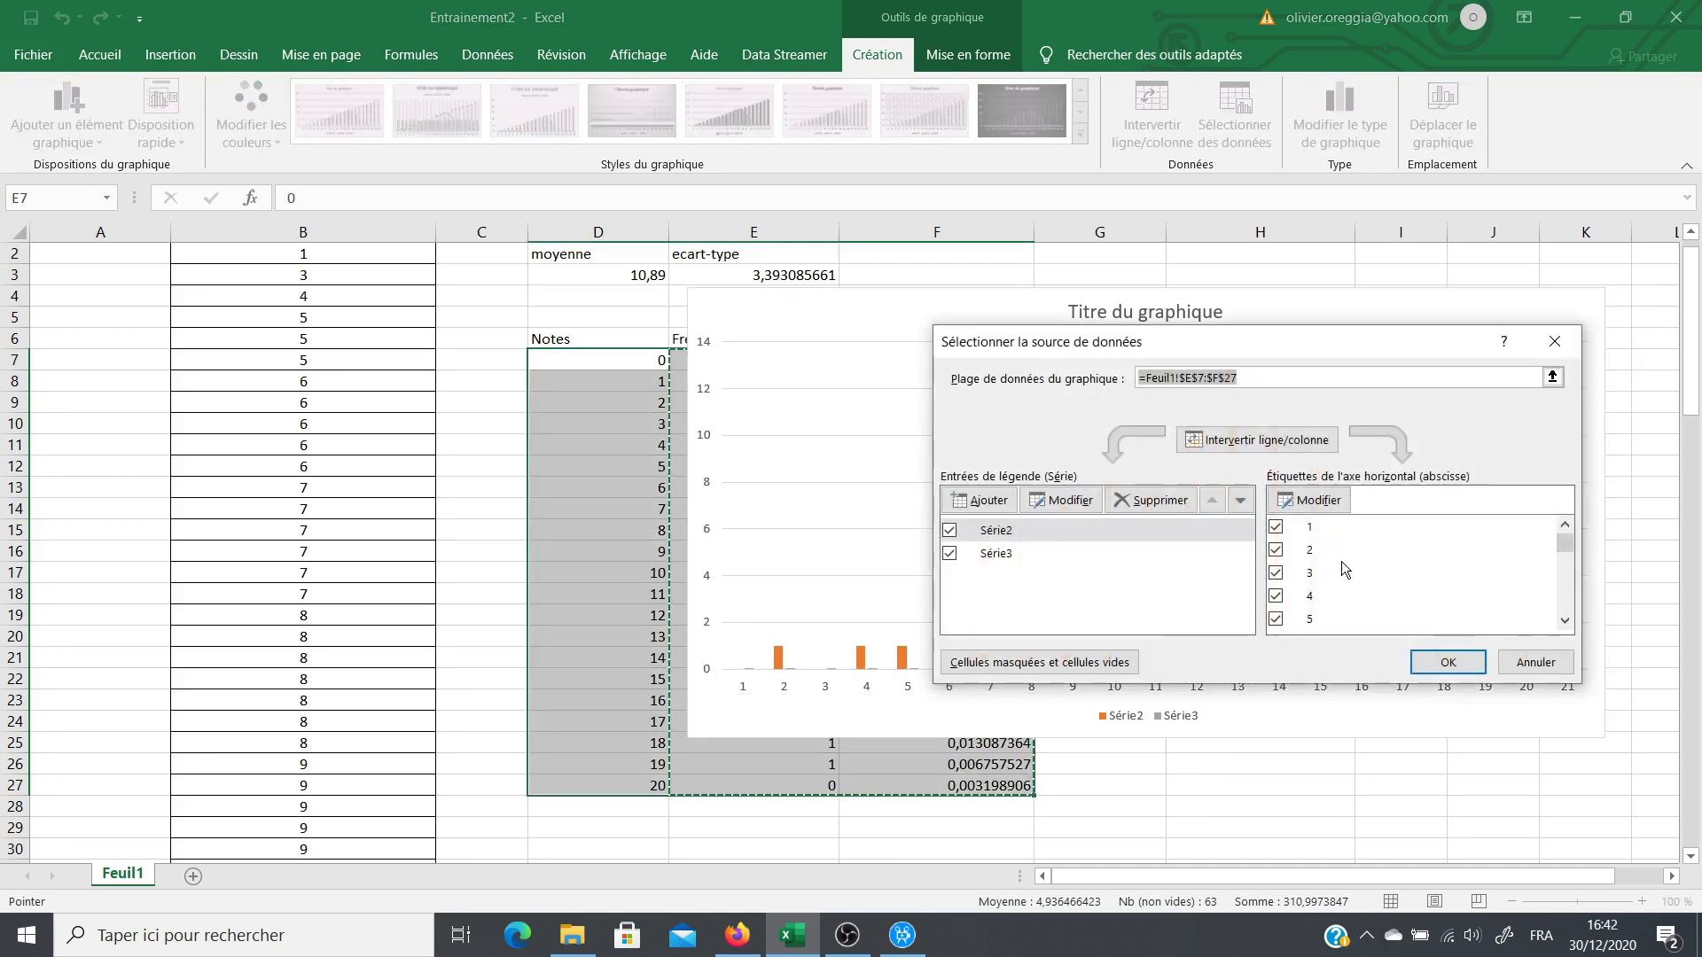
pyautogui.click(1314, 501)
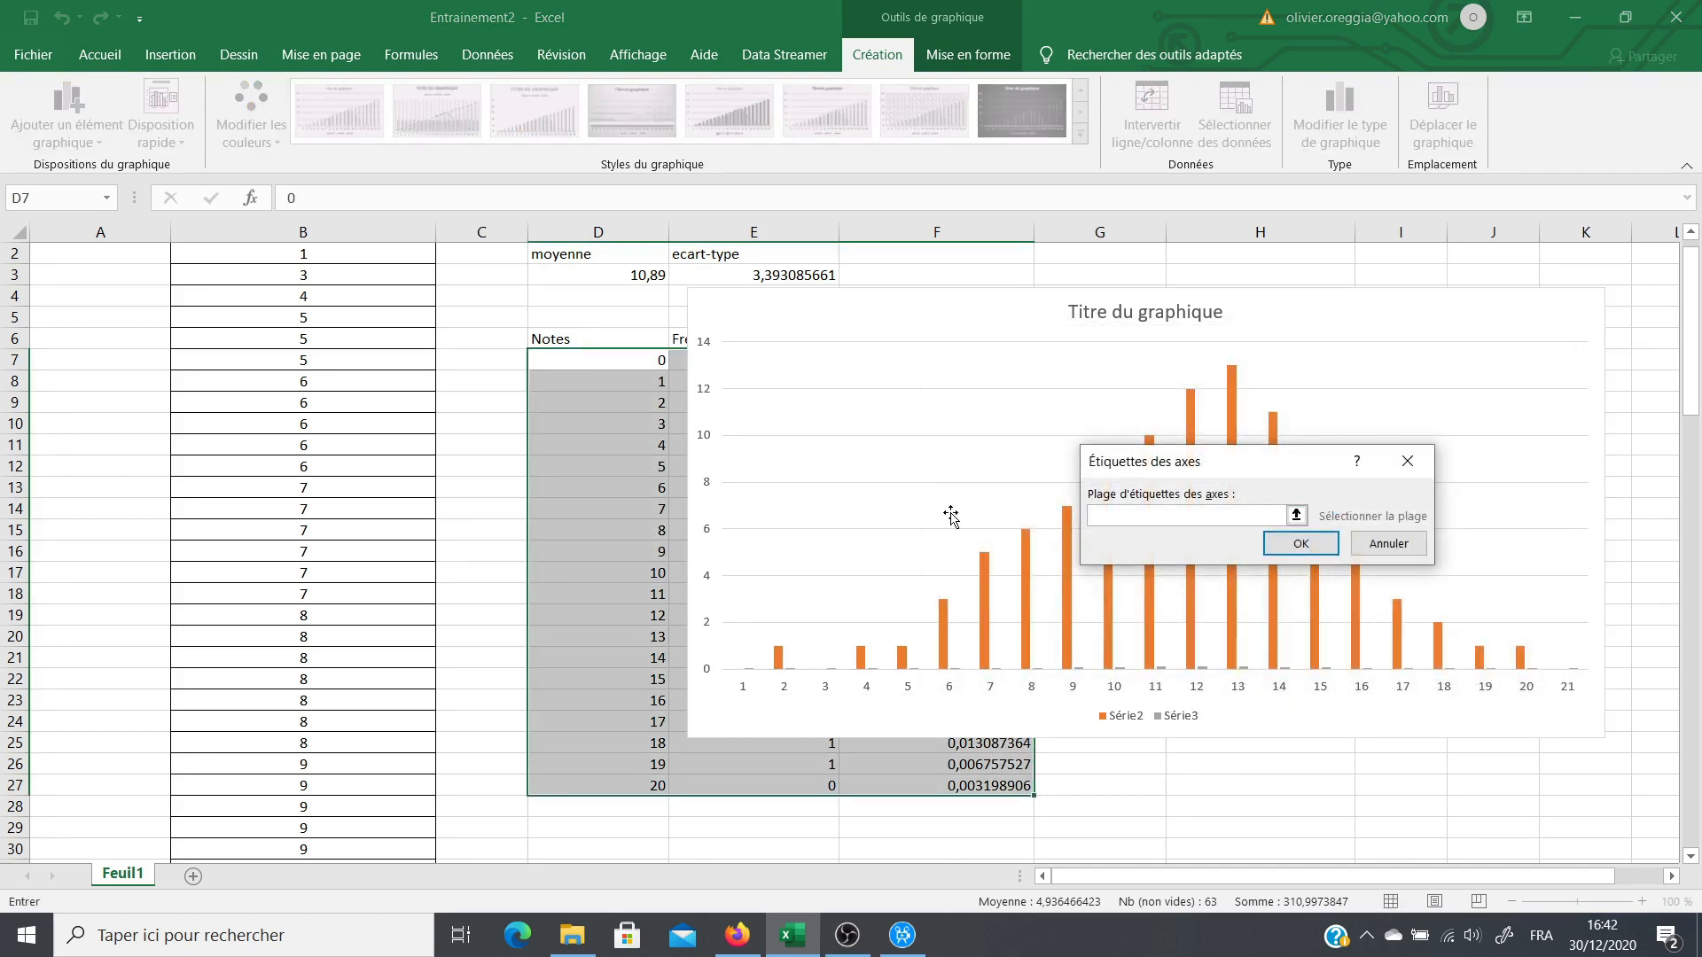
pyautogui.moveTo(624, 361); pyautogui.dragTo(538, 781)
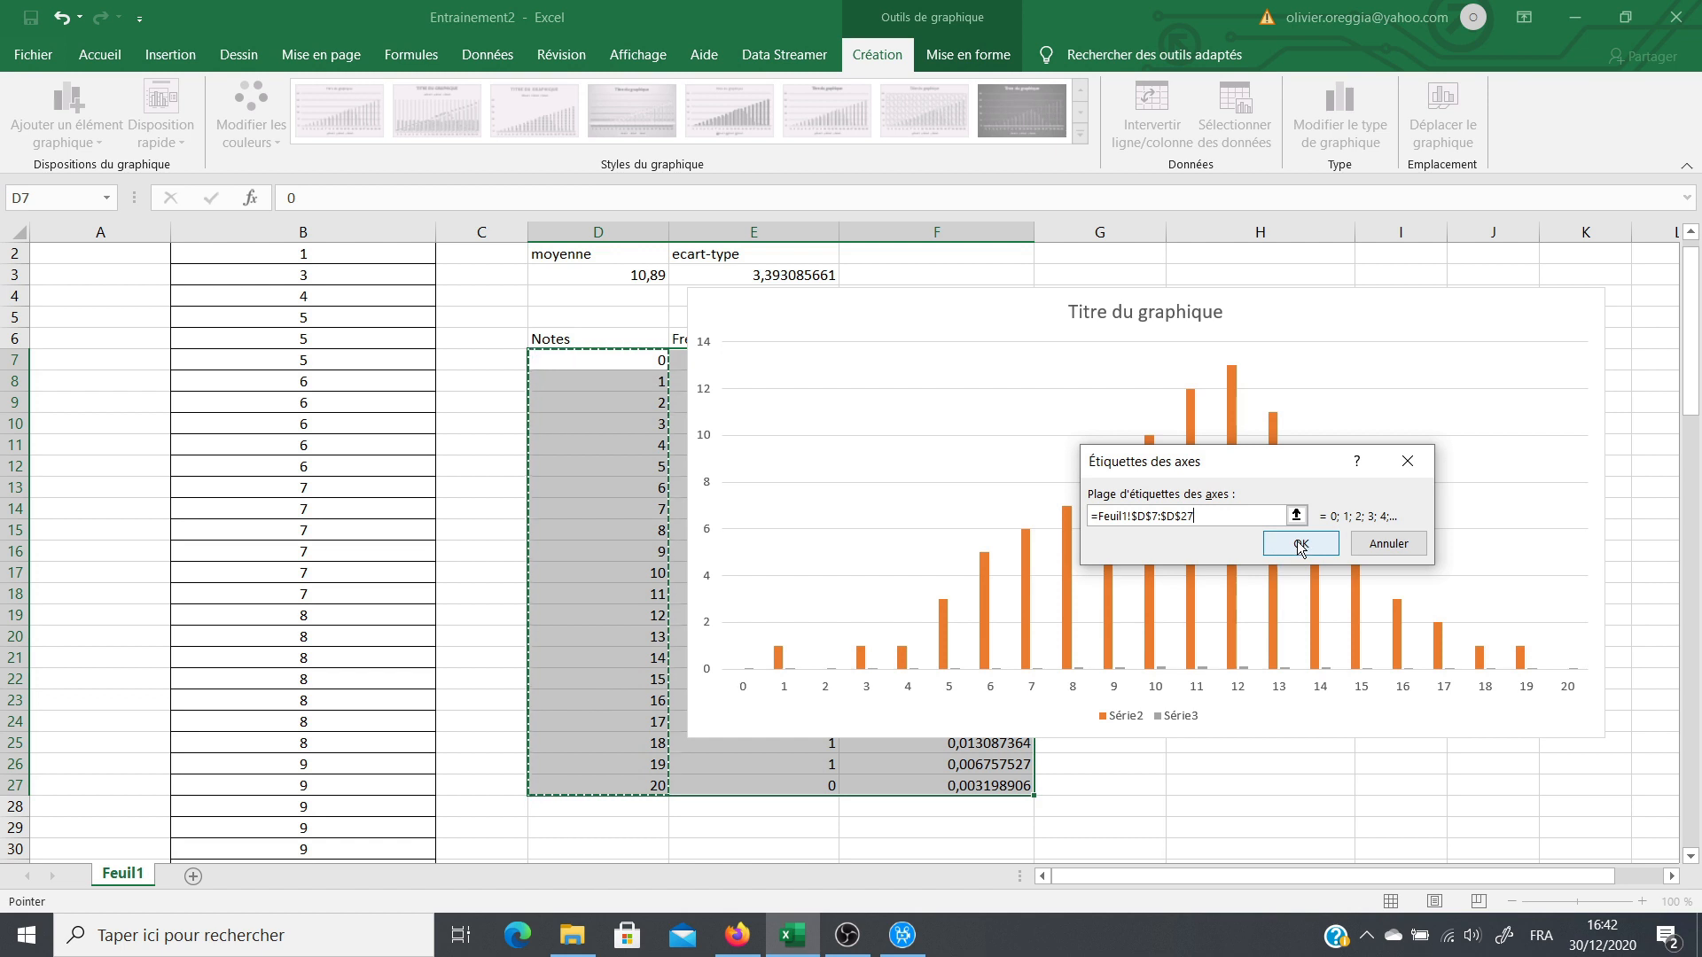
pyautogui.click(1295, 540)
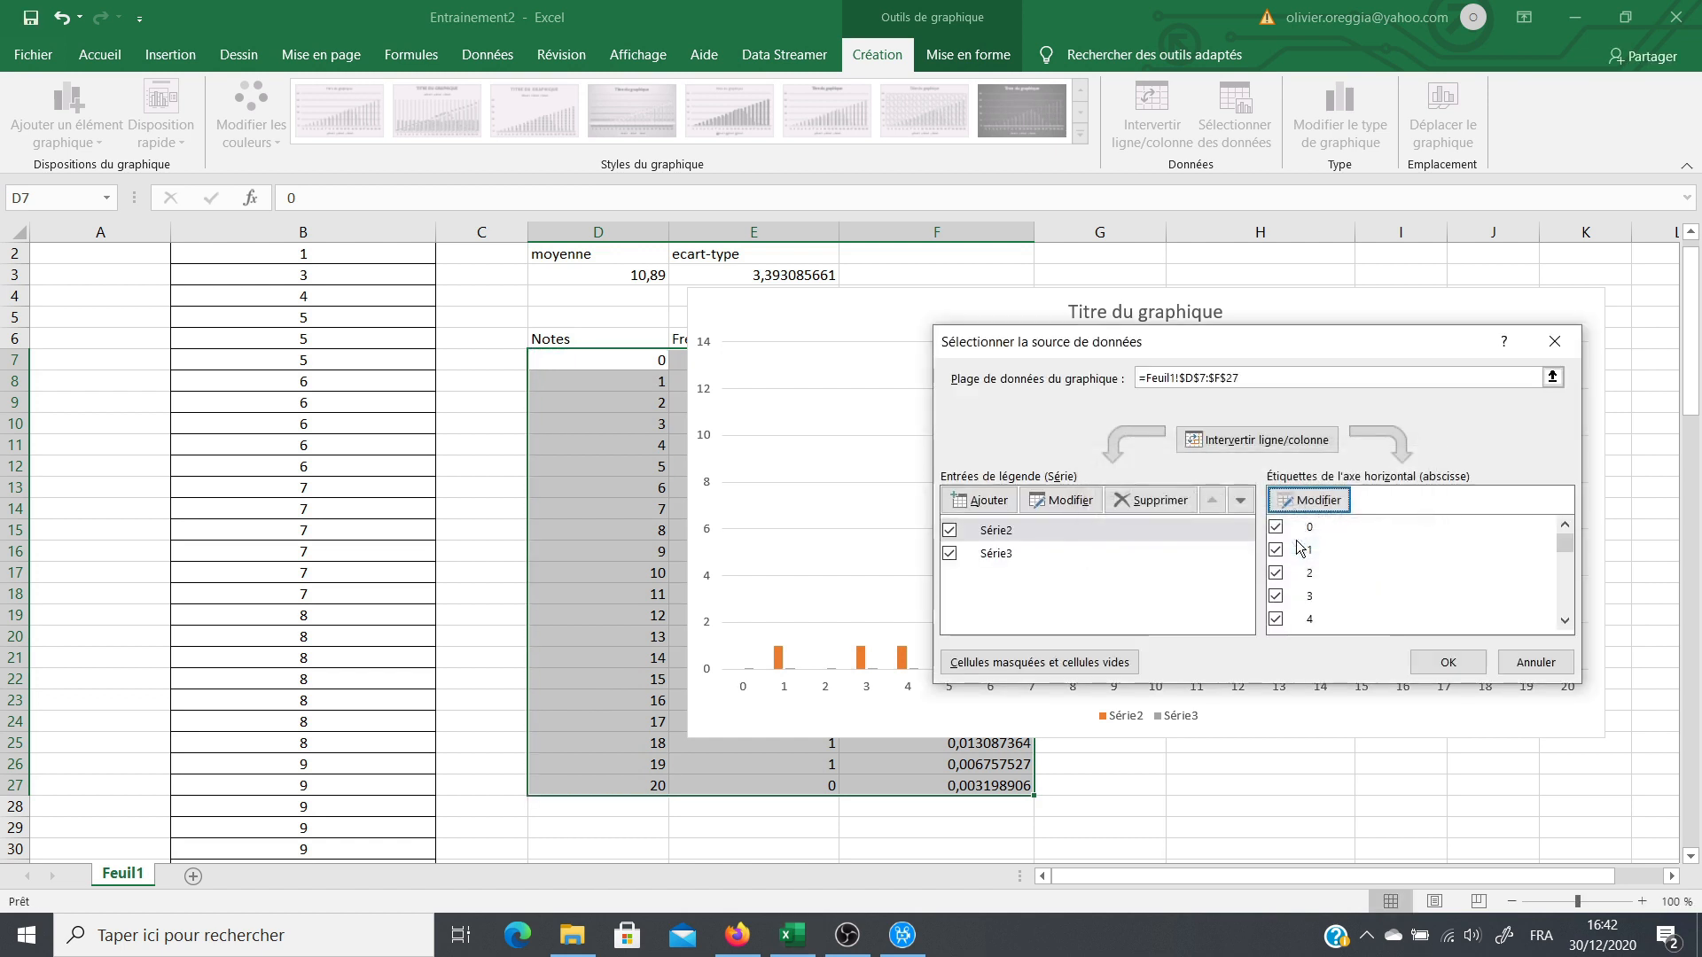
pyautogui.click(1447, 661)
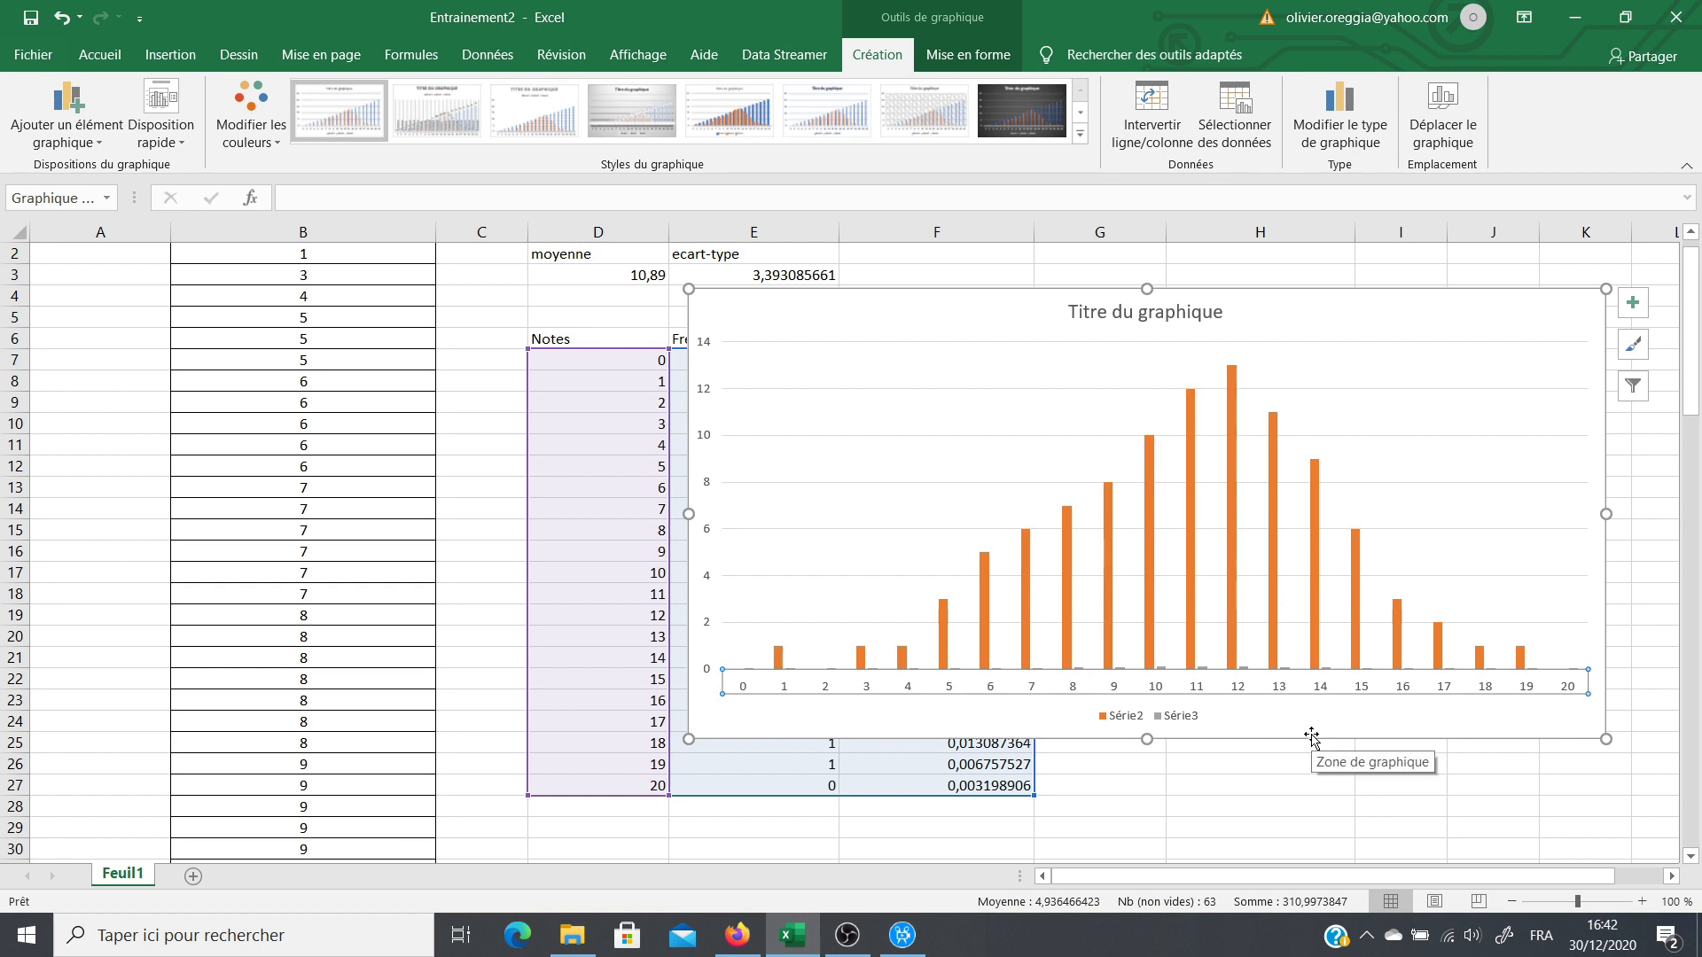
# Step: Plot the Série3 distribution series on the secondary axis and close the series formatting options
pyautogui.click(1161, 667)
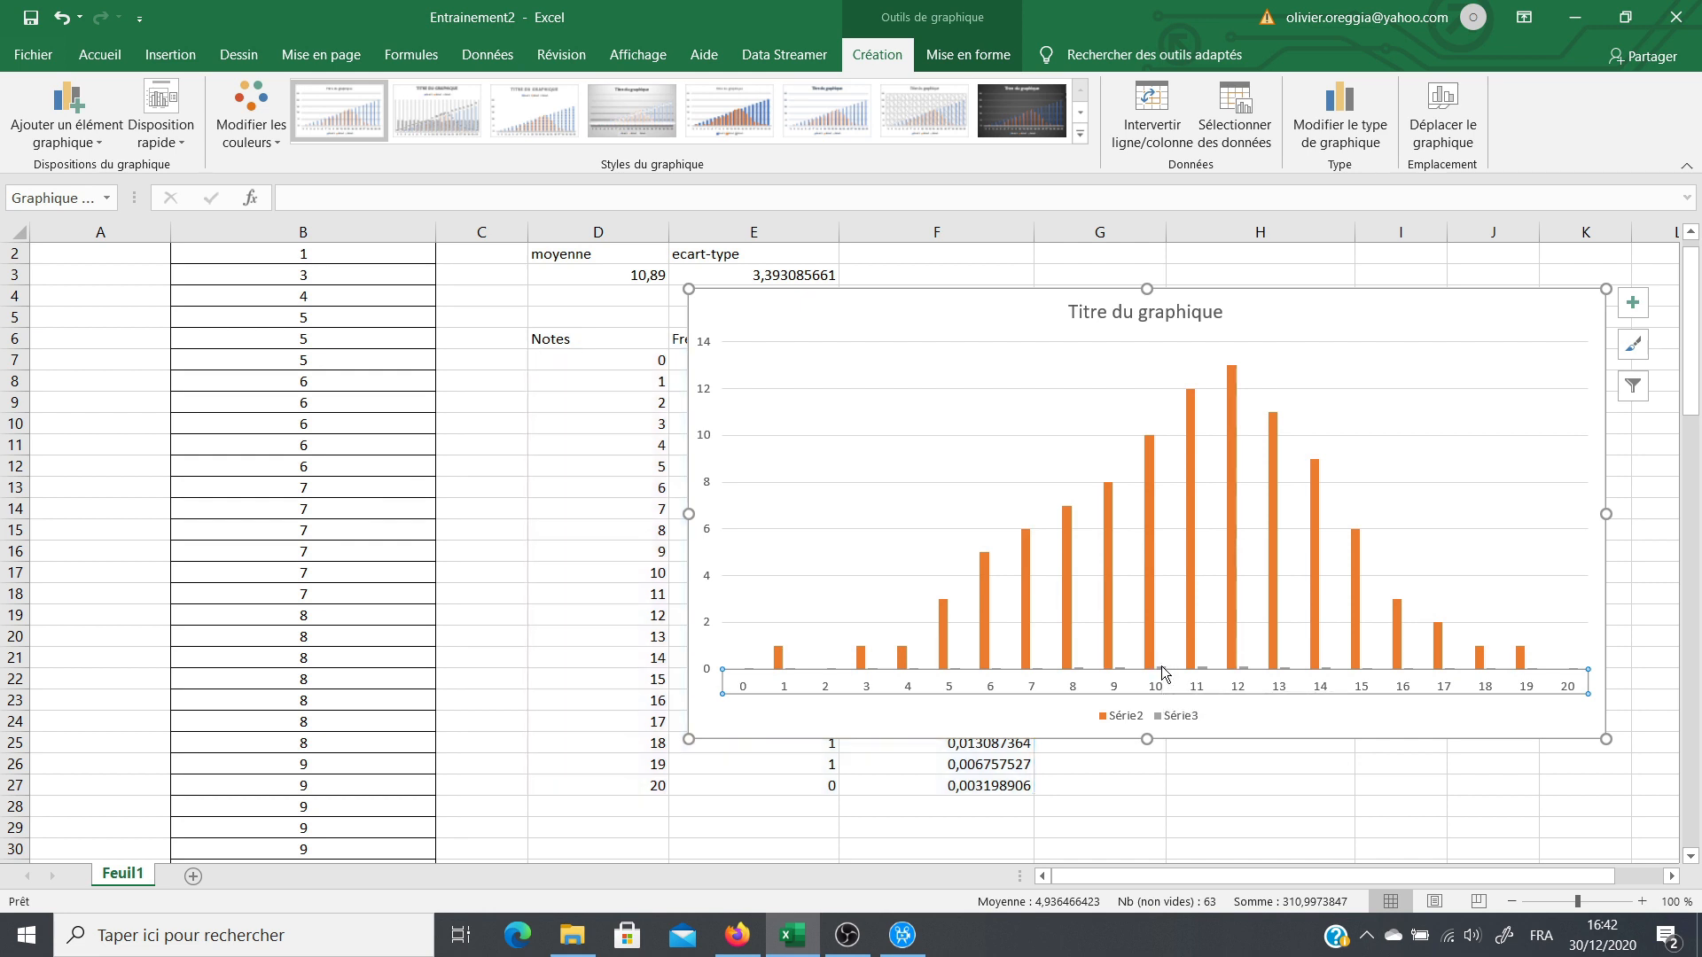
pyautogui.click(1161, 667)
pyautogui.click(1199, 666)
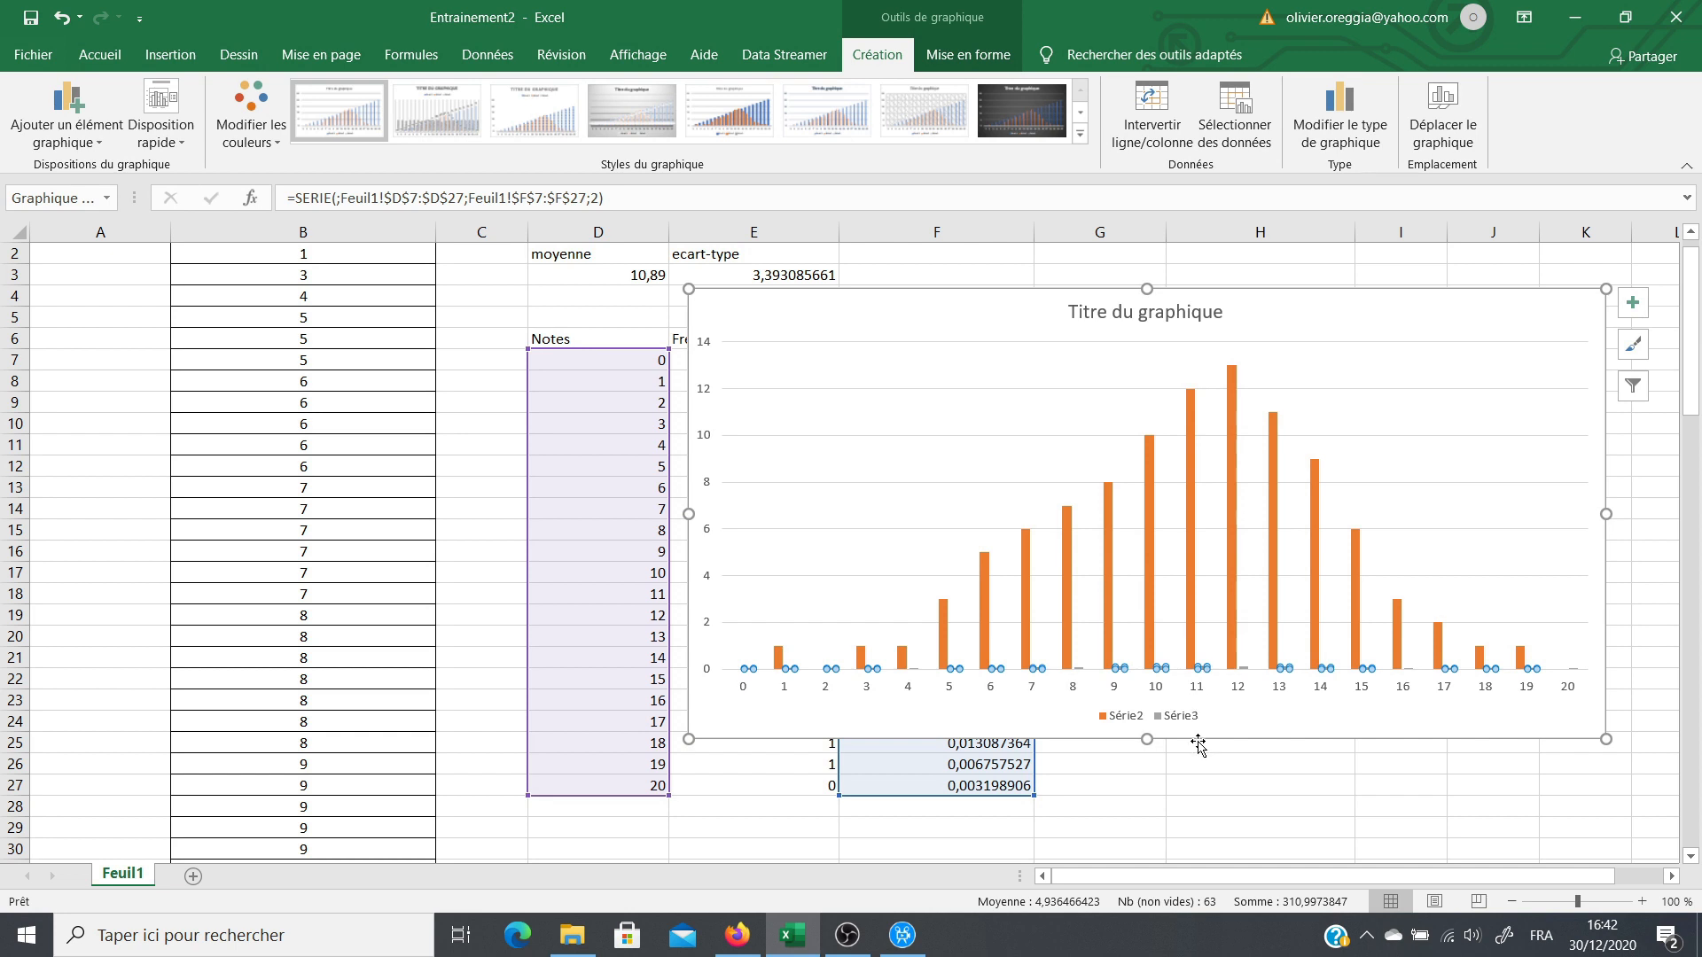
pyautogui.rightClick(1202, 671)
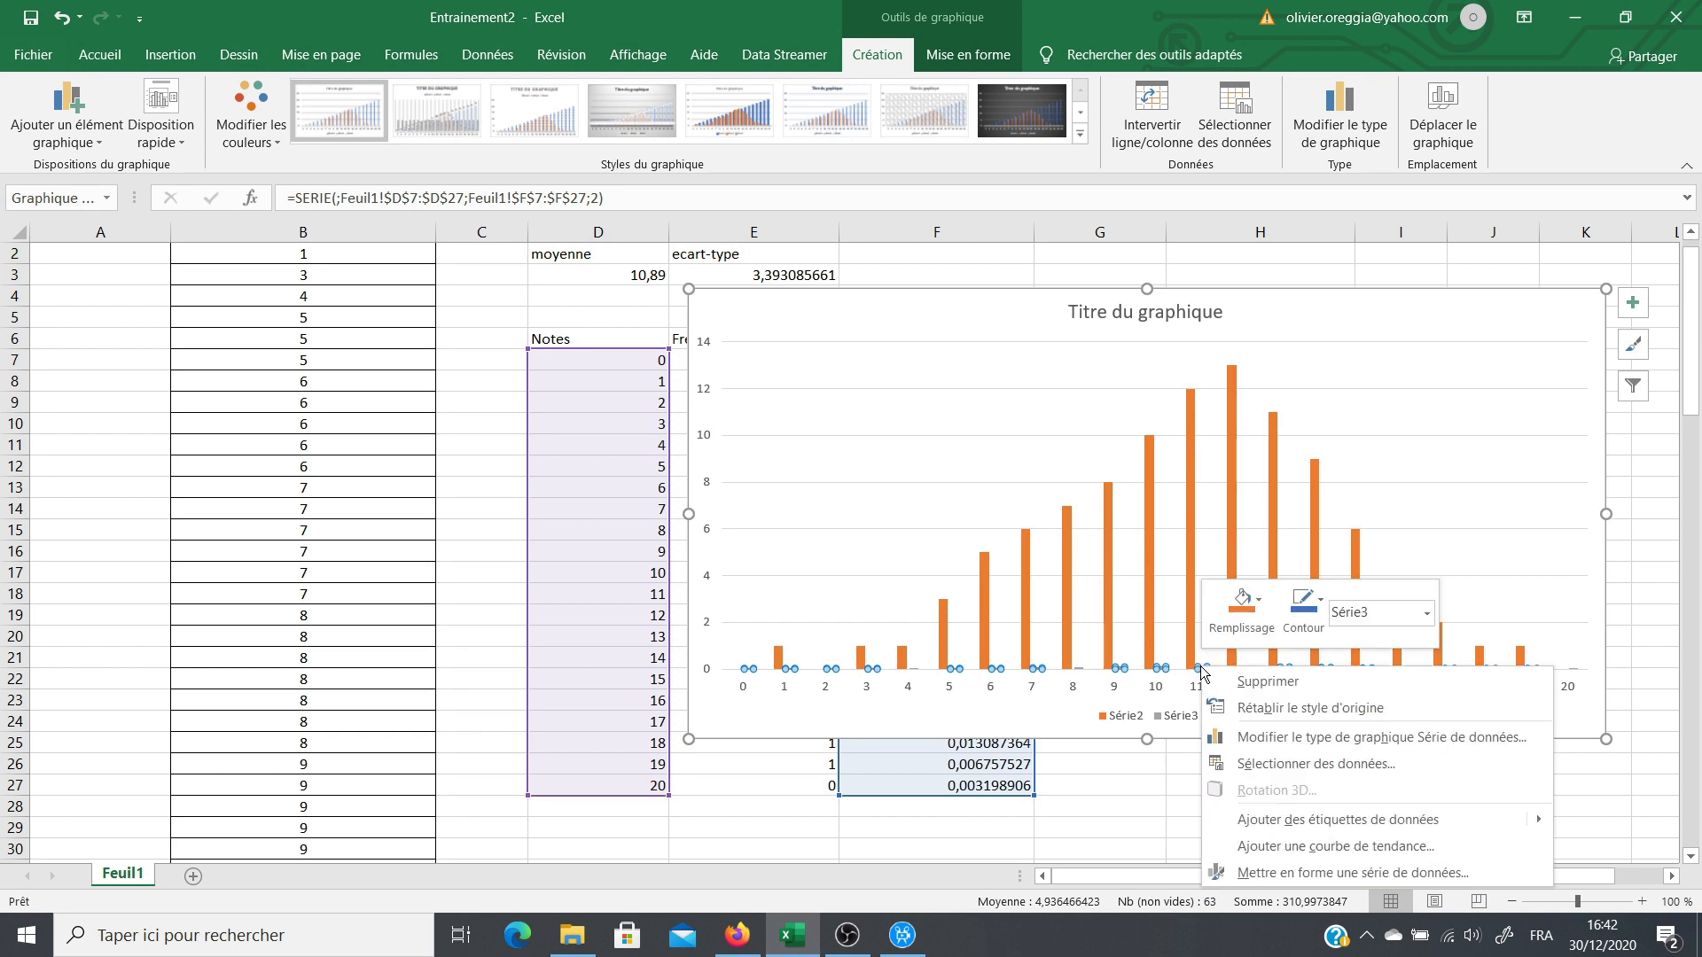
pyautogui.click(1321, 874)
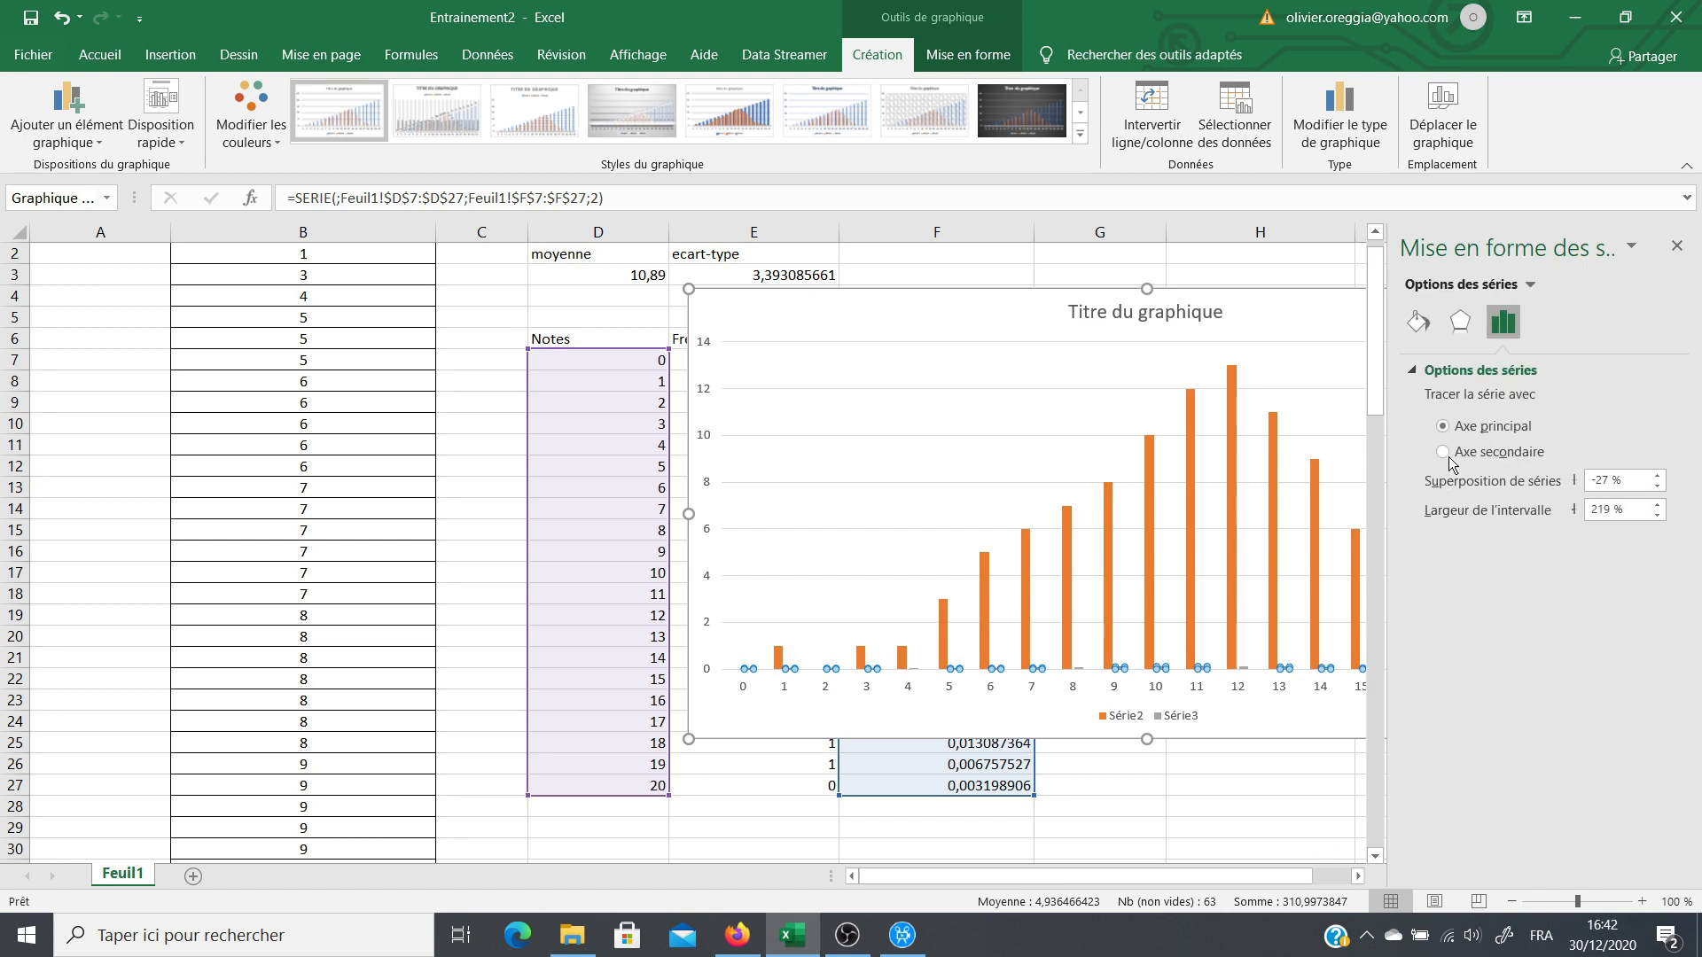
pyautogui.click(1443, 452)
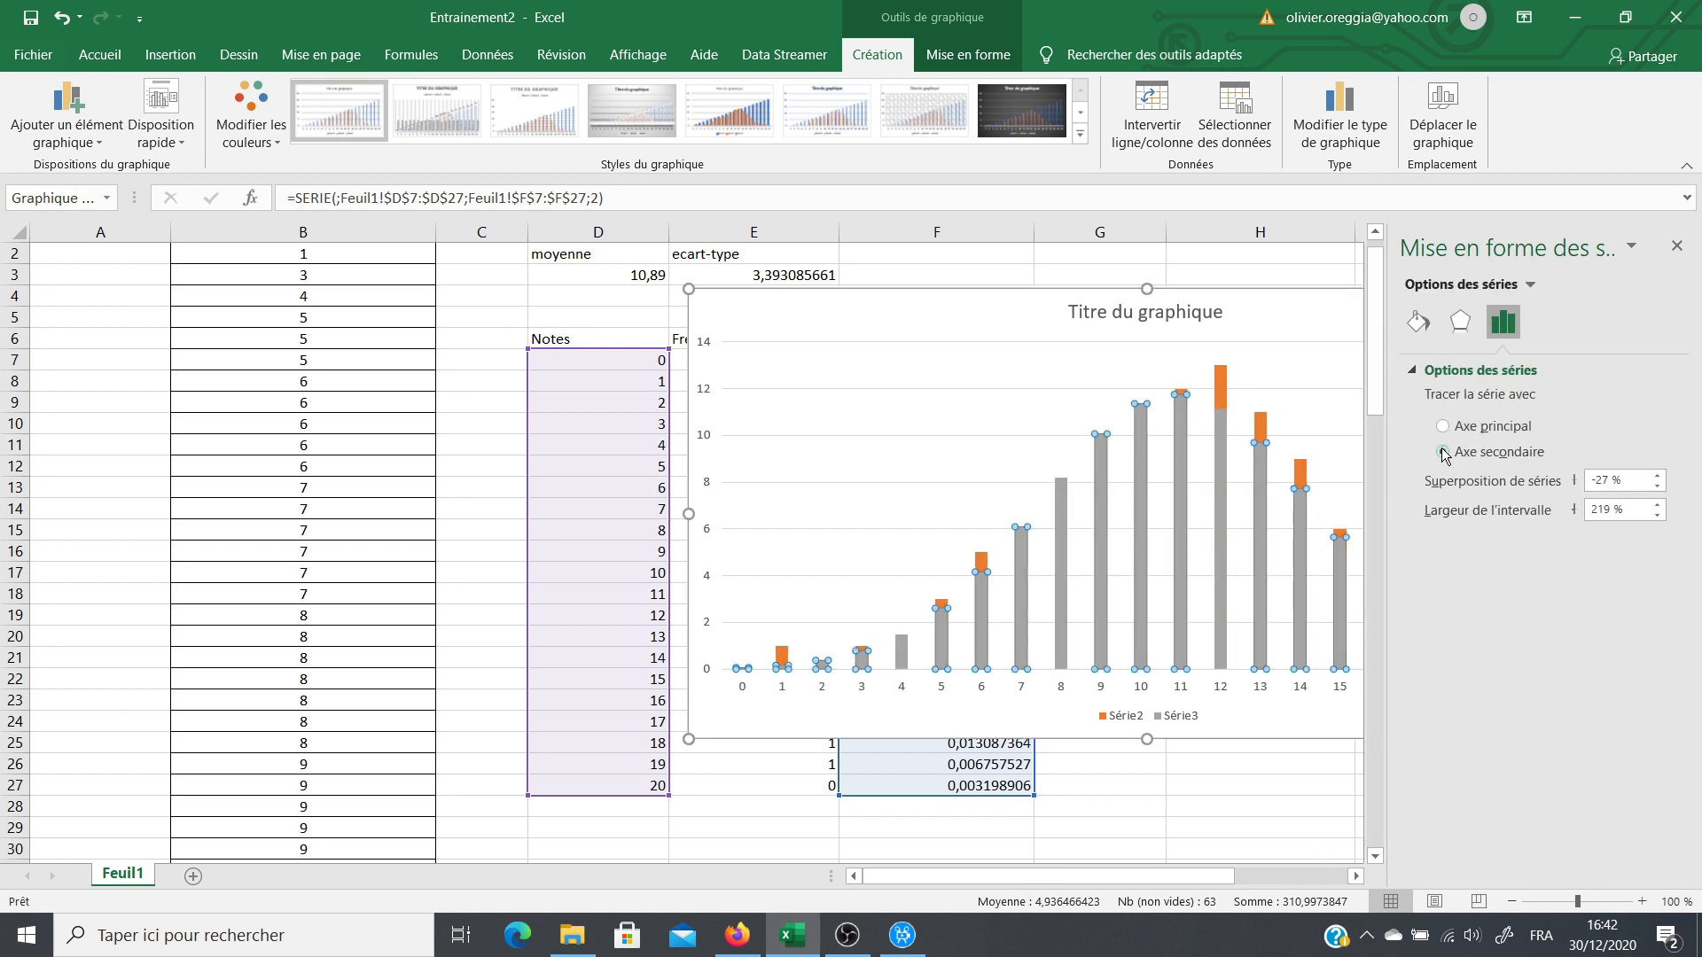
pyautogui.click(1678, 249)
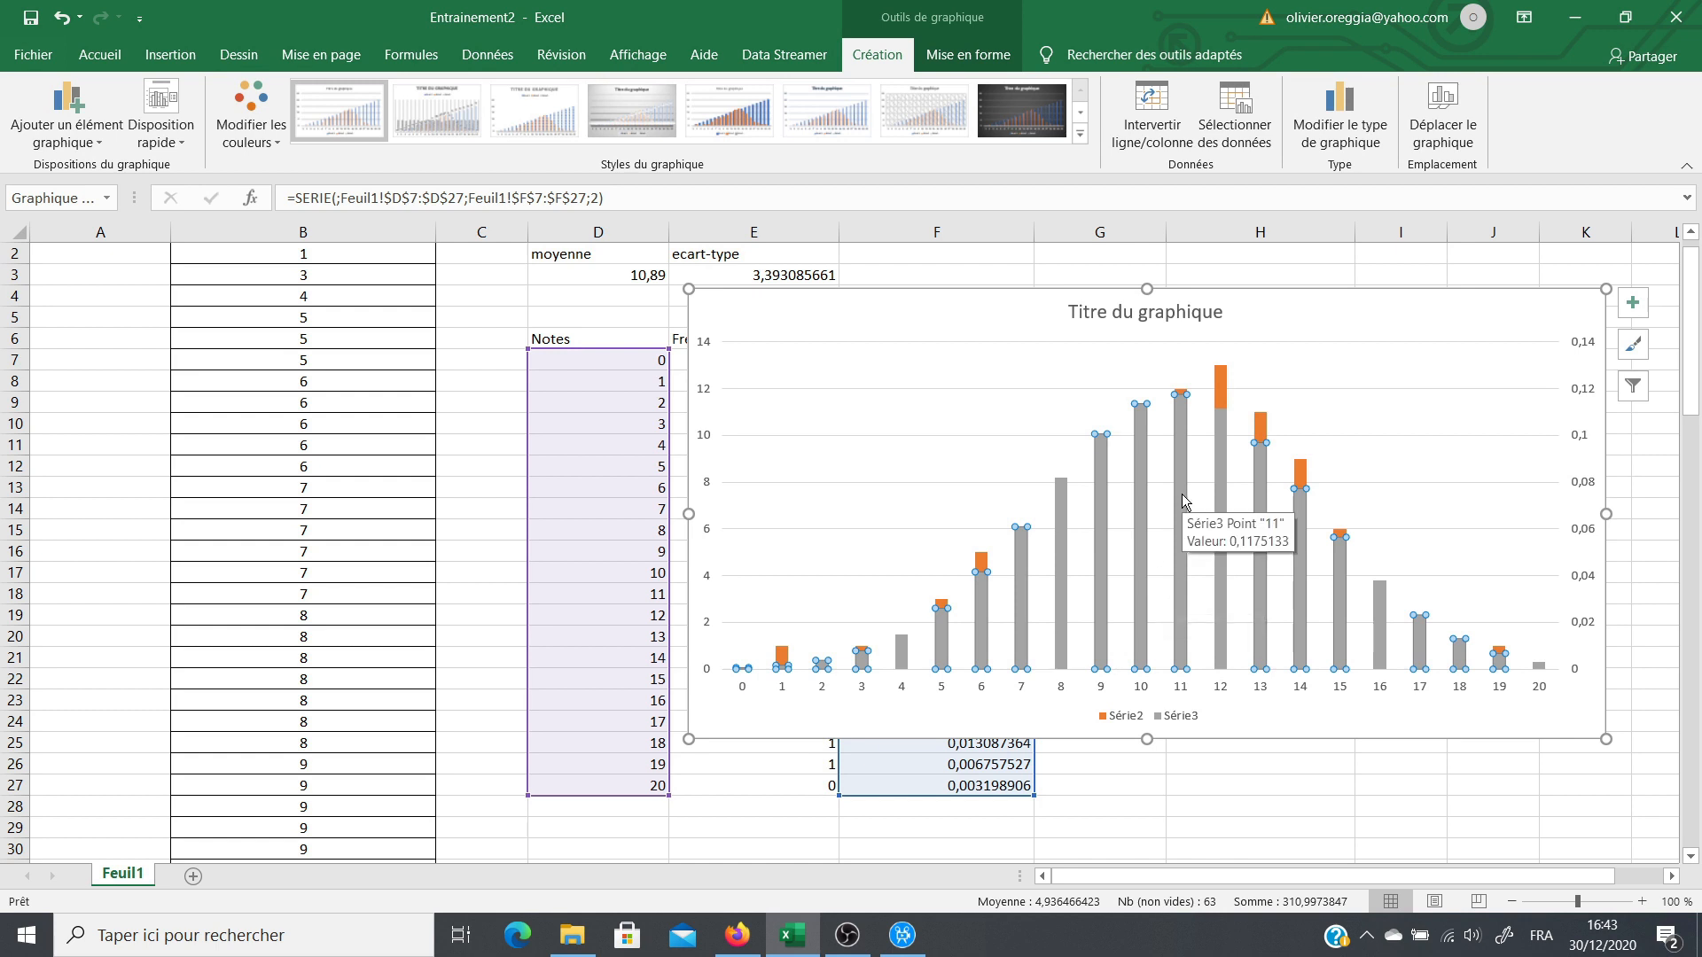
# Step: Change the Série3 series to a line with markers (Courbe avec marques), and move the chart so it starts at column C
pyautogui.doubleClick(1178, 426)
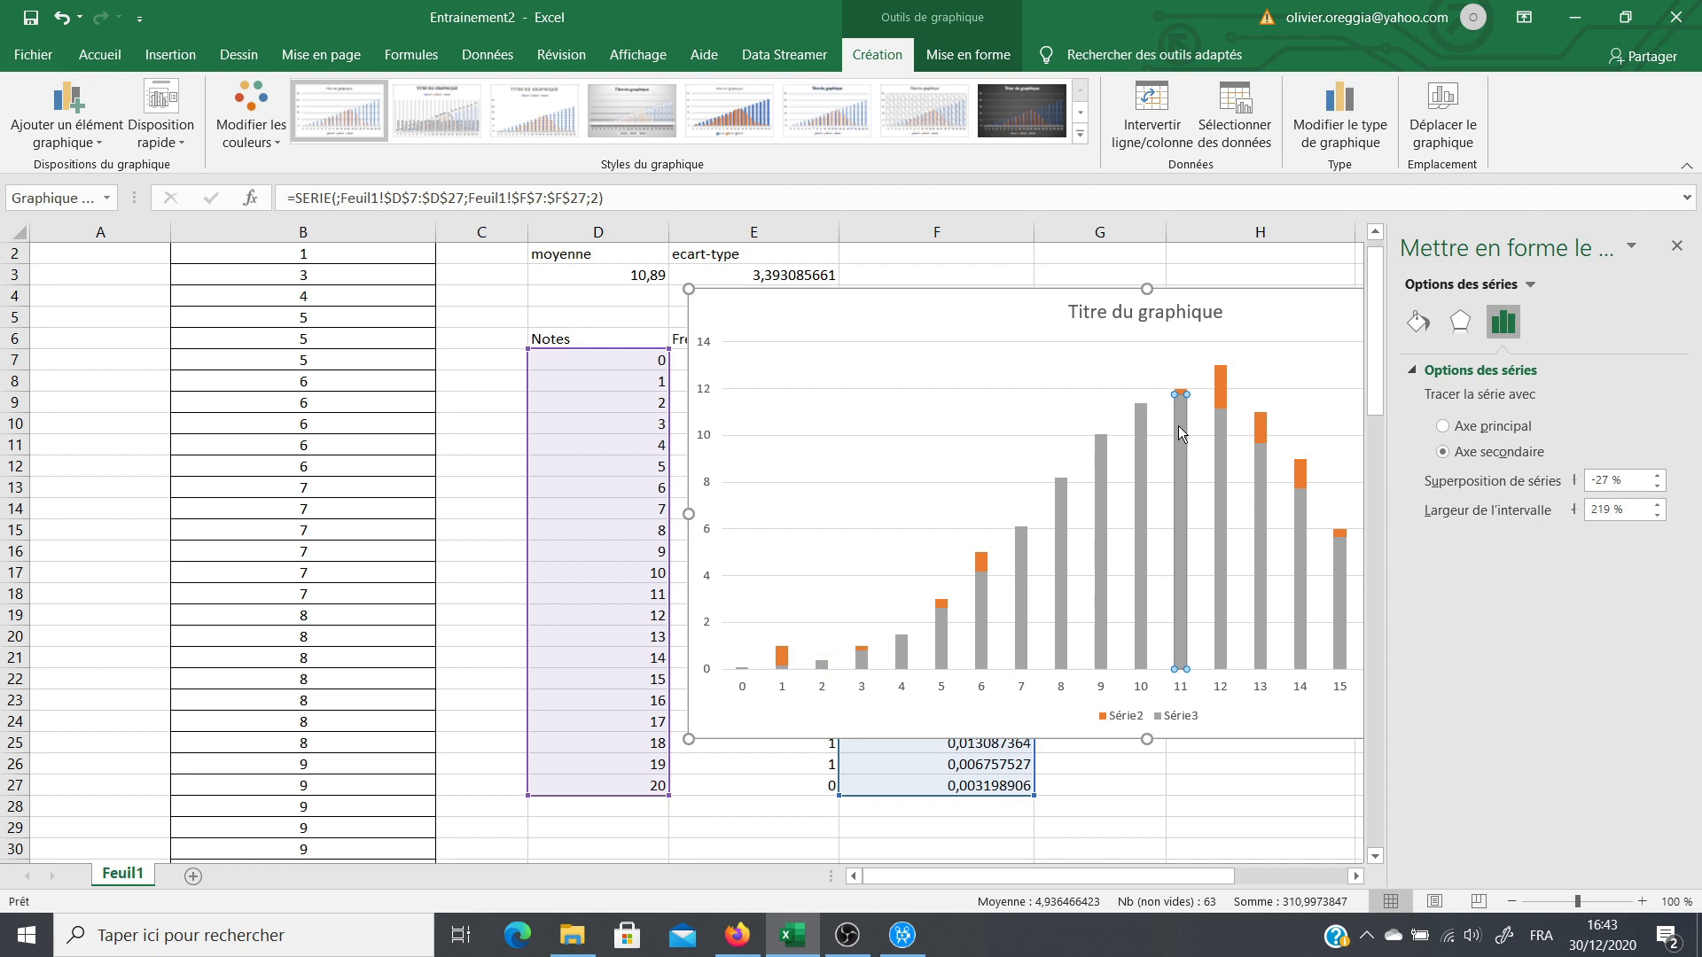
pyautogui.rightClick(1178, 426)
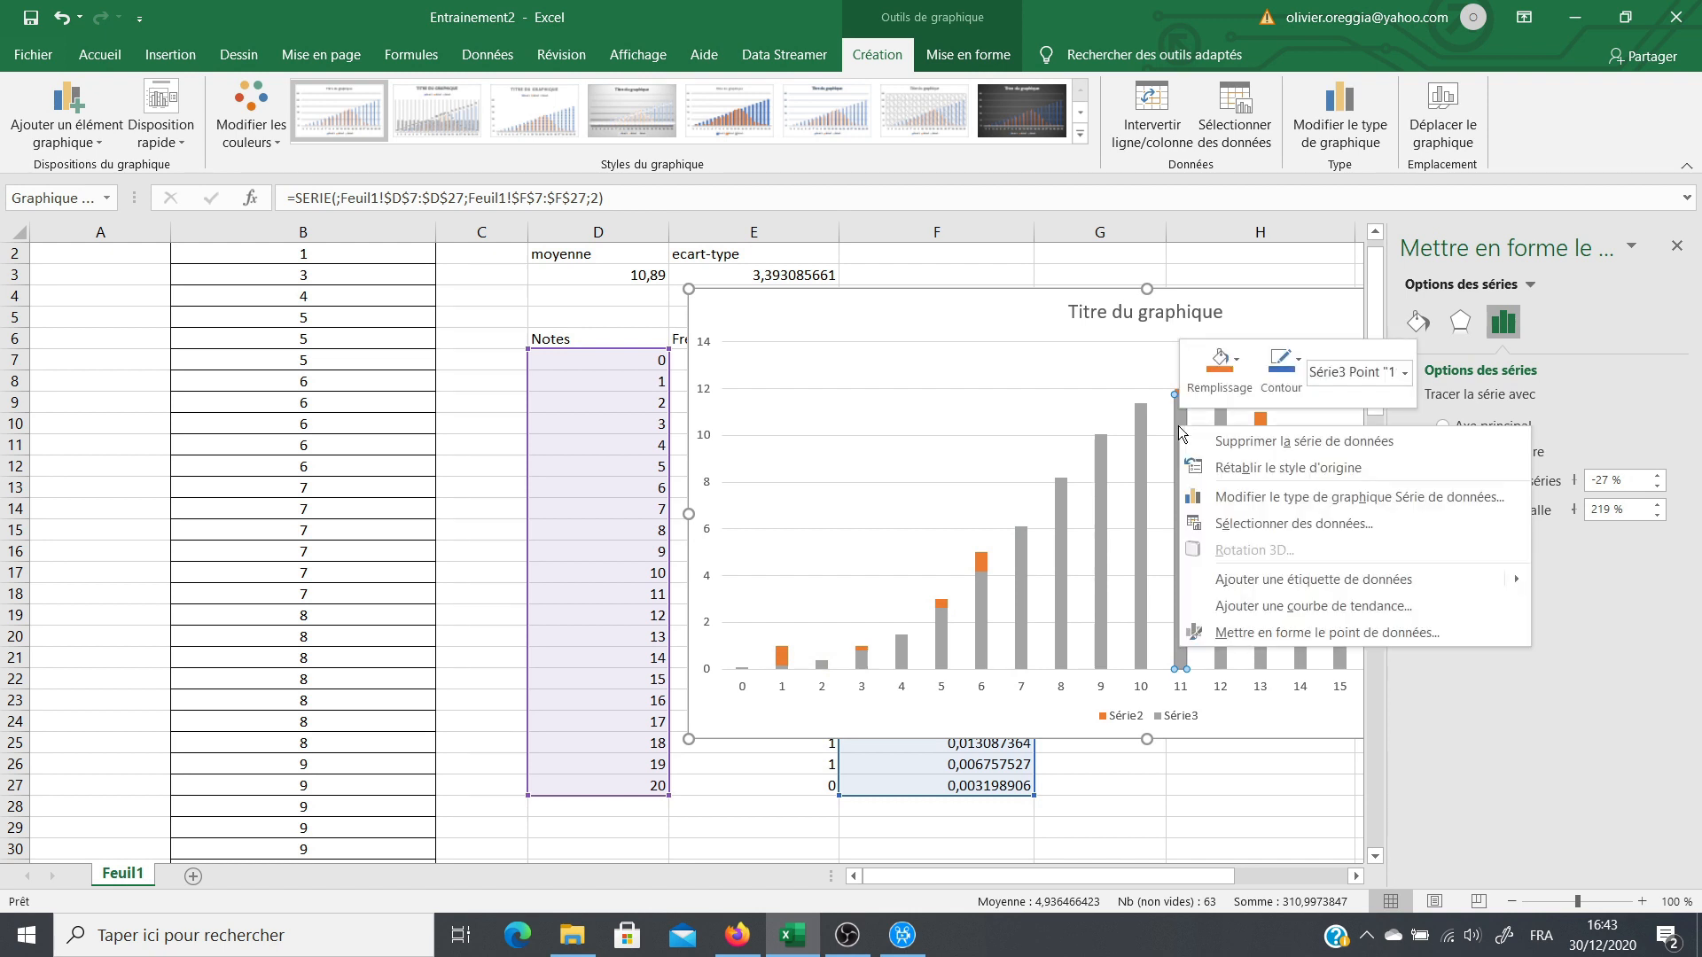
pyautogui.click(1218, 500)
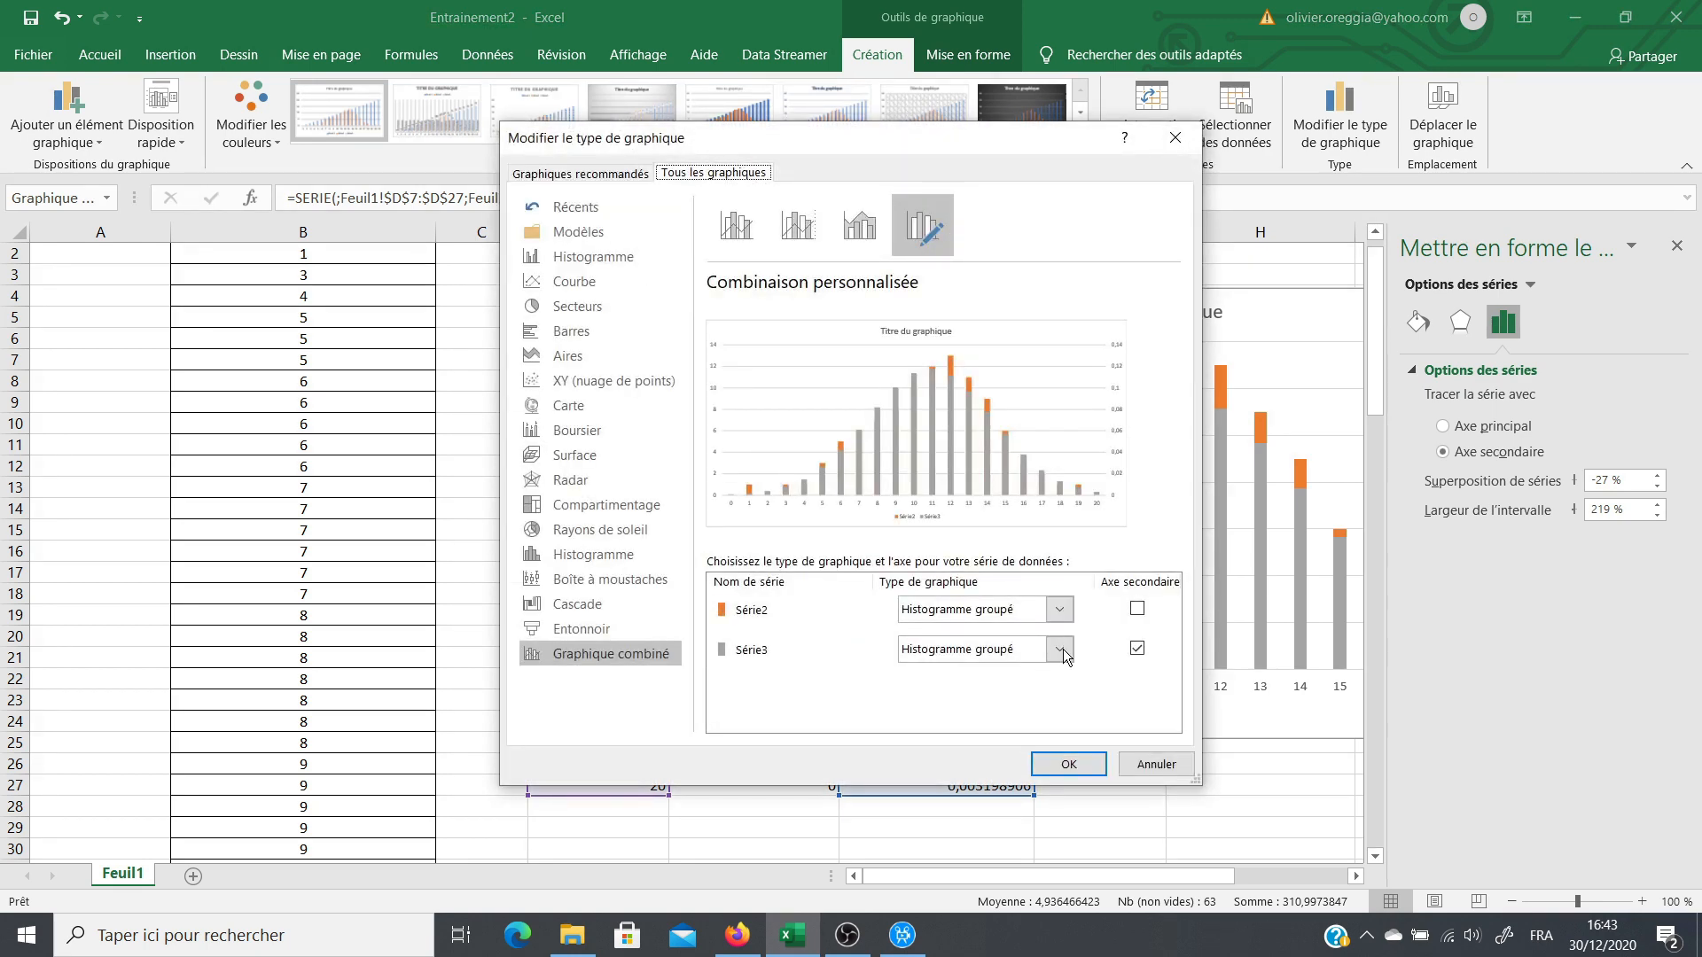
pyautogui.click(1060, 649)
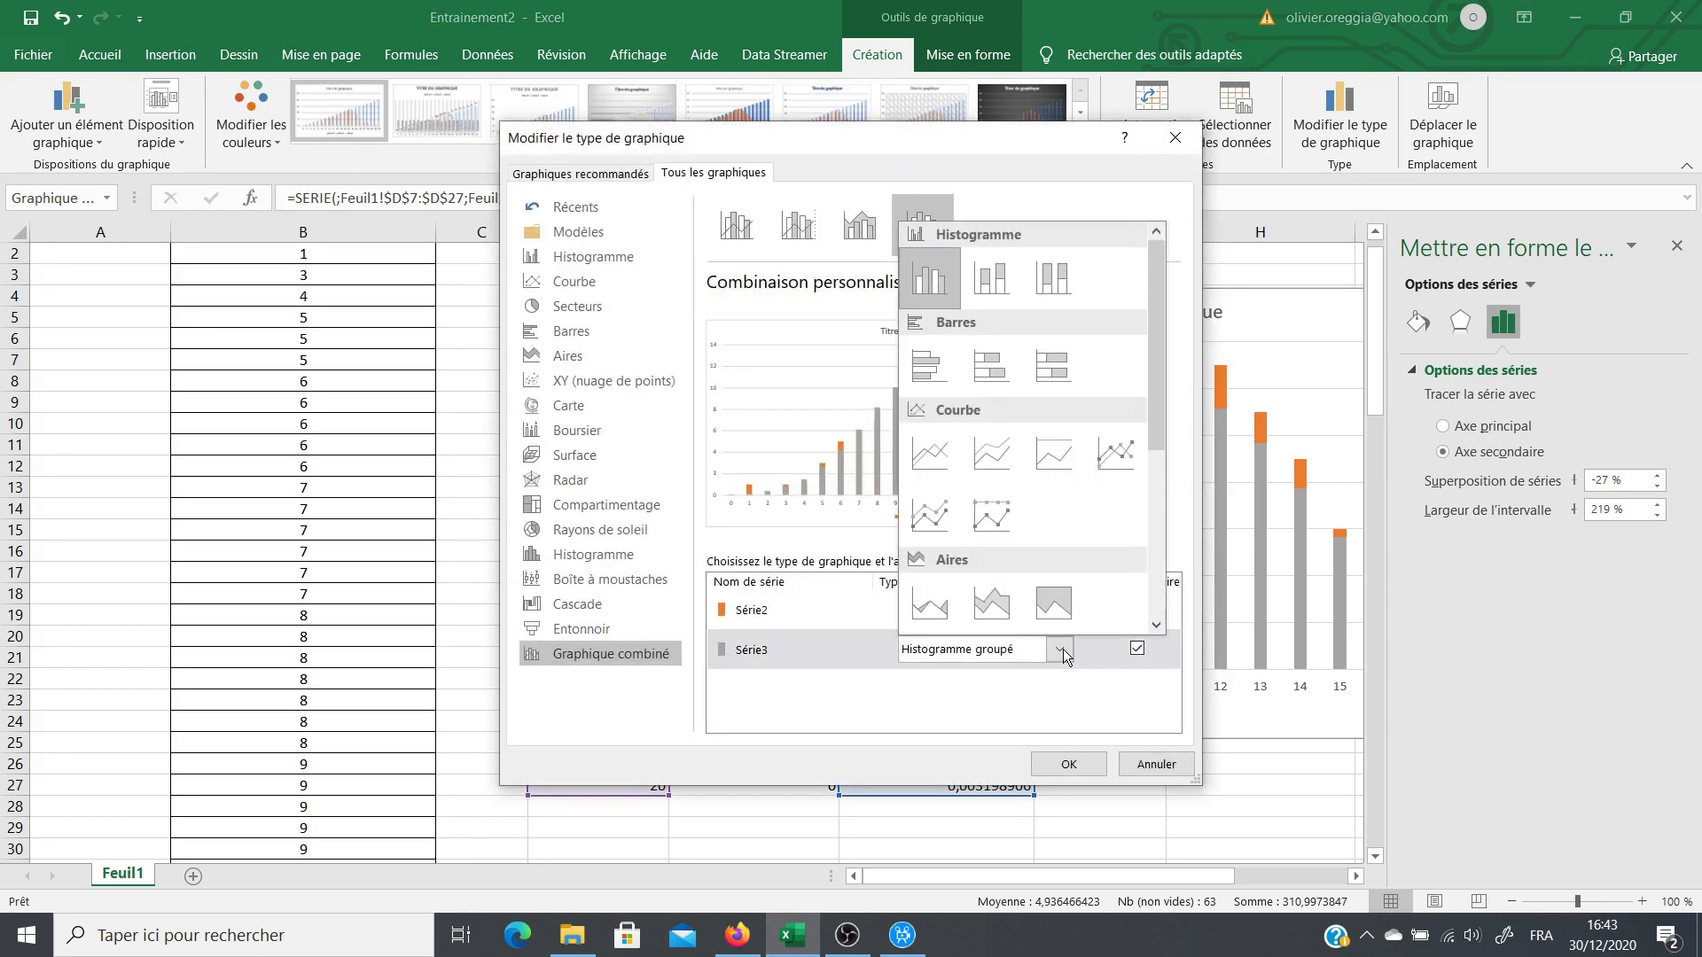
pyautogui.click(1125, 461)
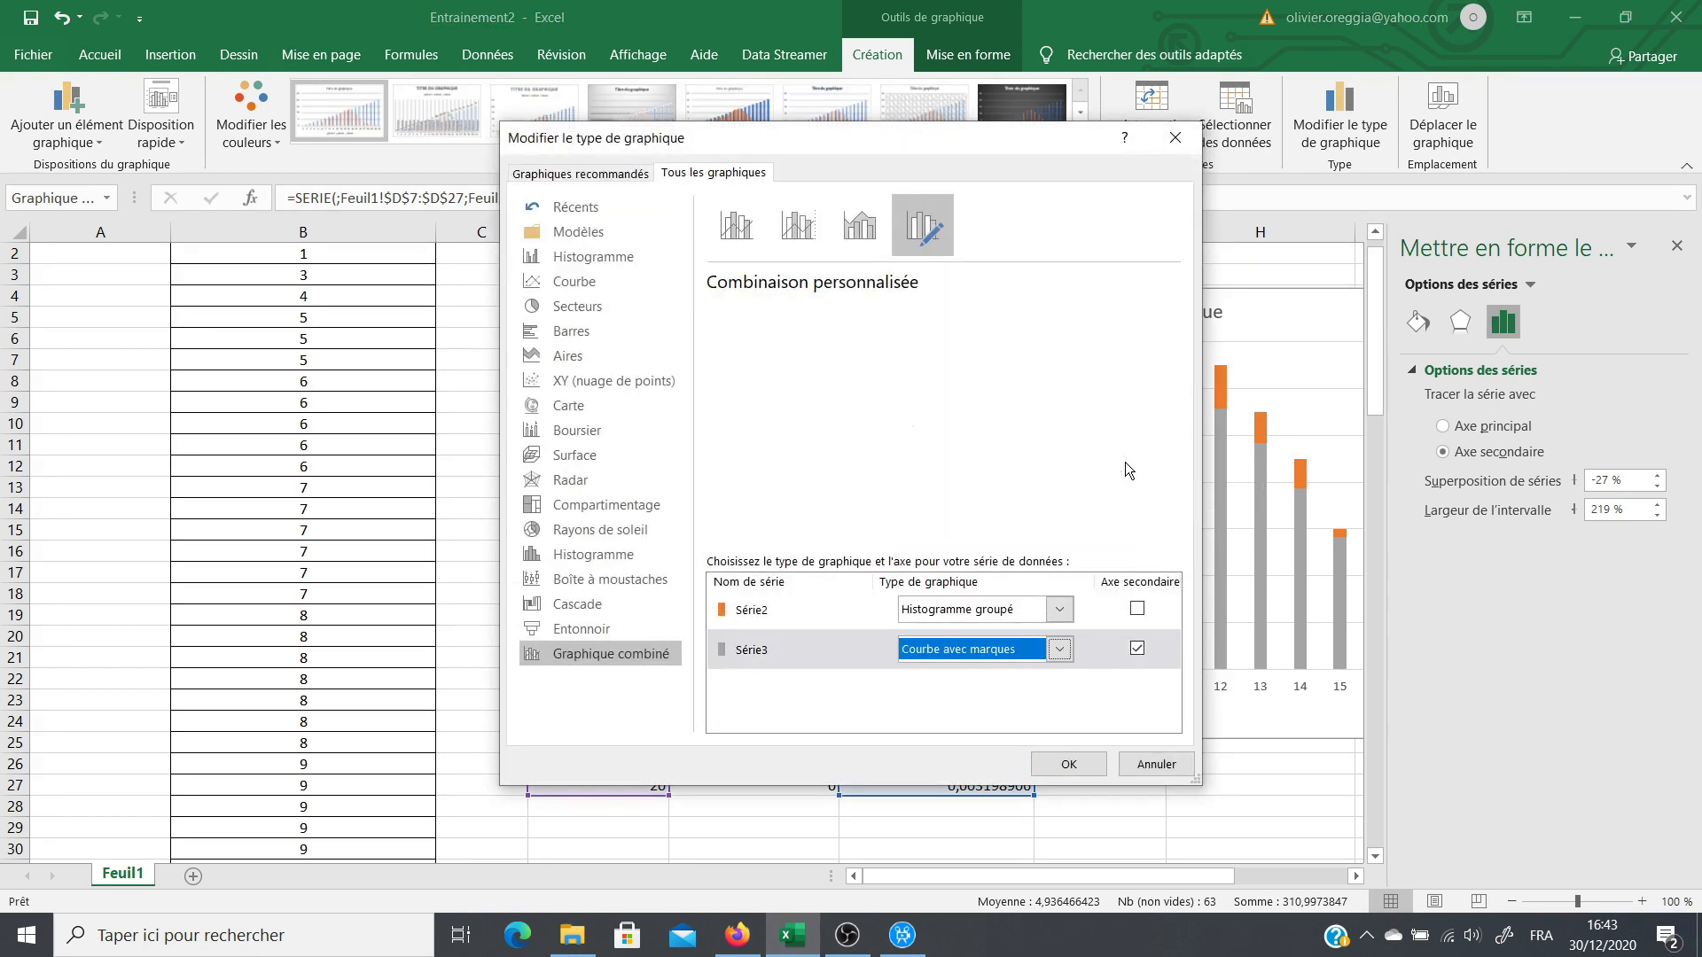
pyautogui.click(1070, 764)
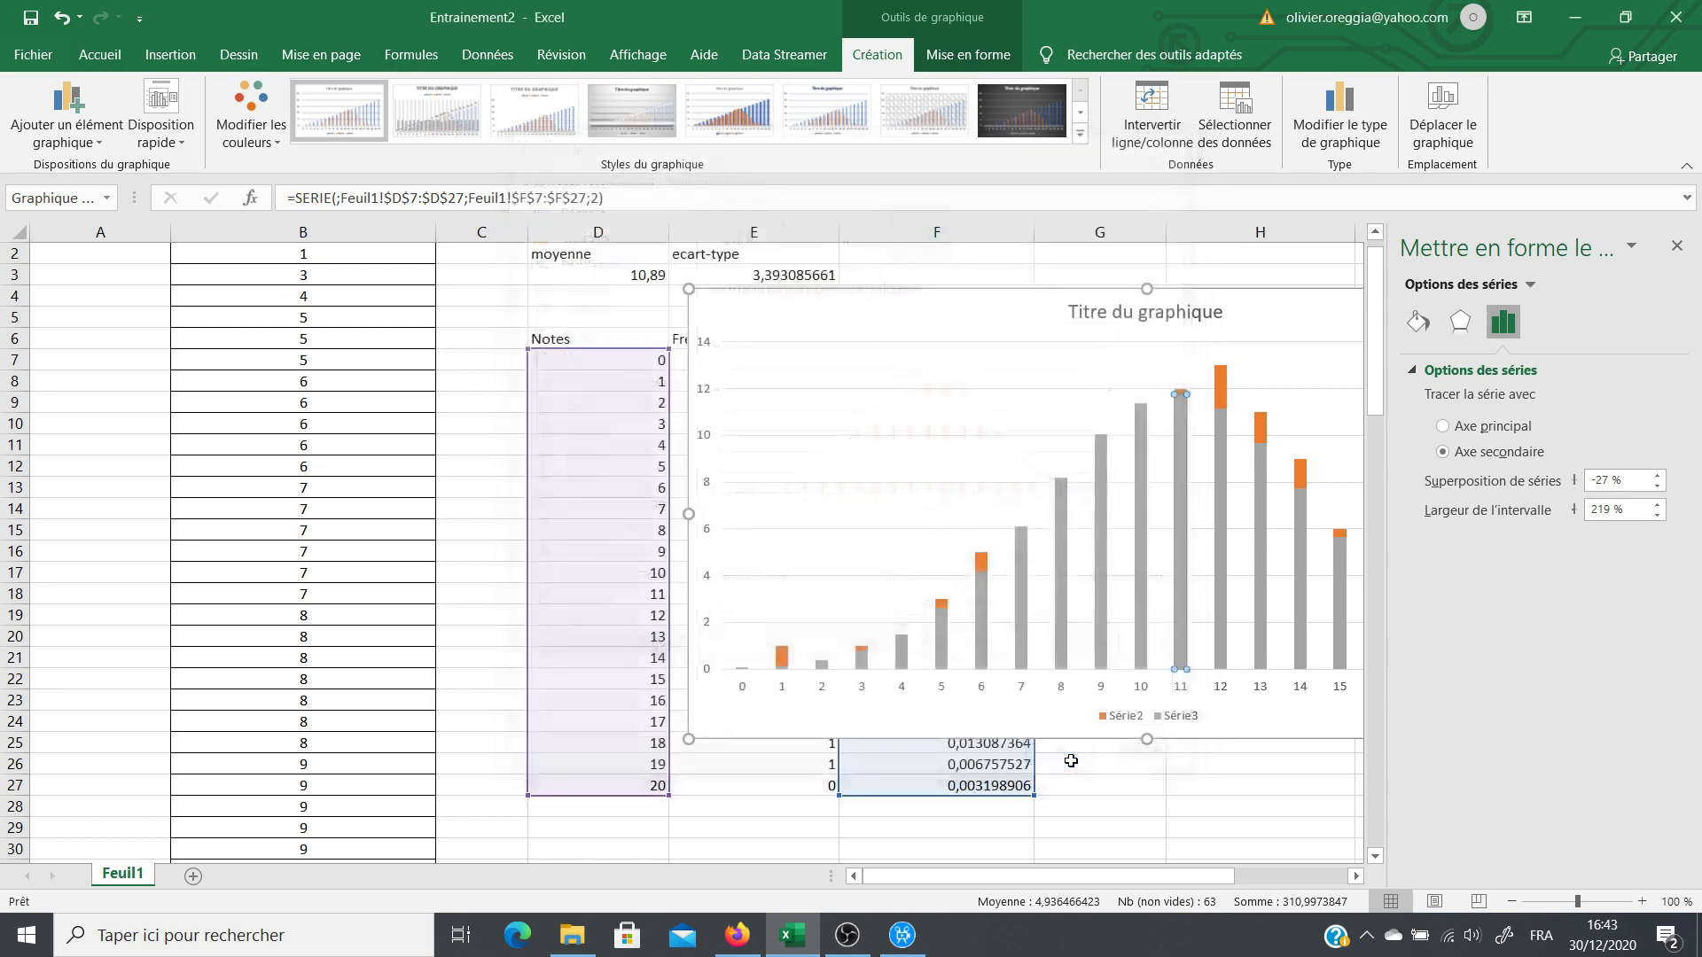
pyautogui.click(1676, 246)
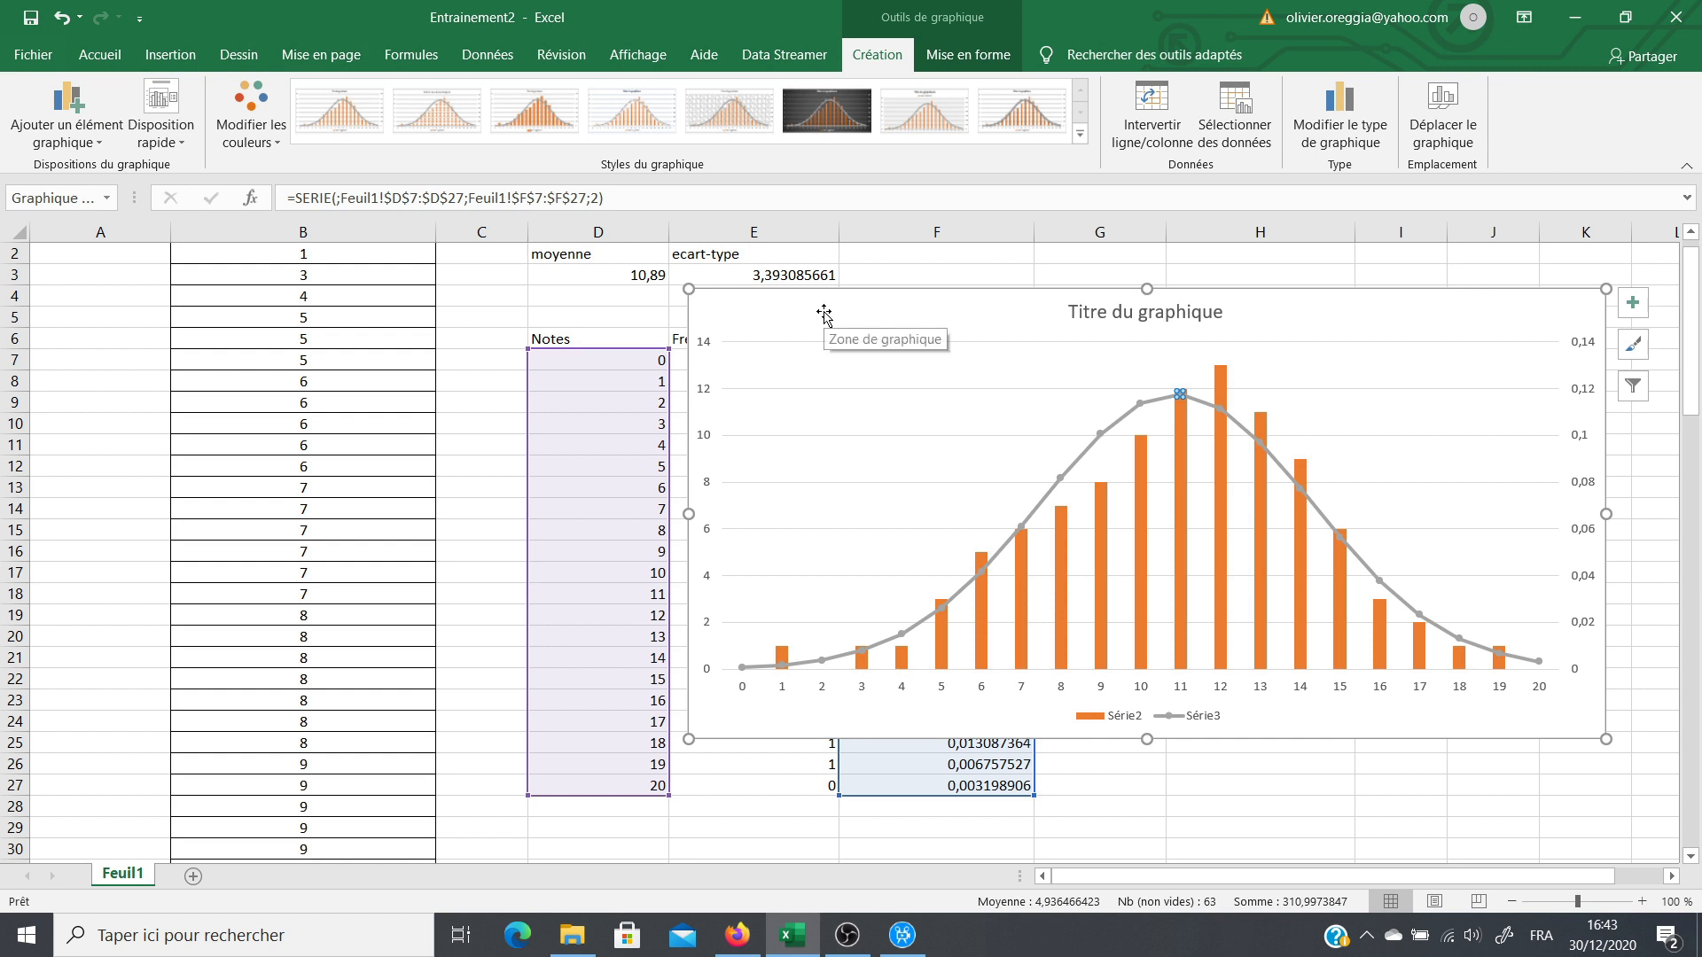
pyautogui.moveTo(824, 315); pyautogui.dragTo(572, 307)
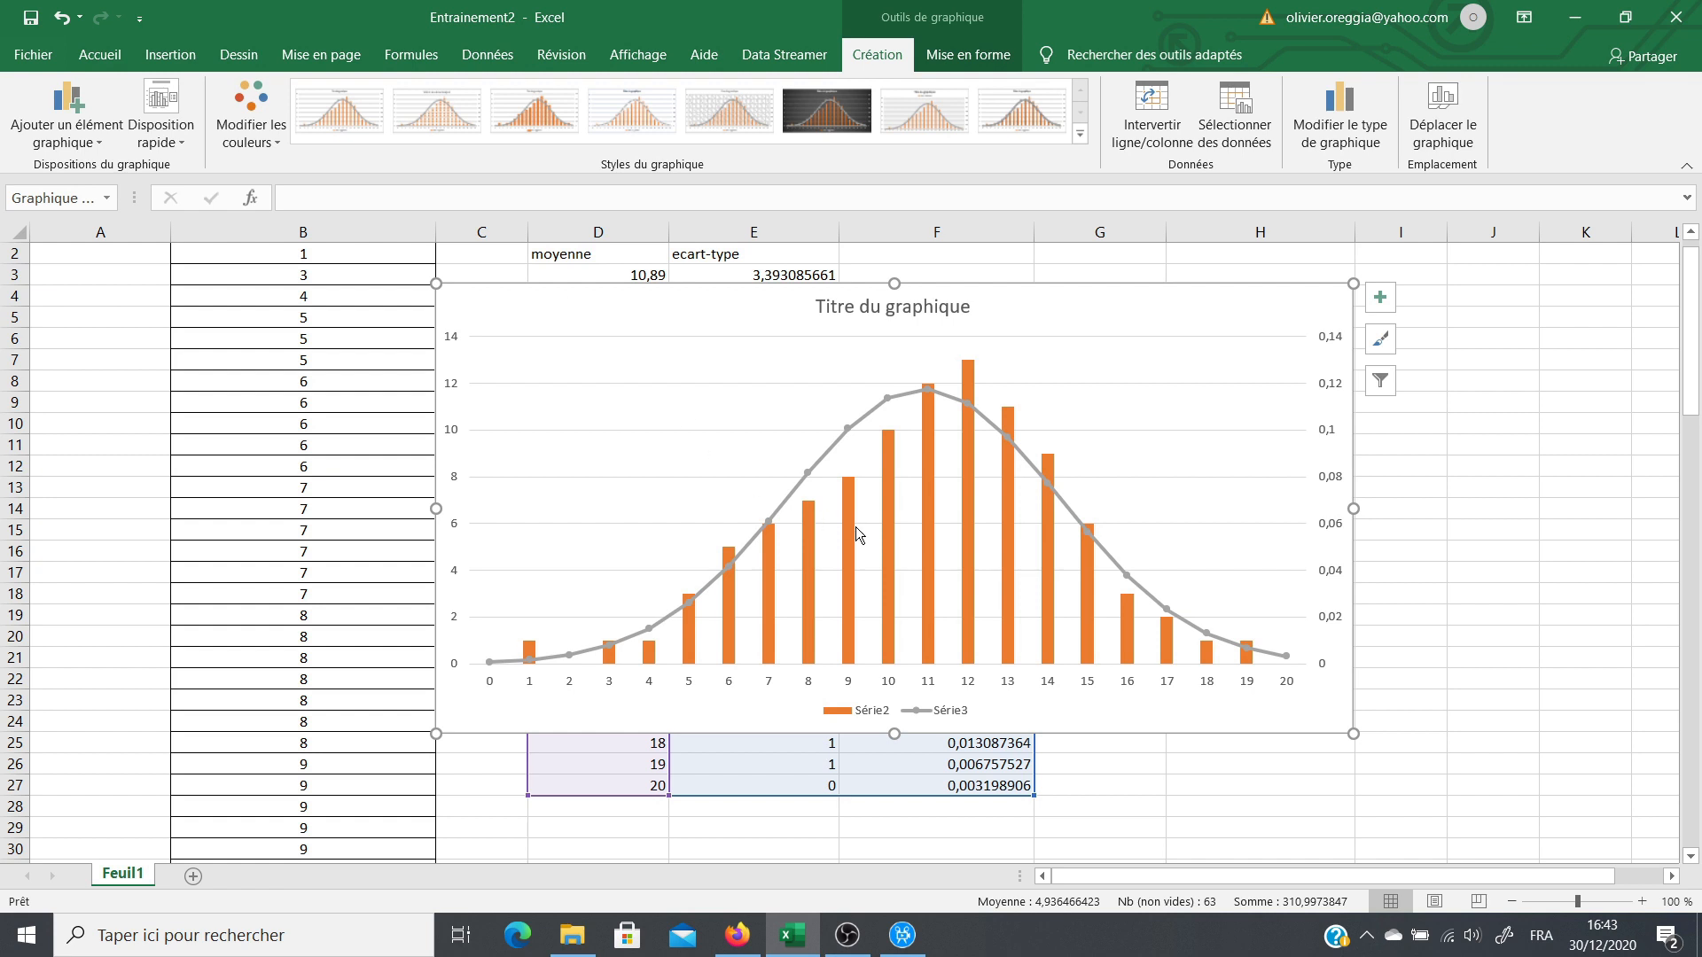
# Step: Set the gap width (Largeur de l'intervalle) of the Série2 columns to 0 %
pyautogui.doubleClick(967, 553)
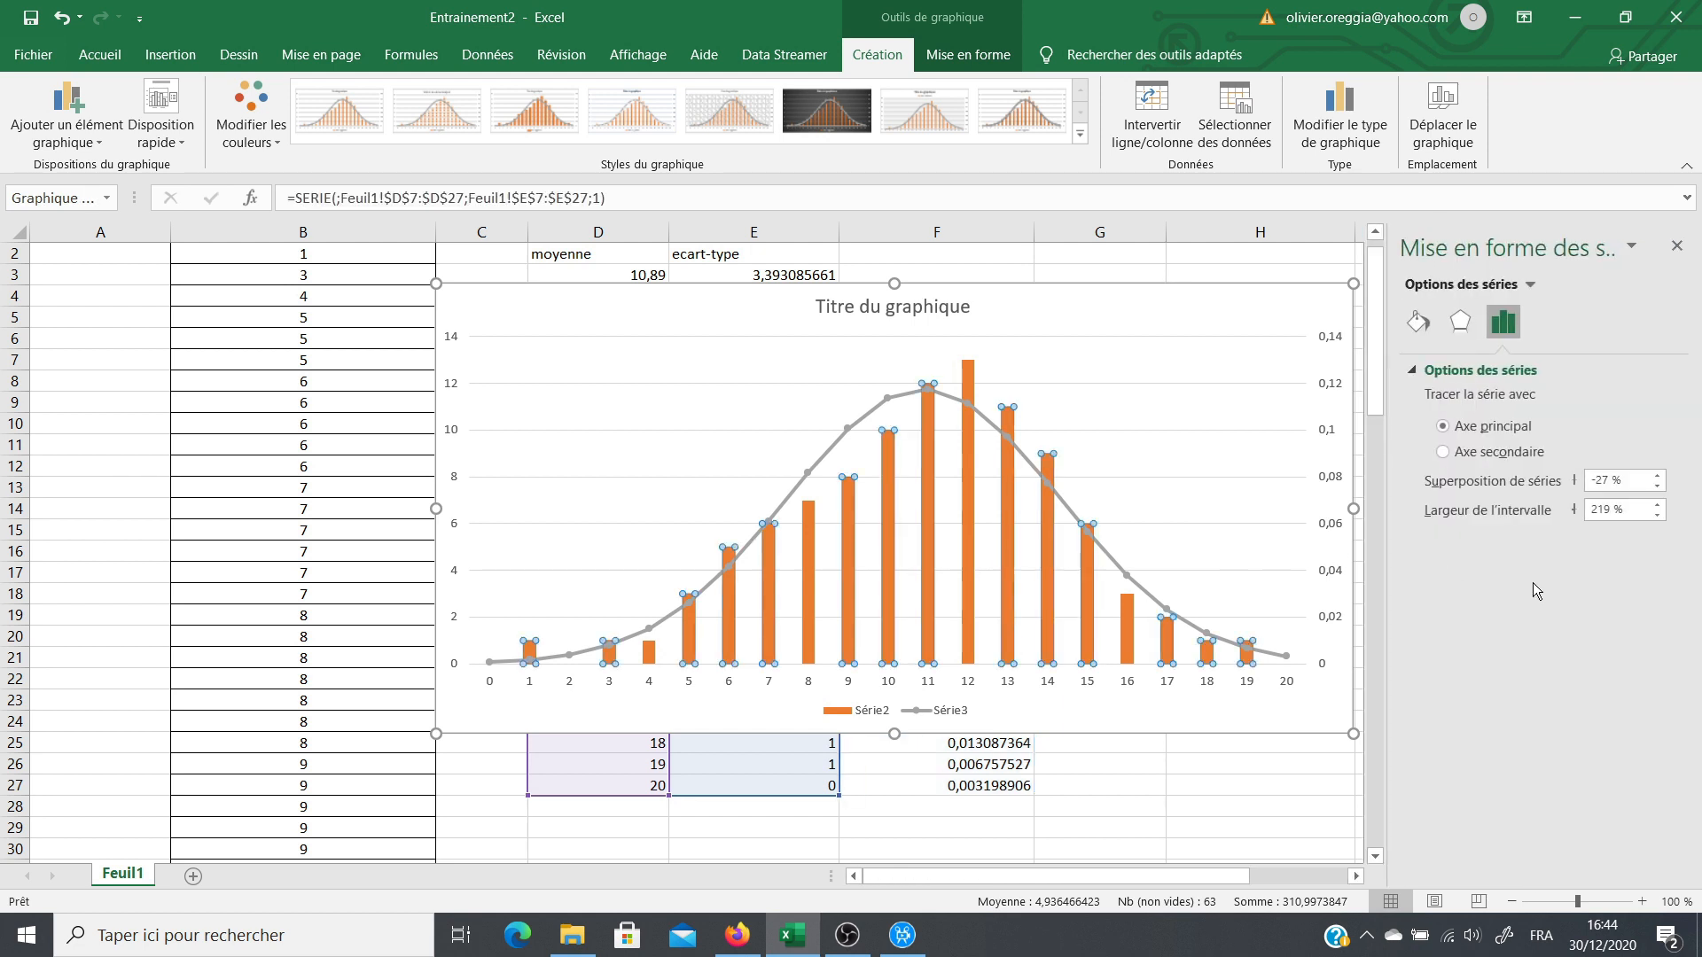
pyautogui.click(1633, 509)
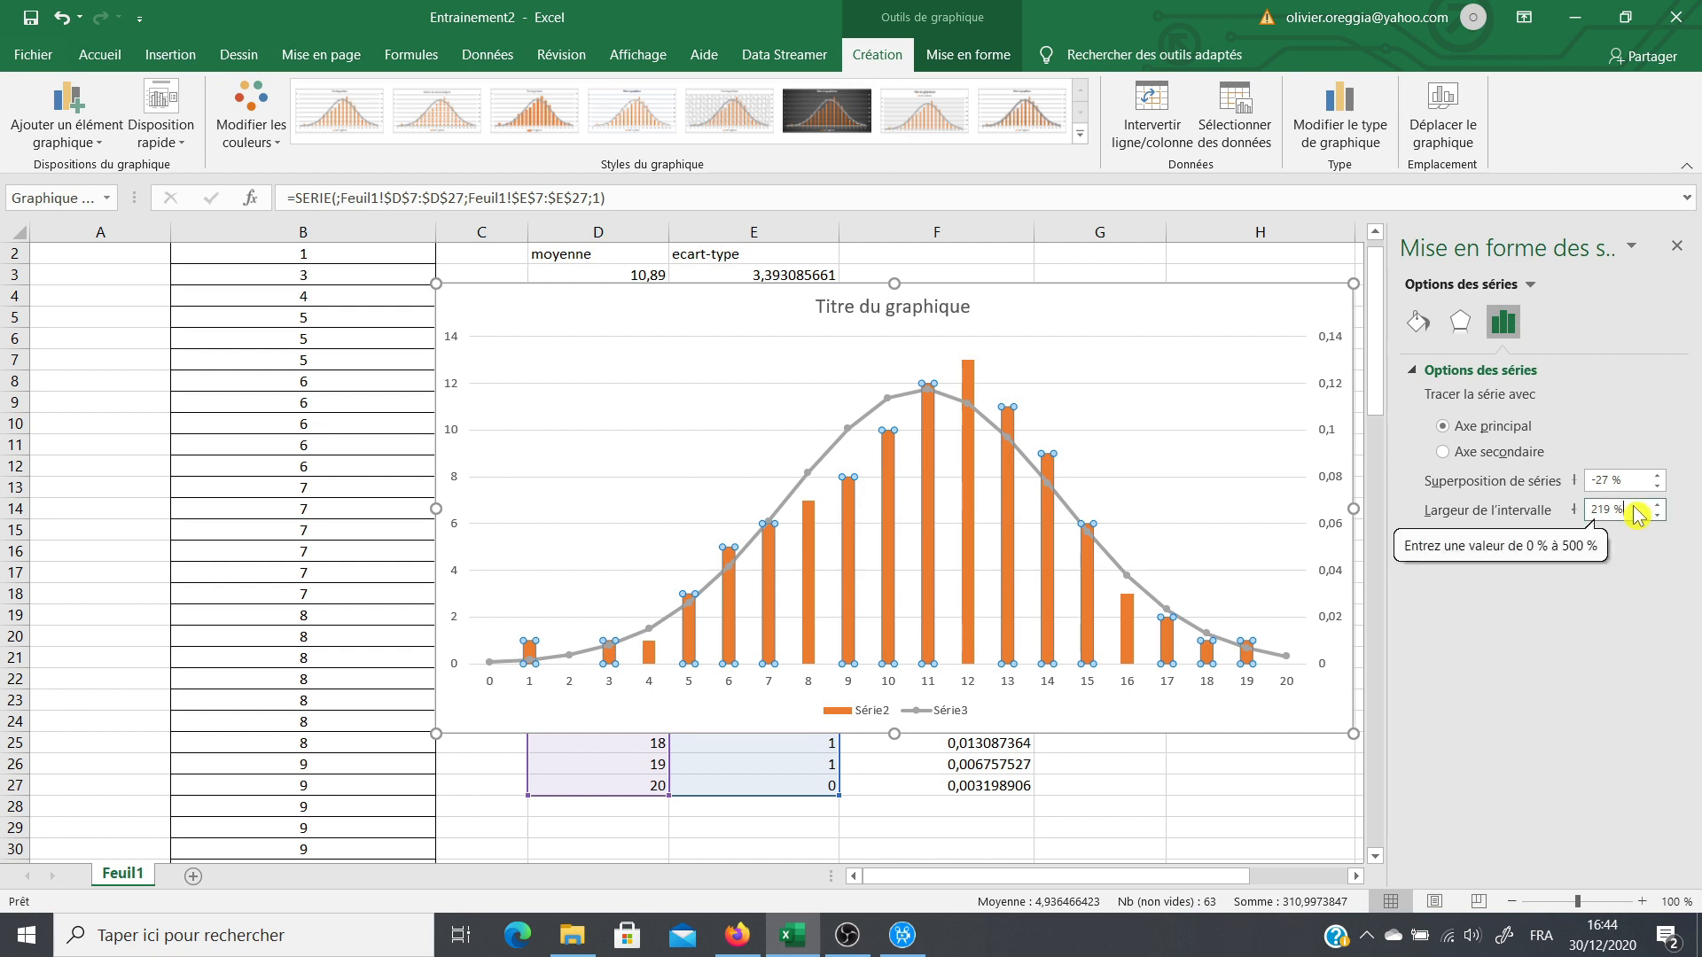
pyautogui.press('BackSpace')
pyautogui.press('BackSpace')
pyautogui.press('BackSpace')
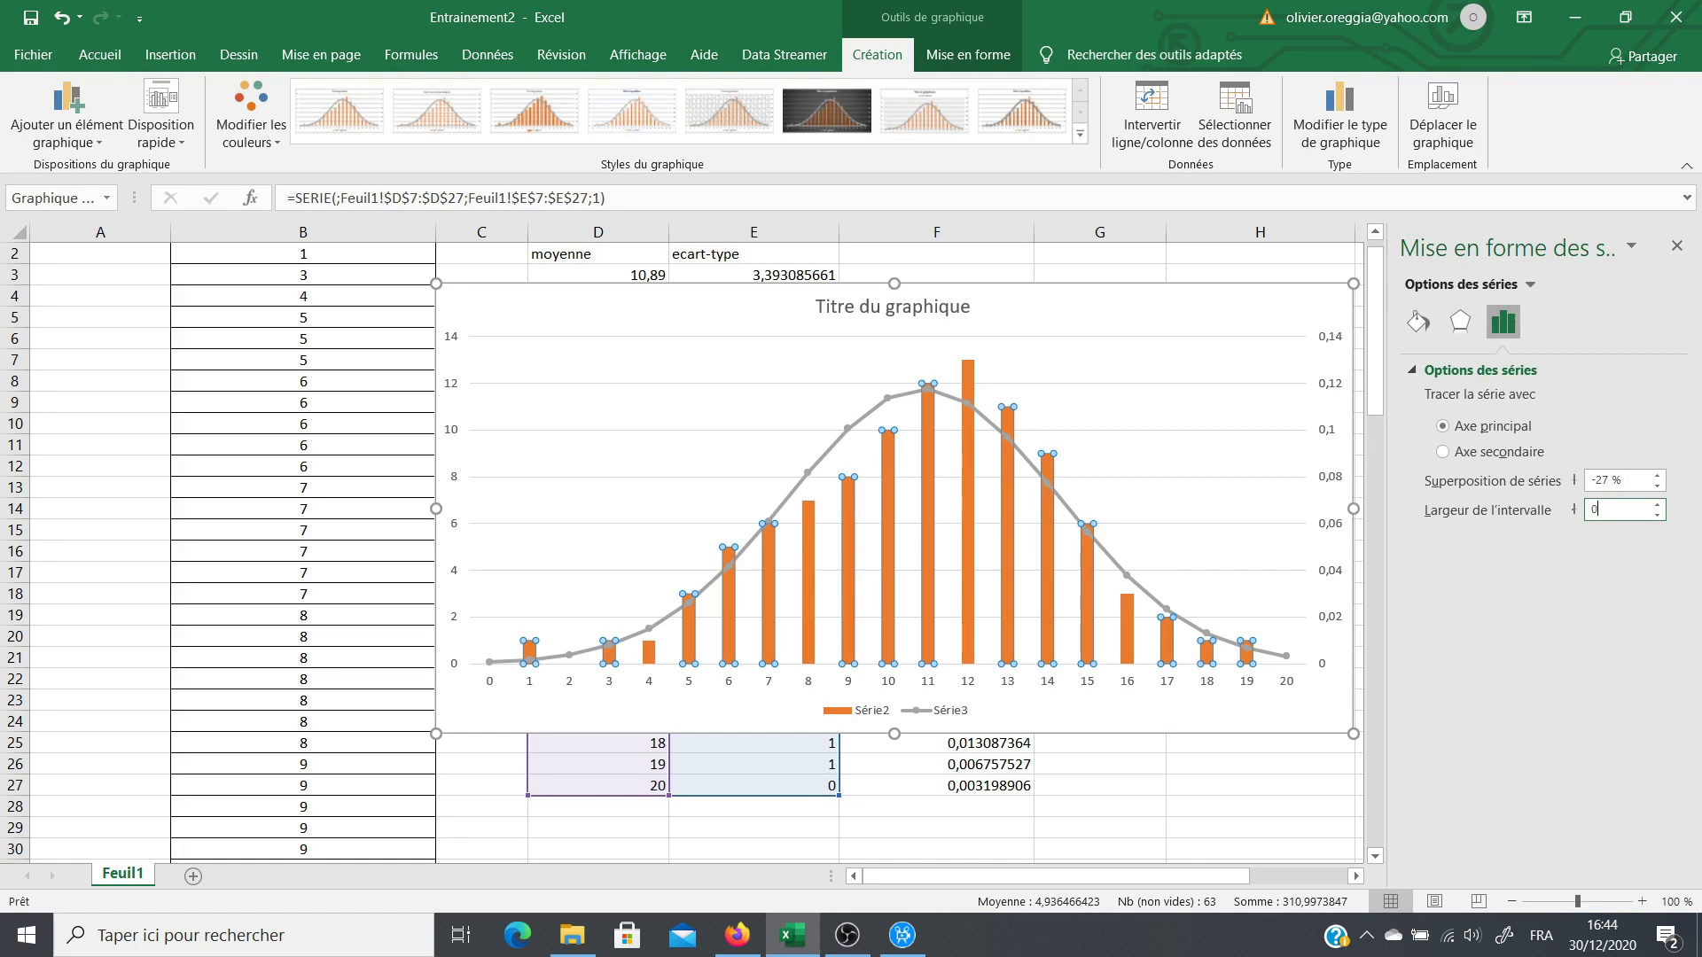
pyautogui.click(1252, 450)
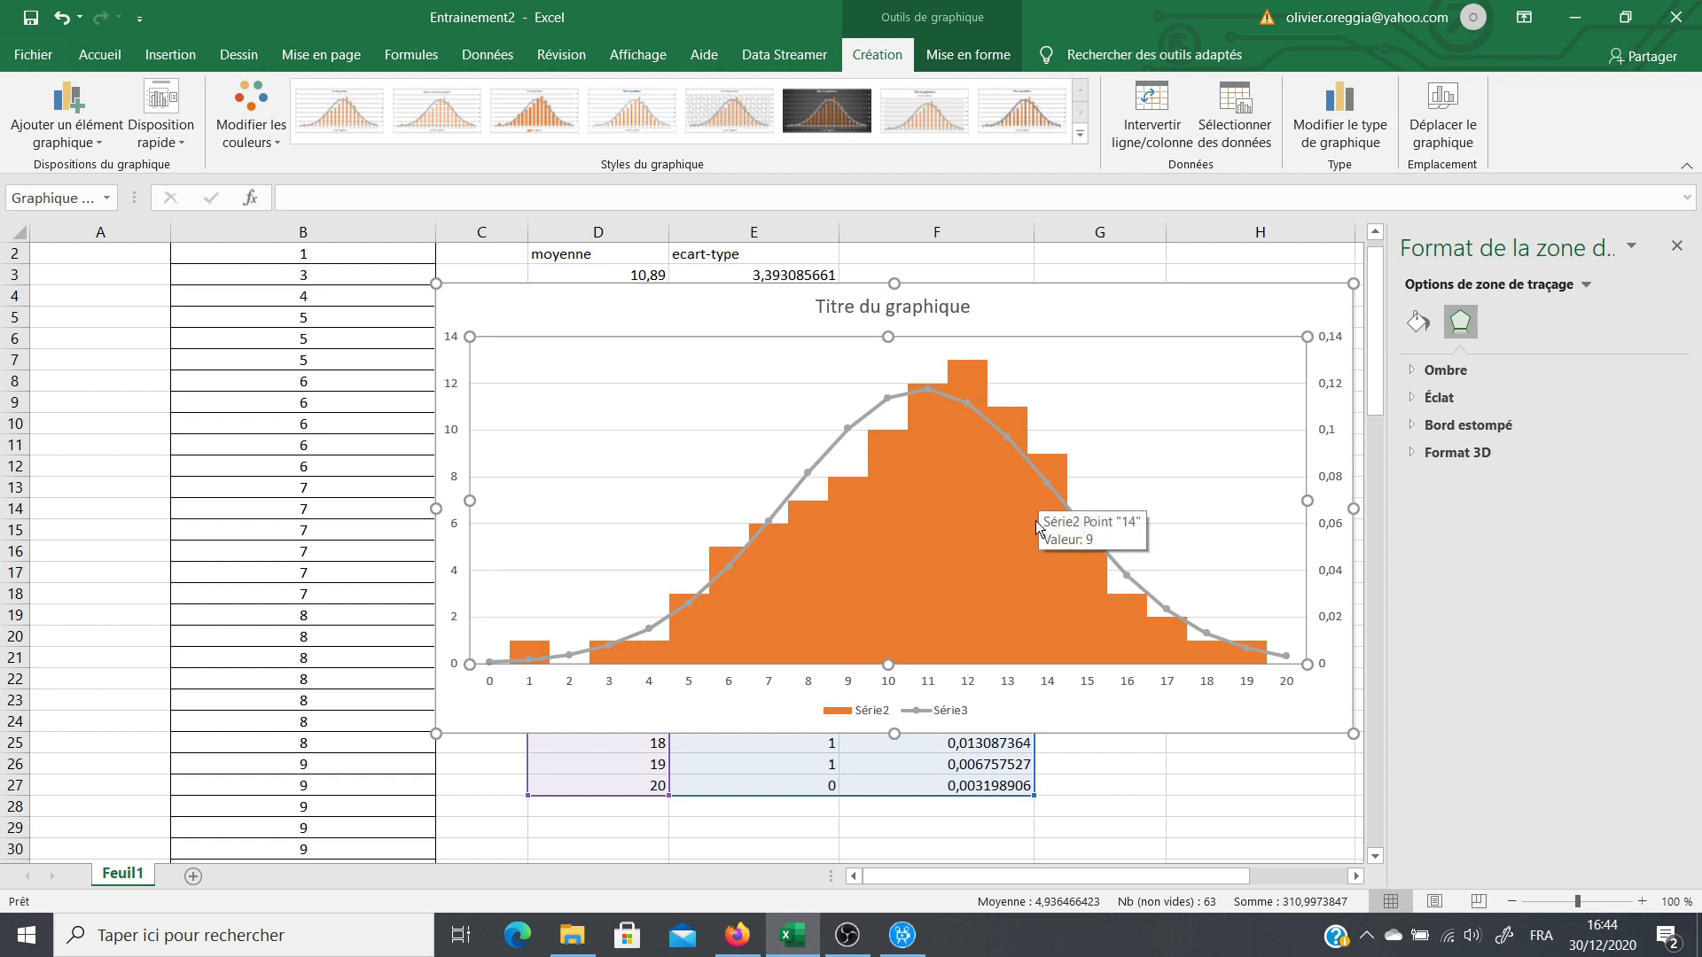
# Step: Set a very small gap width for the Série2 columns so that thin spaces separate neighbouring bars
pyautogui.click(1047, 479)
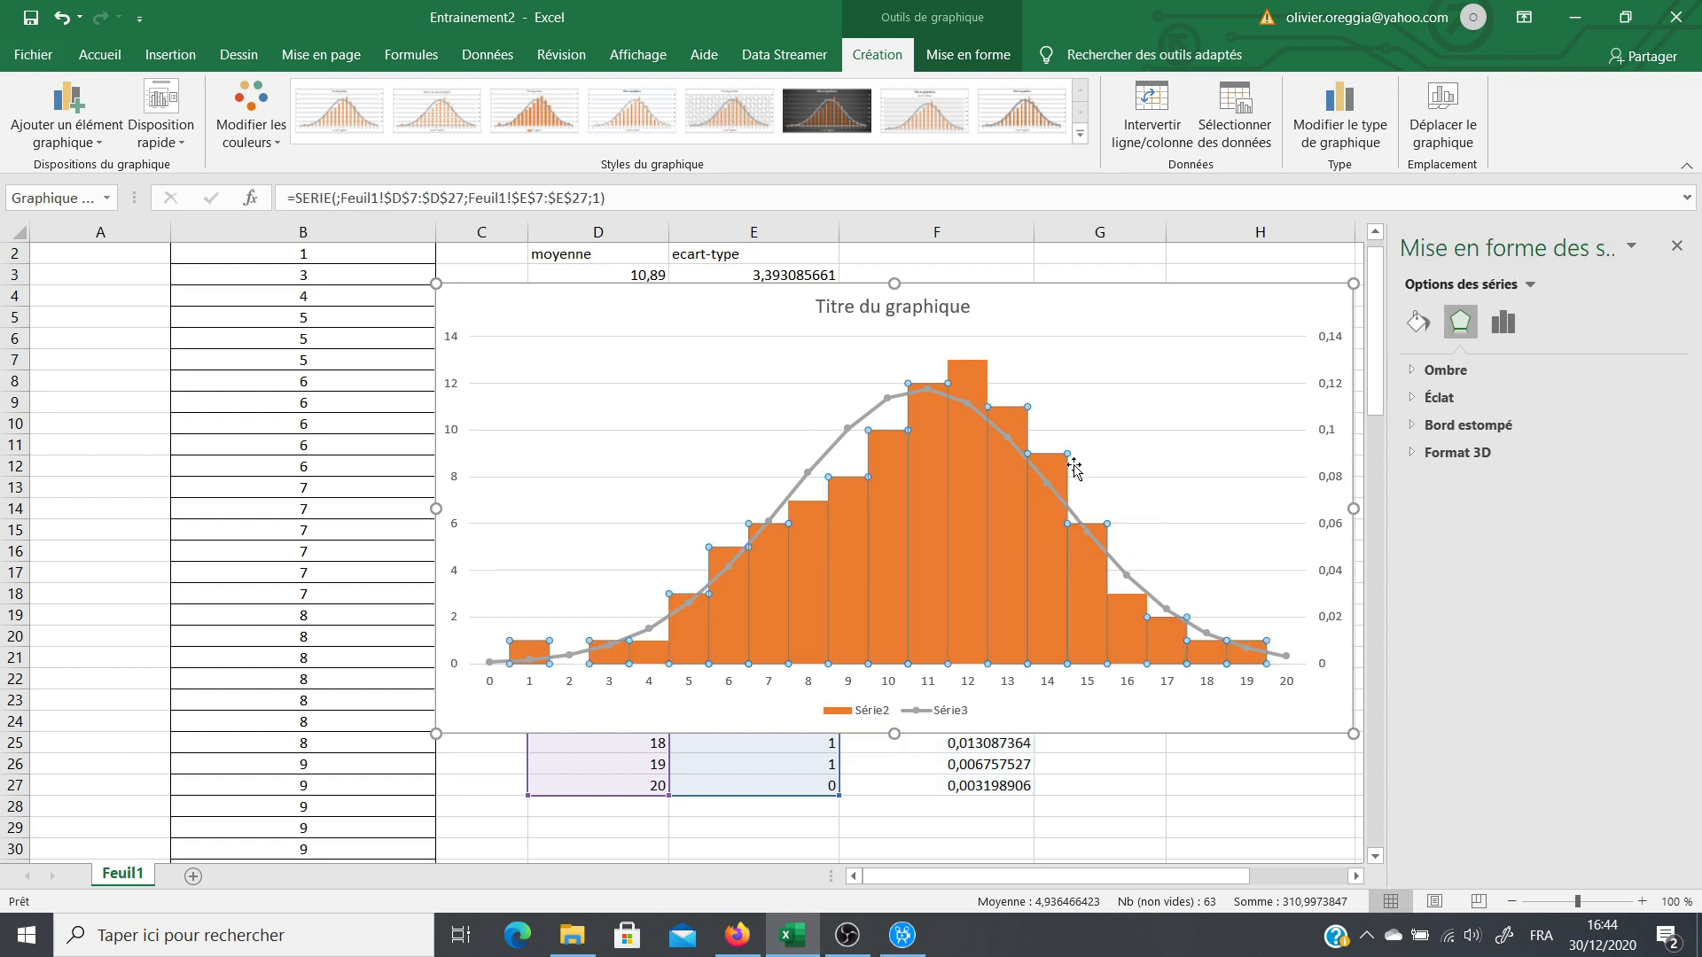
pyautogui.click(1050, 555)
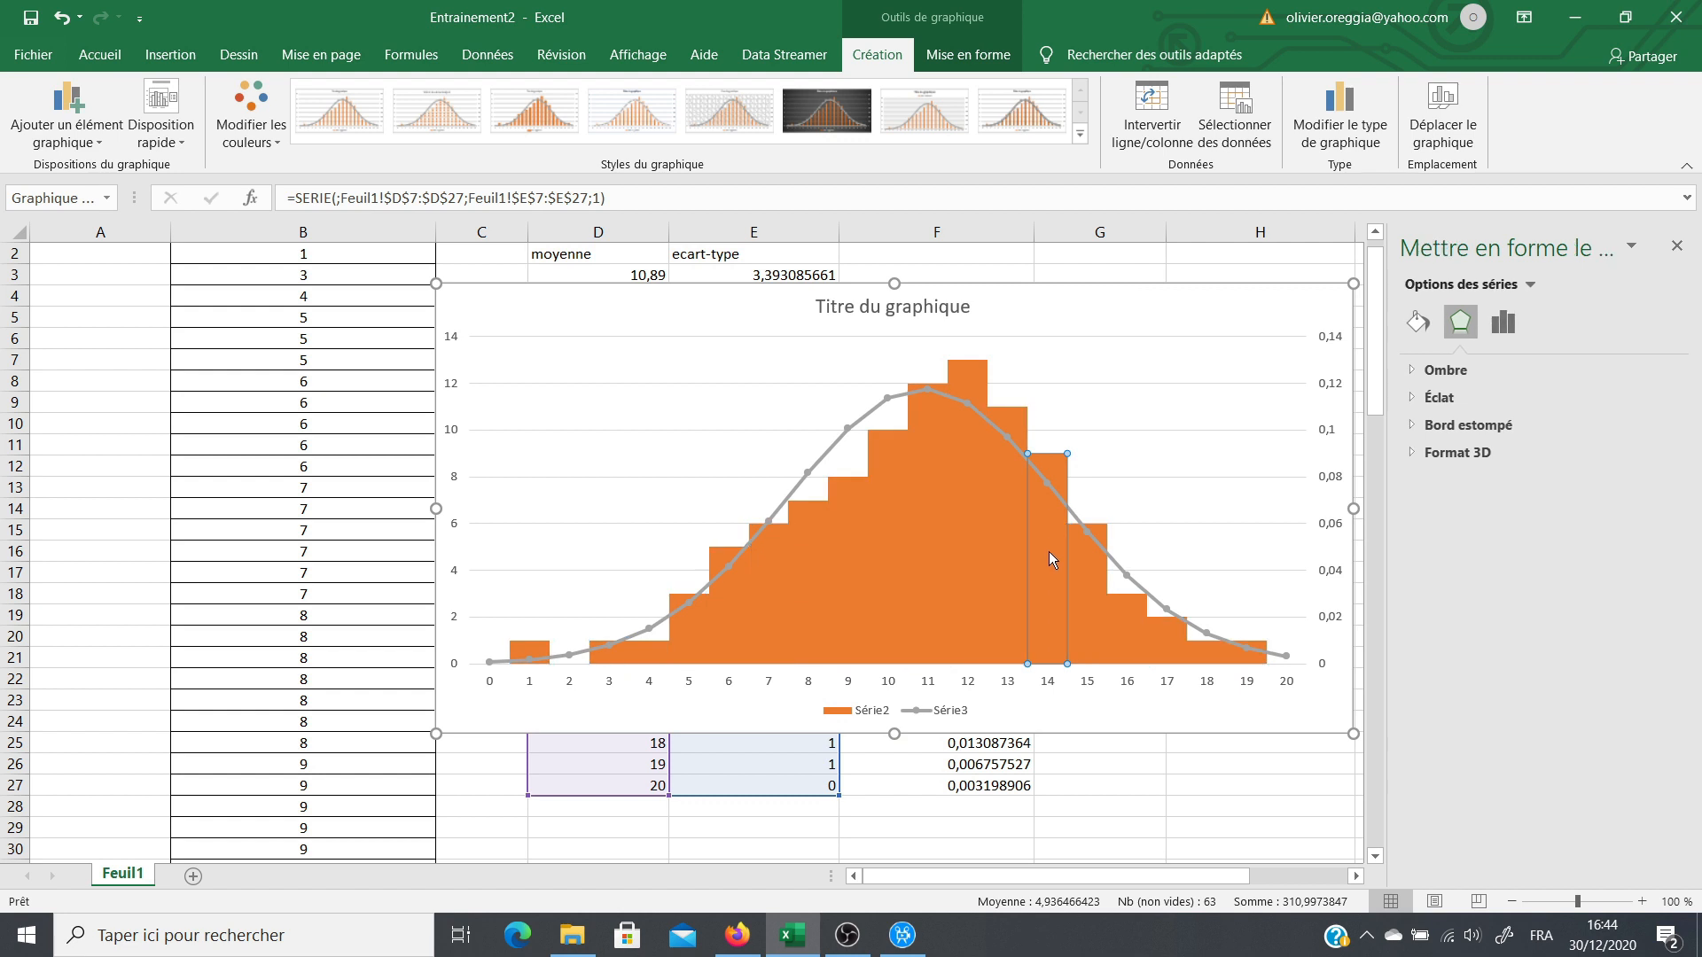
pyautogui.click(1504, 323)
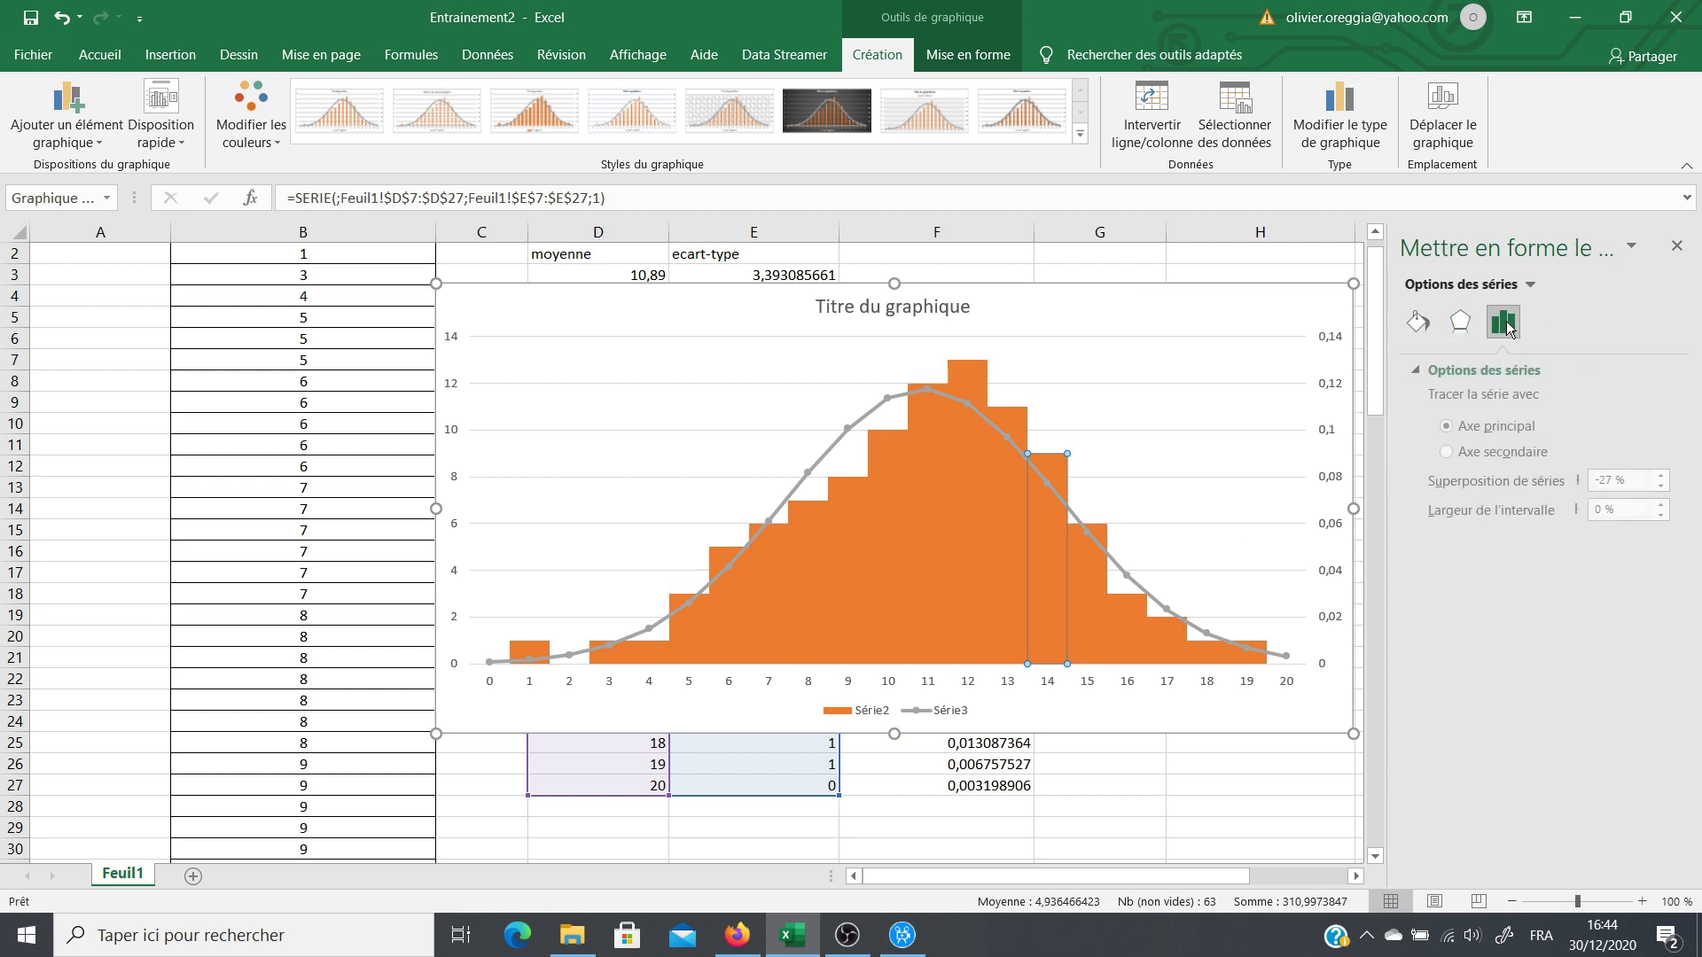
pyautogui.doubleClick(1604, 511)
pyautogui.press('BackSpace')
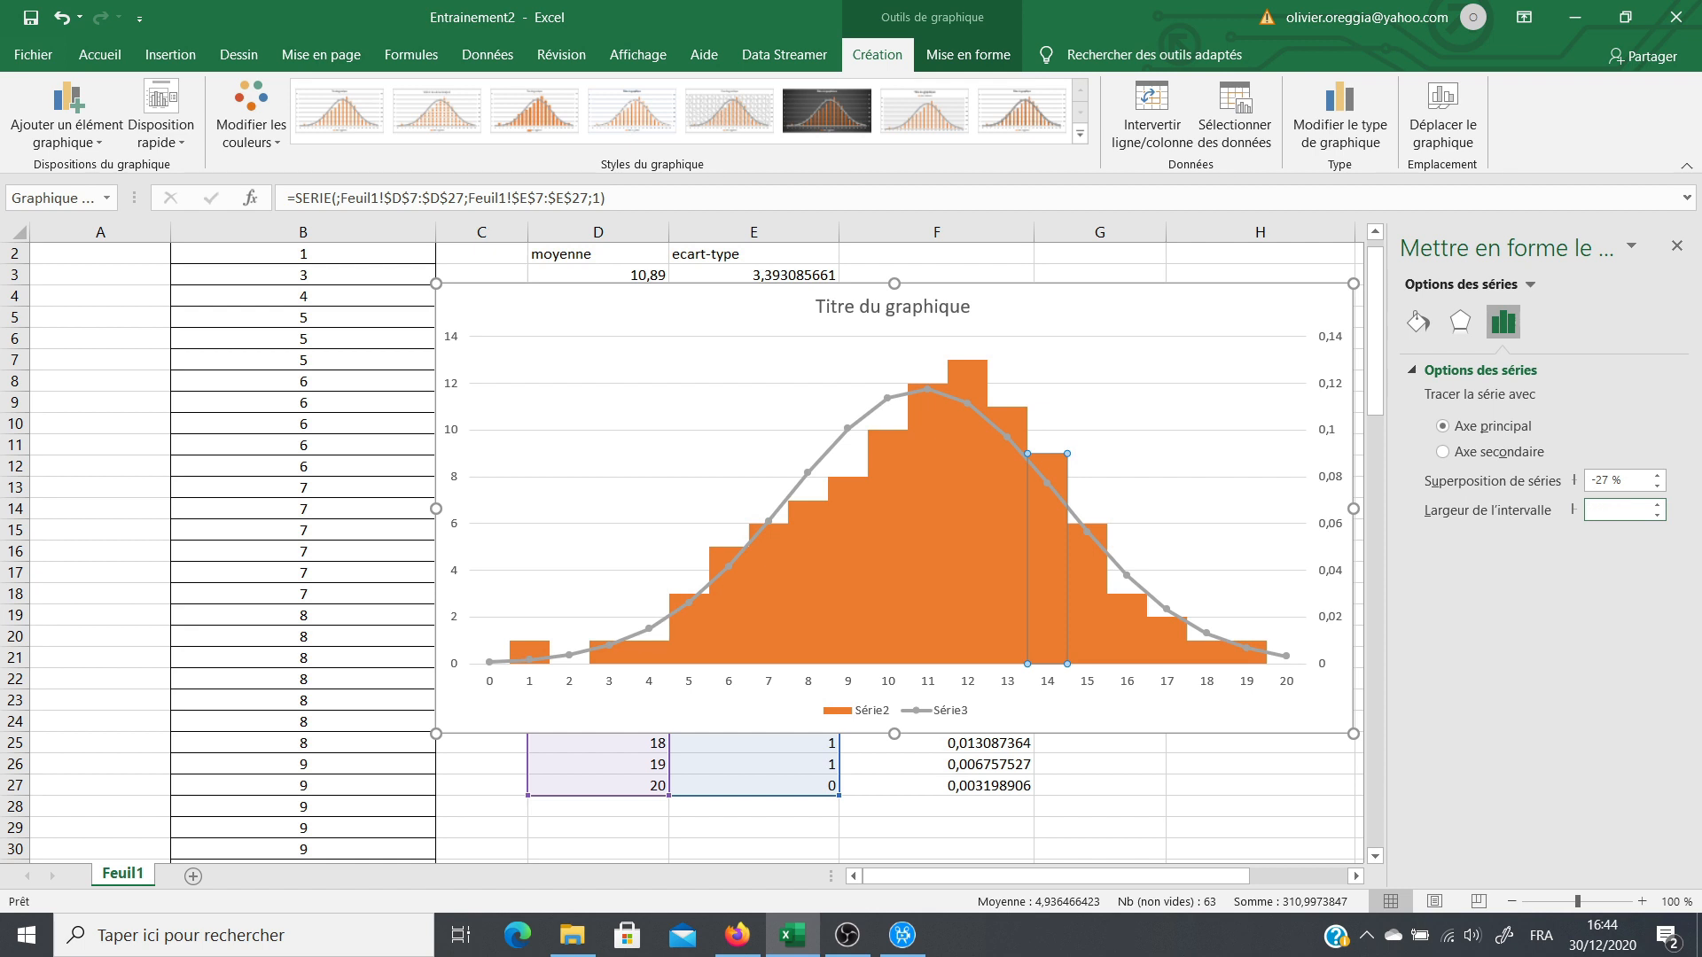
pyautogui.click(1192, 512)
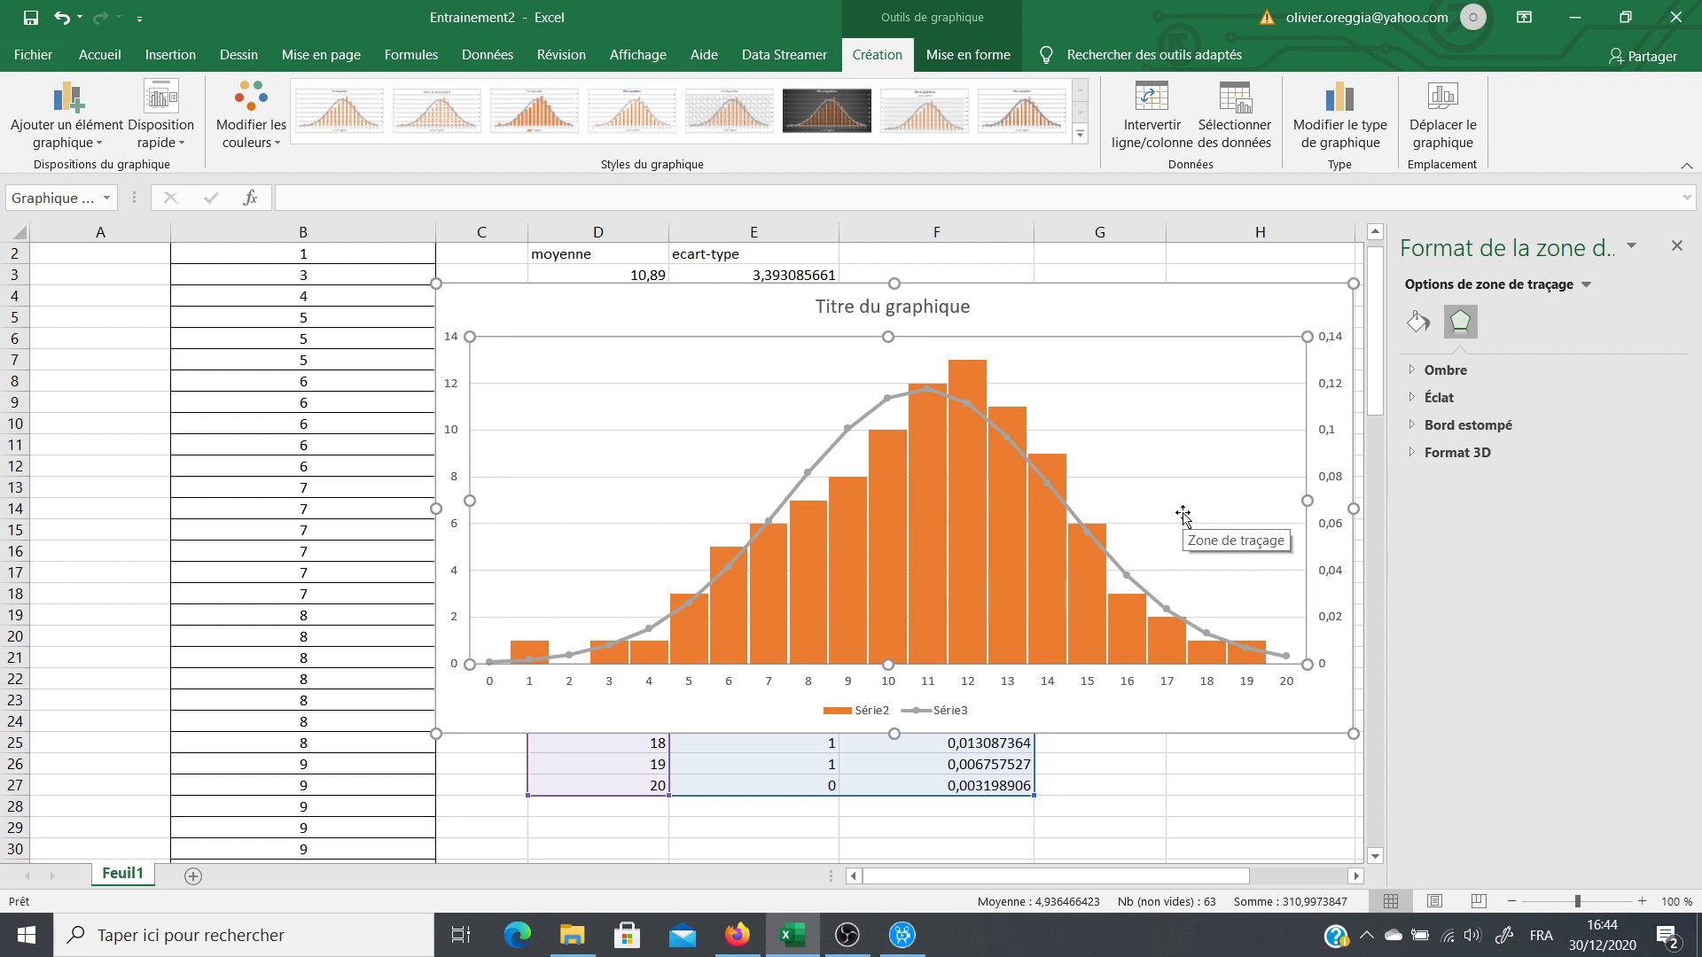
# Step: Shift the chart so it partly covers column B, and enable smoothing (Lissage) on the Série3 line
pyautogui.moveTo(672, 314); pyautogui.dragTo(563, 309)
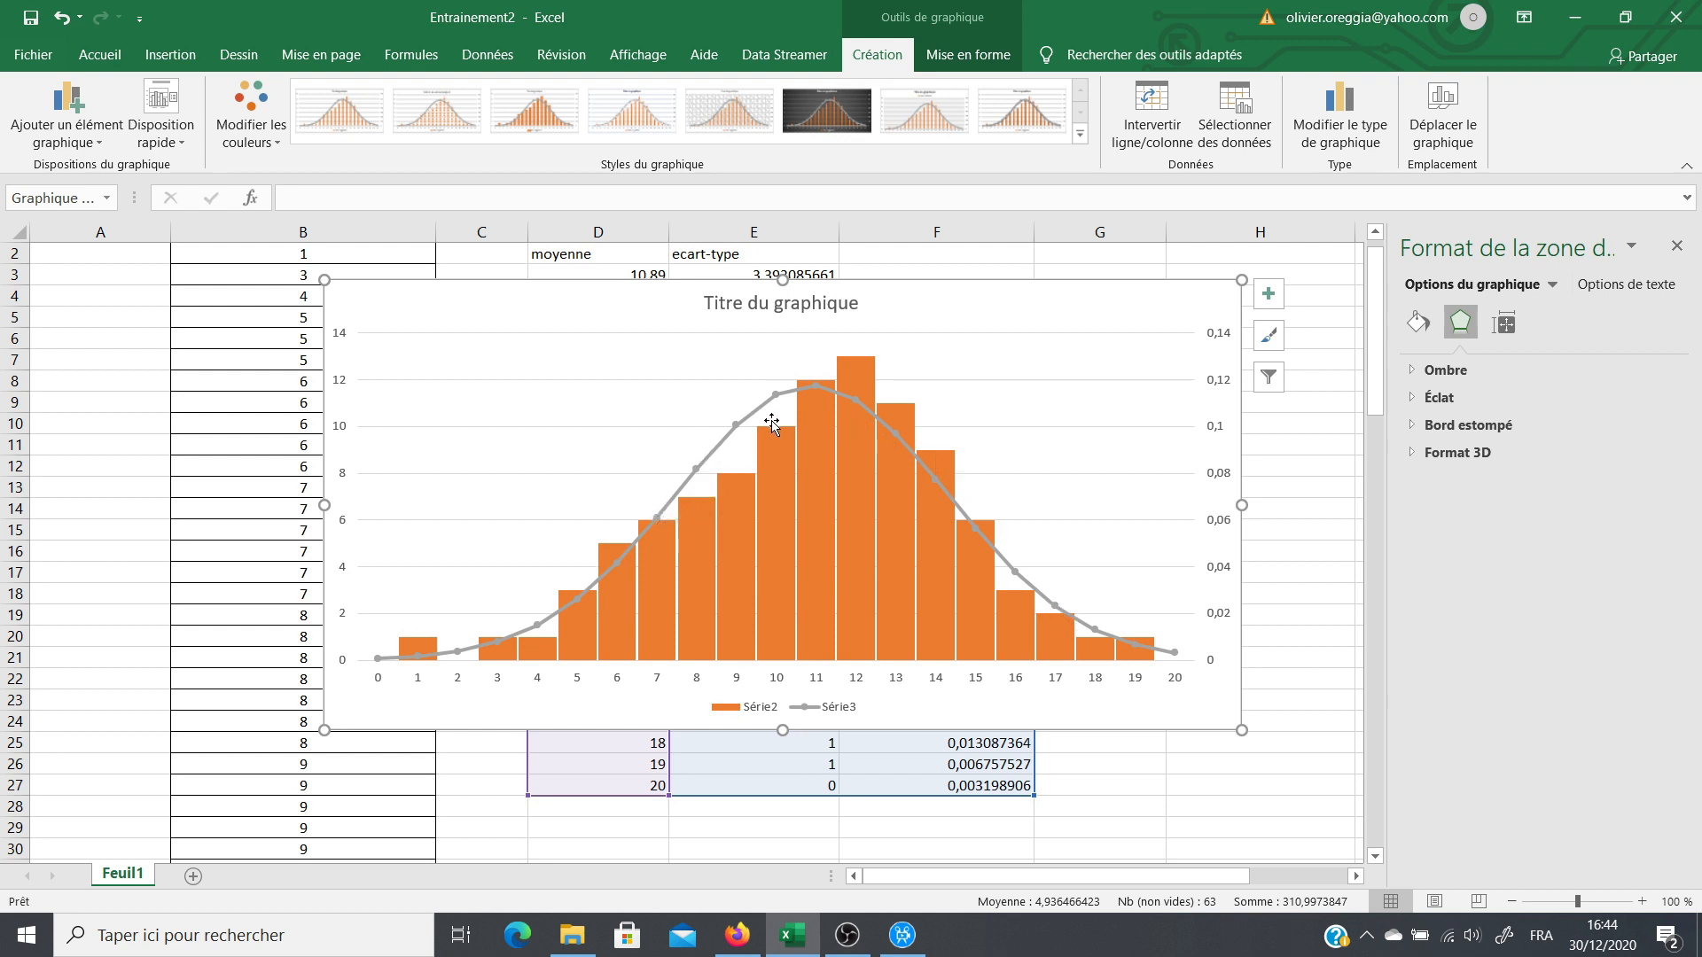
pyautogui.moveTo(700, 475)
pyautogui.click(737, 426)
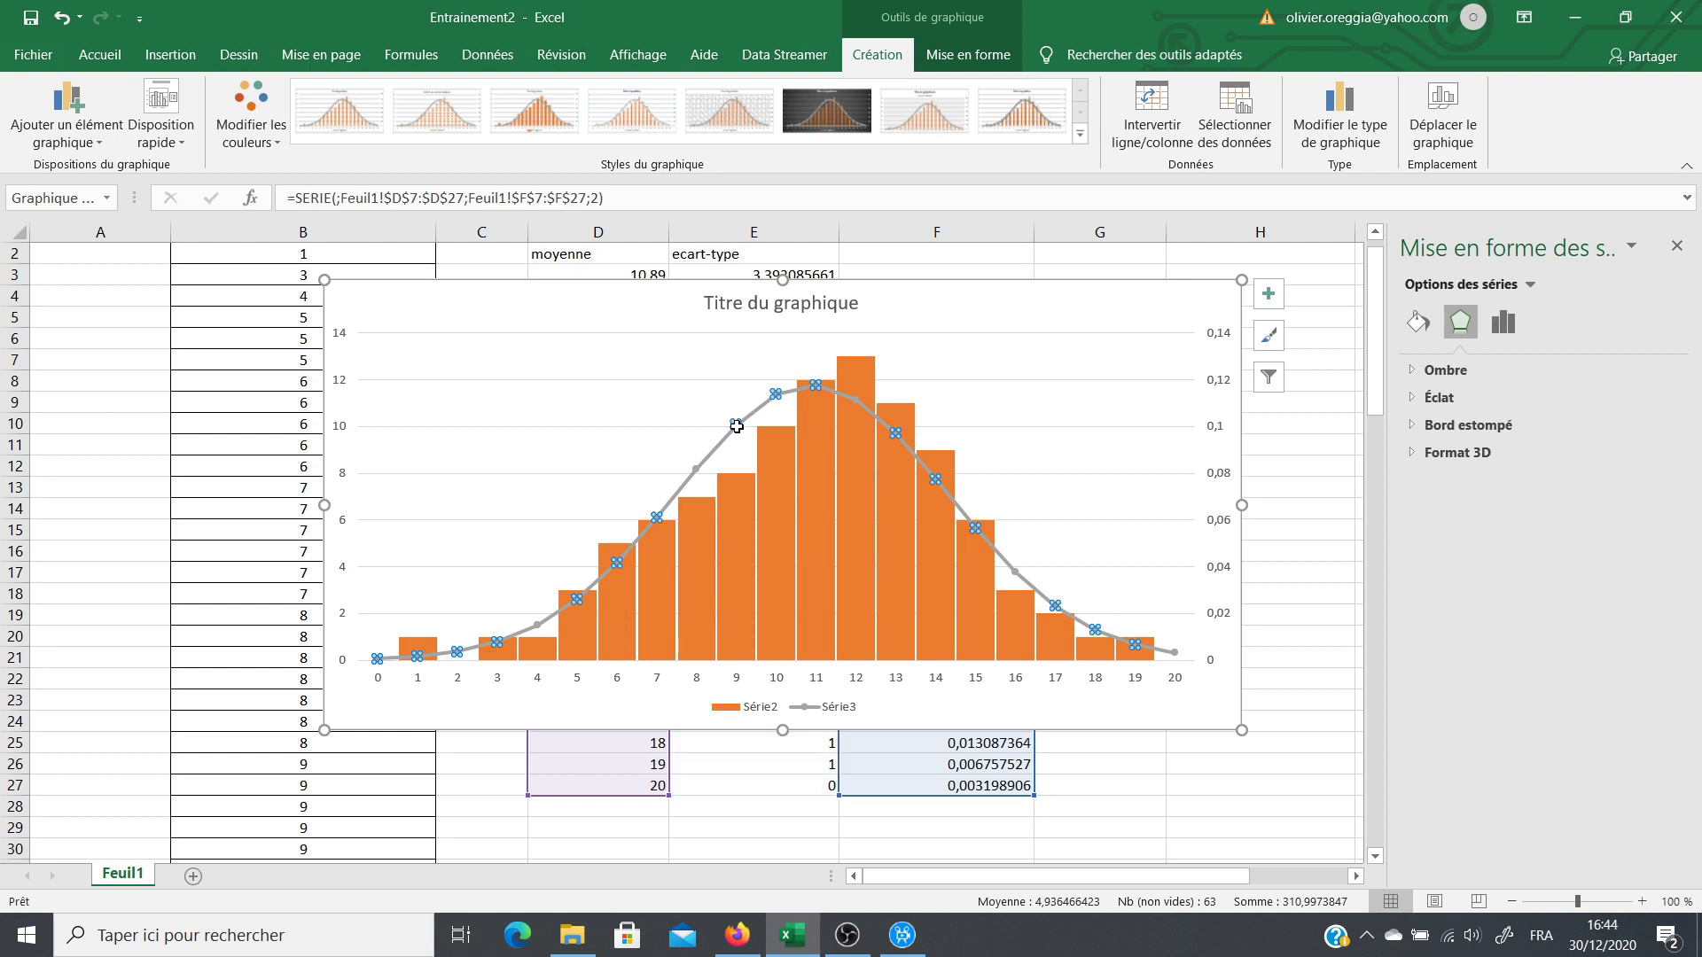
pyautogui.click(1417, 322)
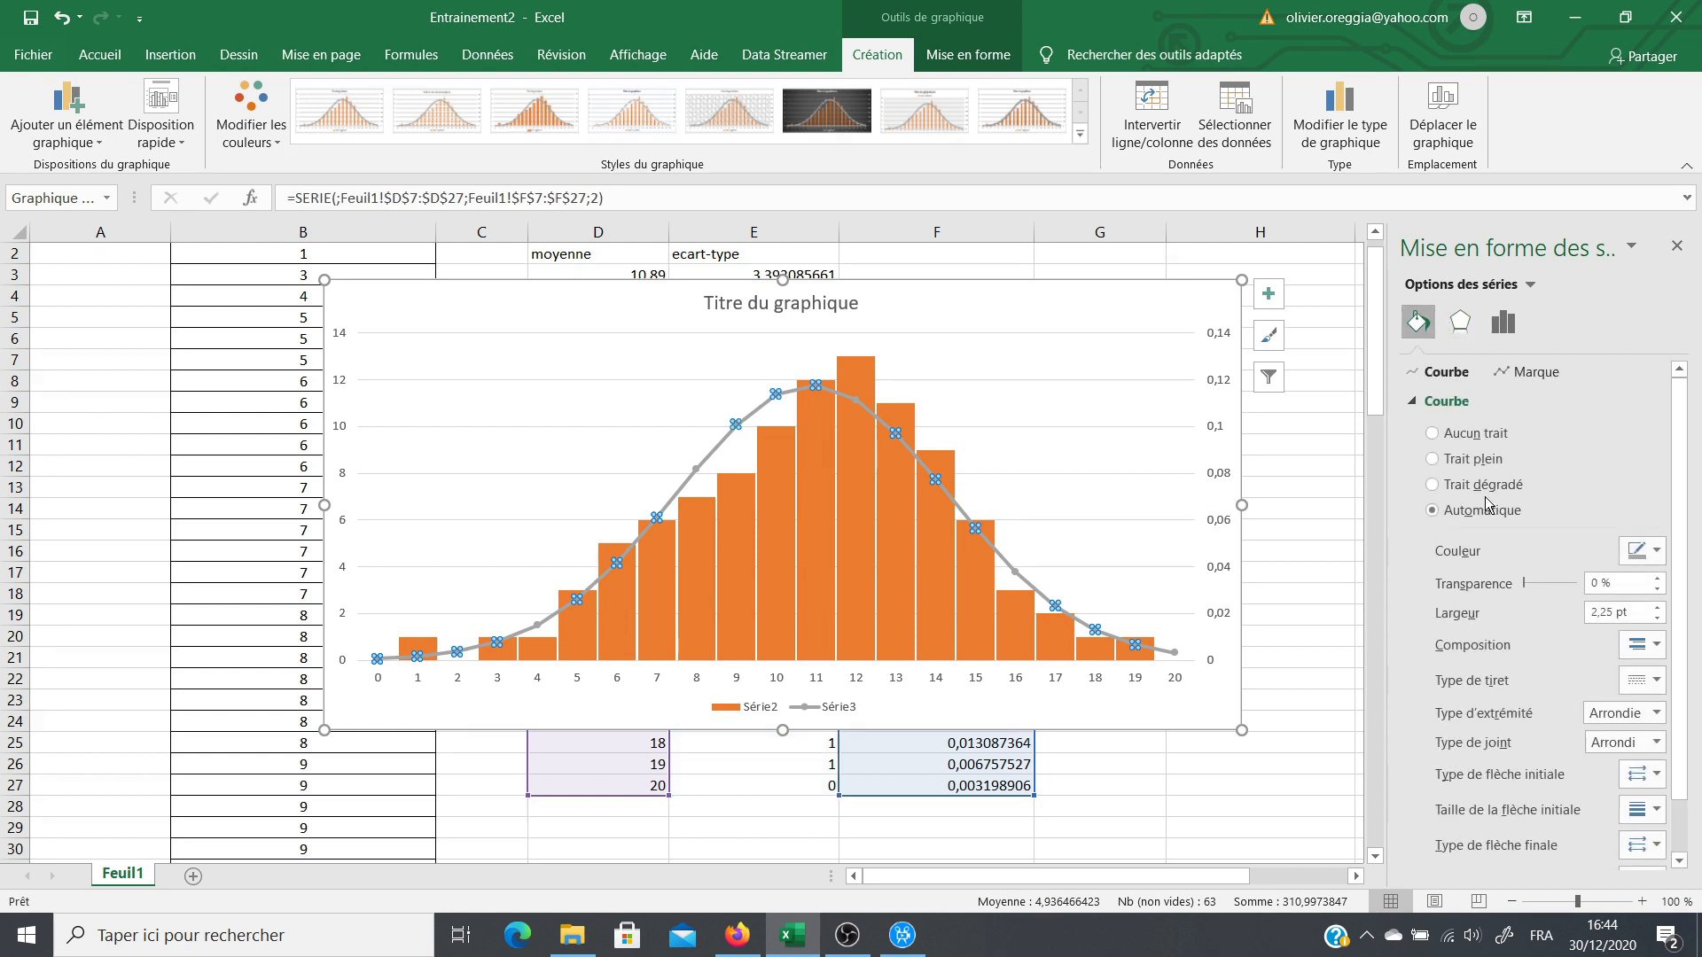
pyautogui.scroll(-2, 1498, 514)
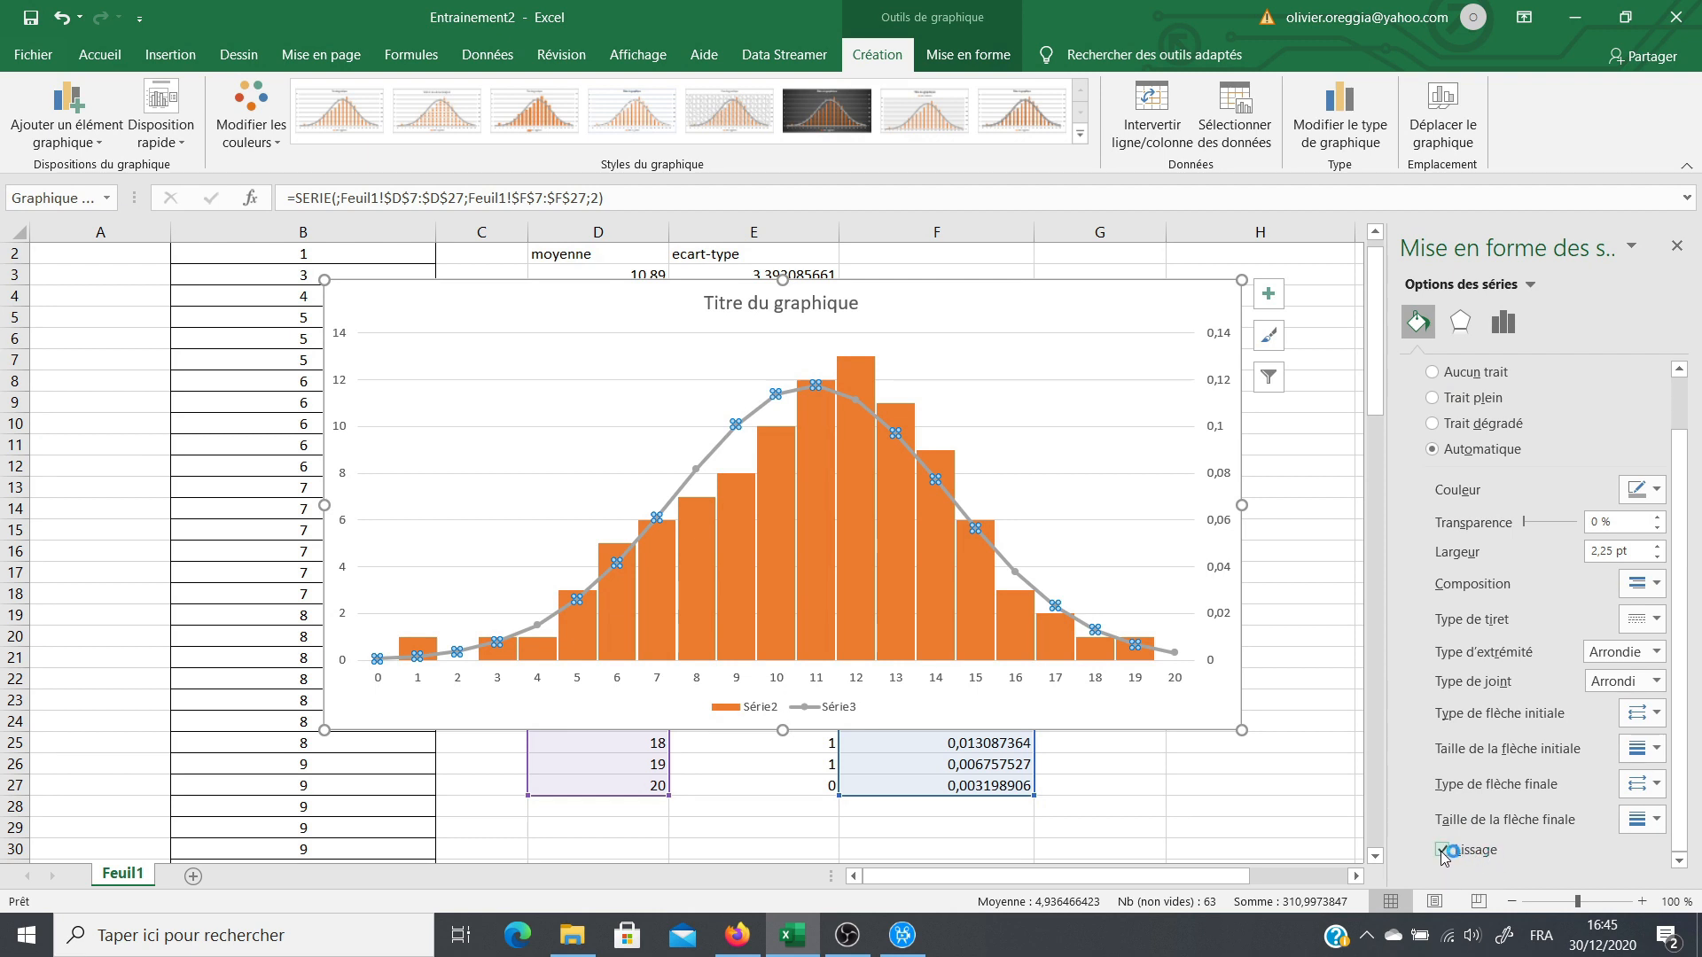
pyautogui.click(1071, 448)
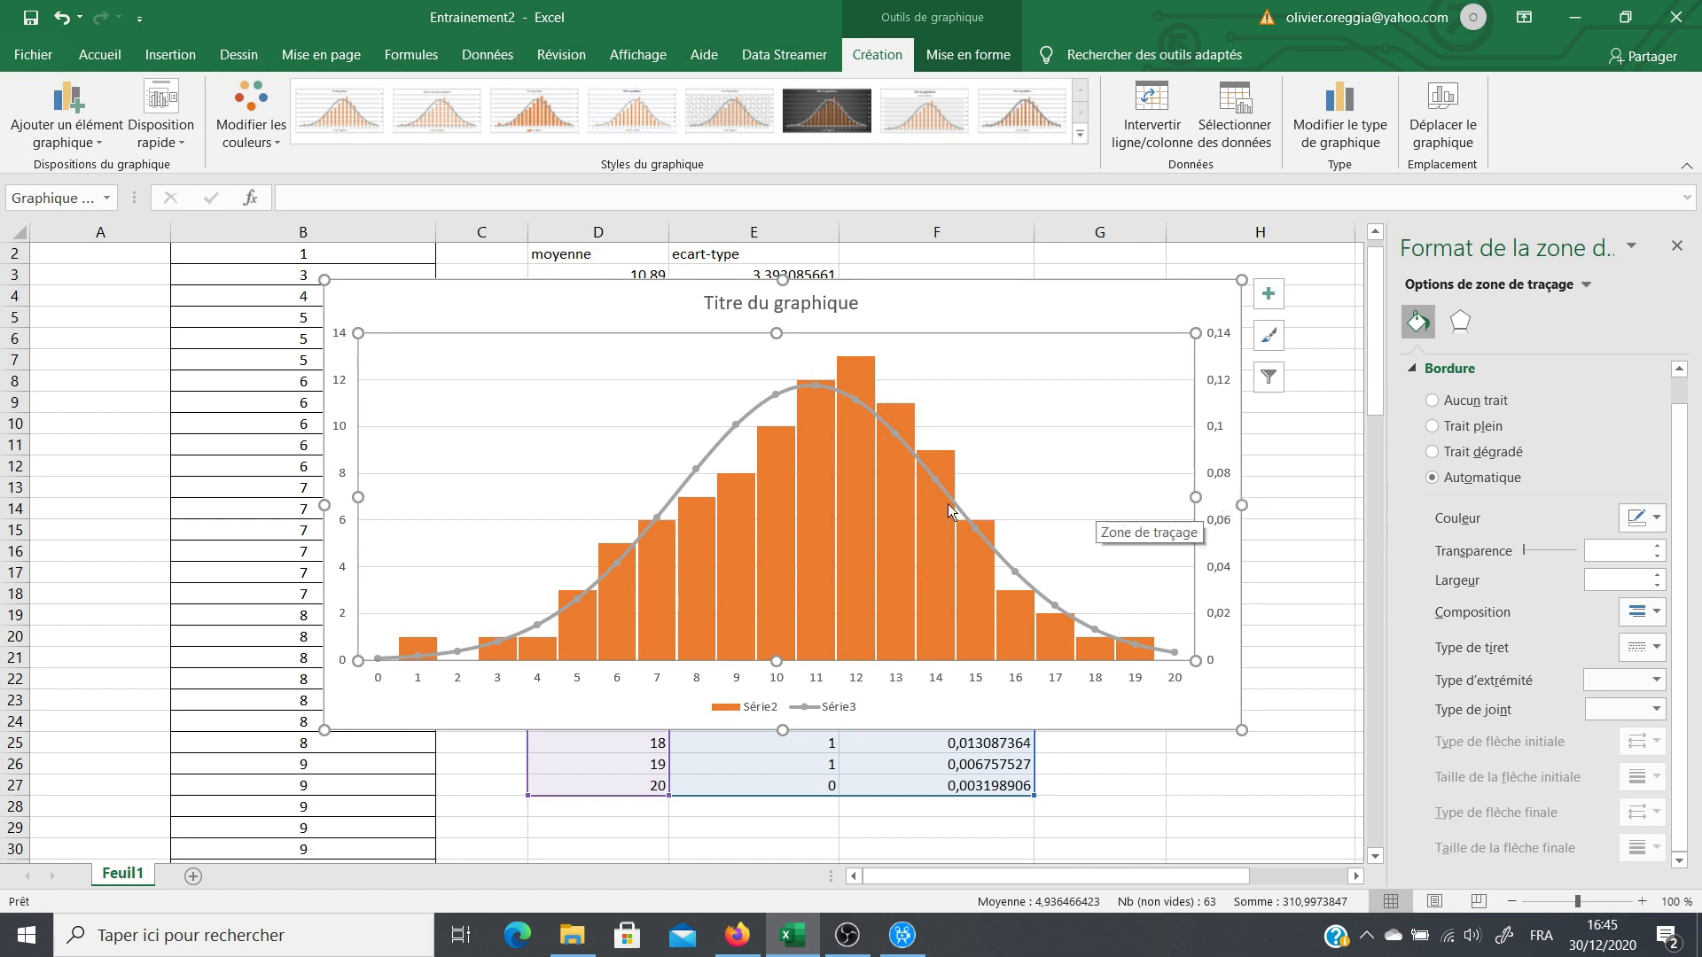
# Step: Move the chart down about two rows so the mean and standard deviation show, and apply the dark grey chart style
pyautogui.moveTo(816, 390)
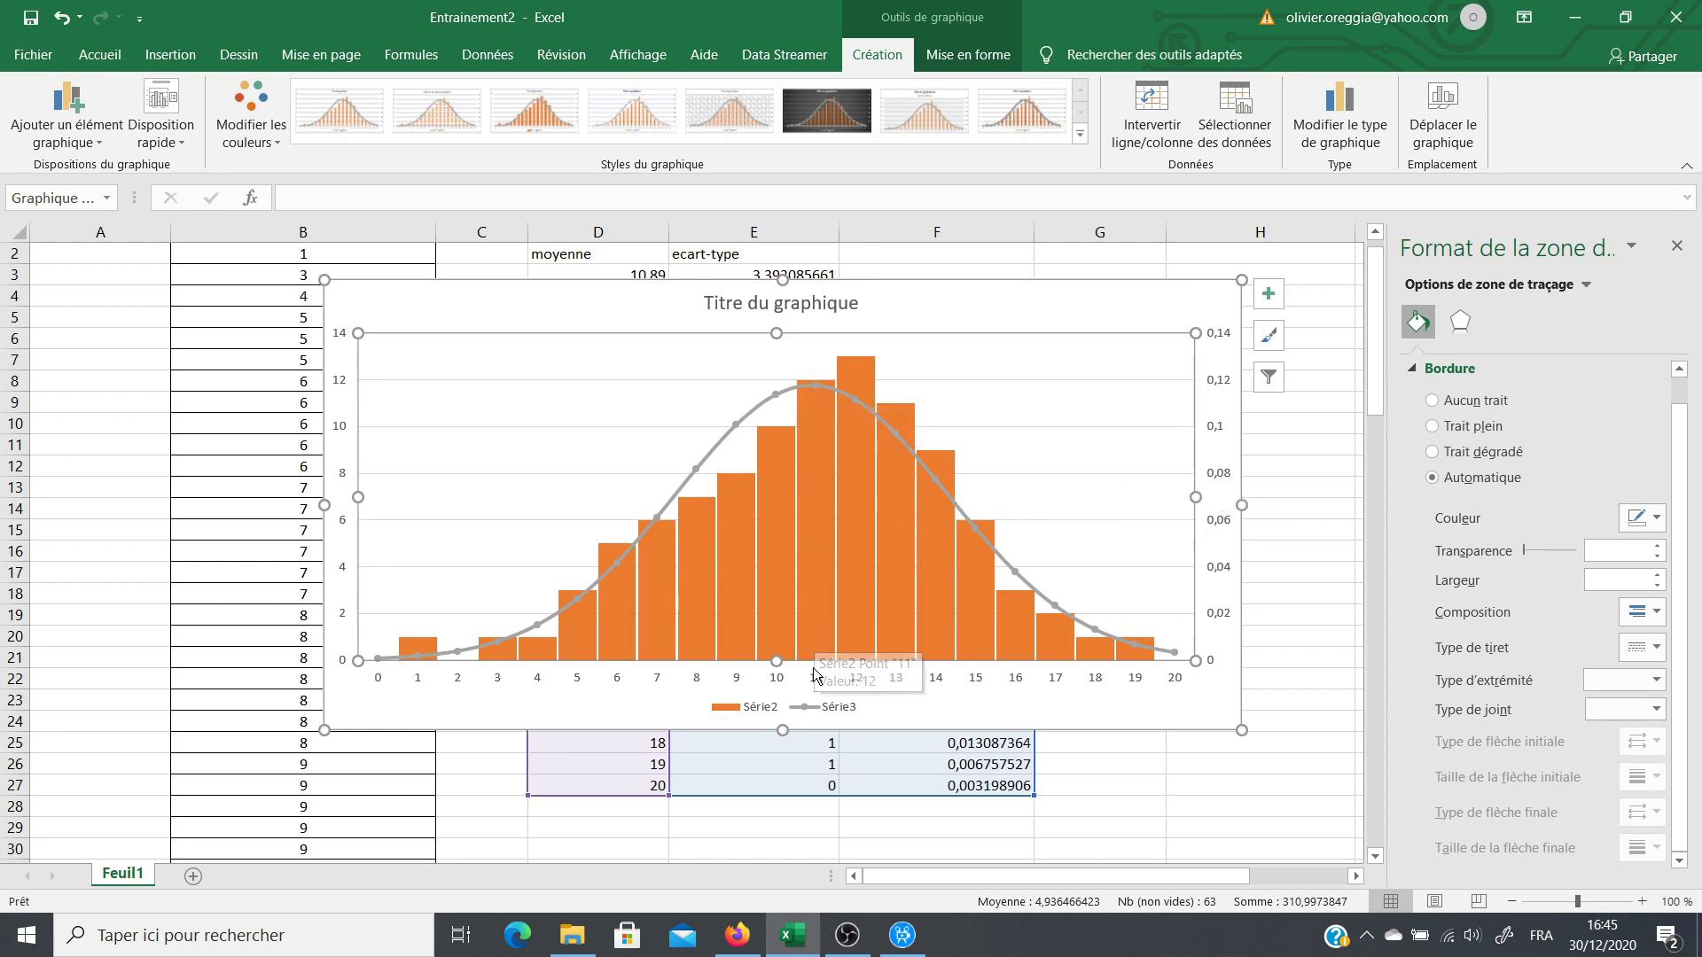
pyautogui.moveTo(591, 304); pyautogui.dragTo(589, 343)
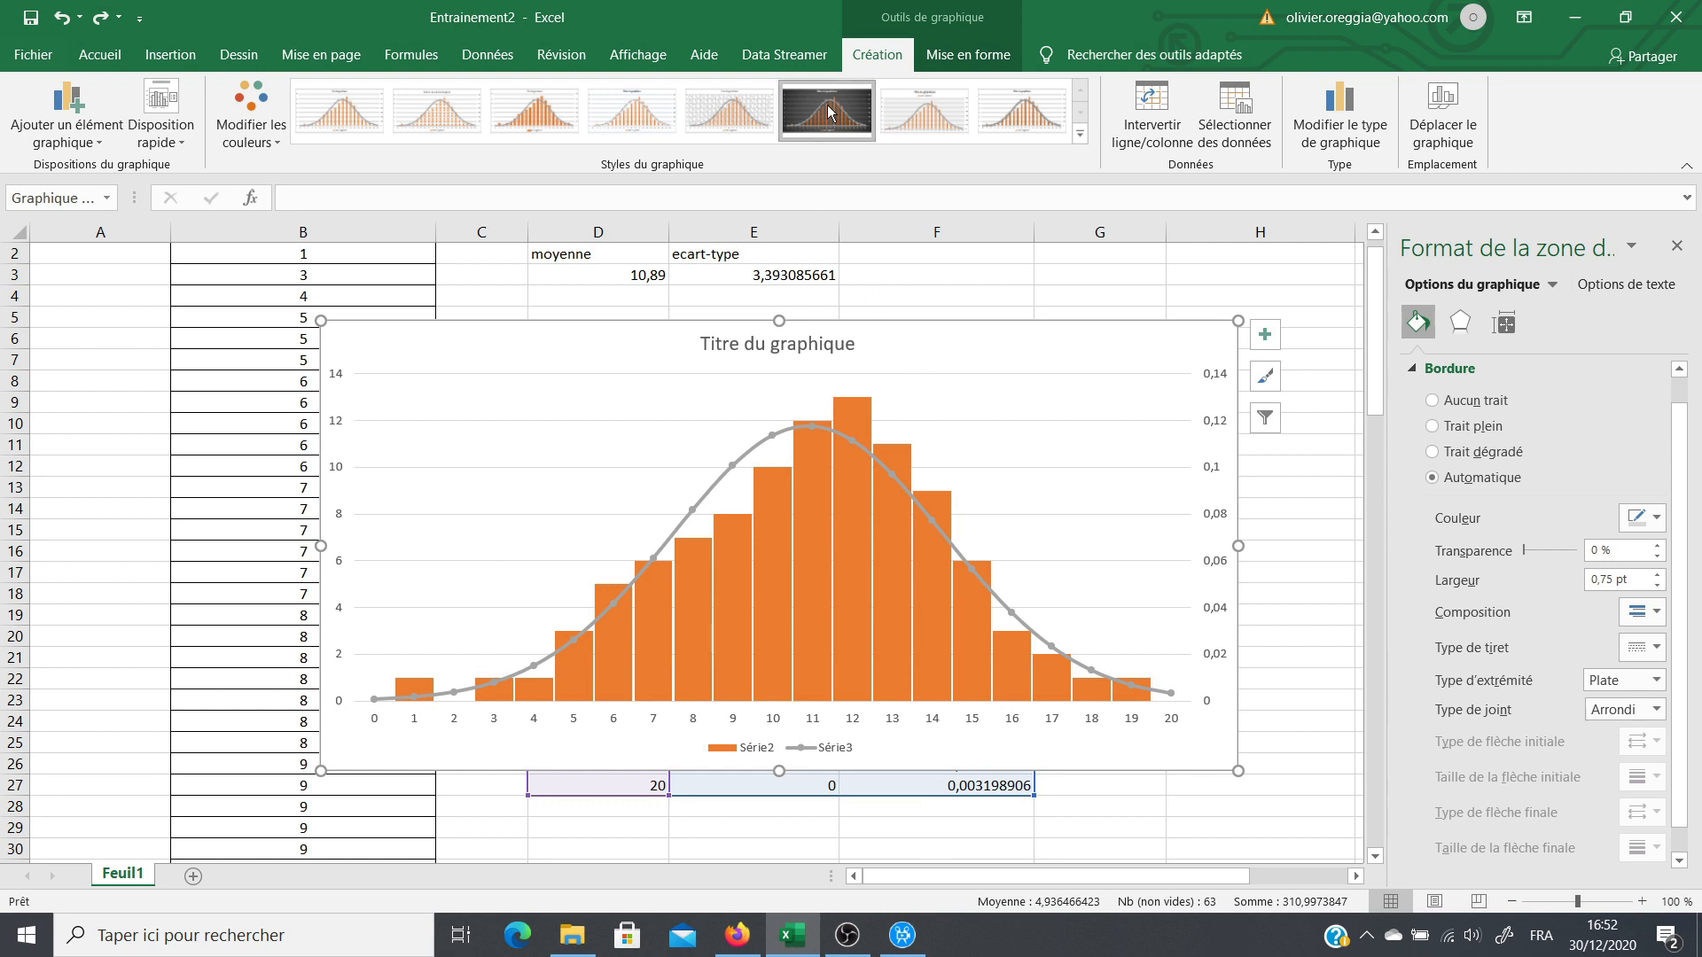
pyautogui.click(829, 112)
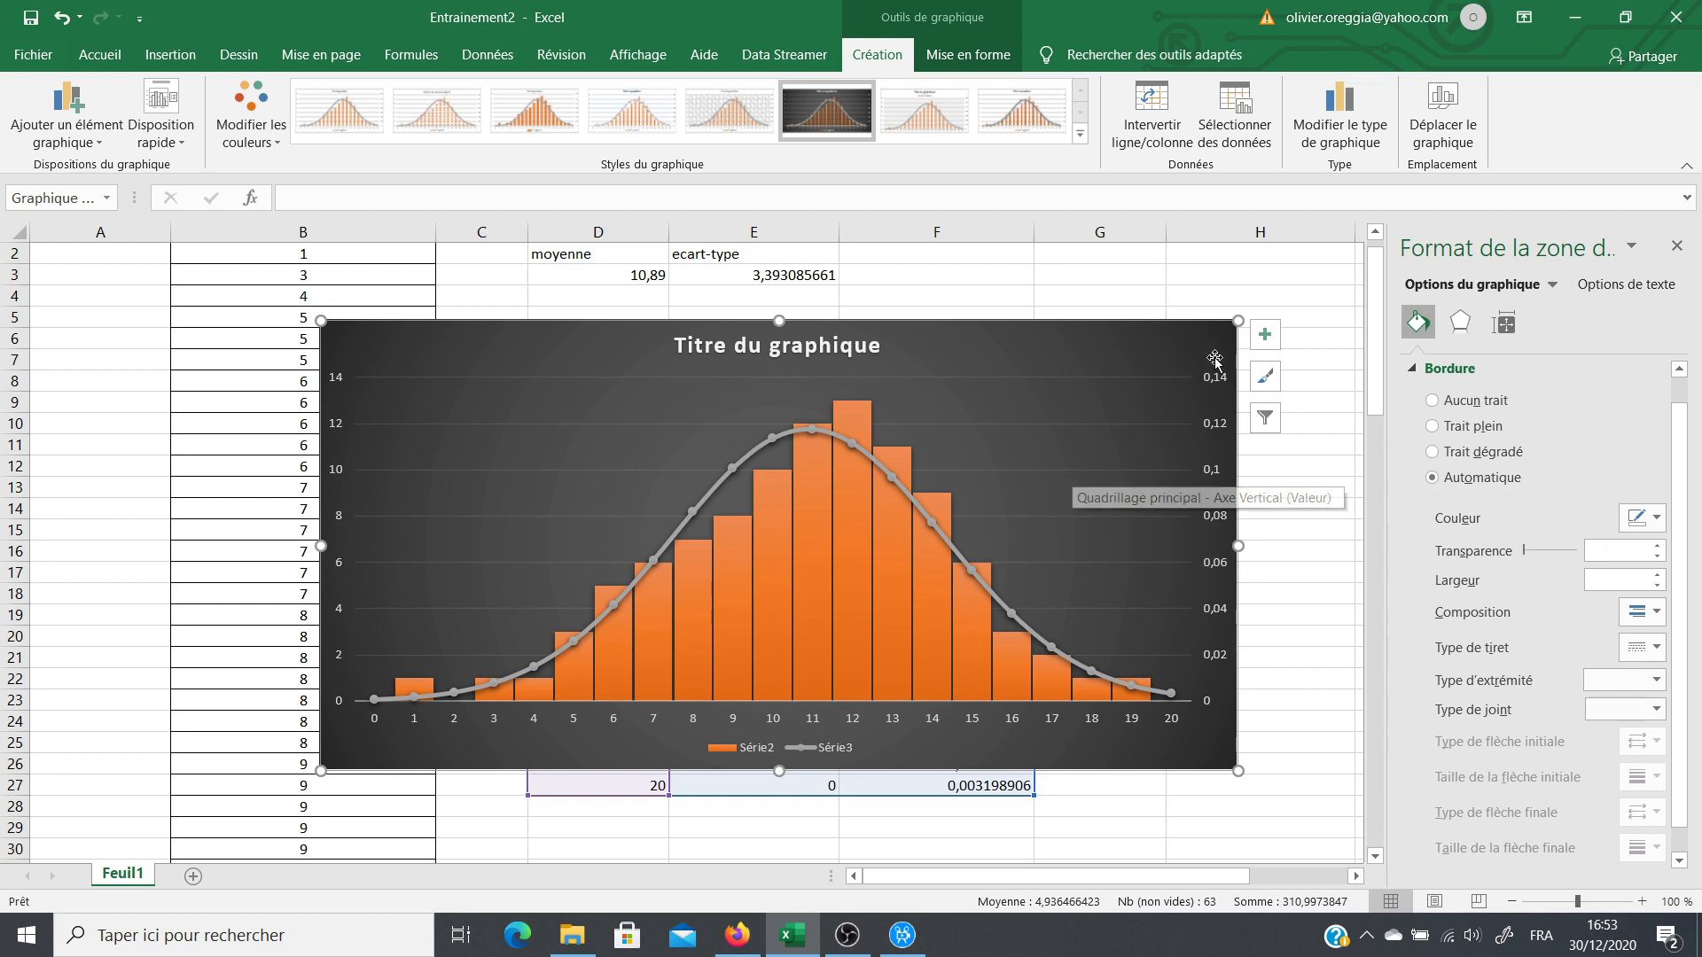
# Step: Add axis titles to the chart and name the secondary vertical axis PROBABILITE
pyautogui.click(1264, 334)
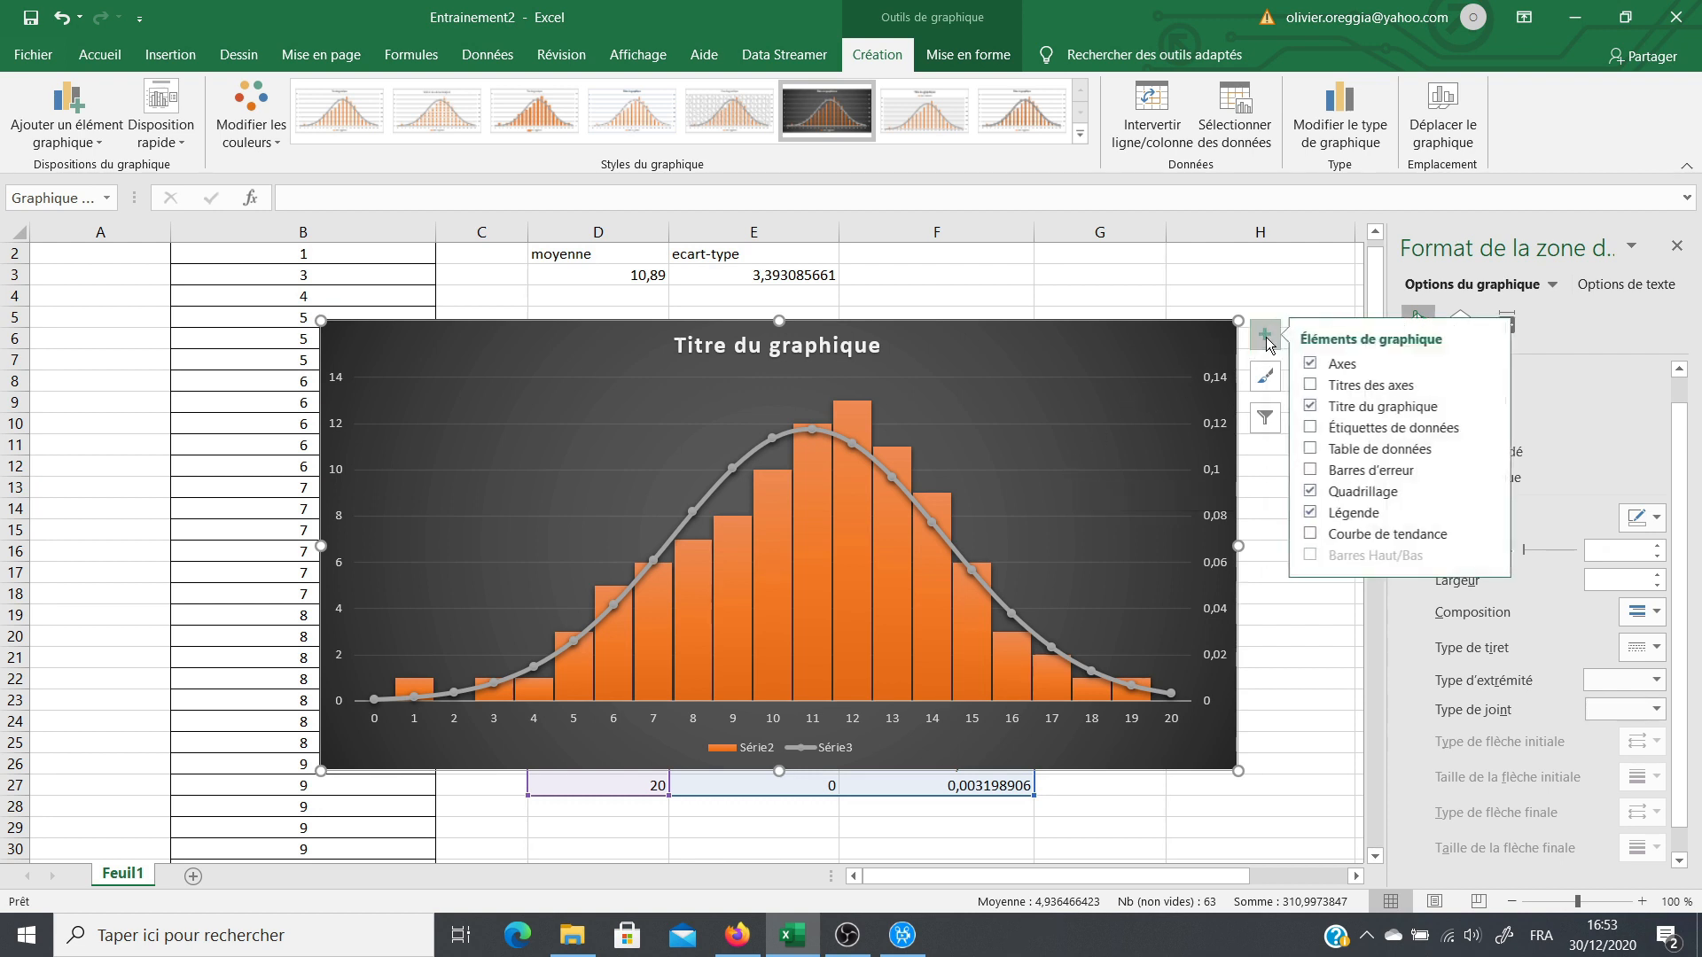
pyautogui.click(1375, 387)
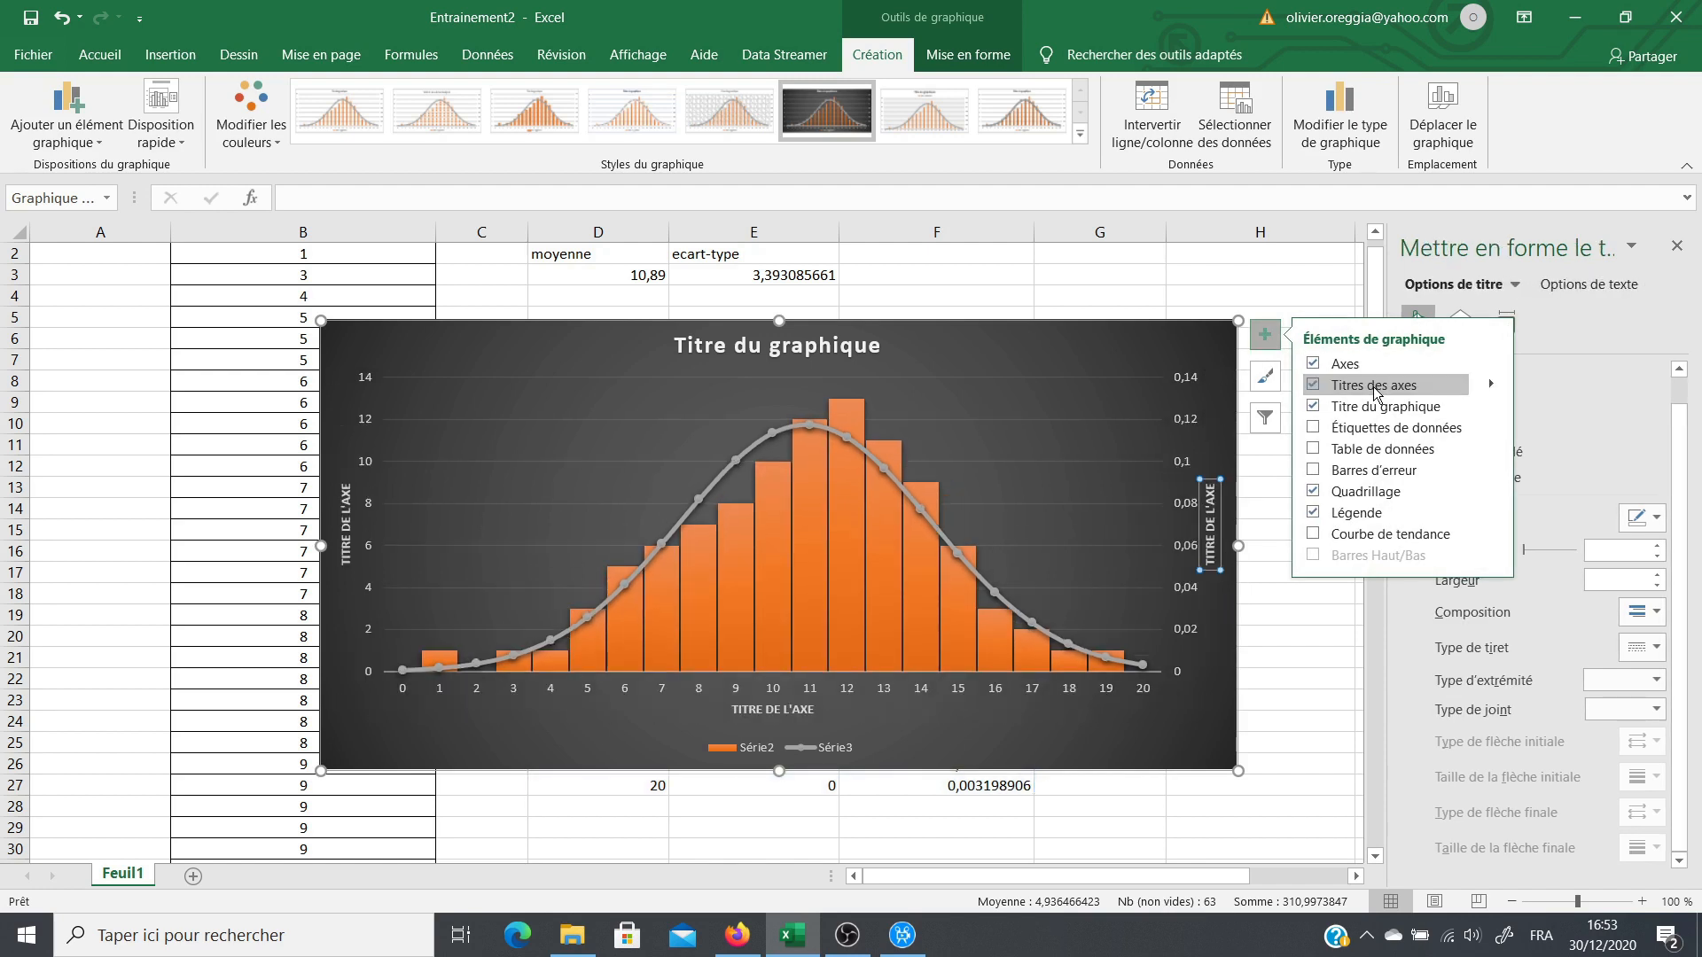
pyautogui.click(1212, 521)
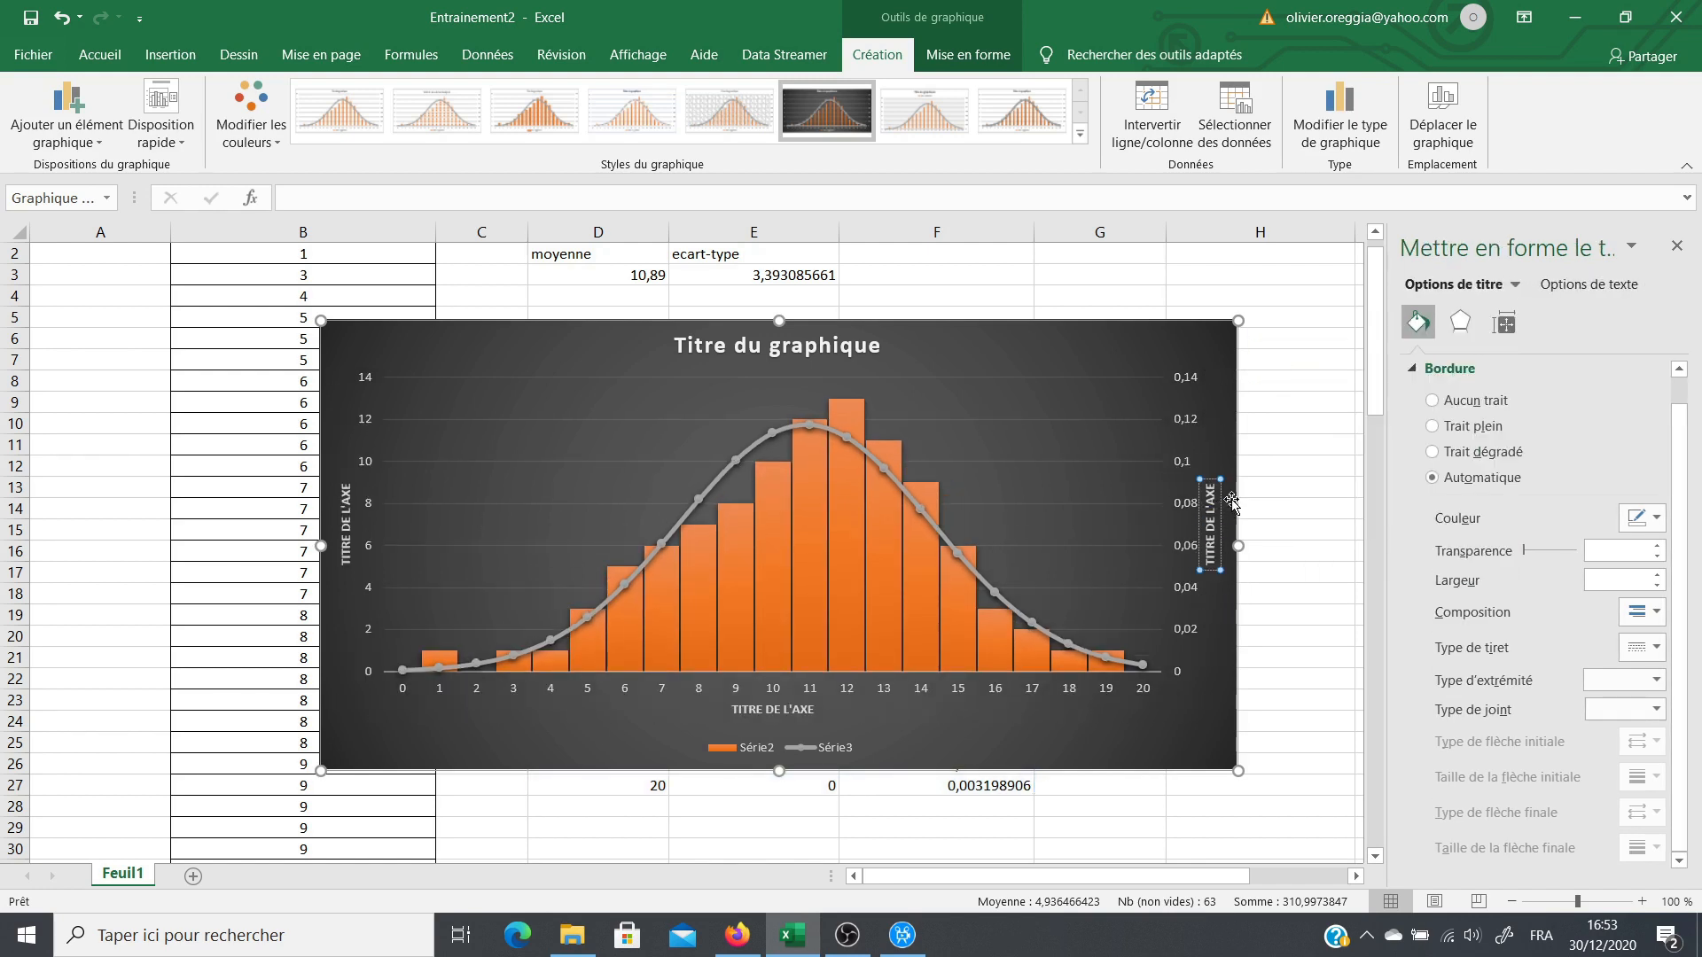
pyautogui.click(1211, 504)
pyautogui.press('BackSpace')
pyautogui.press('BackSpace')
pyautogui.press('BackSpace')
pyautogui.press('BackSpace')
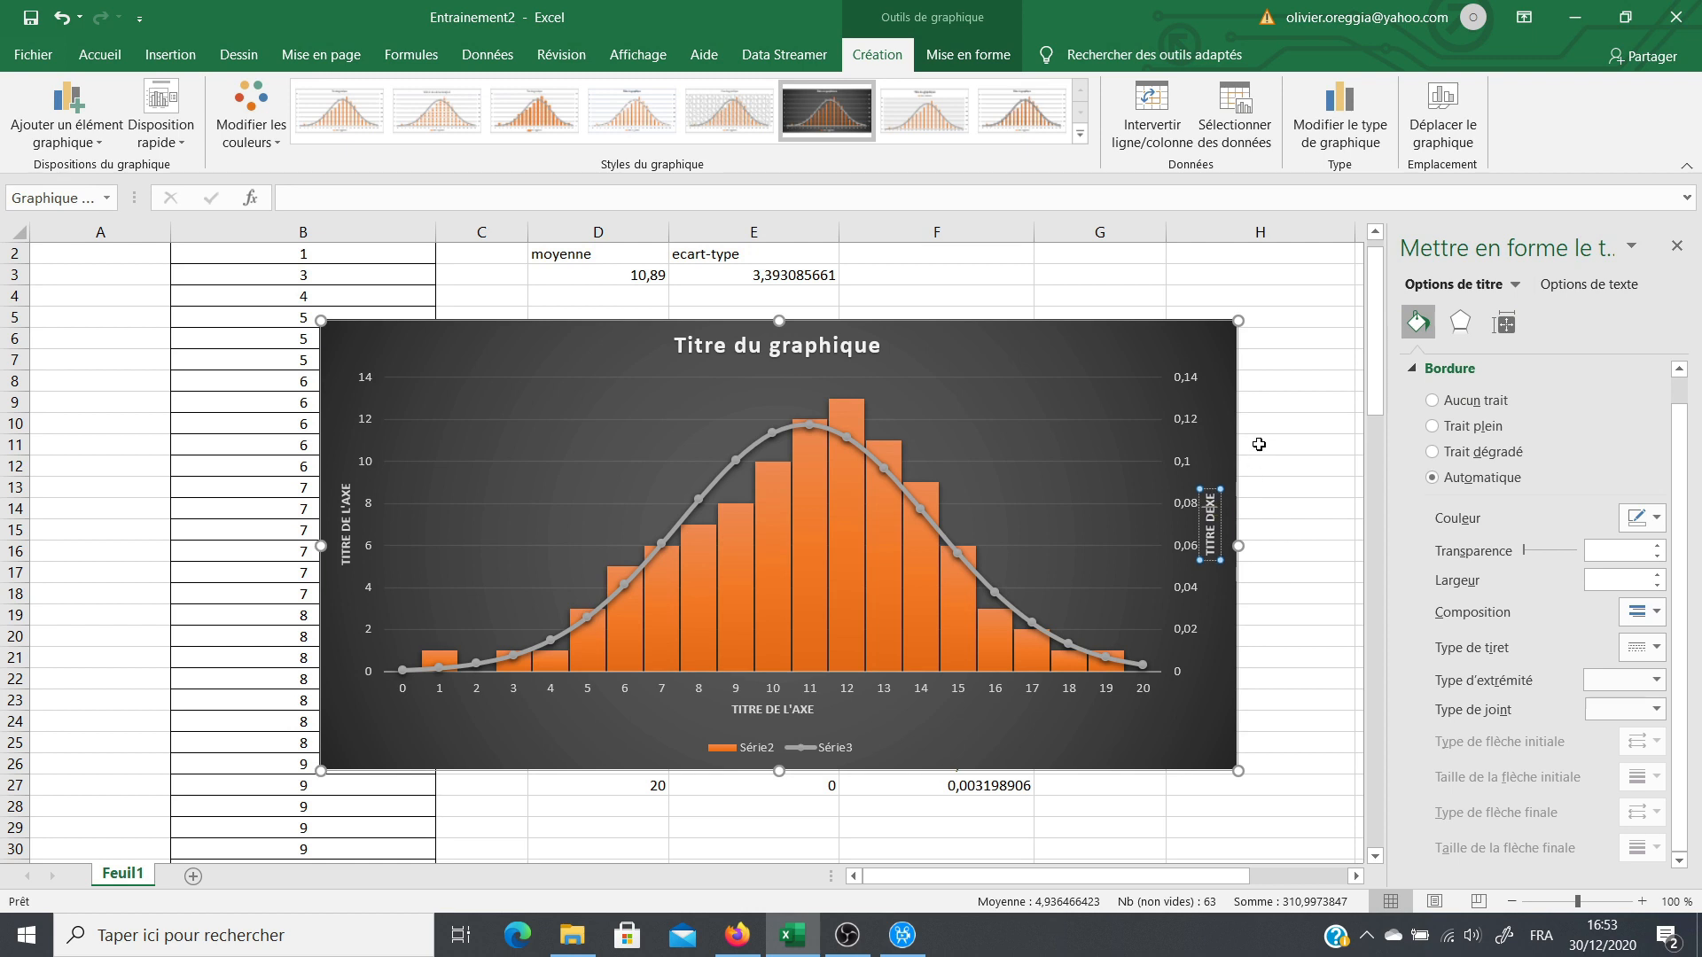
pyautogui.press('BackSpace')
pyautogui.press('BackSpace')
pyautogui.press('BackSpace')
pyautogui.press('BackSpace')
pyautogui.press('BackSpace')
pyautogui.press('BackSpace')
pyautogui.press('BackSpace')
pyautogui.press('BackSpace')
pyautogui.press('Delete')
pyautogui.press('Delete')
pyautogui.write('PROBABILITE')
# Step: Replace the horizontal axis title with NOTES
pyautogui.click(803, 718)
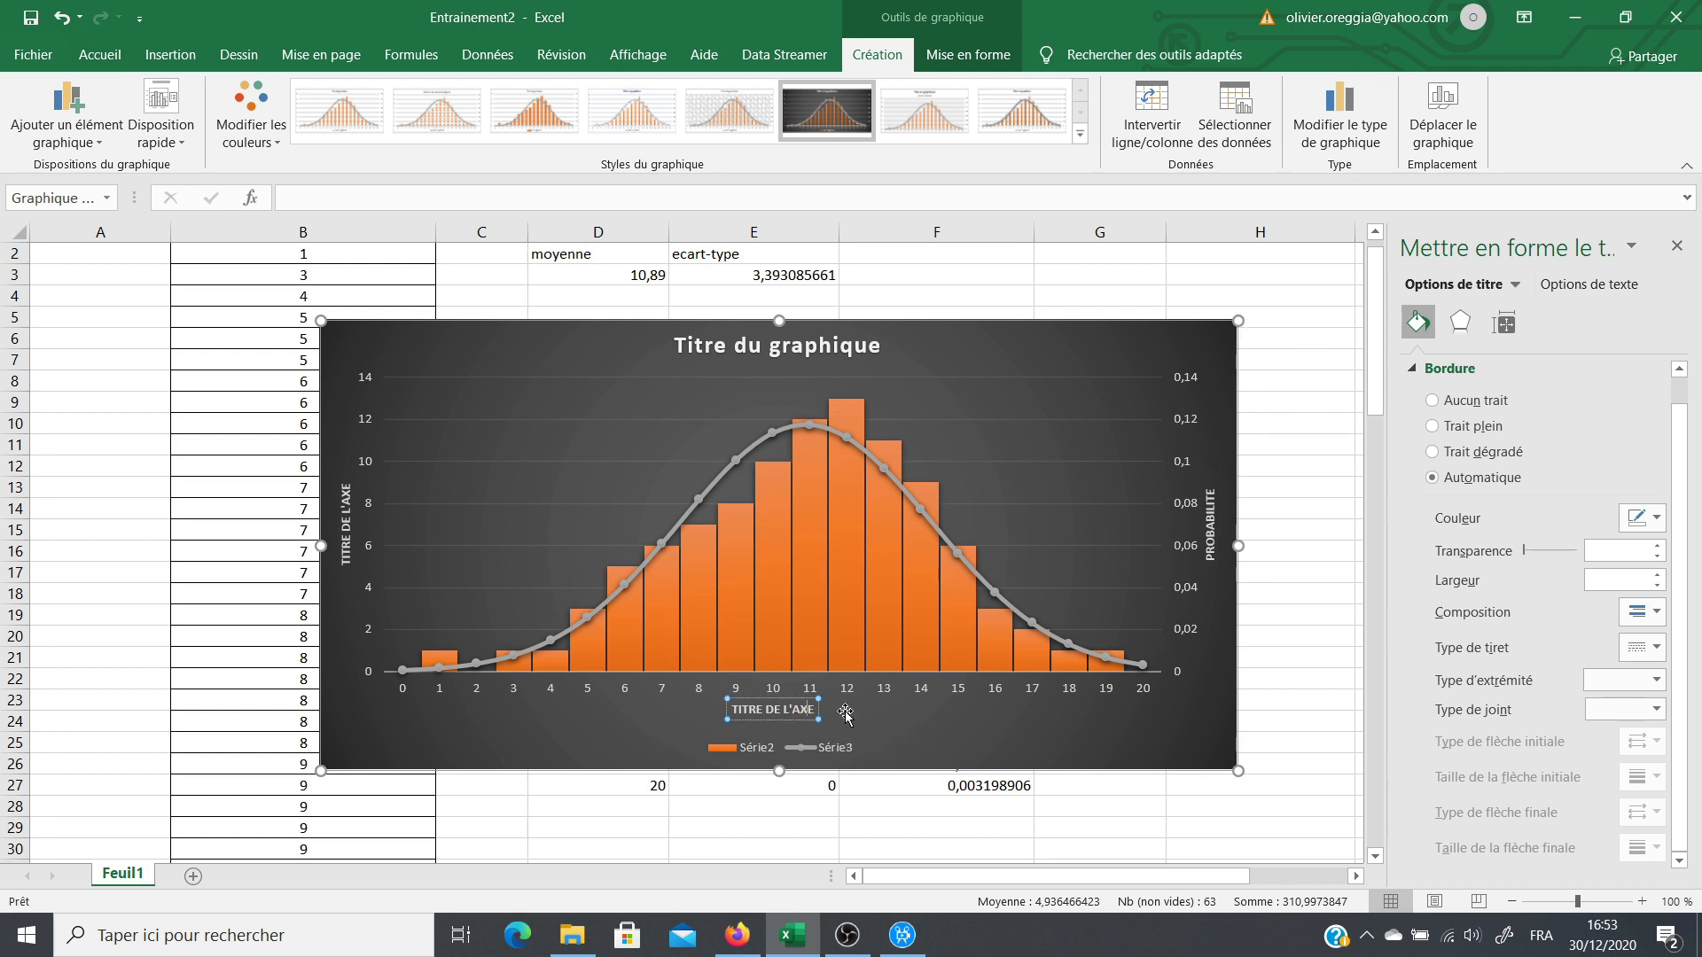
pyautogui.press('BackSpace')
pyautogui.press('BackSpace')
pyautogui.press('BackSpace')
pyautogui.press('BackSpace')
pyautogui.press('BackSpace')
pyautogui.press('BackSpace')
pyautogui.press('BackSpace')
pyautogui.press('BackSpace')
pyautogui.press('BackSpace')
pyautogui.press('BackSpace')
pyautogui.press('BackSpace')
pyautogui.press('BackSpace')
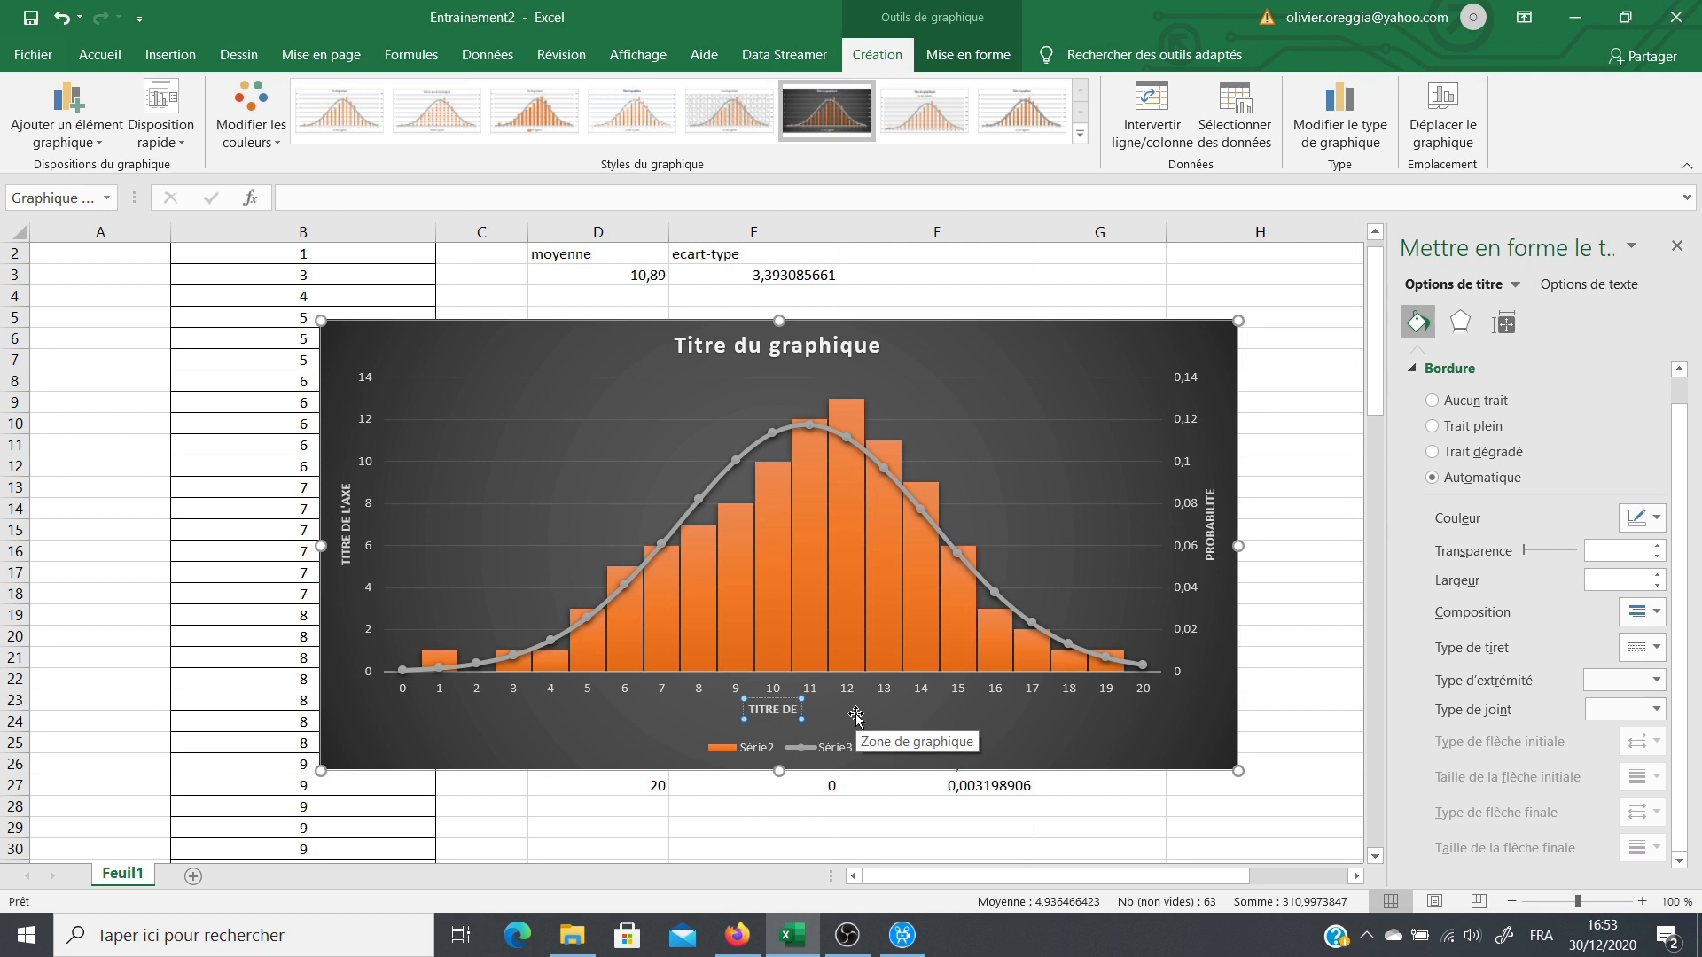
pyautogui.press('BackSpace')
pyautogui.press('BackSpace')
pyautogui.write('NOTES')
# Step: Replace the primary vertical axis title with FREQUENCE
pyautogui.click(346, 527)
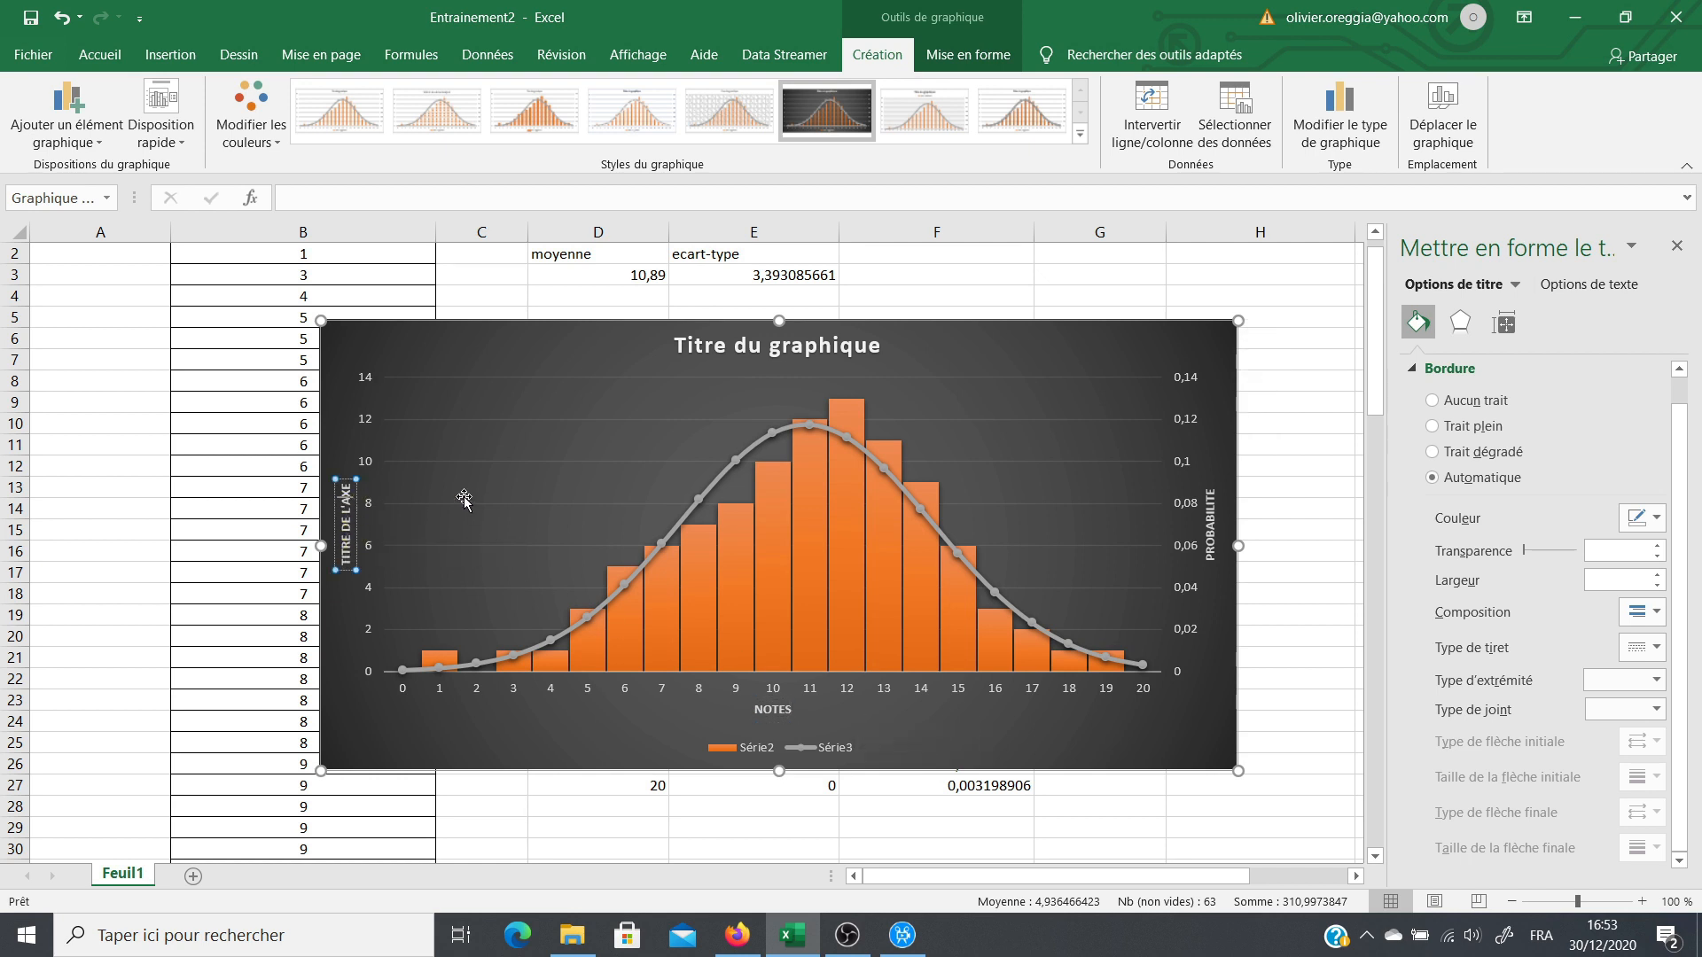
pyautogui.press('BackSpace')
pyautogui.press('BackSpace')
pyautogui.press('BackSpace')
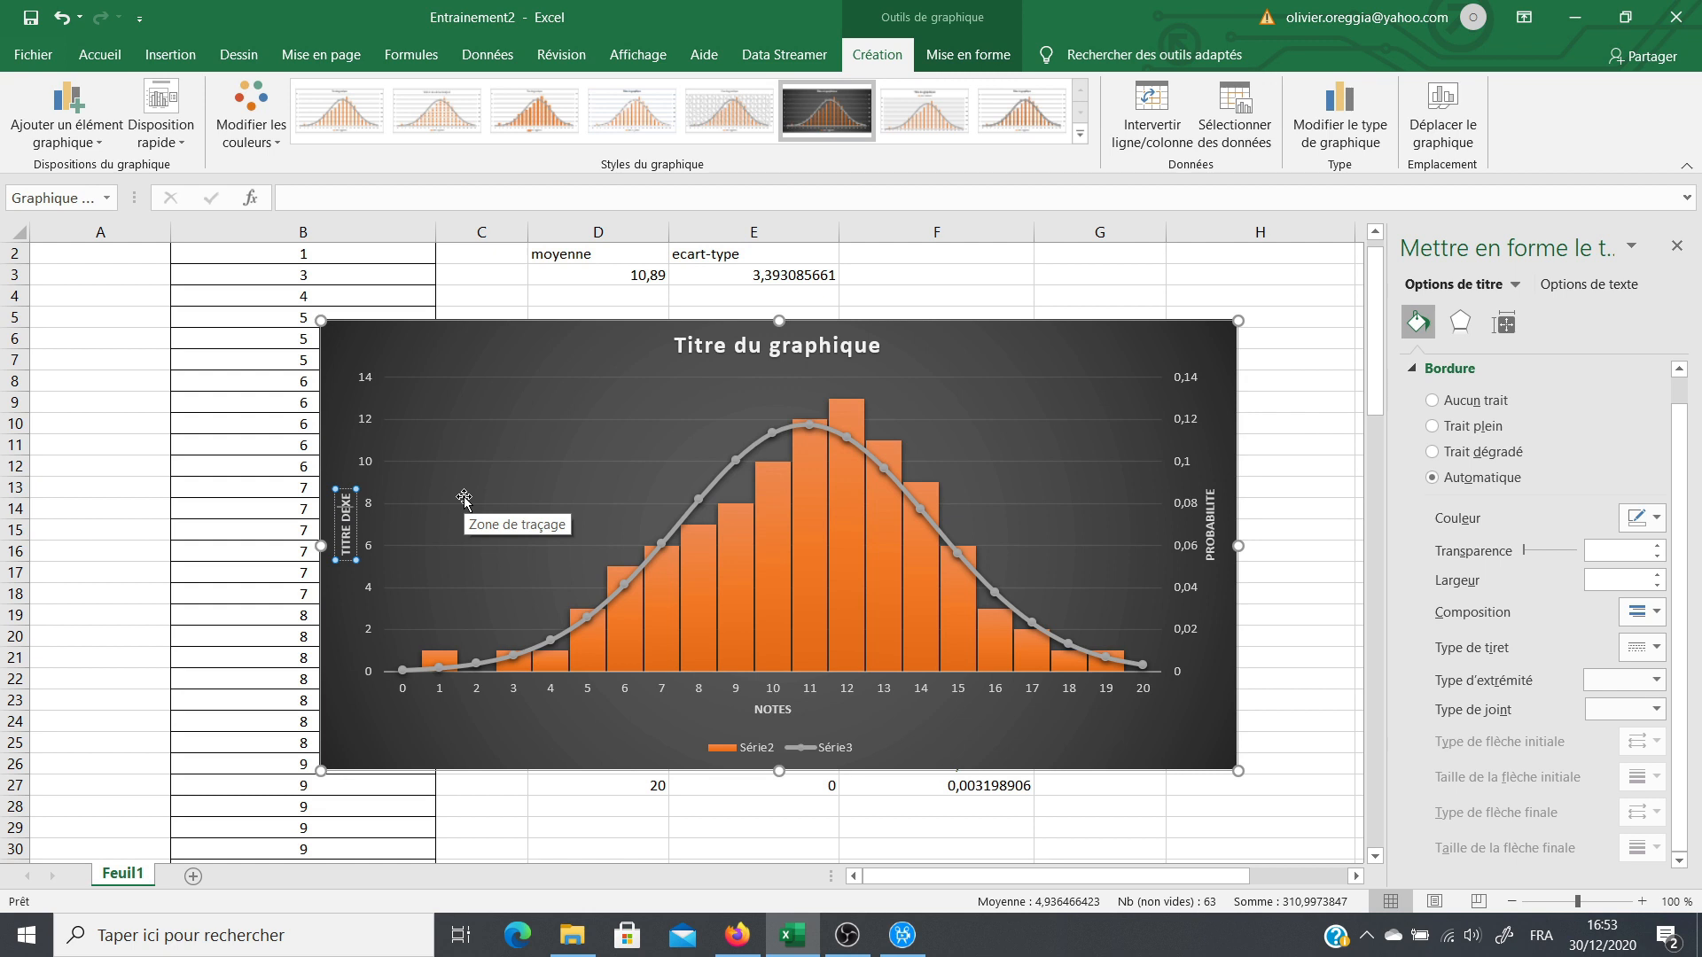
pyautogui.press('BackSpace')
pyautogui.press('BackSpace')
pyautogui.press('BackSpace')
pyautogui.press('BackSpace')
pyautogui.press('BackSpace')
pyautogui.press('BackSpace')
pyautogui.press('BackSpace')
pyautogui.press('BackSpace')
pyautogui.write('FREQUENCE')
pyautogui.press('Delete')
pyautogui.press('Delete')
pyautogui.click(931, 732)
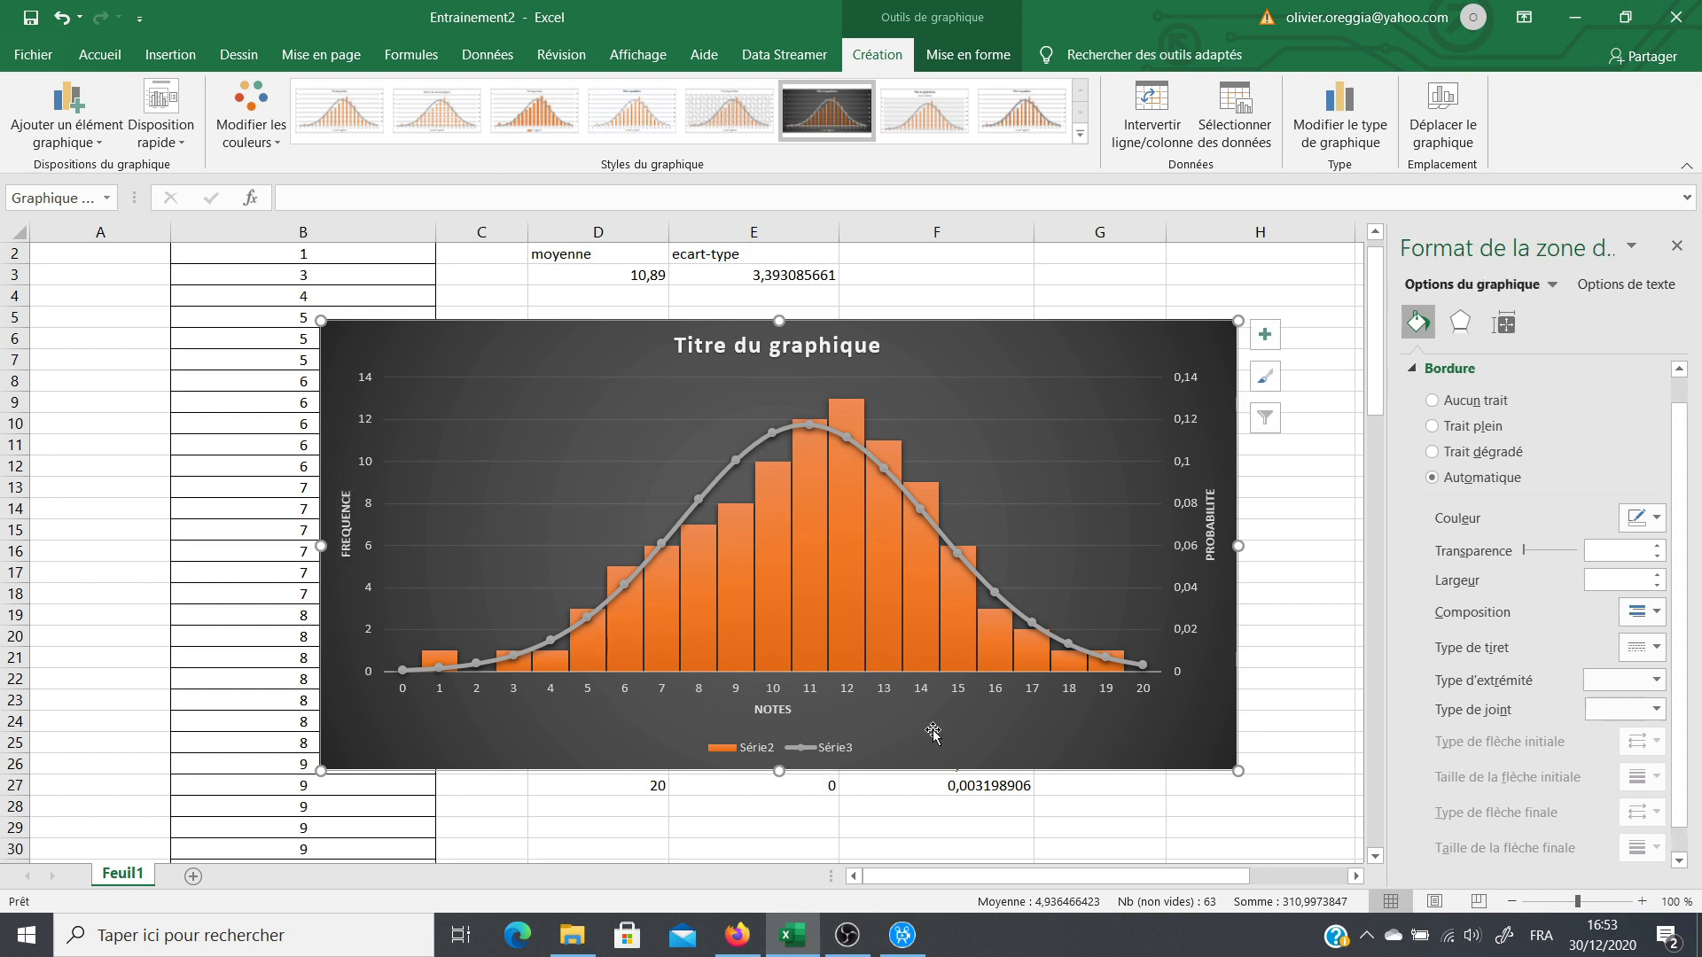
# Step: Close the formatting pane and enlarge the chart to span about columns B to H and rows 3 to 29
pyautogui.click(1677, 248)
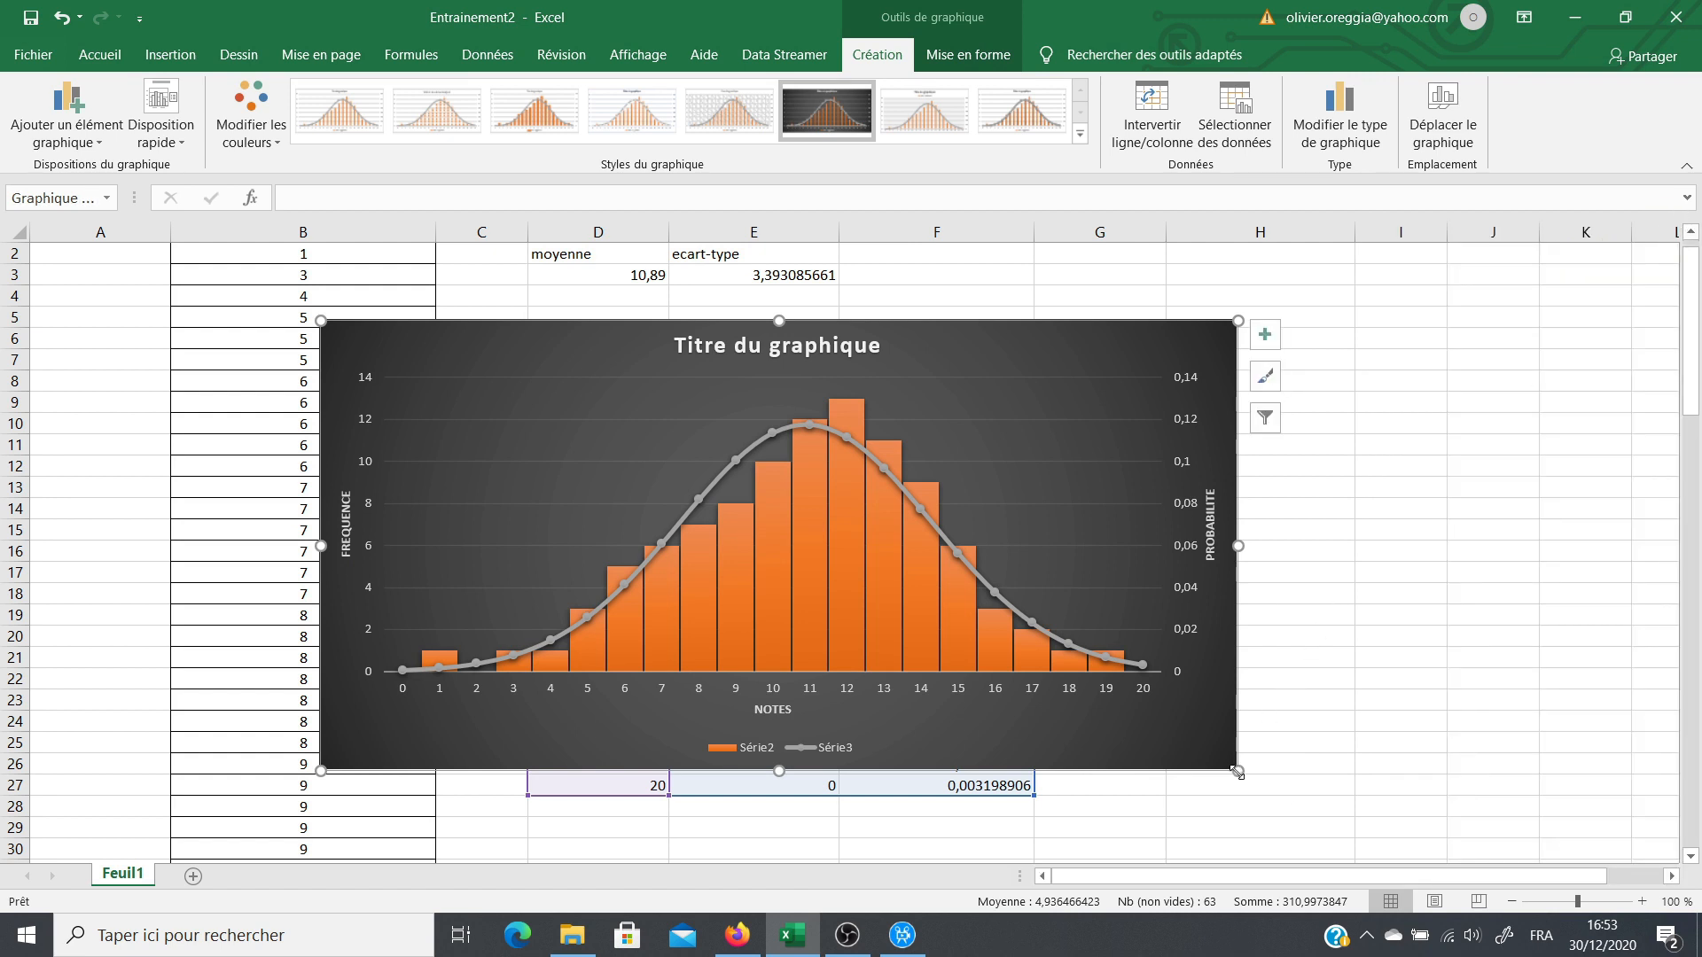
pyautogui.moveTo(1237, 771); pyautogui.dragTo(1361, 829)
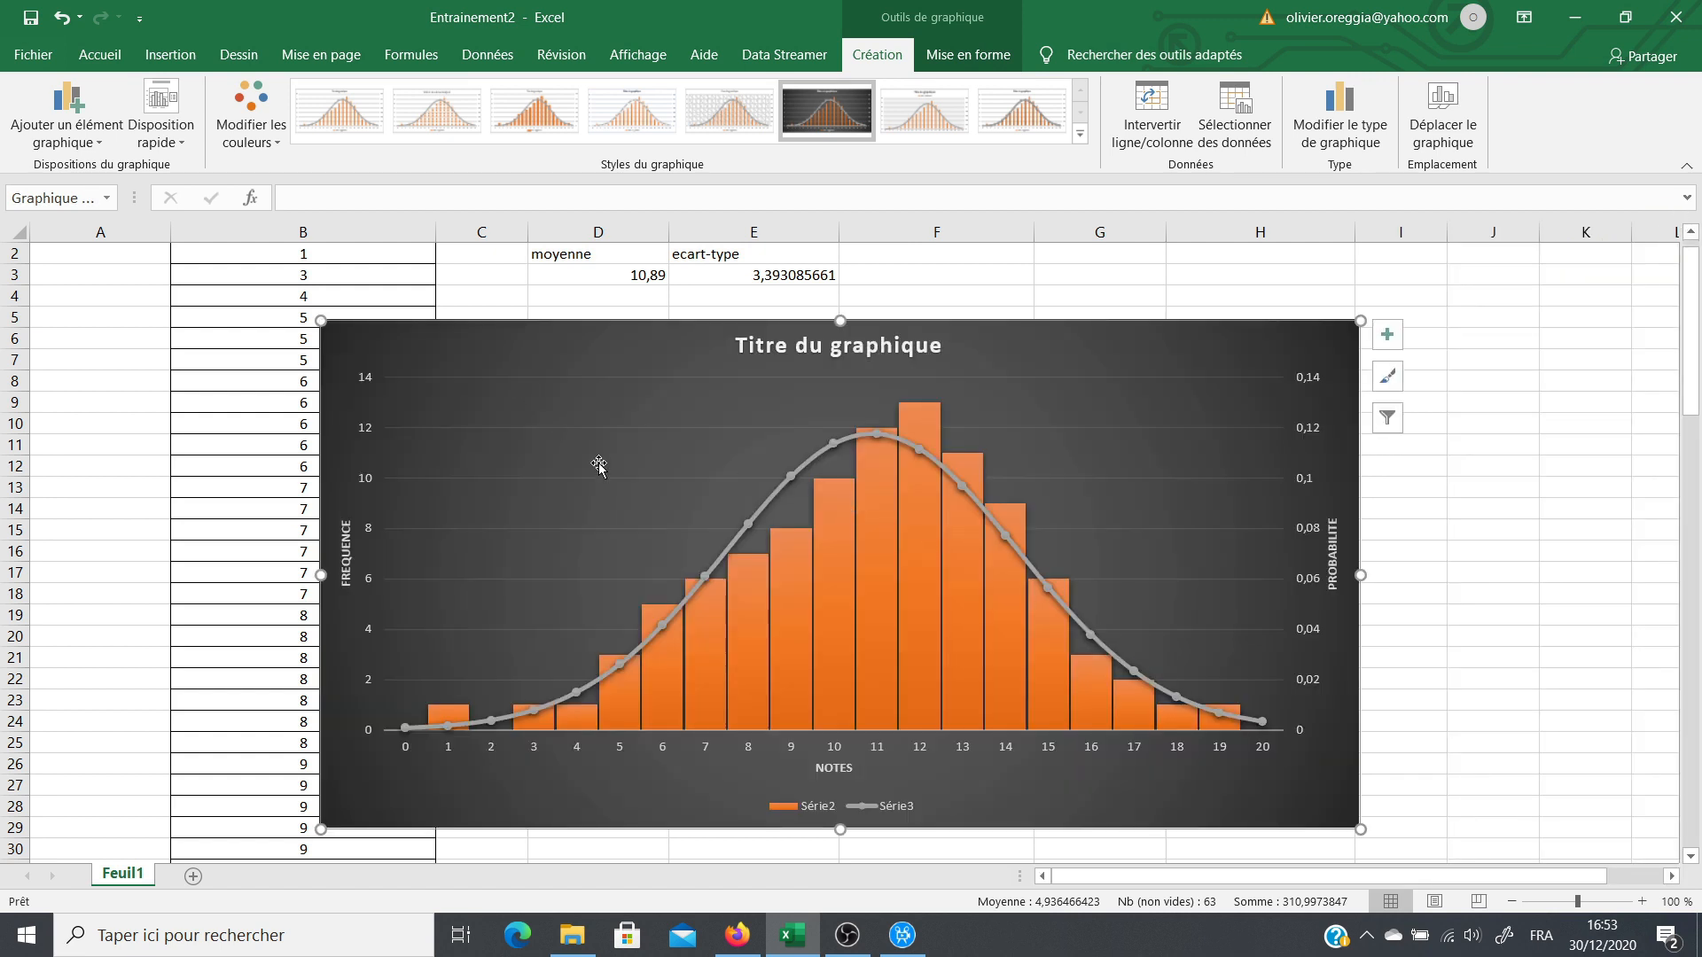
pyautogui.moveTo(344, 335); pyautogui.dragTo(297, 281)
# Step: Replace the chart title with "Fréquence et probabilité d'obtenir une notée donnée à l'examen"
pyautogui.click(903, 304)
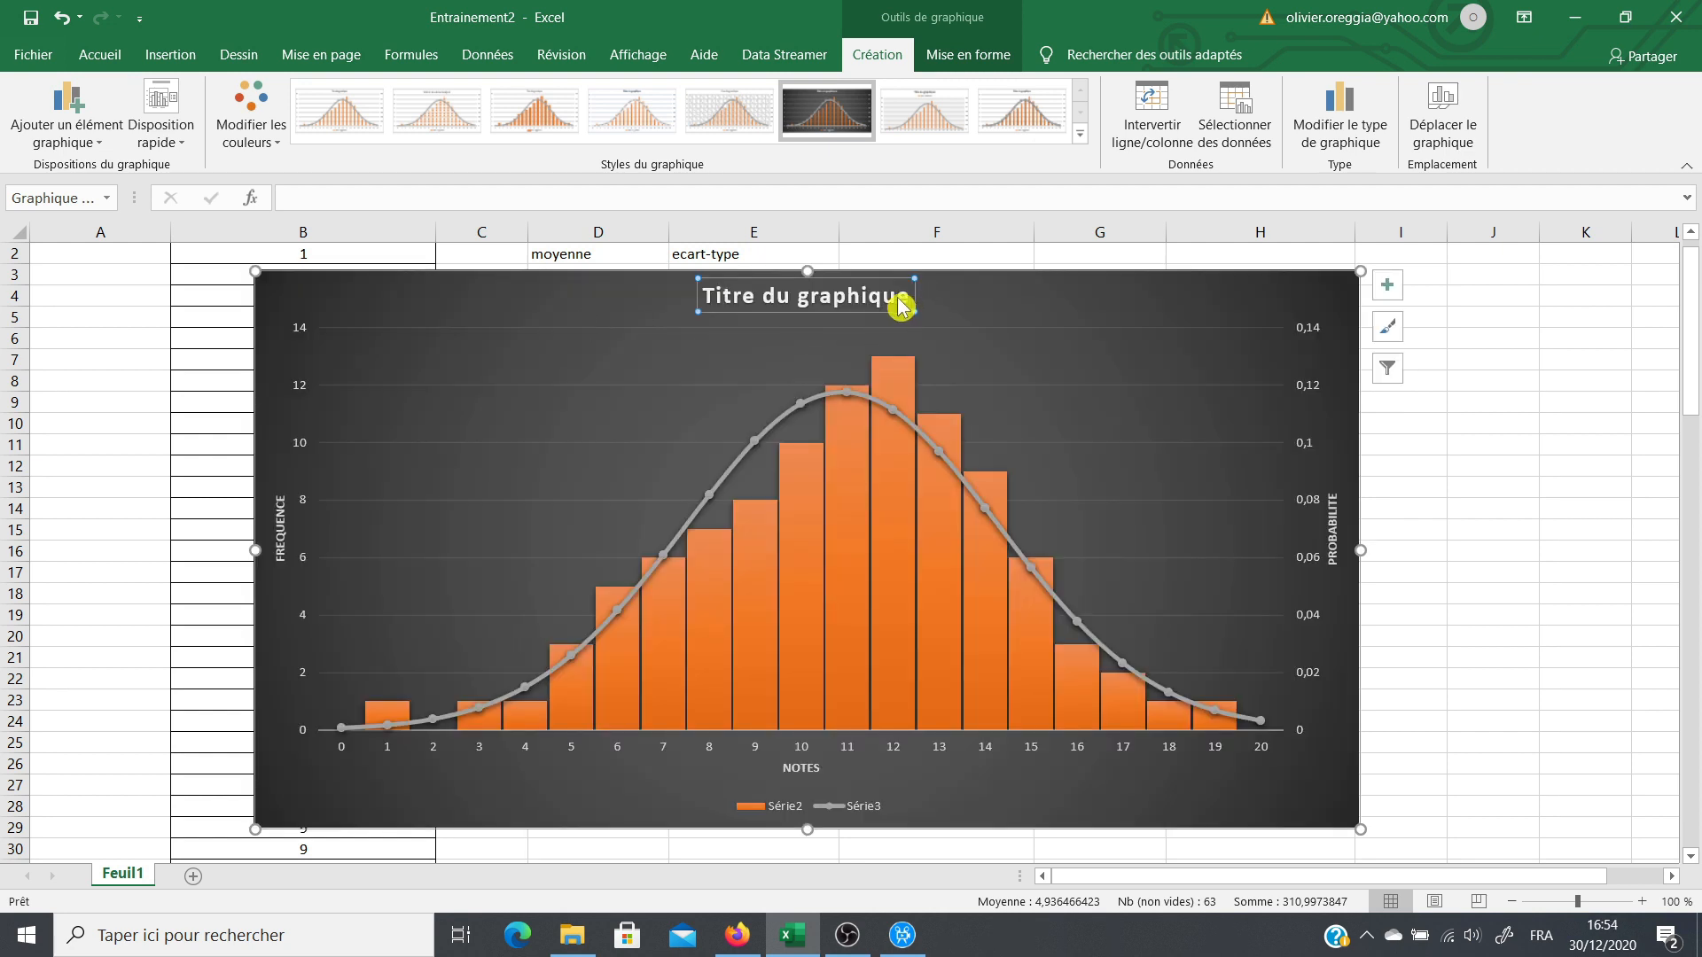
pyautogui.press('BackSpace')
pyautogui.press('BackSpace')
pyautogui.press('BackSpace')
pyautogui.press('BackSpace')
pyautogui.press('BackSpace')
pyautogui.press('BackSpace')
pyautogui.press('BackSpace')
pyautogui.press('BackSpace')
pyautogui.press('BackSpace')
pyautogui.press('BackSpace')
pyautogui.press('BackSpace')
pyautogui.press('BackSpace')
pyautogui.press('BackSpace')
pyautogui.press('BackSpace')
pyautogui.press('BackSpace')
pyautogui.press('BackSpace')
pyautogui.press('BackSpace')
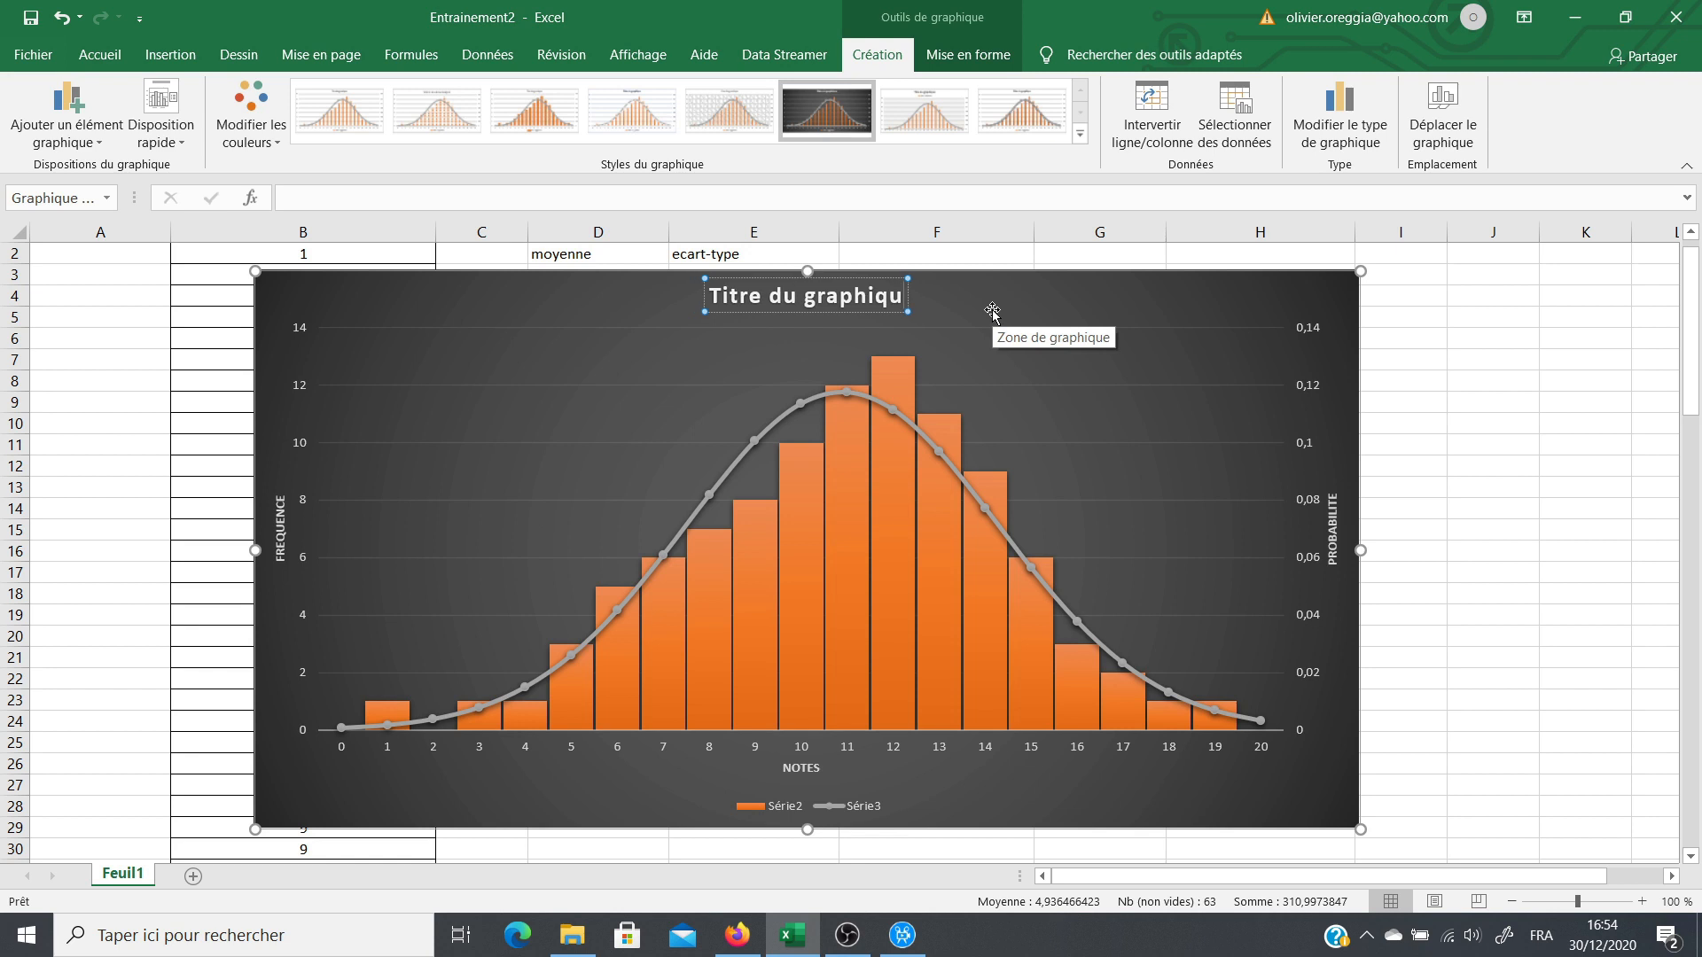
pyautogui.press('BackSpace')
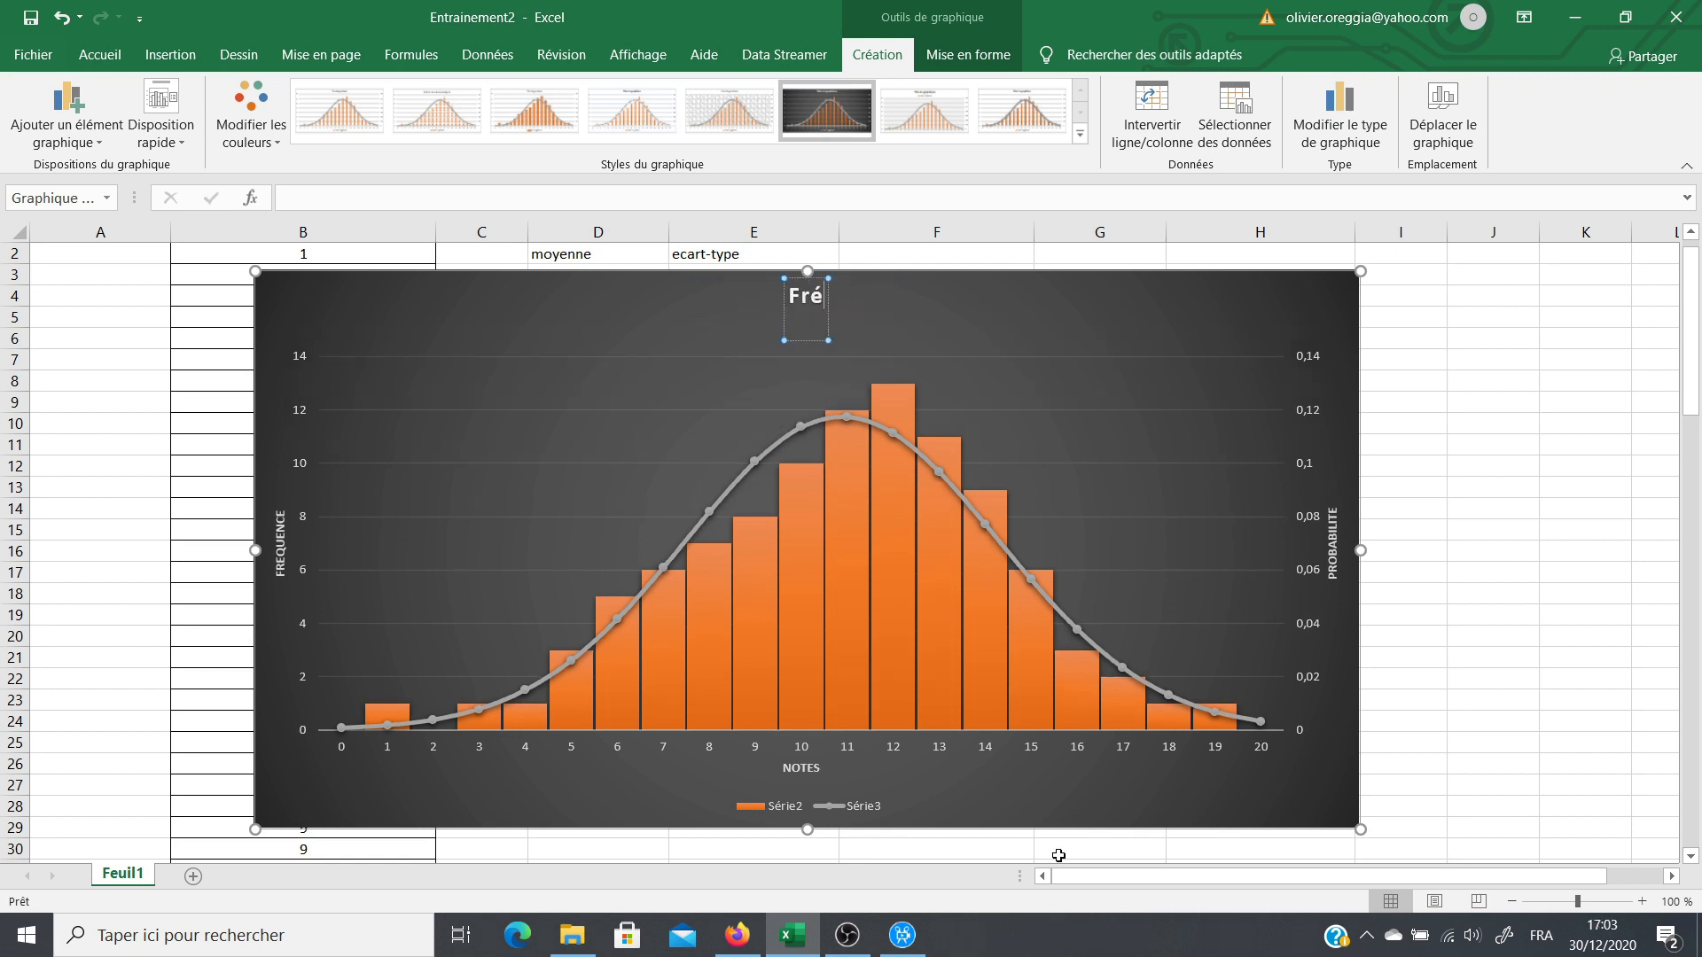
pyautogui.write('quence et pr')
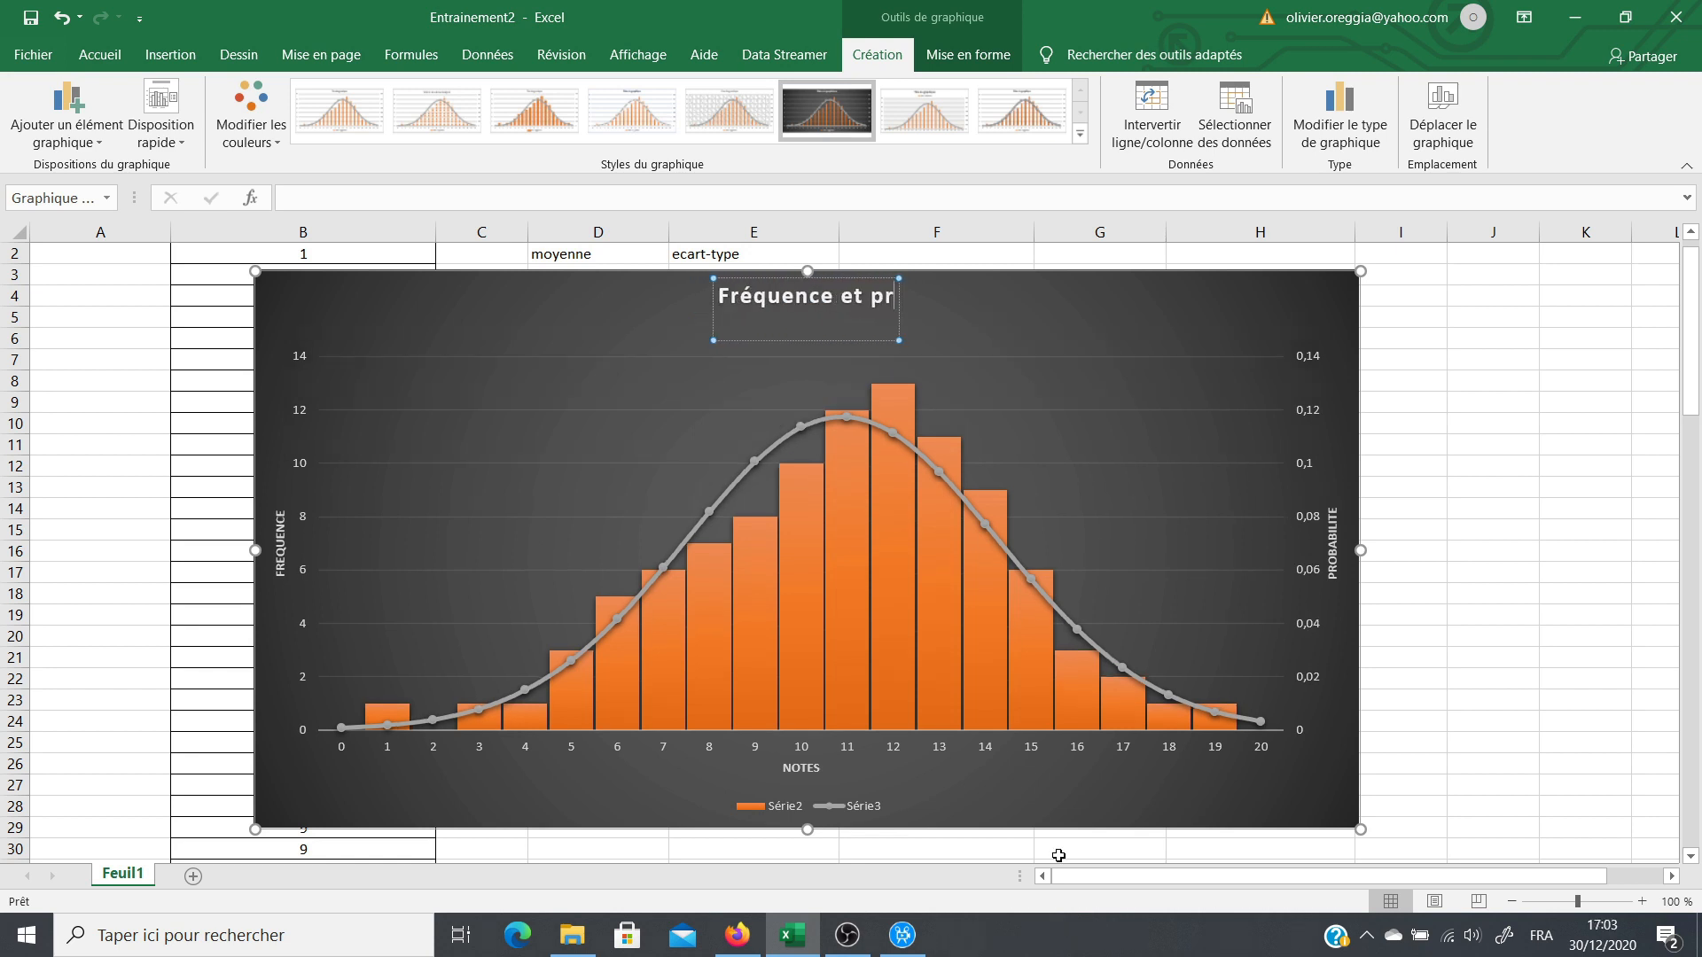
pyautogui.write('obabi')
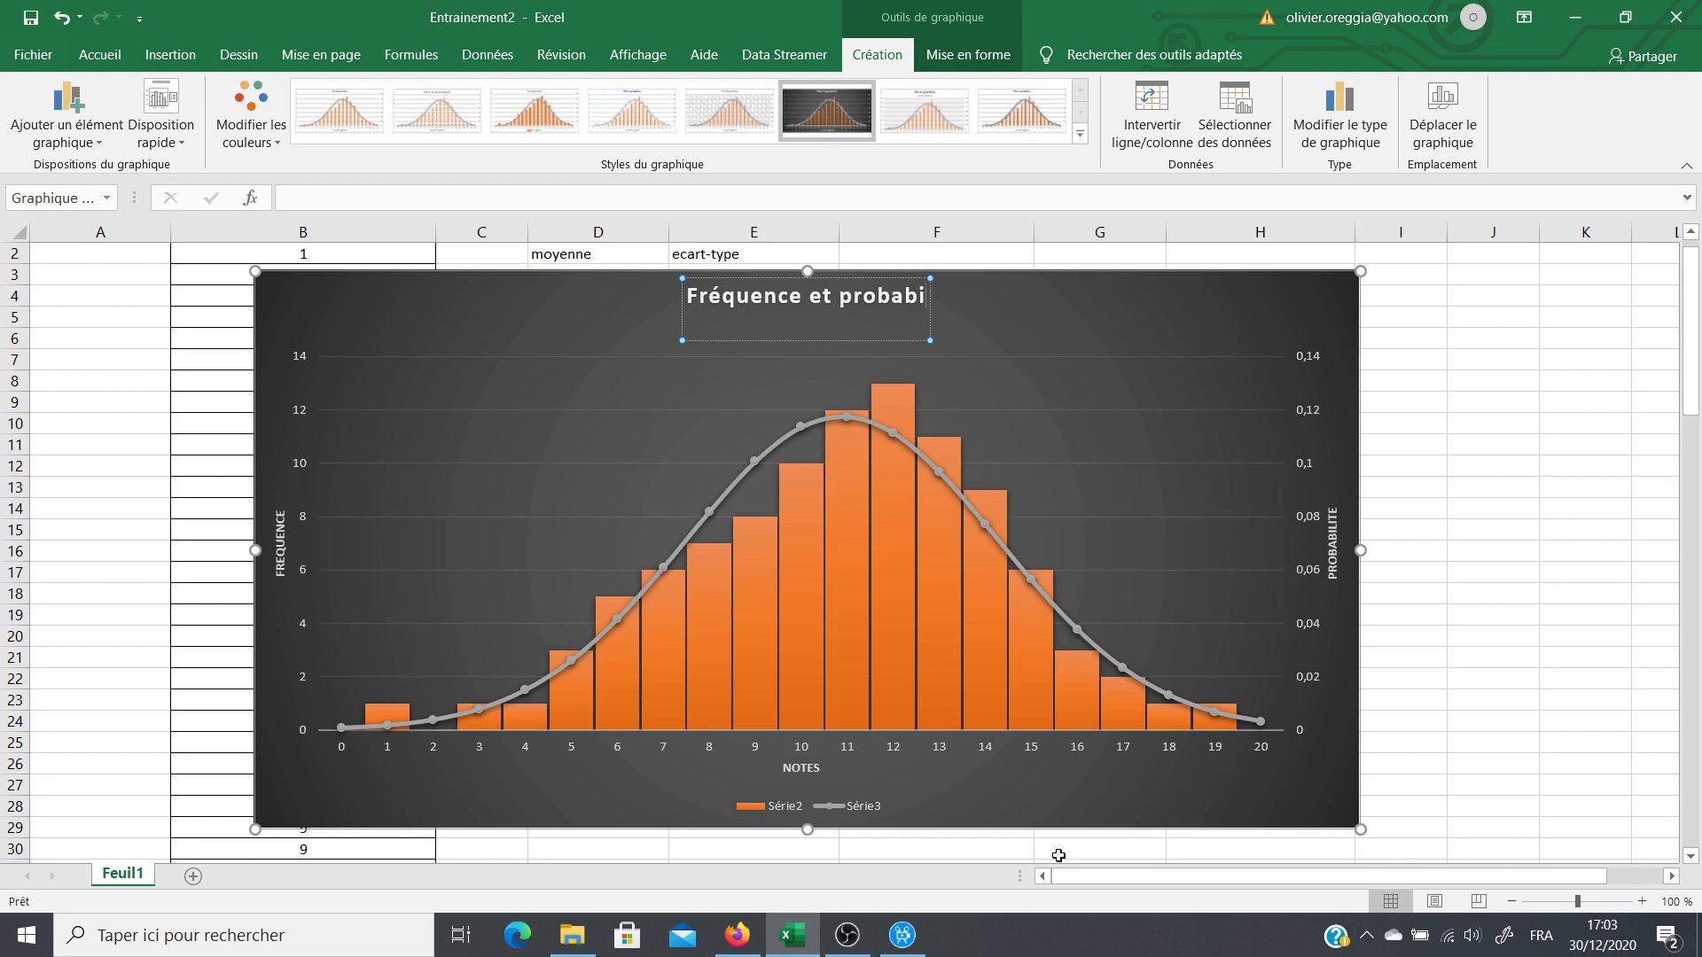
pyautogui.write("lité d'o")
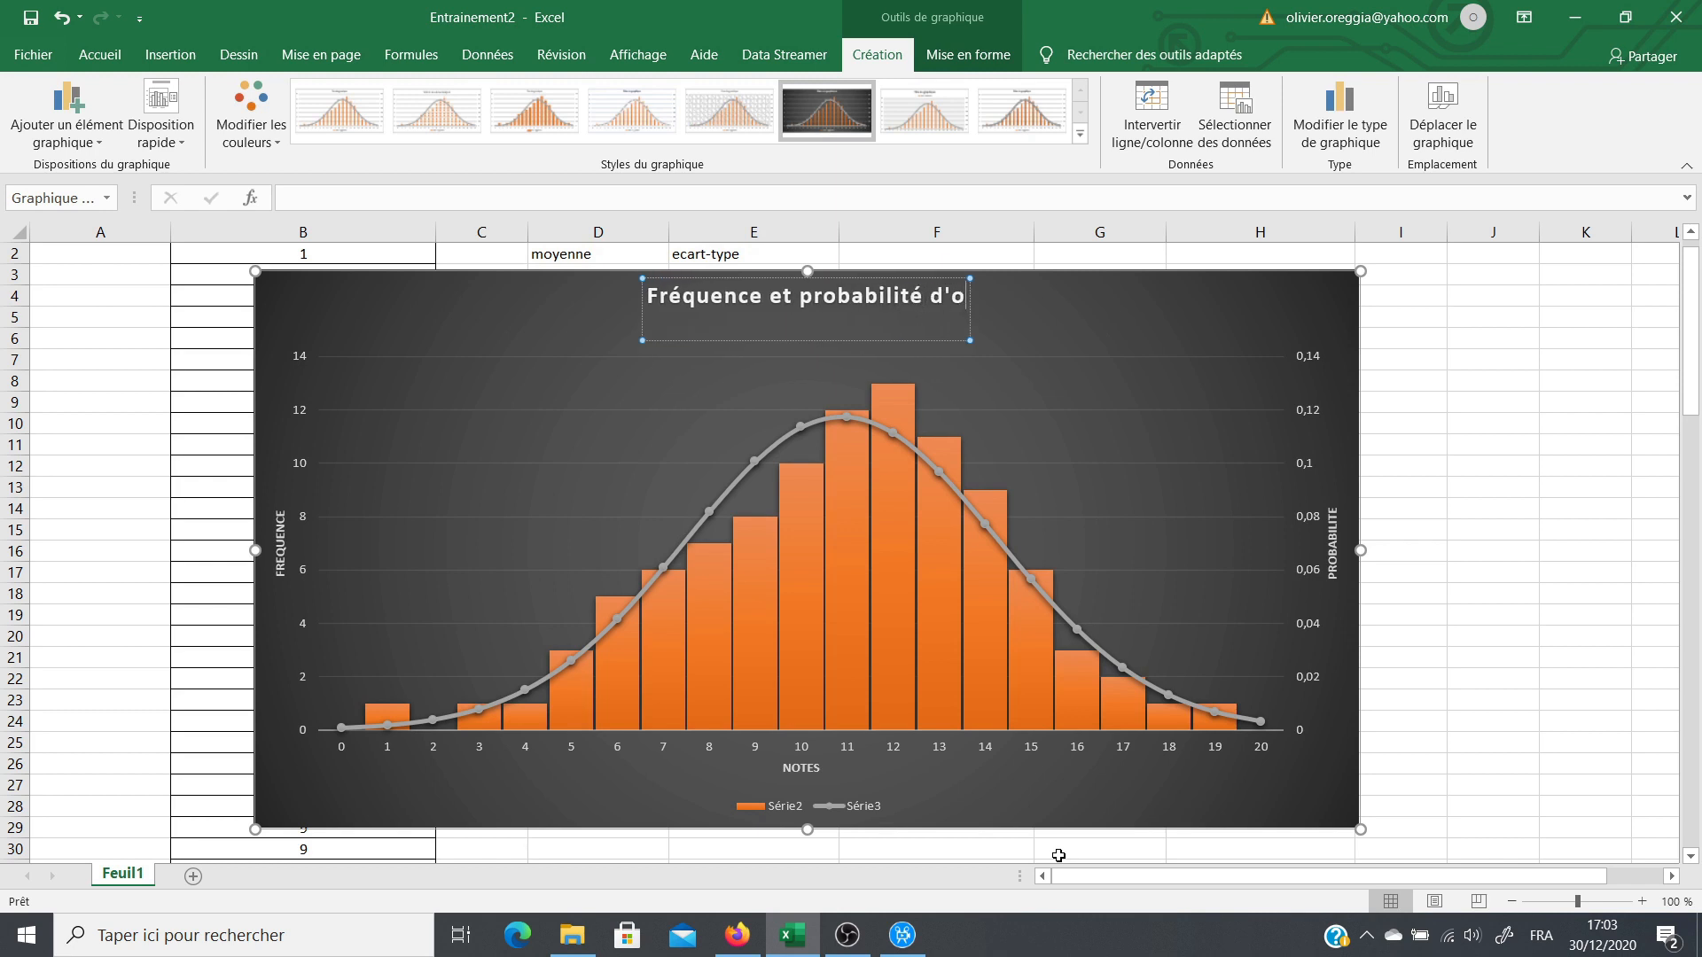
pyautogui.write('btenir une')
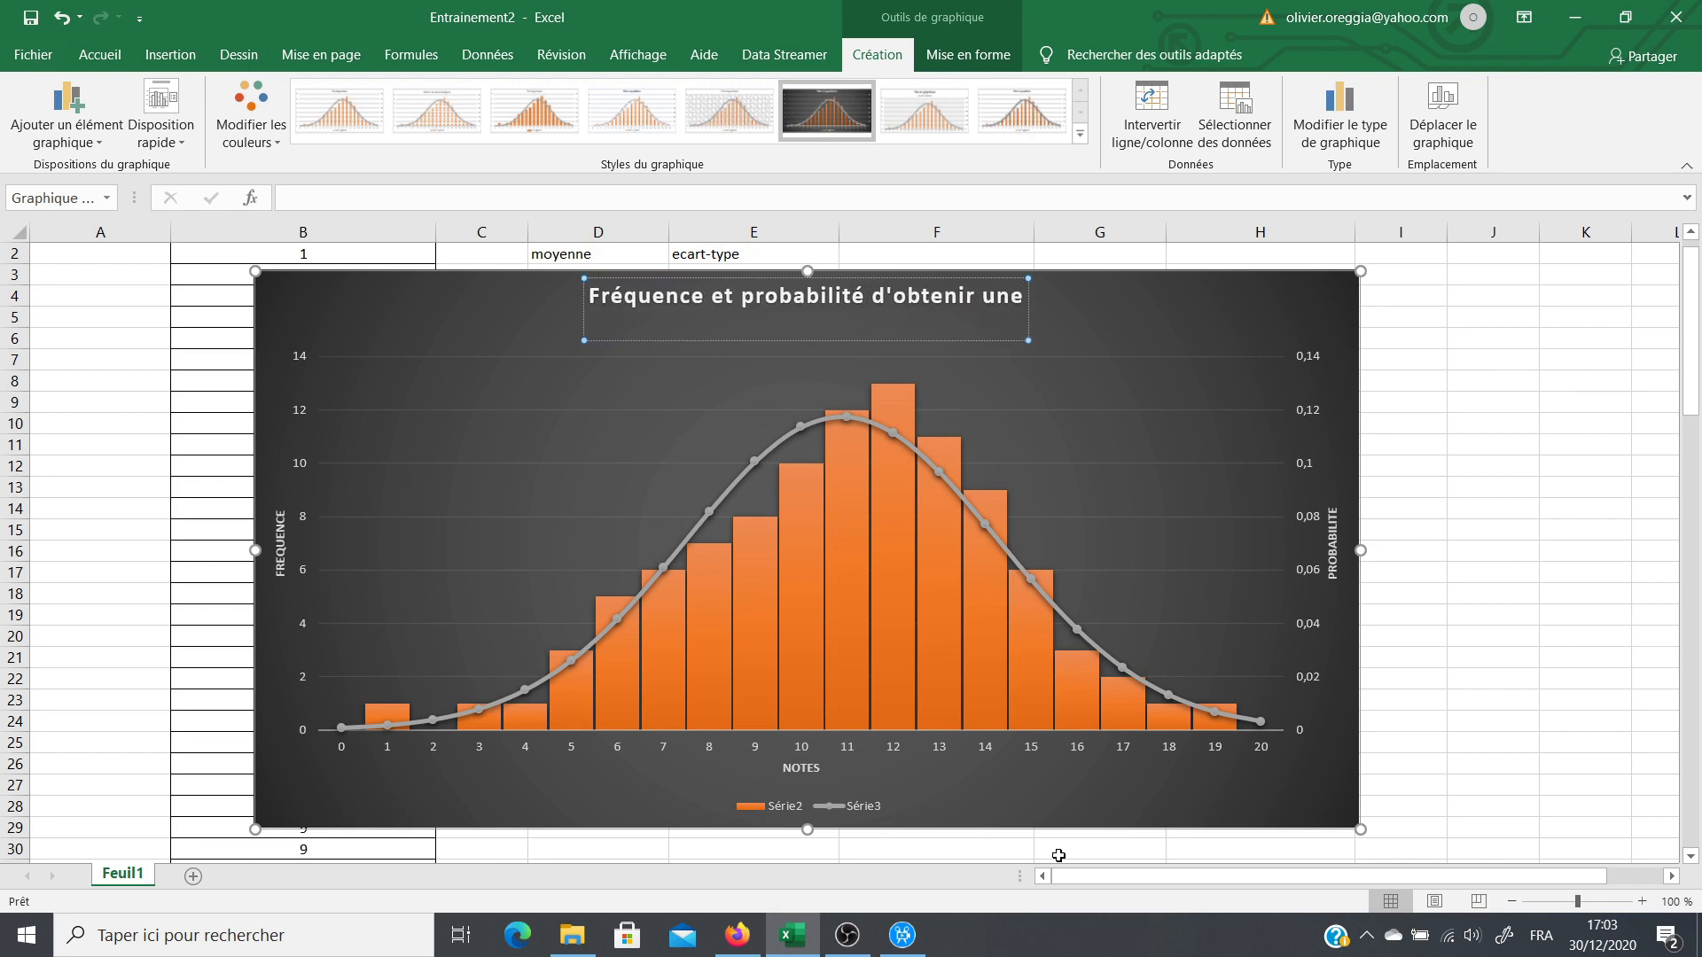
pyautogui.write(' notée don')
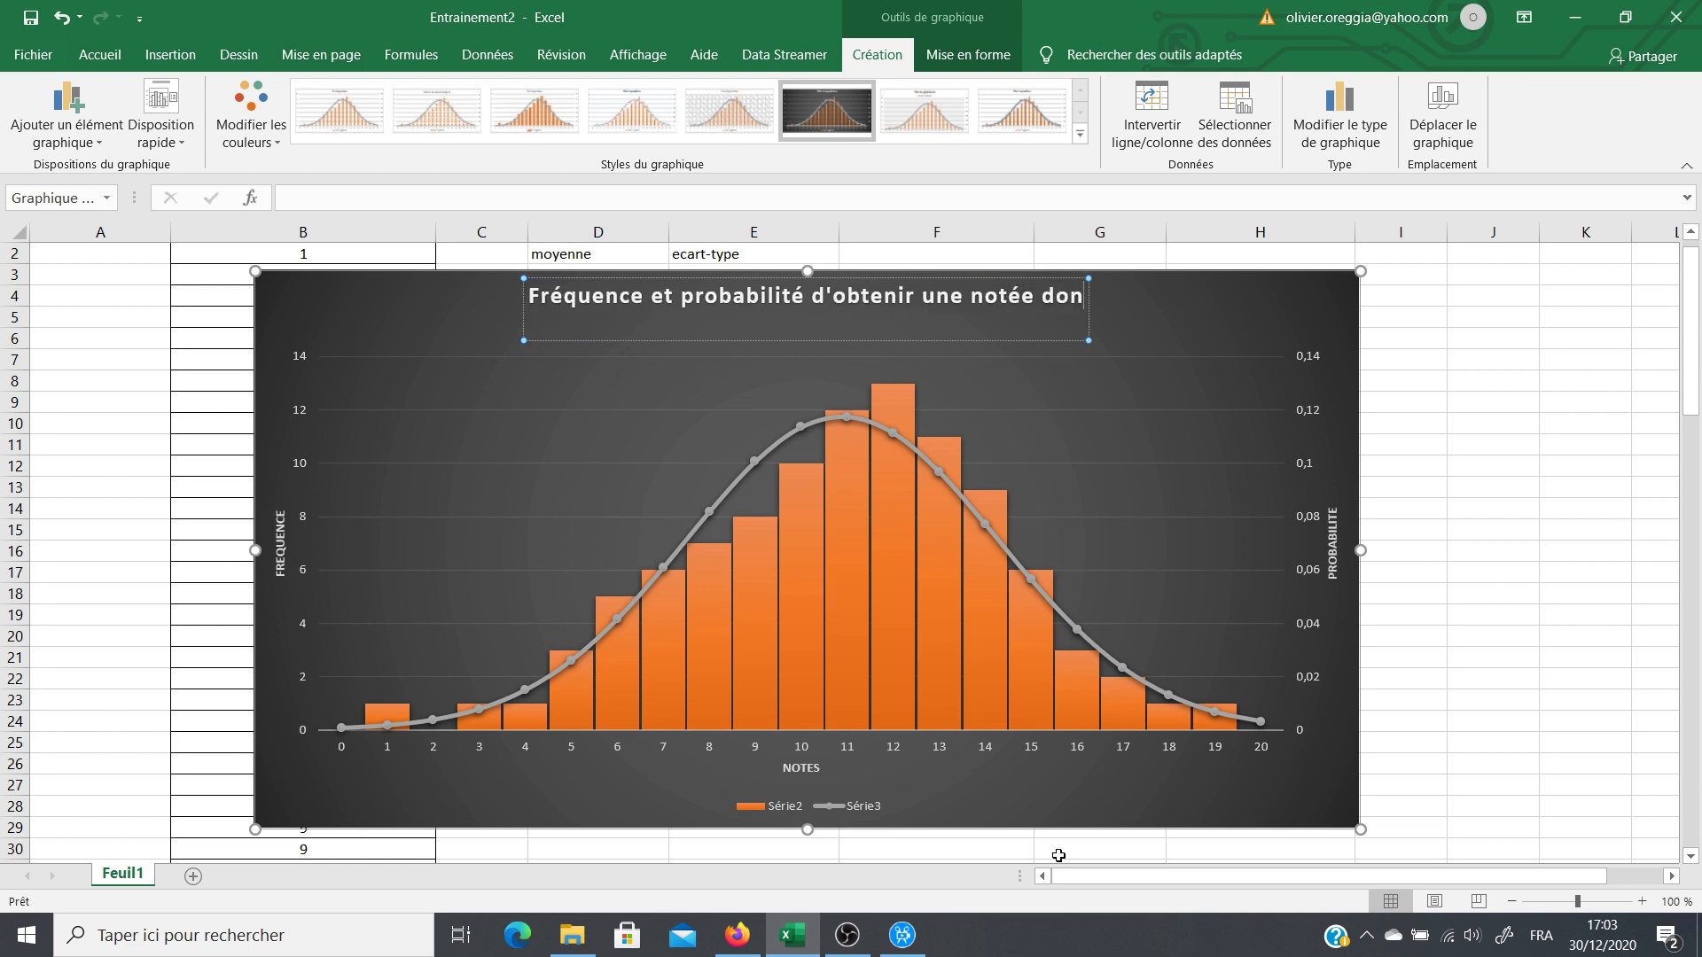
pyautogui.write("née à l'e")
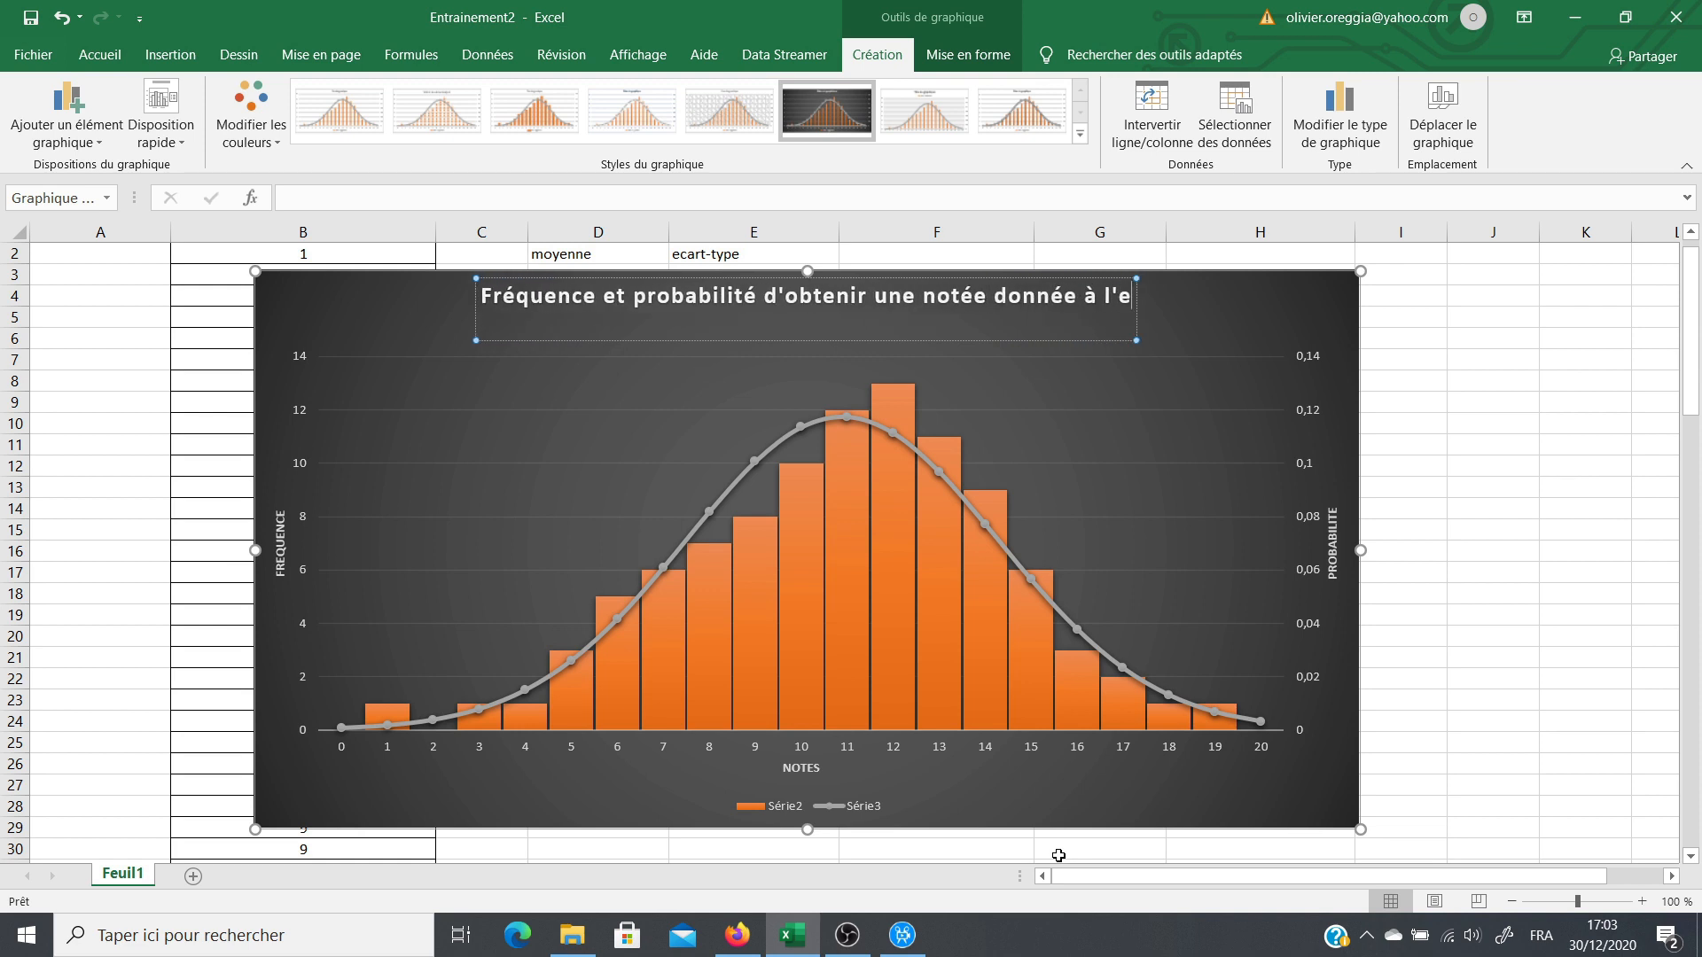
pyautogui.write('xamen')
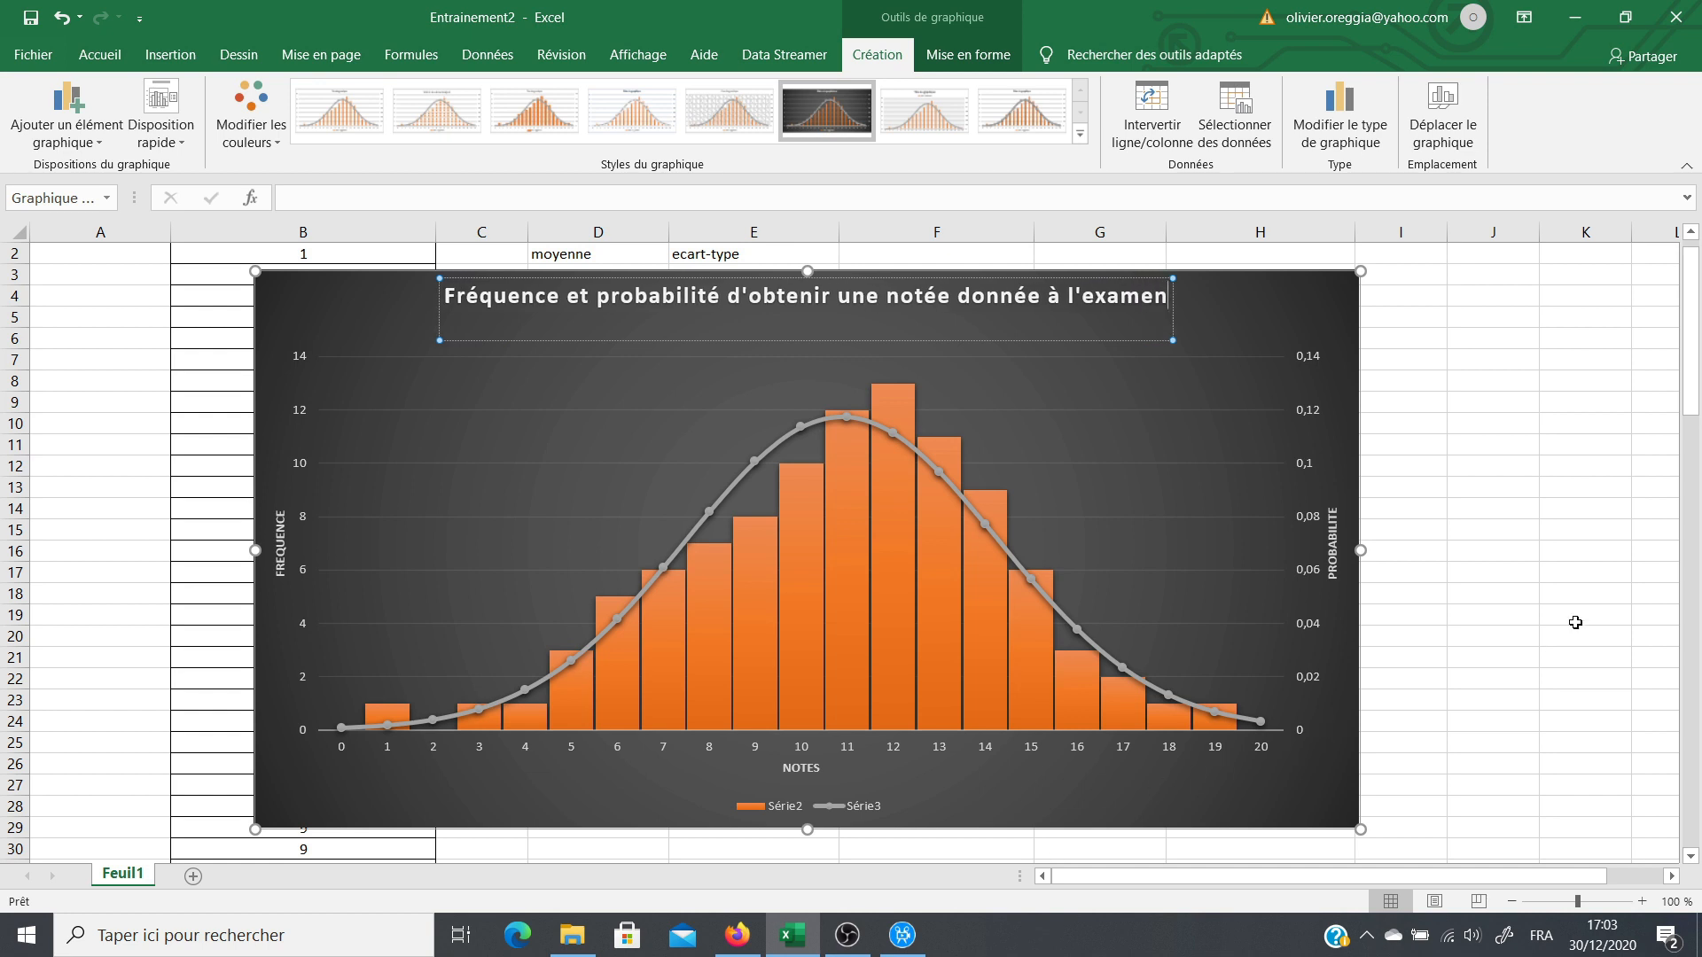
pyautogui.click(1586, 545)
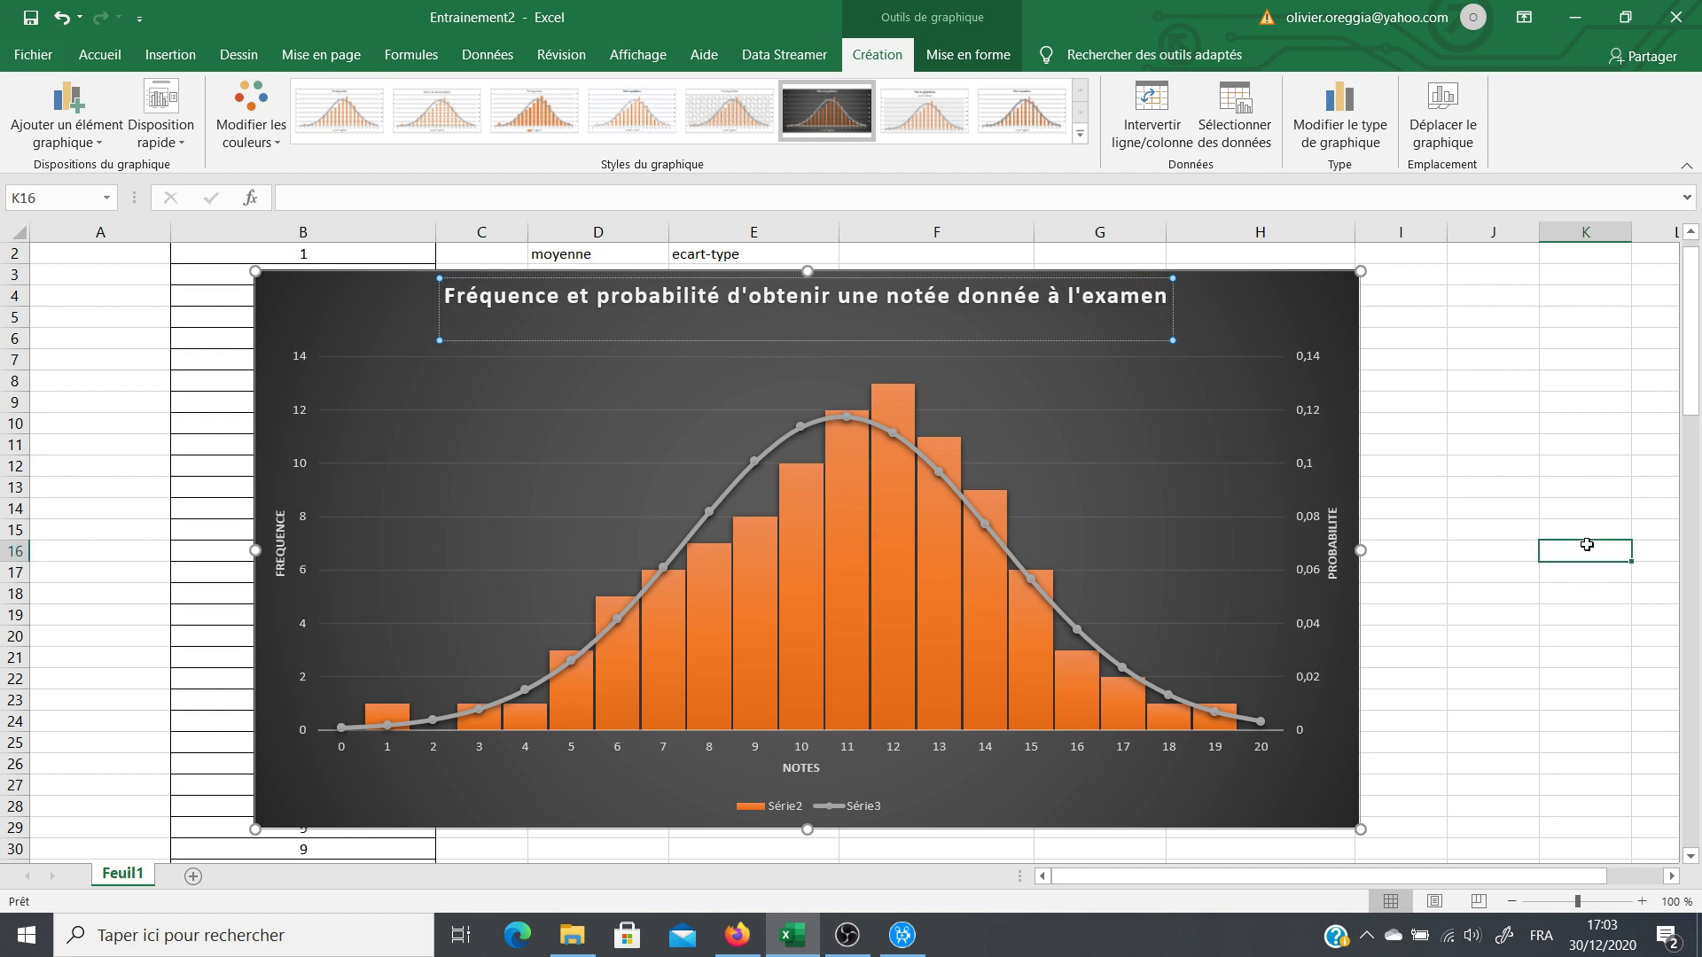